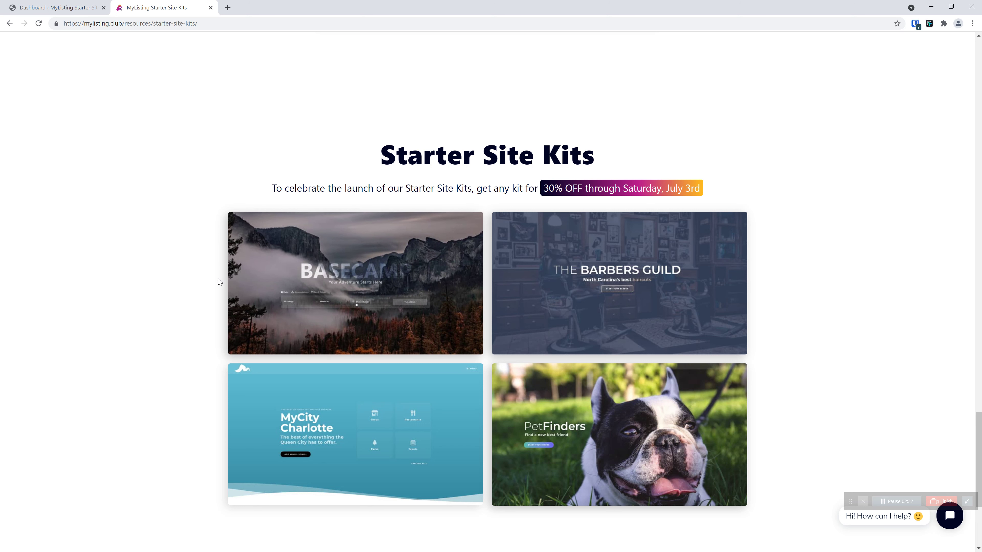
Step: Look over the available Starter Site Kits and open the Basecamp Starter Site Kit product page
{"action": "scroll", "coordinate": [218, 281], "scroll_direction": "down", "scroll_amount": 1}
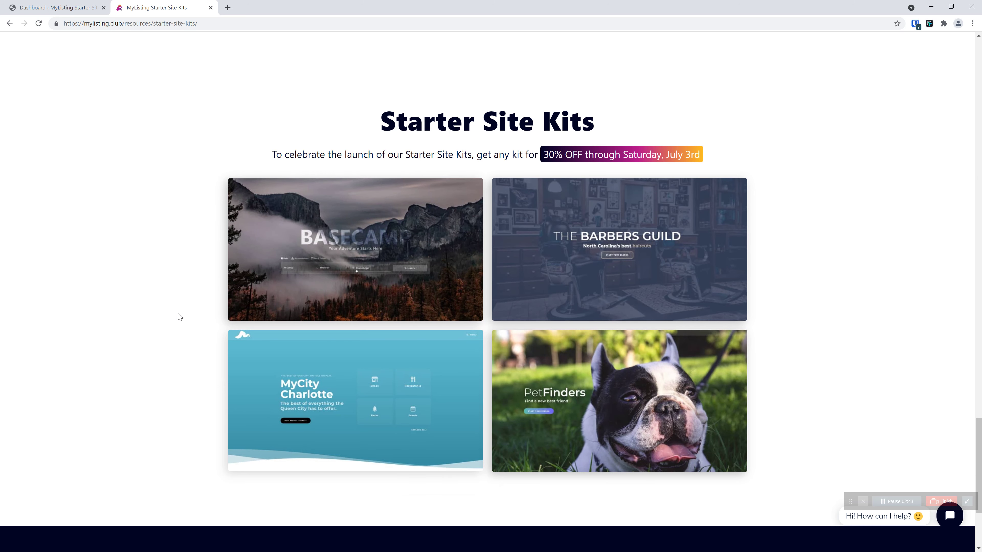
{"action": "scroll", "coordinate": [180, 333], "scroll_direction": "down", "scroll_amount": 5}
{"action": "scroll", "coordinate": [169, 305], "scroll_direction": "up", "scroll_amount": 11}
{"action": "scroll", "coordinate": [170, 294], "scroll_direction": "down", "scroll_amount": 5}
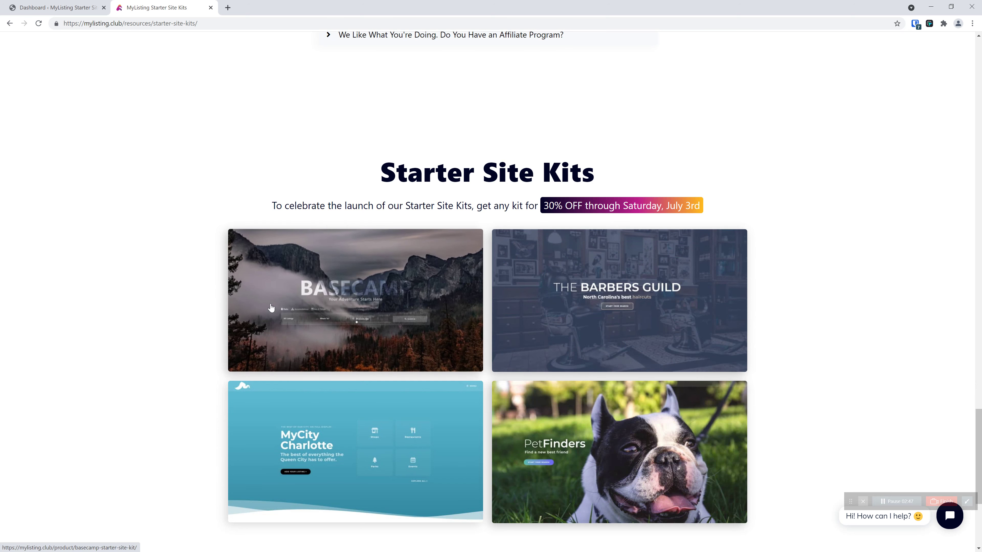
{"action": "left_click", "coordinate": [405, 318]}
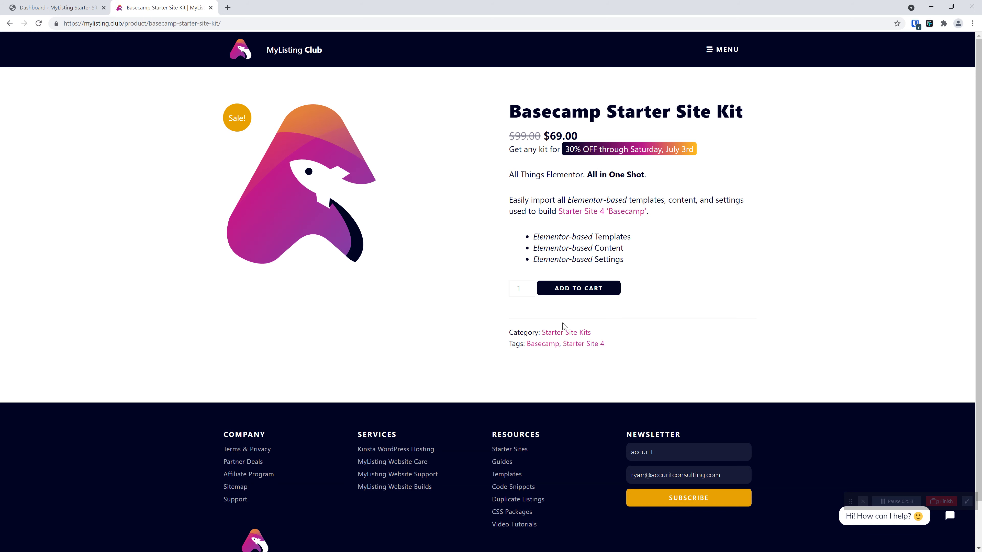
Step: Return to the Starter Site Kits page and view its How It Works section
{"action": "left_click", "coordinate": [10, 23]}
{"action": "scroll", "coordinate": [169, 300], "scroll_direction": "up", "scroll_amount": 15}
{"action": "scroll", "coordinate": [133, 279], "scroll_direction": "down", "scroll_amount": 10}
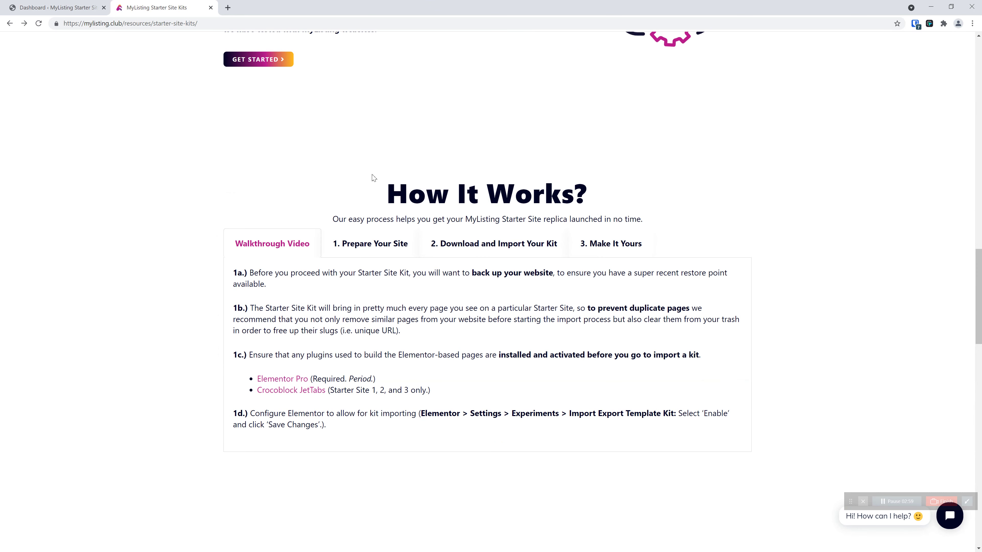
Step: Open the MyListing Resources page from the site's navigation in a new browser tab
{"action": "scroll", "coordinate": [313, 171], "scroll_direction": "up", "scroll_amount": 7}
{"action": "left_click_drag", "start_coordinate": [974, 237], "coordinate": [975, 66]}
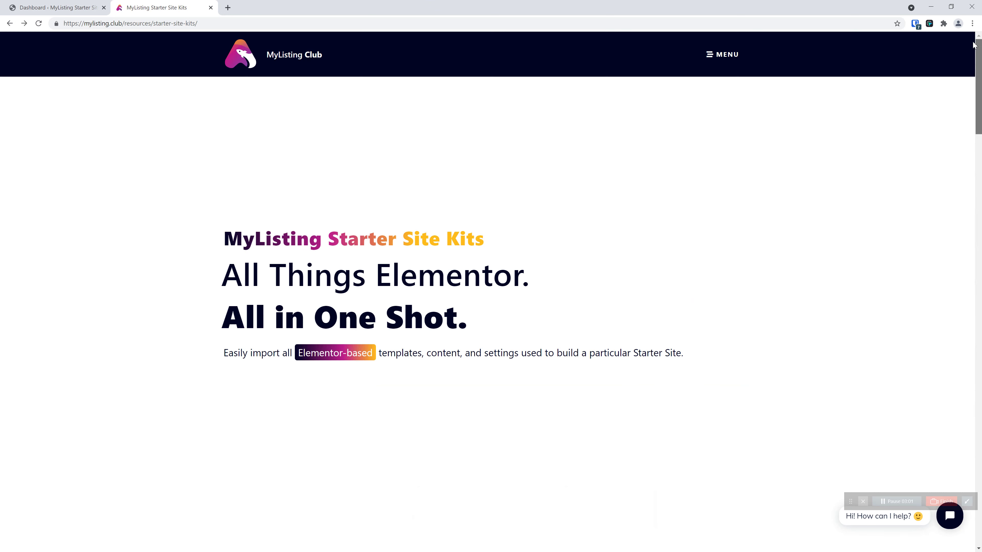
{"action": "left_click", "coordinate": [723, 58]}
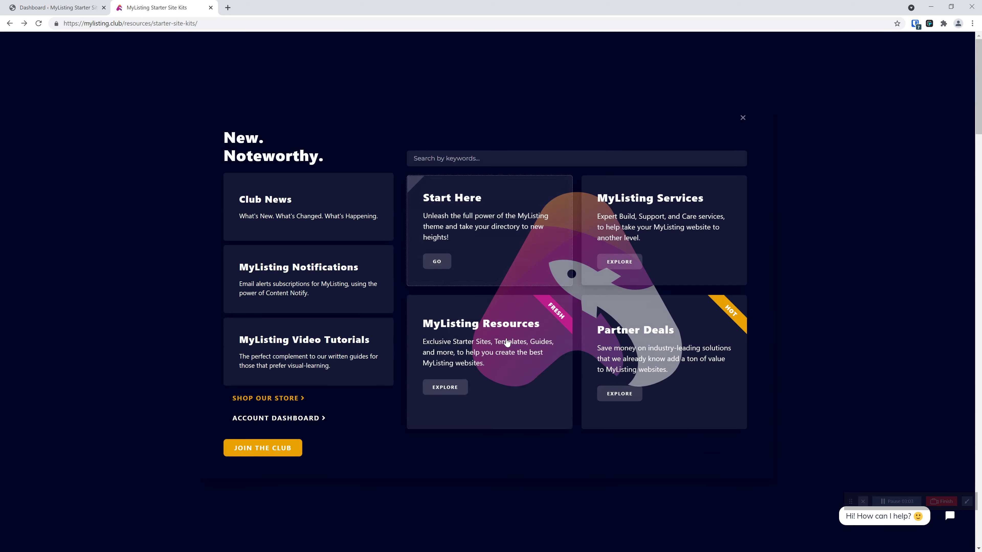
{"action": "right_click", "coordinate": [507, 340]}
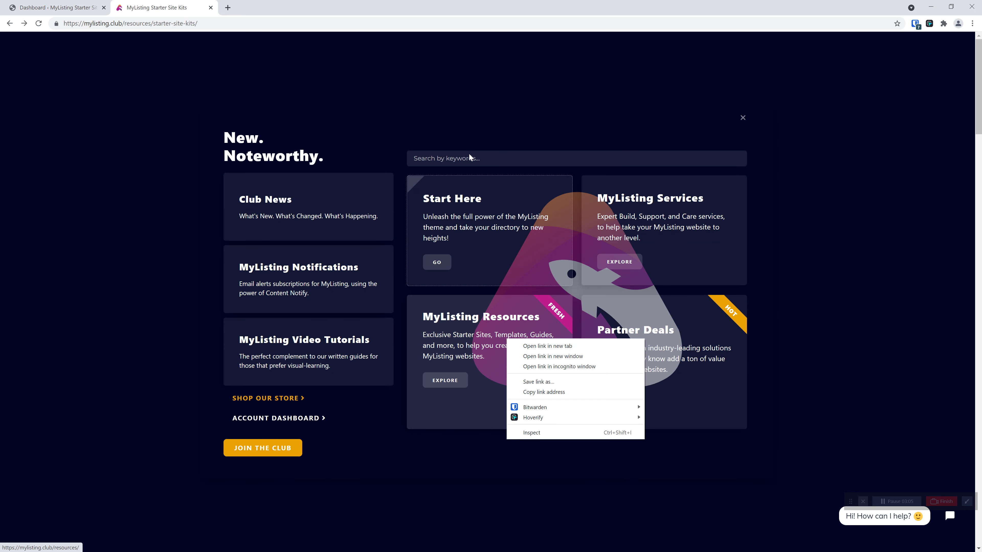
{"action": "left_click", "coordinate": [462, 159]}
{"action": "right_click", "coordinate": [478, 327]}
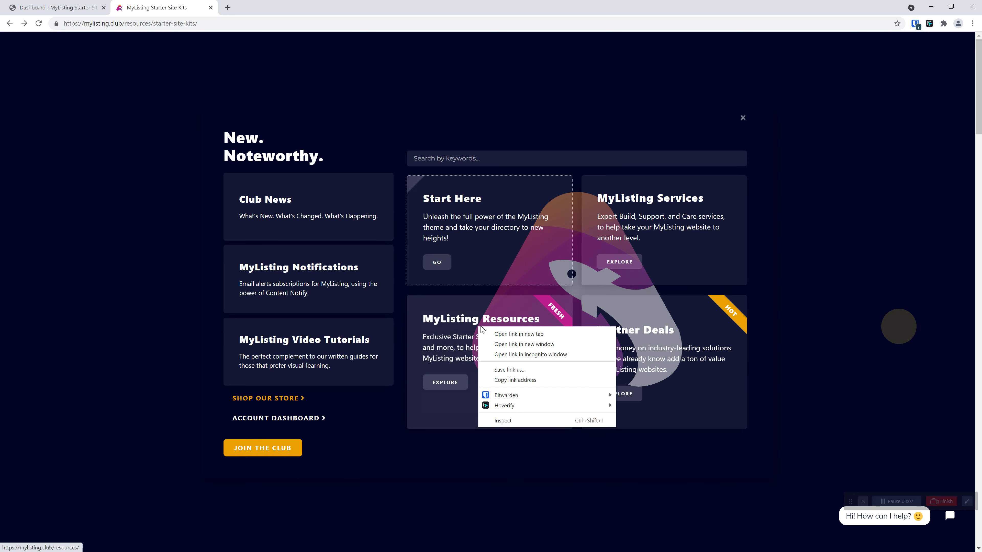
{"action": "left_click", "coordinate": [467, 166]}
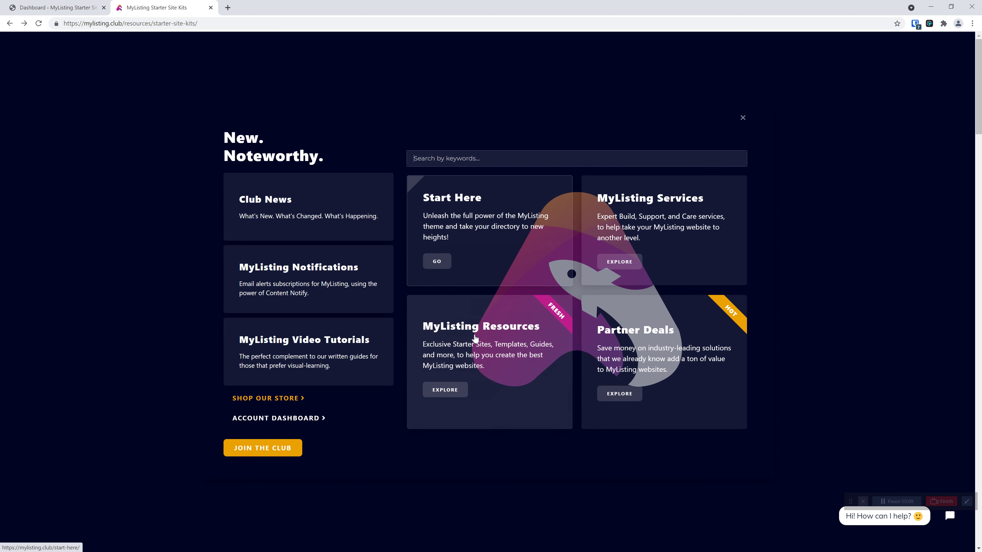
{"action": "right_click", "coordinate": [491, 329]}
{"action": "left_click", "coordinate": [510, 335]}
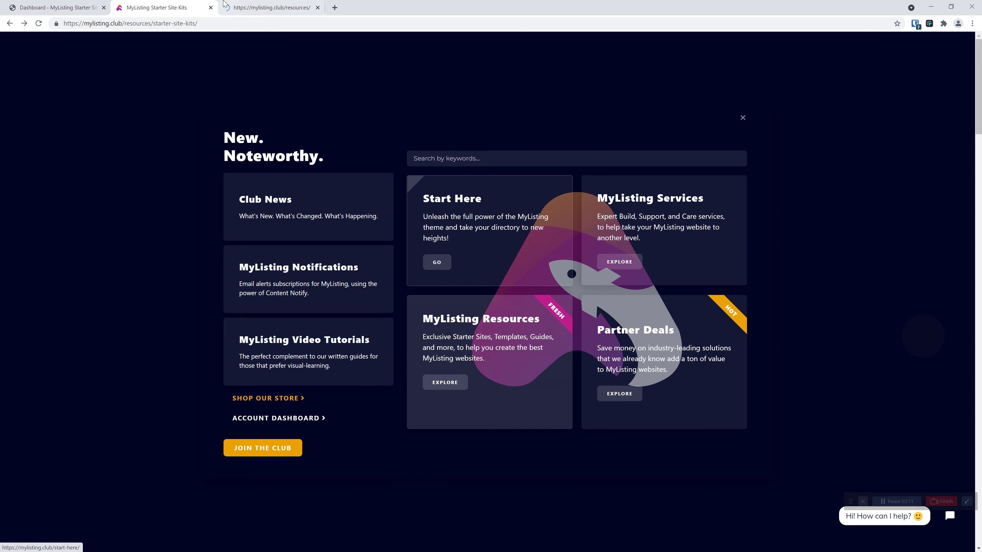
Step: Go to the MyListing Guides on the new tab and open "How to Build a MyListing Starter Site Replica"
{"action": "key", "text": "ctrl+Tab"}
{"action": "left_click", "coordinate": [618, 266]}
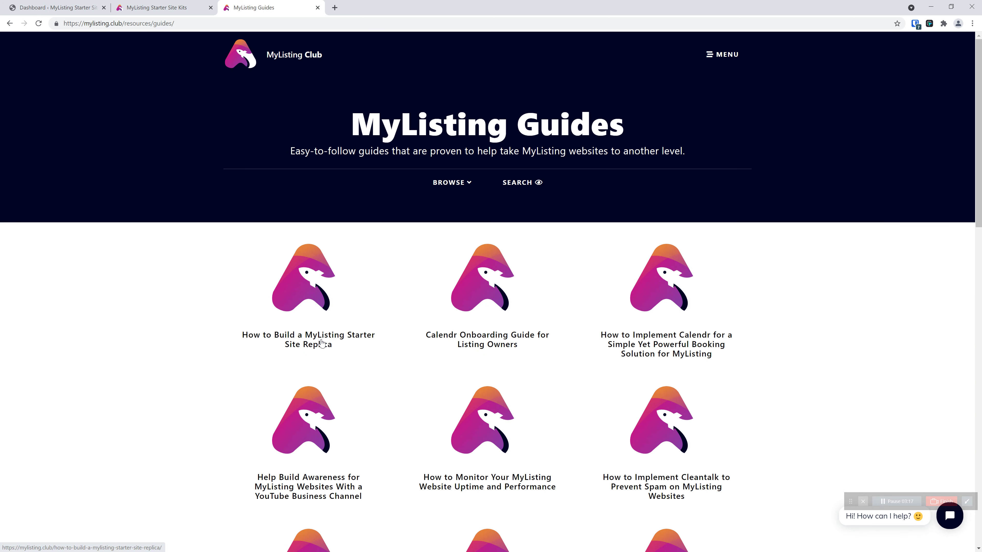
{"action": "left_click", "coordinate": [305, 298]}
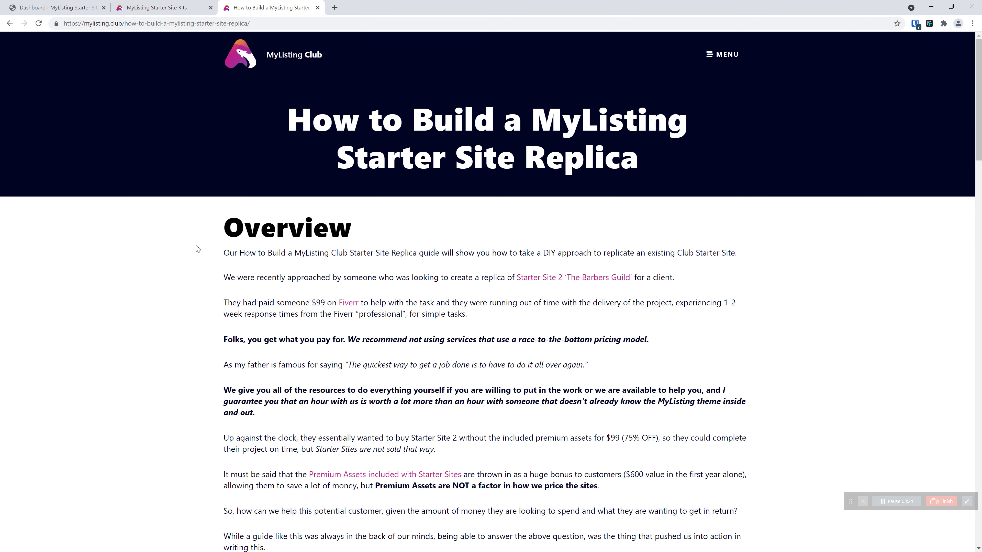
Step: Read the guide's Overview, highlighting the paragraph about the $99 Fiverr help
{"action": "scroll", "coordinate": [199, 248], "scroll_direction": "down", "scroll_amount": 10}
{"action": "scroll", "coordinate": [200, 273], "scroll_direction": "up", "scroll_amount": 7}
{"action": "left_click_drag", "start_coordinate": [474, 197], "coordinate": [238, 179]}
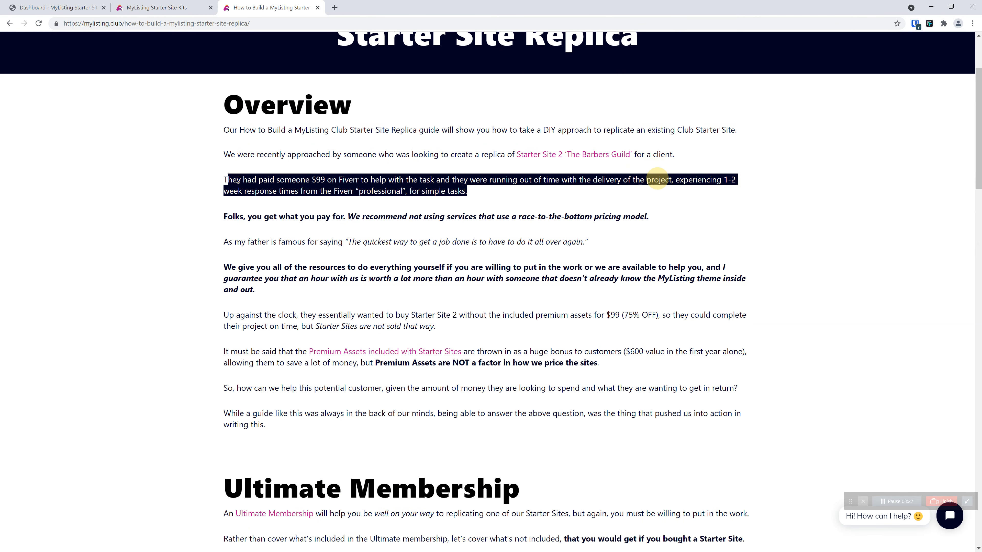
{"action": "left_click", "coordinate": [237, 179]}
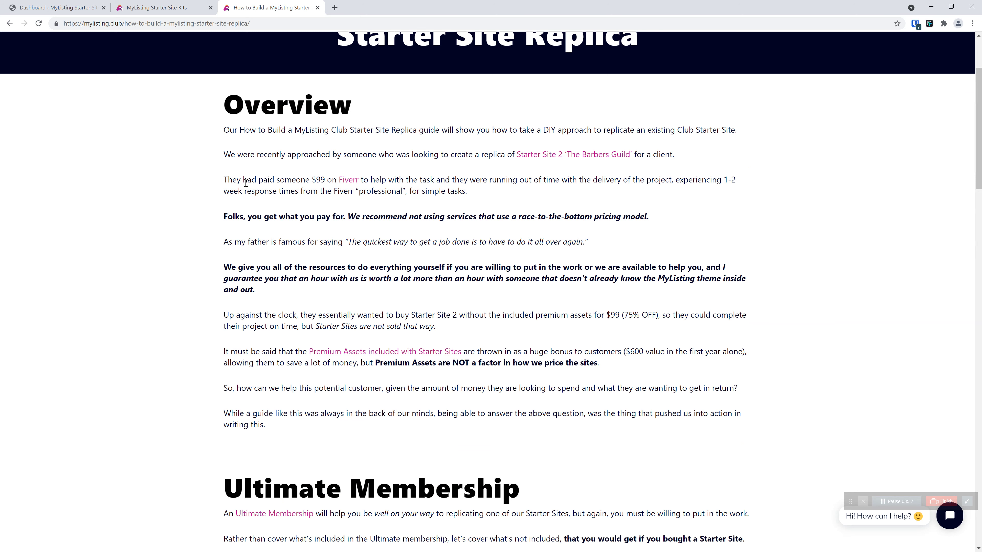
{"action": "scroll", "coordinate": [300, 222], "scroll_direction": "down", "scroll_amount": 1}
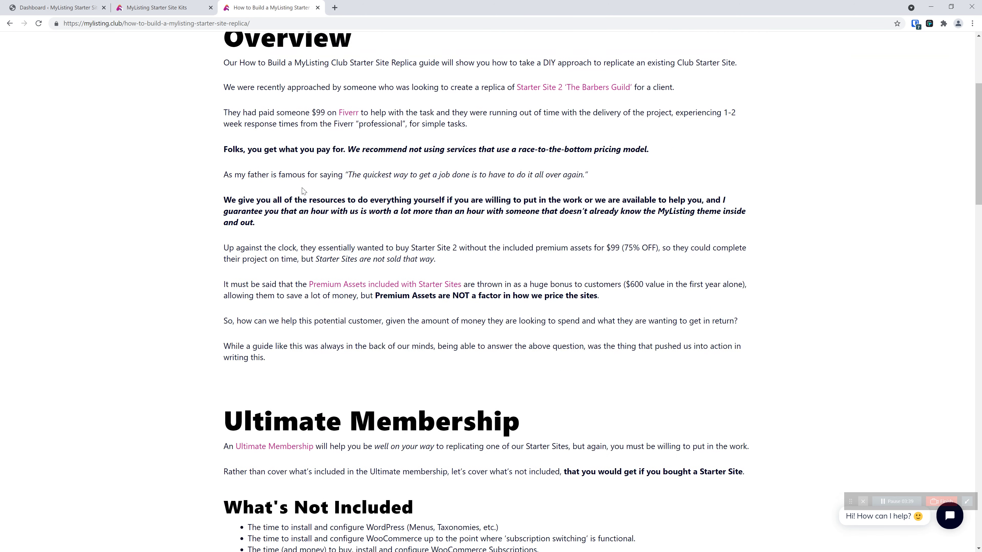
{"action": "left_click_drag", "start_coordinate": [380, 245], "coordinate": [383, 245]}
{"action": "scroll", "coordinate": [381, 193], "scroll_direction": "down", "scroll_amount": 4}
{"action": "scroll", "coordinate": [368, 280], "scroll_direction": "up", "scroll_amount": 3}
Step: Review the What's Not Included list under Ultimate Membership, highlighting the Starter Site Kits time-saving notes for pages and templates
{"action": "scroll", "coordinate": [368, 281], "scroll_direction": "down", "scroll_amount": 9}
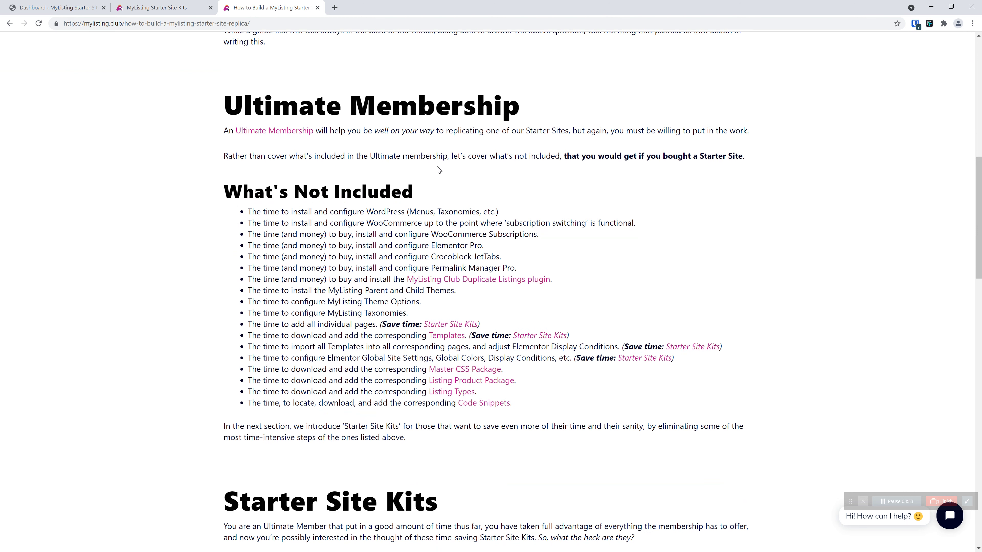
{"action": "scroll", "coordinate": [344, 197], "scroll_direction": "down", "scroll_amount": 2}
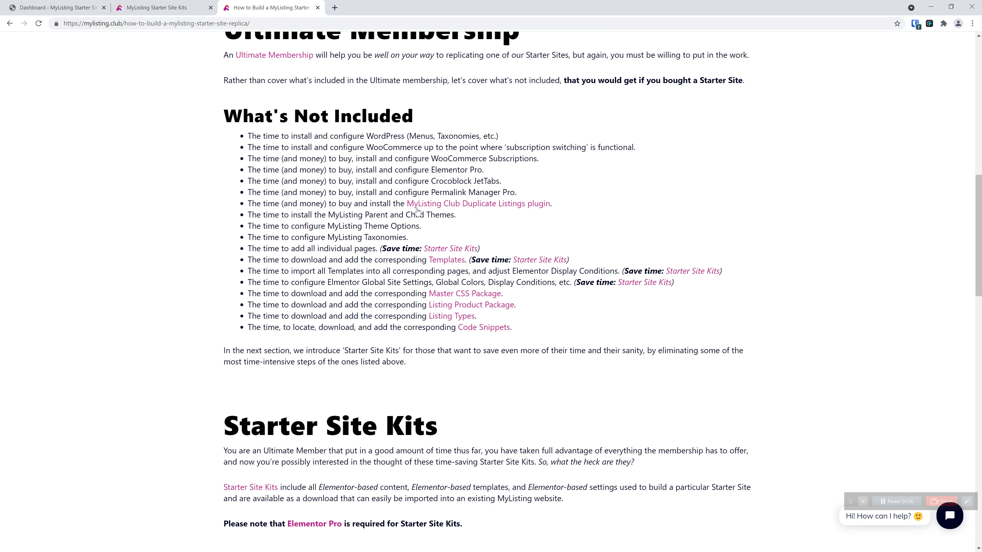
{"action": "left_click_drag", "start_coordinate": [481, 250], "coordinate": [379, 250]}
{"action": "left_click", "coordinate": [546, 247]}
{"action": "left_click_drag", "start_coordinate": [576, 261], "coordinate": [472, 264]}
{"action": "left_click", "coordinate": [611, 239]}
Step: Read the guide's Starter Site Kits section, covering the kit components, requirements and implementation steps
{"action": "scroll", "coordinate": [632, 228], "scroll_direction": "down", "scroll_amount": 6}
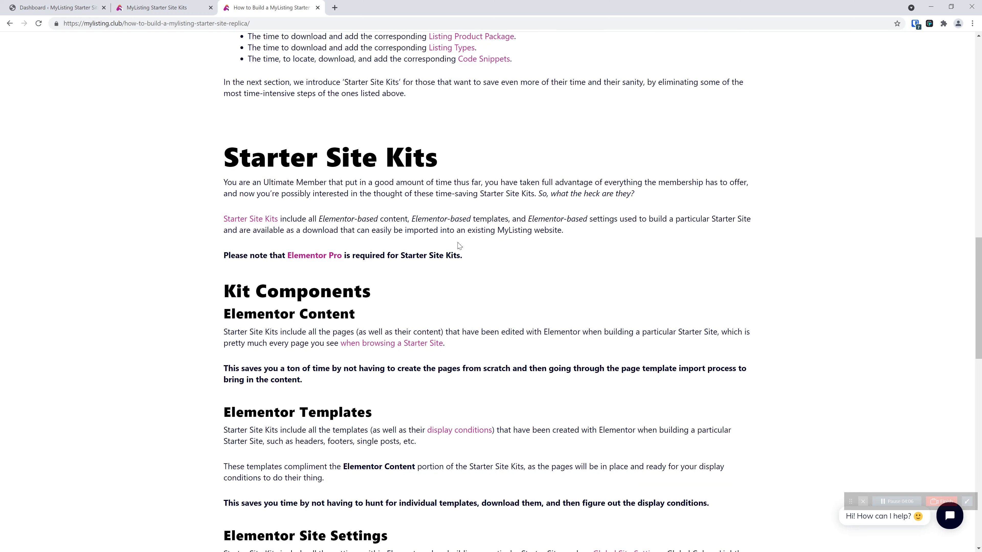
{"action": "scroll", "coordinate": [364, 252], "scroll_direction": "down", "scroll_amount": 3}
{"action": "scroll", "coordinate": [369, 226], "scroll_direction": "down", "scroll_amount": 2}
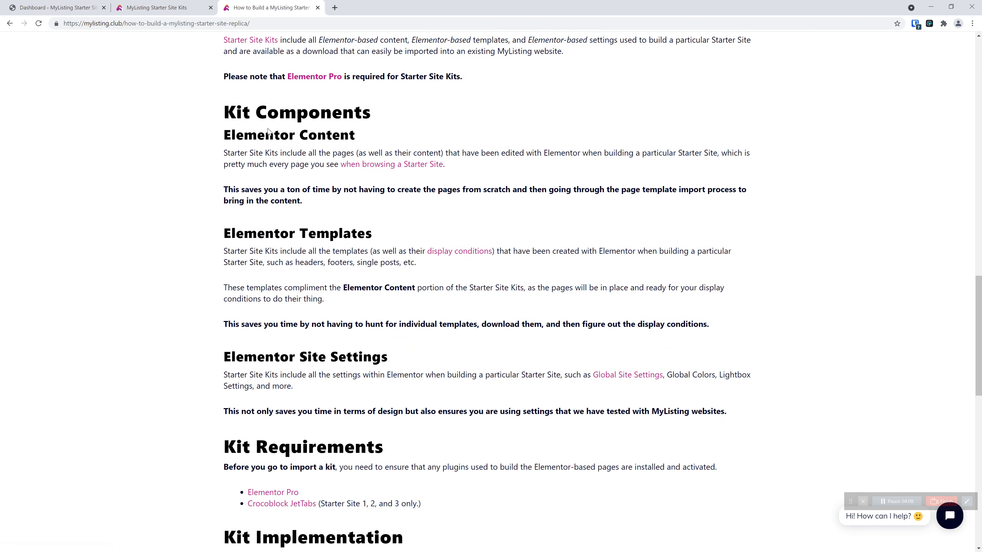
{"action": "scroll", "coordinate": [263, 253], "scroll_direction": "down", "scroll_amount": 5}
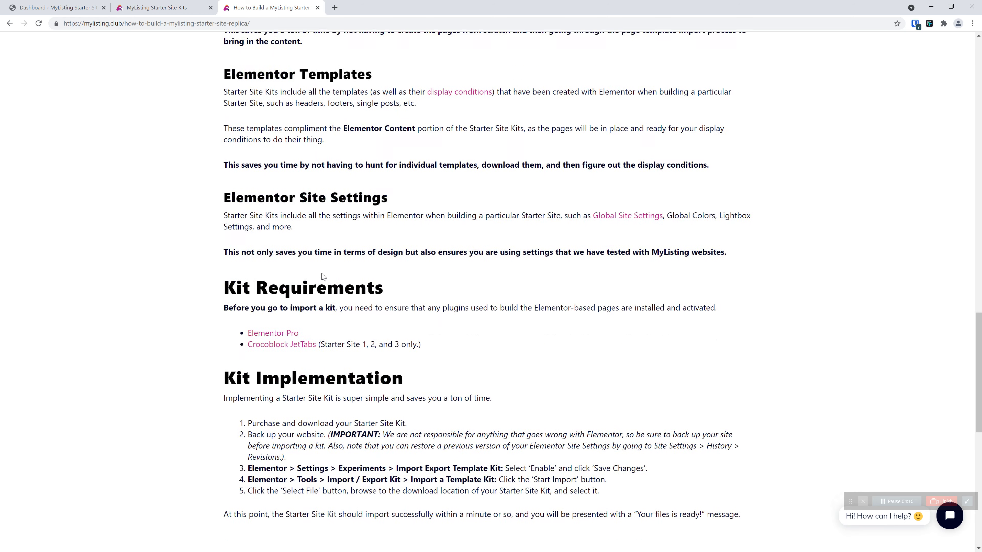
{"action": "scroll", "coordinate": [311, 302], "scroll_direction": "down", "scroll_amount": 1}
{"action": "scroll", "coordinate": [319, 300], "scroll_direction": "down", "scroll_amount": 2}
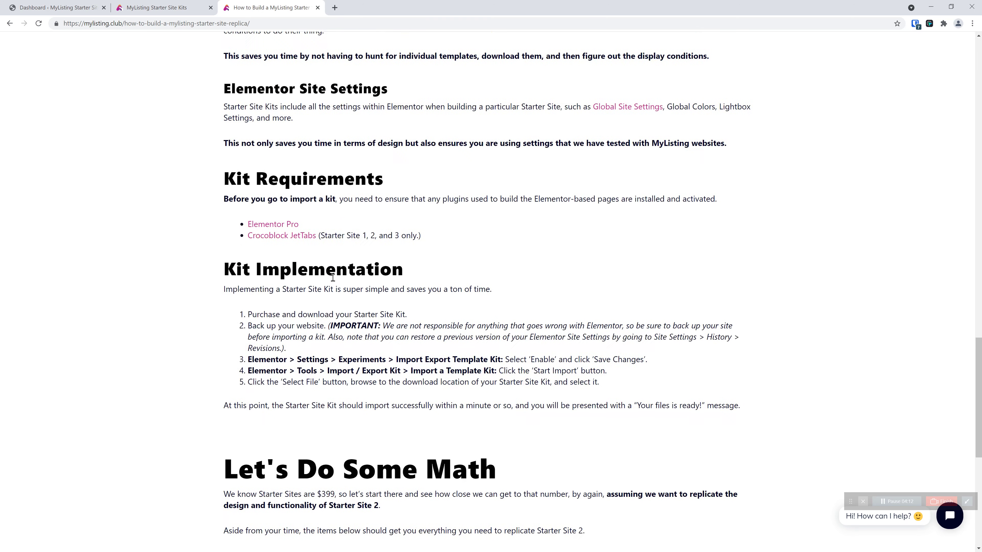
{"action": "scroll", "coordinate": [349, 272], "scroll_direction": "down", "scroll_amount": 3}
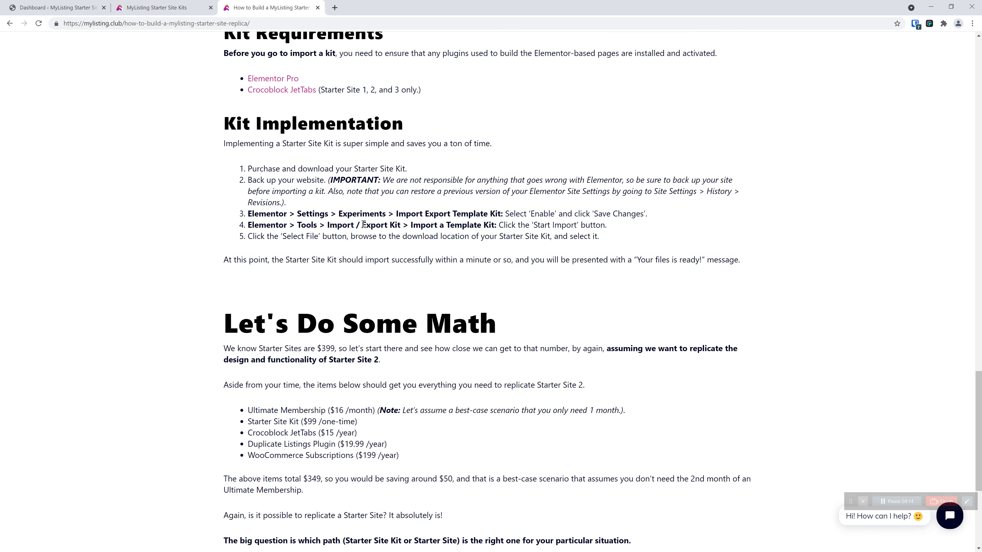
{"action": "left_click_drag", "start_coordinate": [616, 240], "coordinate": [697, 154]}
{"action": "left_click", "coordinate": [153, 123]}
Step: Switch back to the Starter Site Kits page, close its navigation overlay and look through the numbered How It Works stages
{"action": "left_click", "coordinate": [150, 5]}
{"action": "left_click", "coordinate": [242, 80]}
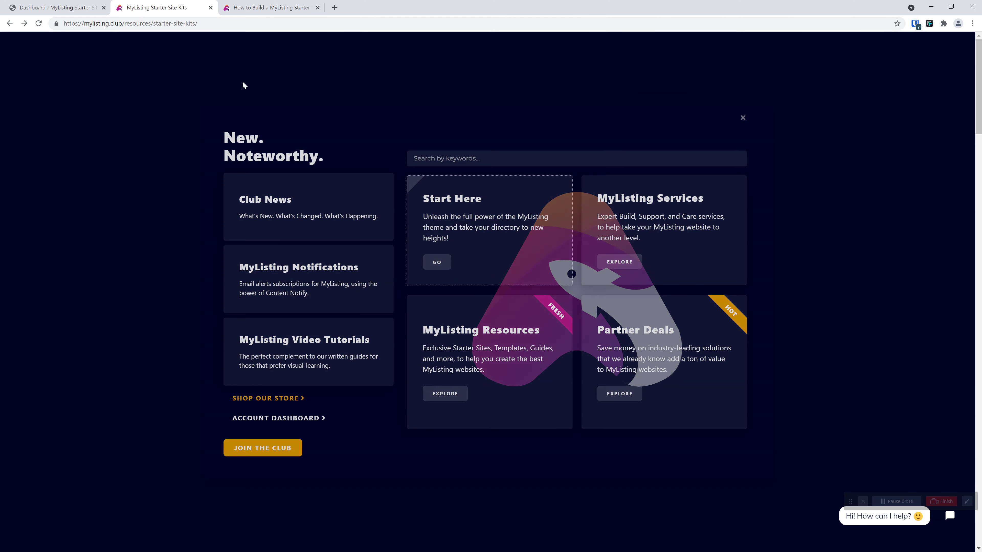
{"action": "scroll", "coordinate": [355, 325], "scroll_direction": "down", "scroll_amount": 15}
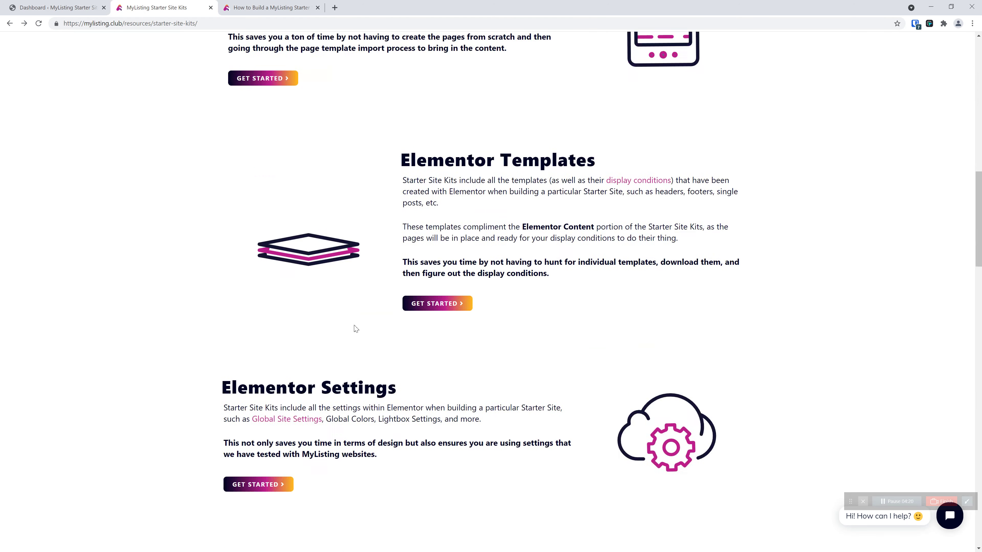
{"action": "scroll", "coordinate": [356, 329], "scroll_direction": "down", "scroll_amount": 6}
{"action": "left_click", "coordinate": [373, 218]}
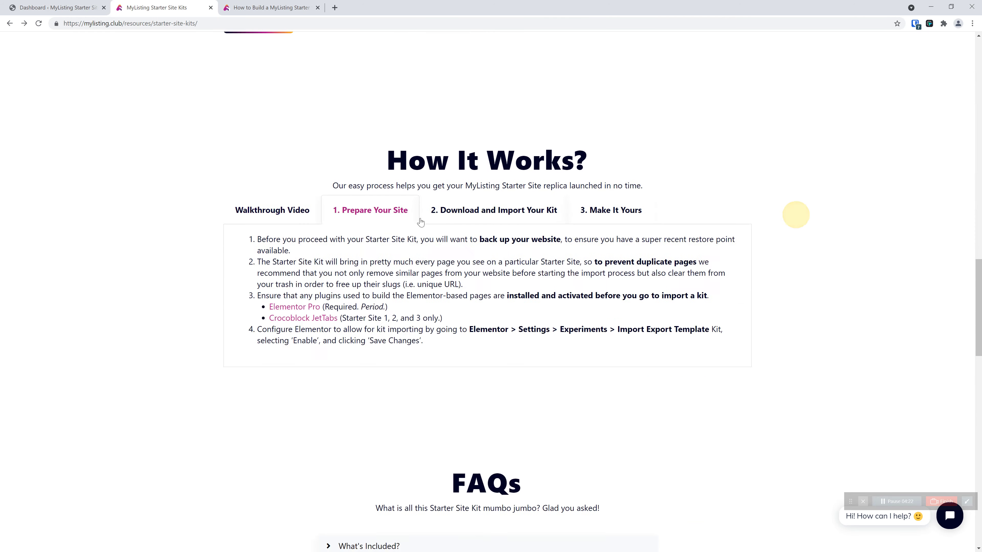
{"action": "left_click", "coordinate": [478, 215]}
{"action": "left_click", "coordinate": [583, 217]}
{"action": "left_click", "coordinate": [387, 215]}
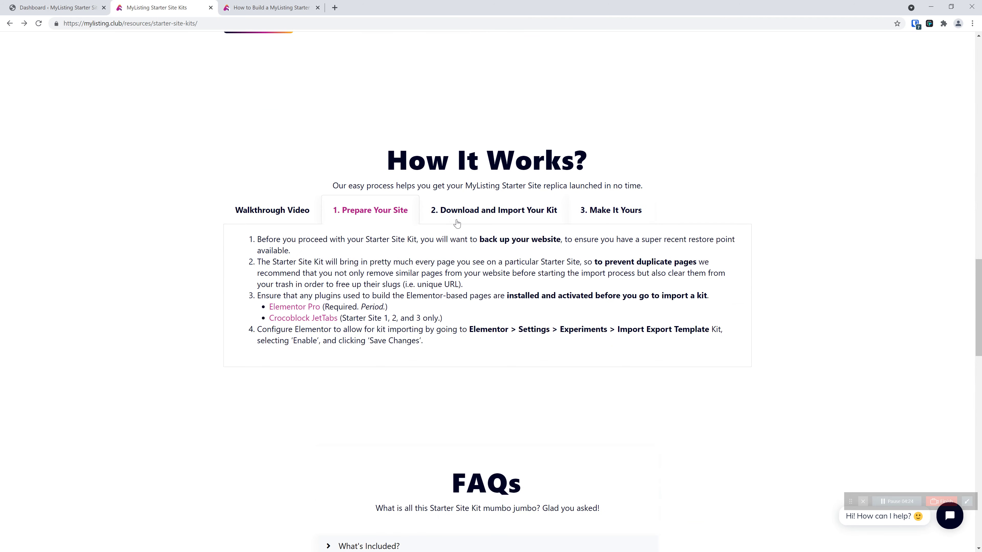
{"action": "left_click", "coordinate": [458, 218]}
Step: Return to the replica guide and review its Kit Implementation steps and the Let's Do Some Math cost comparison
{"action": "left_click", "coordinate": [271, 7]}
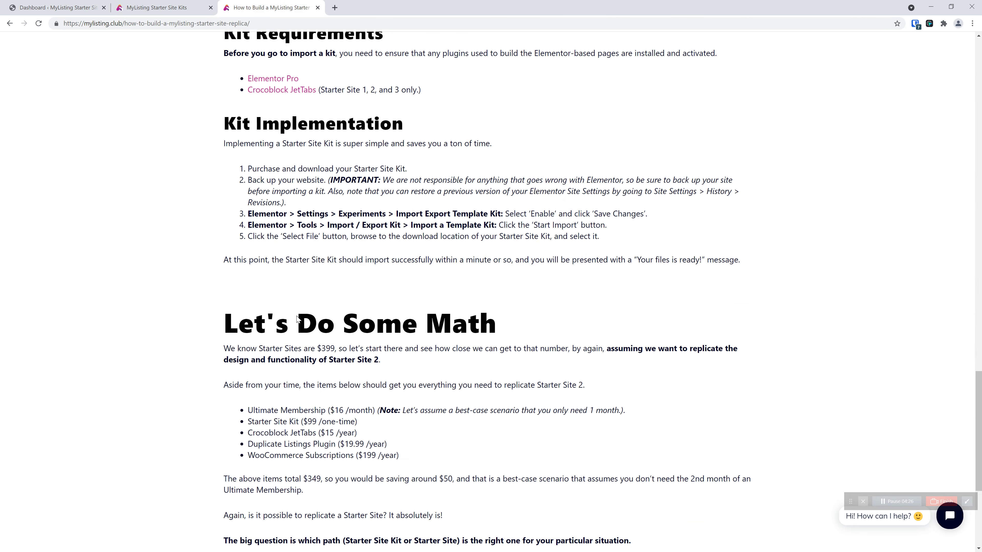
{"action": "scroll", "coordinate": [341, 298], "scroll_direction": "up", "scroll_amount": 1}
{"action": "left_click_drag", "start_coordinate": [603, 269], "coordinate": [248, 197]}
{"action": "left_click", "coordinate": [592, 194]}
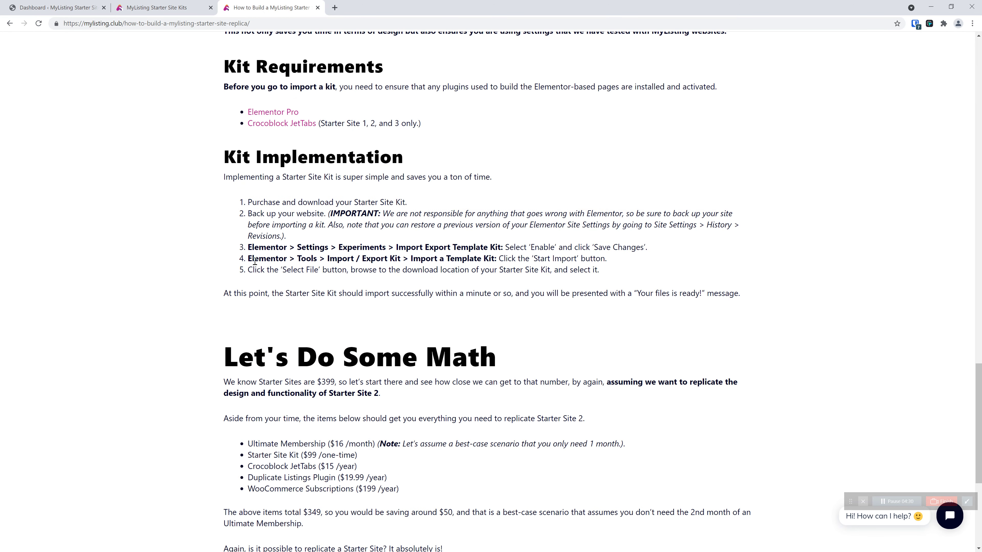
{"action": "scroll", "coordinate": [255, 262], "scroll_direction": "down", "scroll_amount": 2}
{"action": "scroll", "coordinate": [255, 261], "scroll_direction": "down", "scroll_amount": 3}
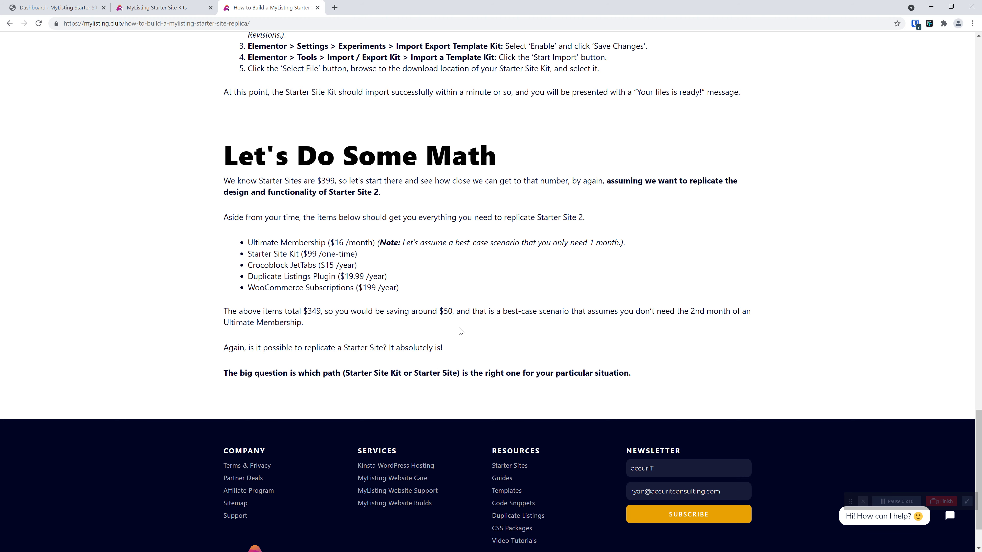
{"action": "scroll", "coordinate": [453, 501], "scroll_direction": "up", "scroll_amount": 20}
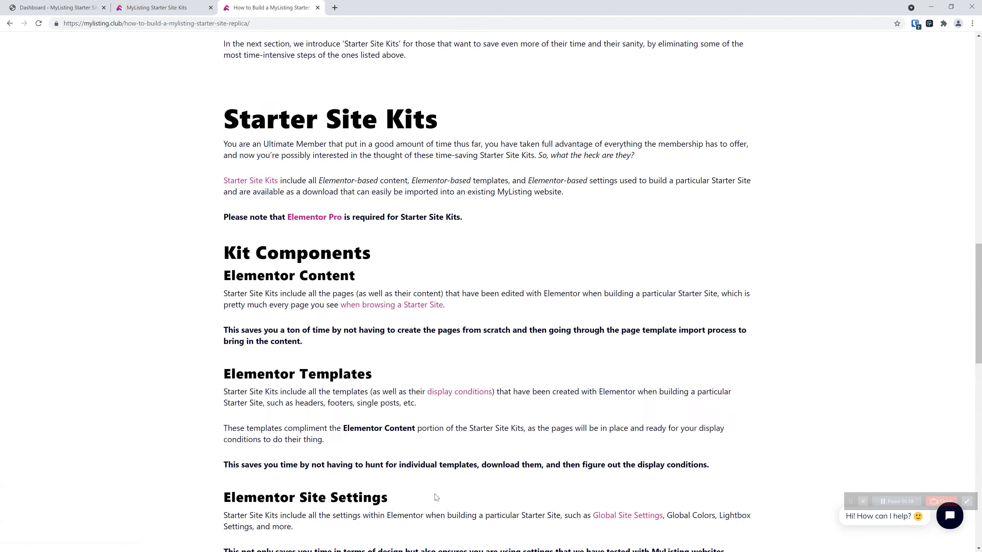
{"action": "scroll", "coordinate": [435, 497], "scroll_direction": "up", "scroll_amount": 12}
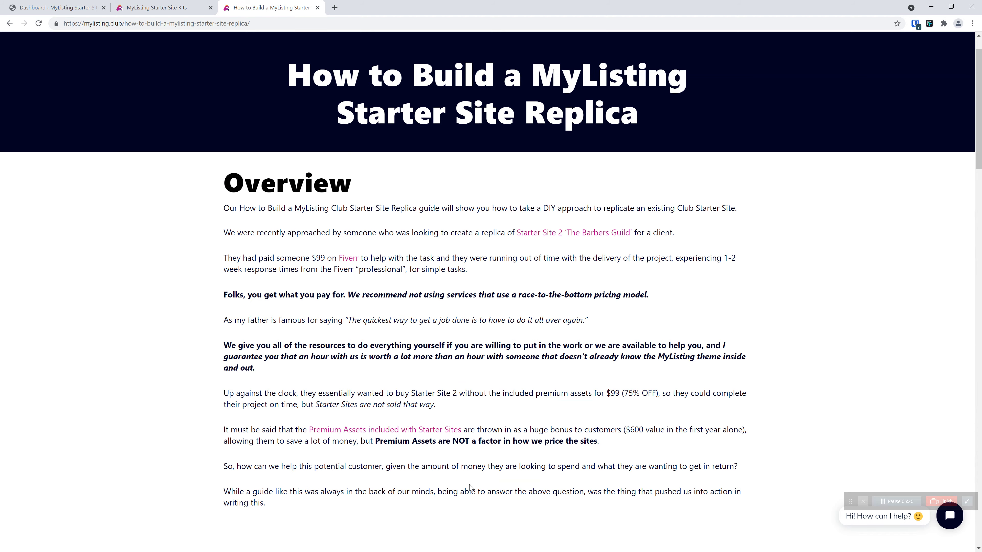
Step: Go back to the Starter Site Kits page and read the Prepare Your Site instructions under How It Works
{"action": "key", "text": "ctrl+shift+Tab"}
{"action": "scroll", "coordinate": [213, 194], "scroll_direction": "up", "scroll_amount": 4}
{"action": "scroll", "coordinate": [221, 235], "scroll_direction": "down", "scroll_amount": 4}
{"action": "scroll", "coordinate": [221, 236], "scroll_direction": "down", "scroll_amount": 1}
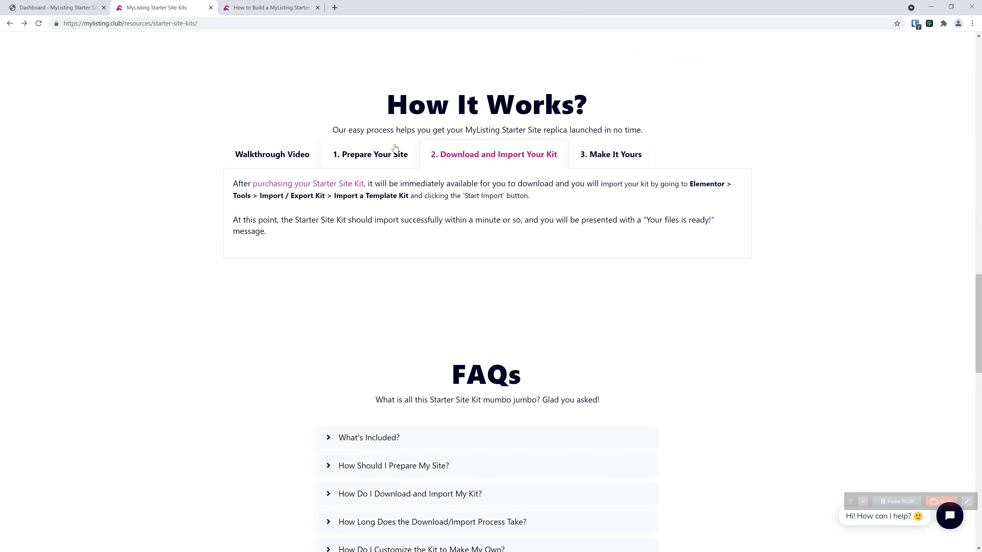
{"action": "left_click", "coordinate": [393, 154]}
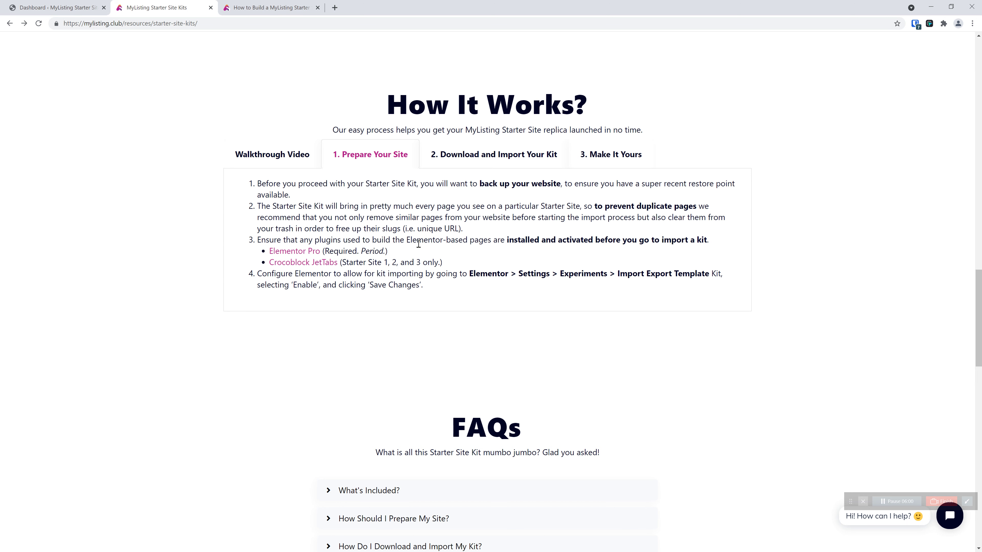
{"action": "scroll", "coordinate": [413, 238], "scroll_direction": "down", "scroll_amount": 1}
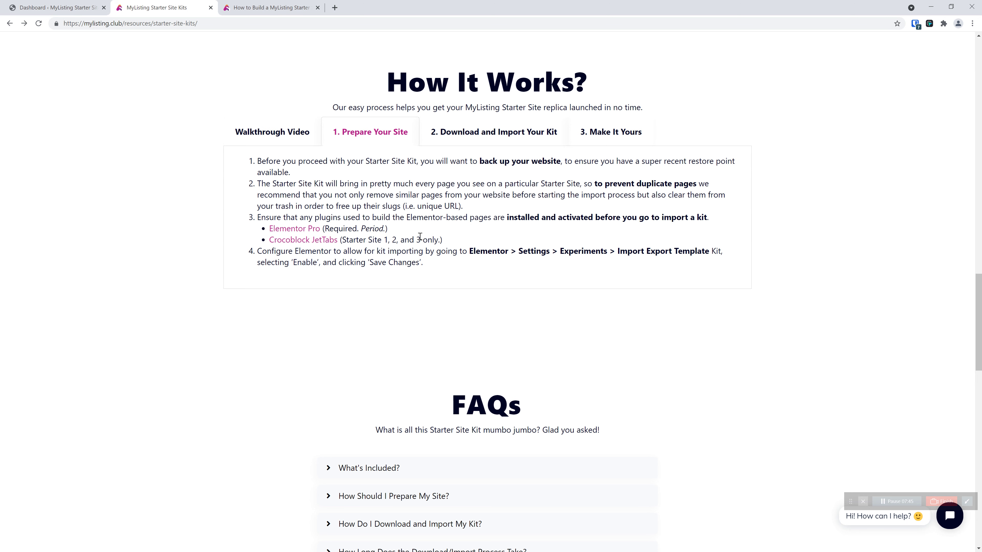
{"action": "scroll", "coordinate": [419, 236], "scroll_direction": "down", "scroll_amount": 1}
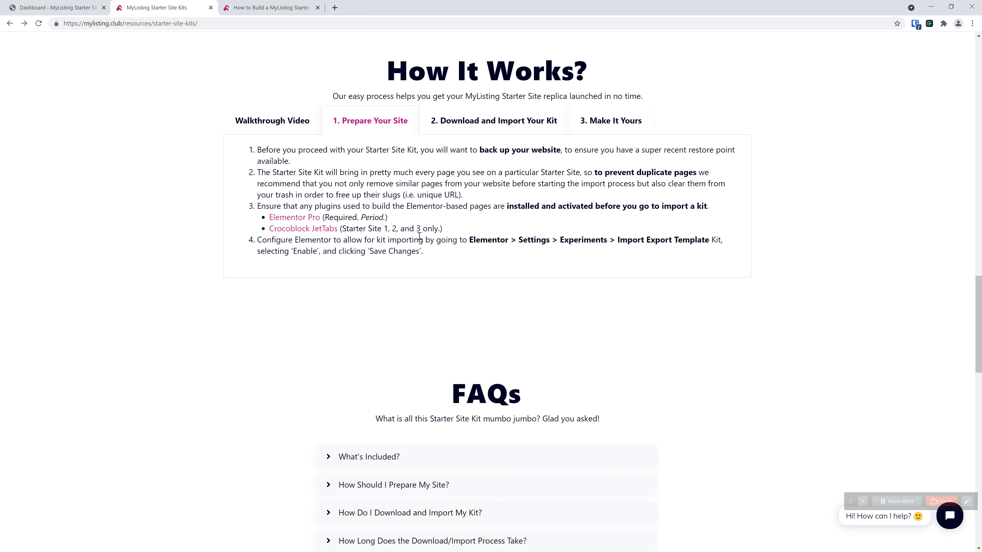
Step: Review the How It Works sections on downloading and importing the kit, making it yours, the walkthrough video and preparing the site
{"action": "left_click", "coordinate": [503, 123]}
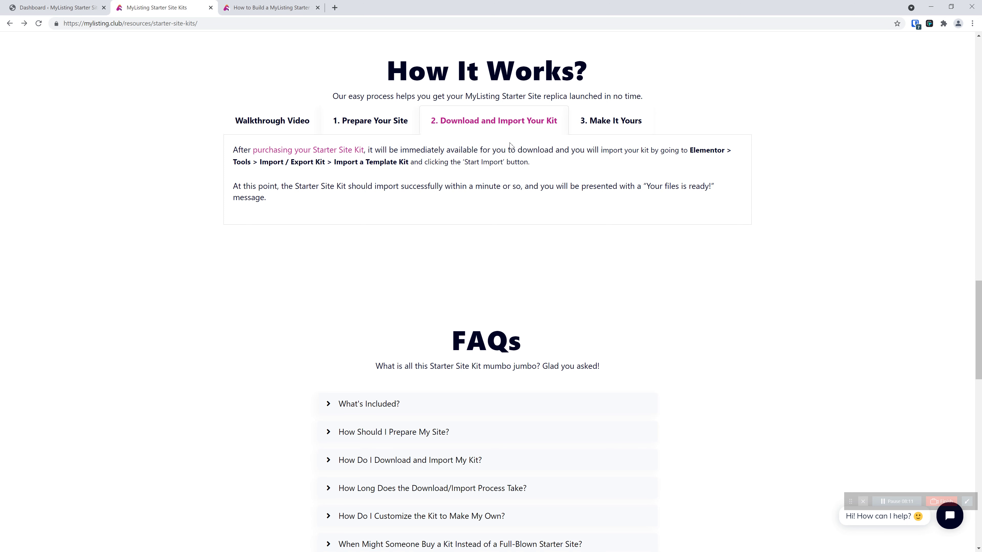
{"action": "left_click", "coordinate": [623, 120]}
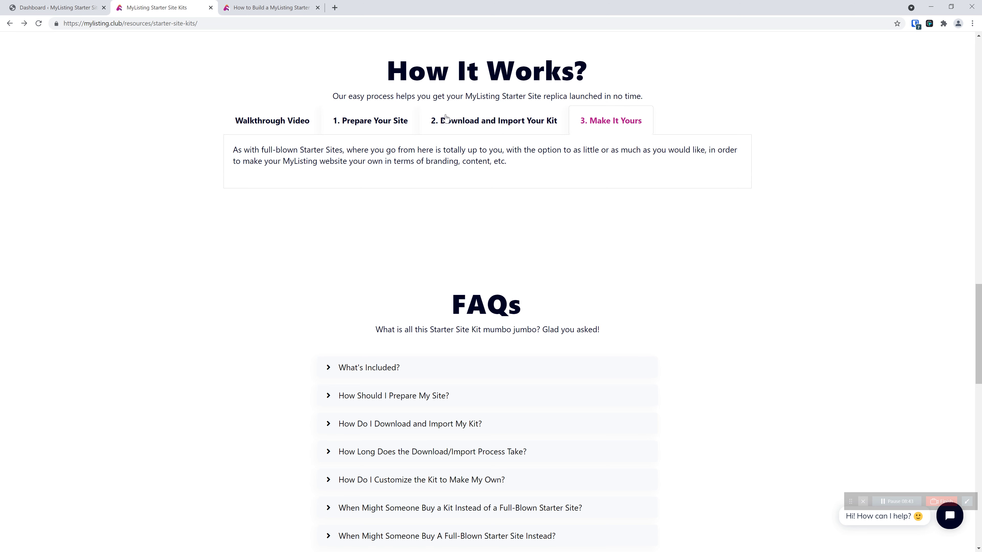
{"action": "left_click", "coordinate": [267, 125]}
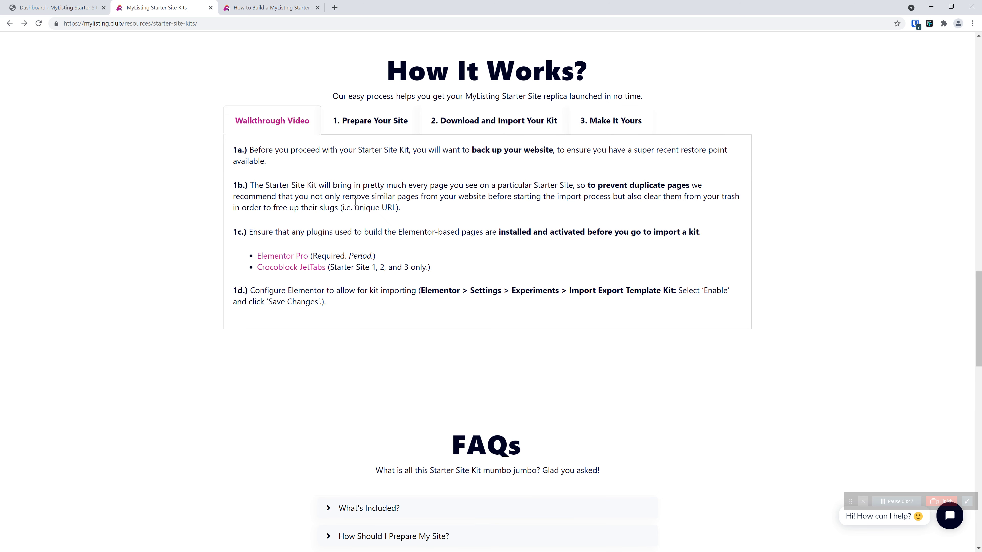
{"action": "left_click", "coordinate": [384, 123]}
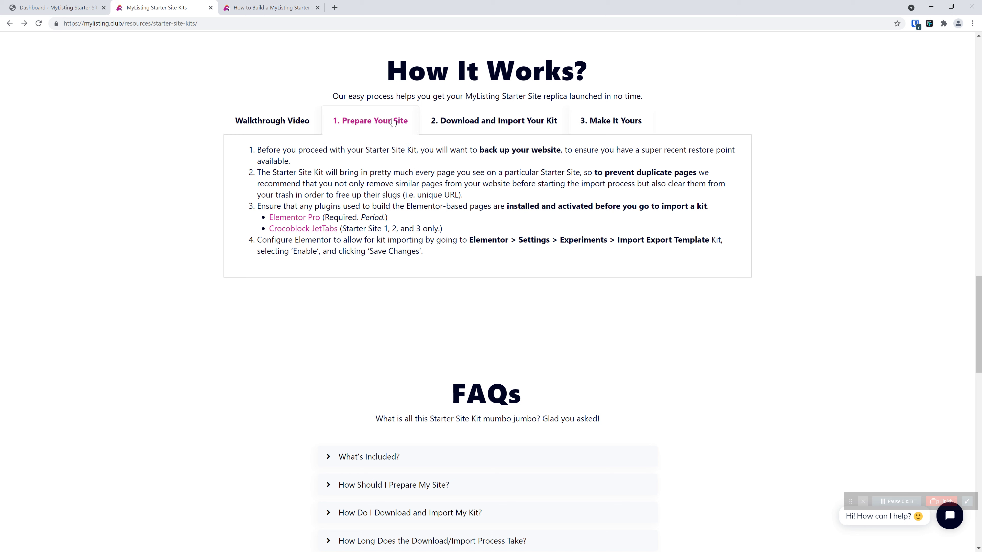
Step: Switch to the WordPress dashboard, check the installed plugins and open the Themes page in a separate browser tab to check the active theme
{"action": "left_click", "coordinate": [57, 8]}
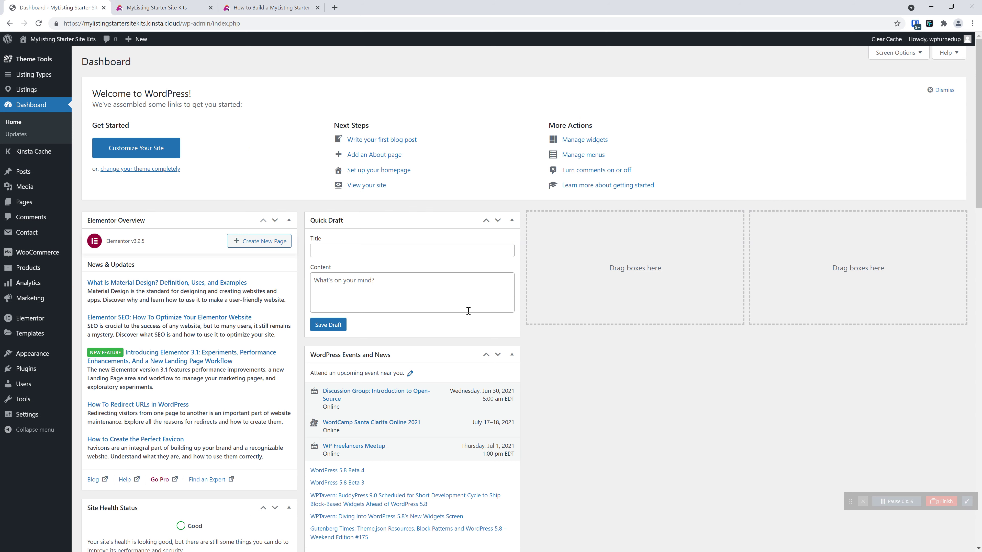
{"action": "left_click", "coordinate": [29, 374]}
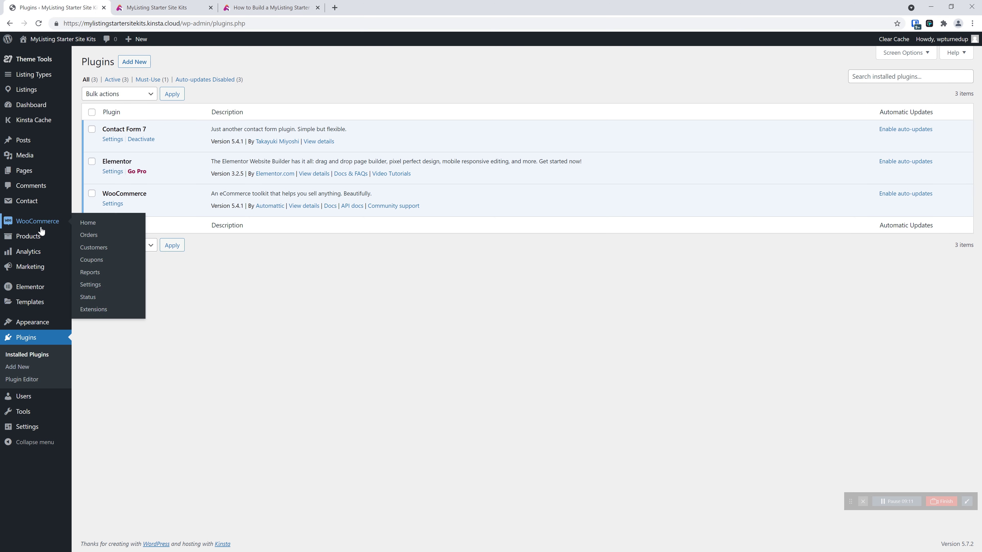
{"action": "mouse_move", "coordinate": [35, 324]}
{"action": "right_click", "coordinate": [83, 324]}
{"action": "left_click", "coordinate": [112, 330]}
{"action": "left_click", "coordinate": [173, 4]}
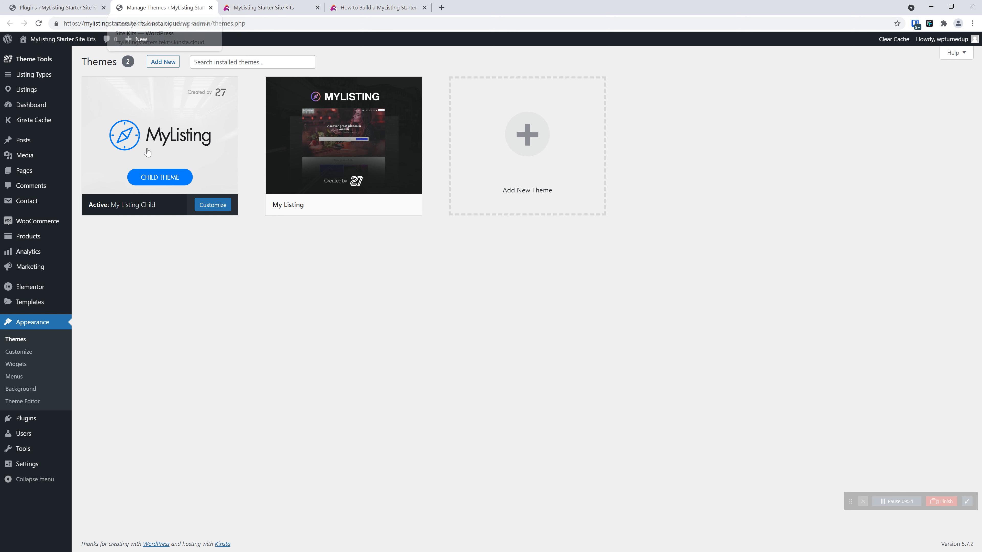
Step: Move all six existing pages, including Cart, Checkout, My account, Privacy Policy, Sample Page and Shop, to the trash
{"action": "left_click", "coordinate": [21, 171]}
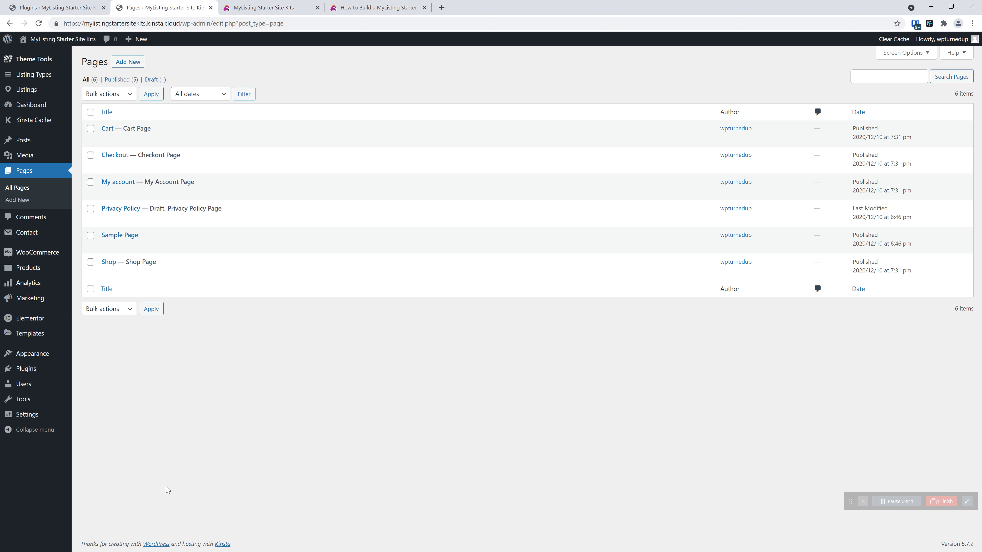
{"action": "left_click", "coordinate": [90, 129]}
{"action": "left_click", "coordinate": [91, 155]}
{"action": "left_click", "coordinate": [90, 183]}
{"action": "left_click", "coordinate": [91, 209]}
{"action": "left_click", "coordinate": [91, 264]}
{"action": "left_click", "coordinate": [198, 432]}
{"action": "left_click", "coordinate": [90, 236]}
{"action": "left_click", "coordinate": [103, 93]}
{"action": "left_click", "coordinate": [117, 121]}
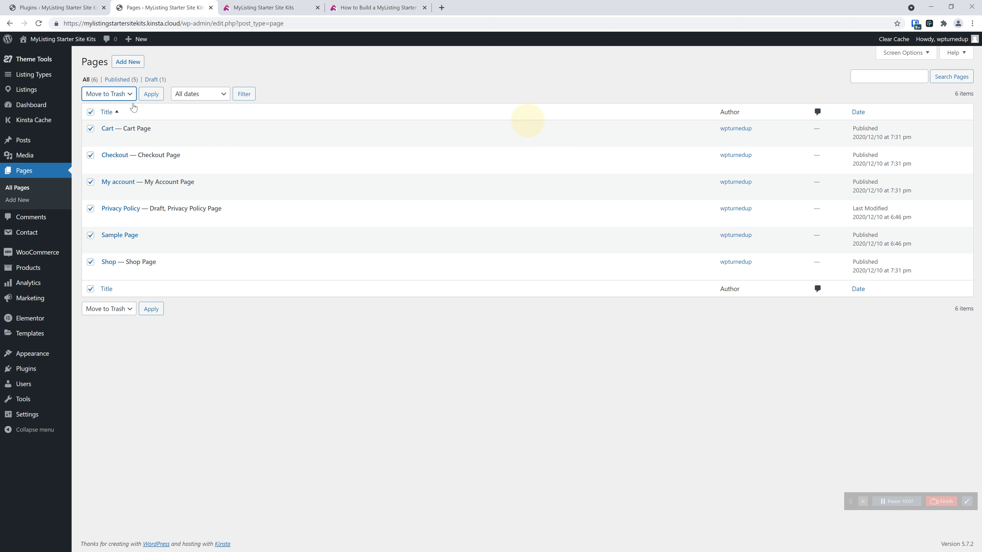
{"action": "left_click", "coordinate": [144, 93]}
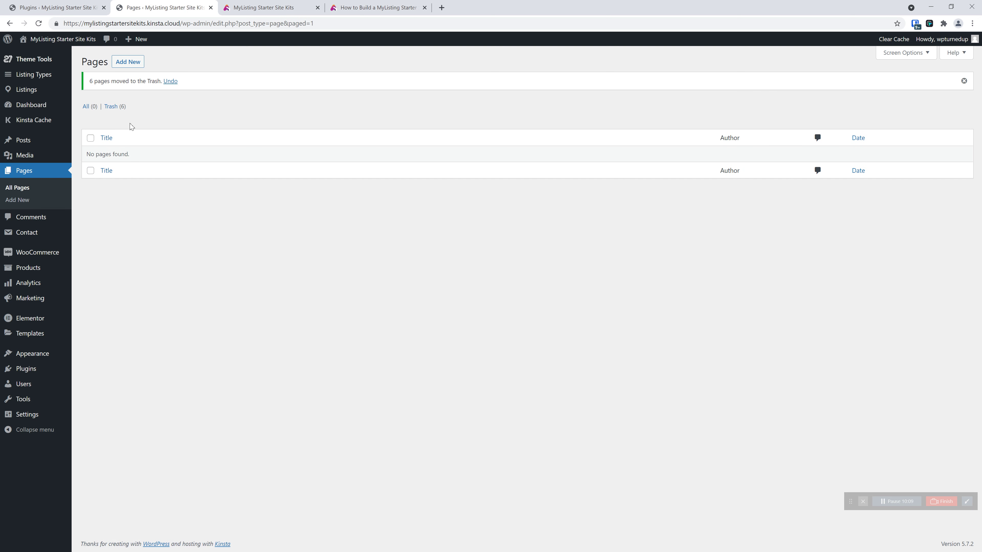
Step: Permanently delete all the trashed pages and return to the full page list
{"action": "left_click", "coordinate": [120, 110]}
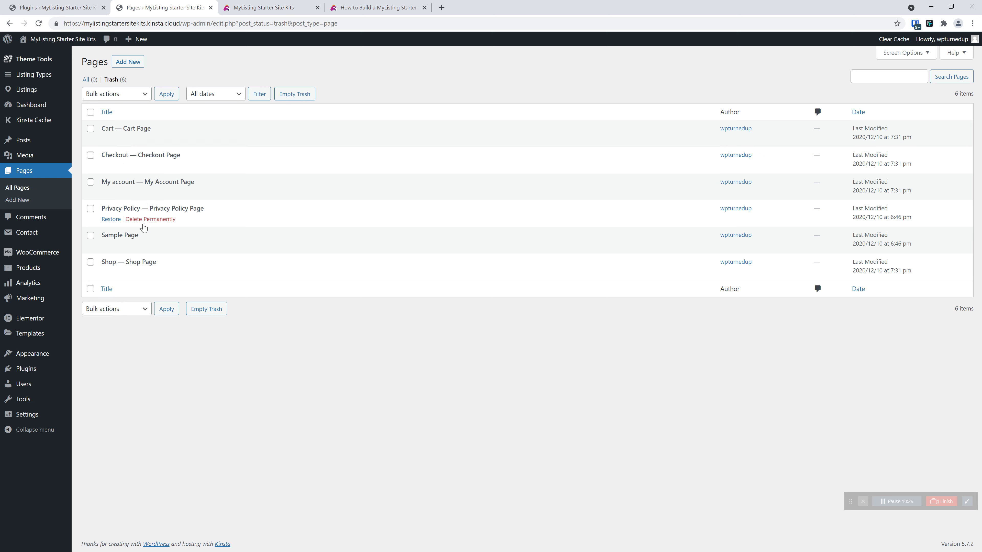
{"action": "left_click", "coordinate": [281, 98]}
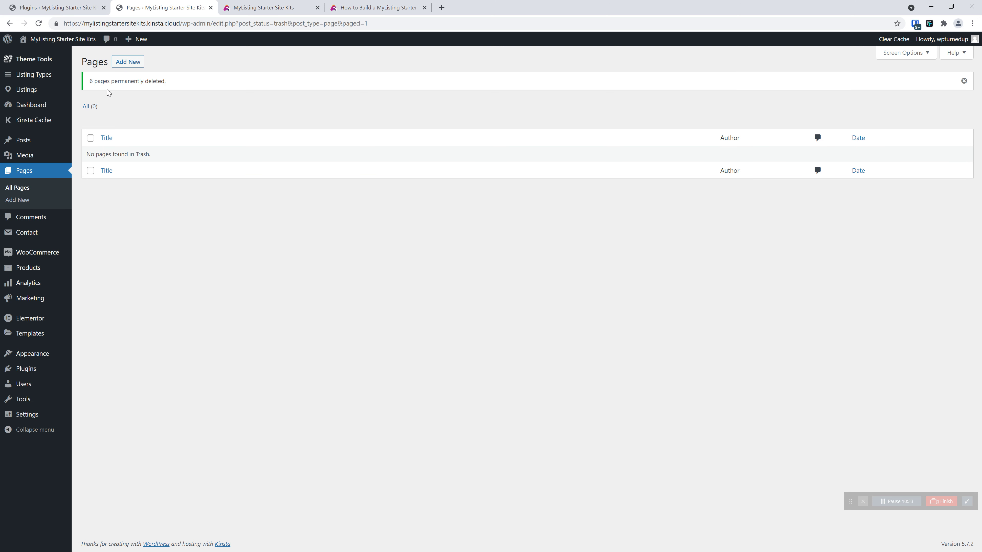
{"action": "left_click", "coordinate": [27, 189]}
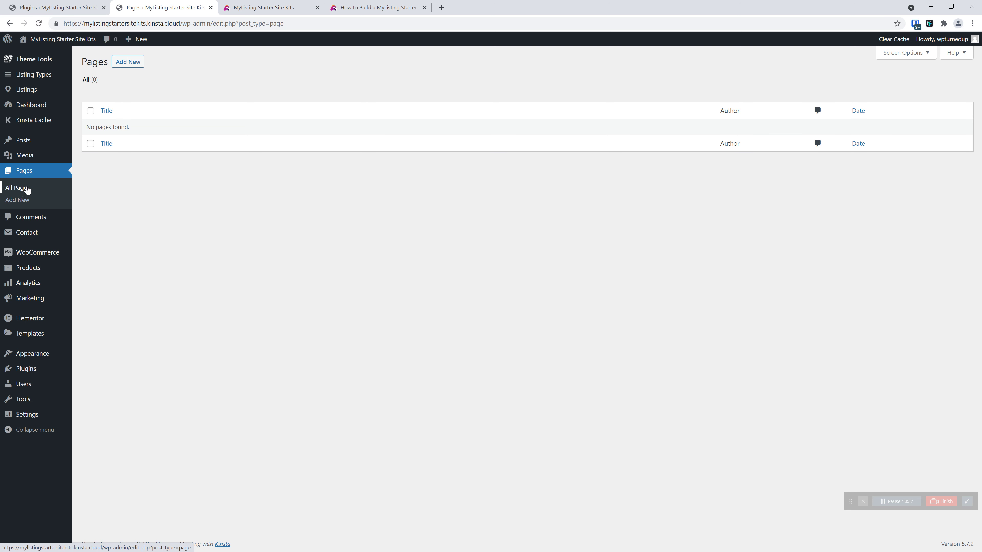
Step: Check the required plugins on the Starter Site Kits page, then open the plugin upload form in WordPress
{"action": "left_click", "coordinate": [257, 8]}
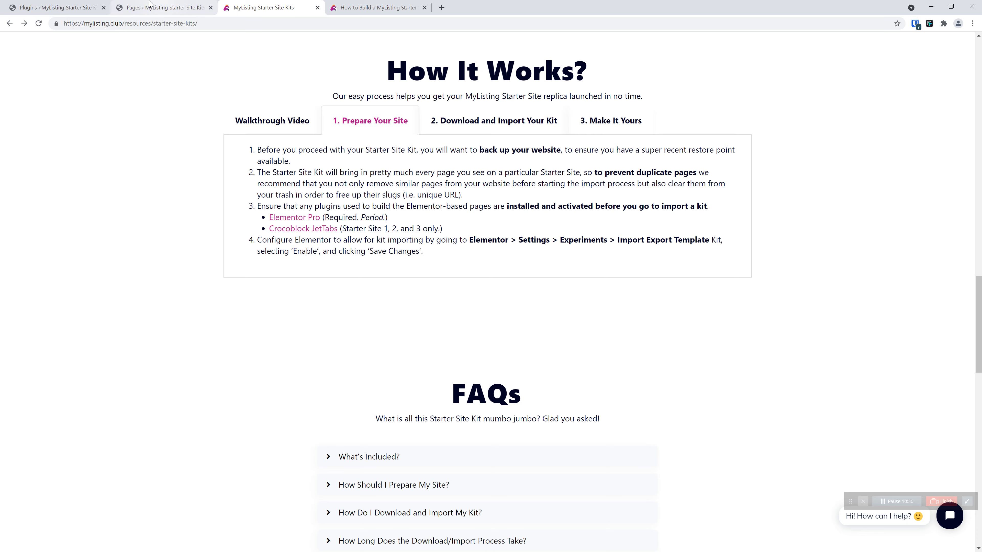
{"action": "left_click", "coordinate": [54, 7]}
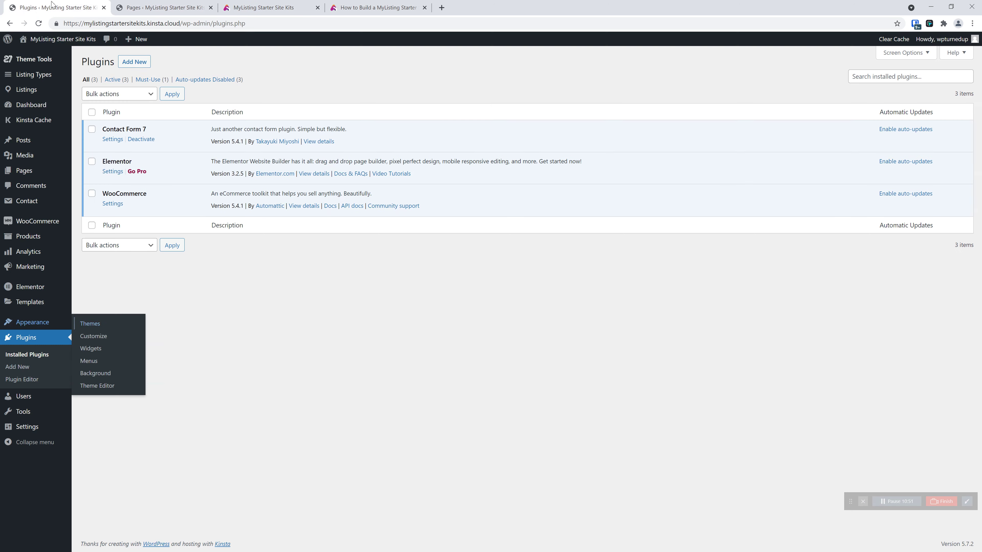
{"action": "left_click", "coordinate": [134, 61]}
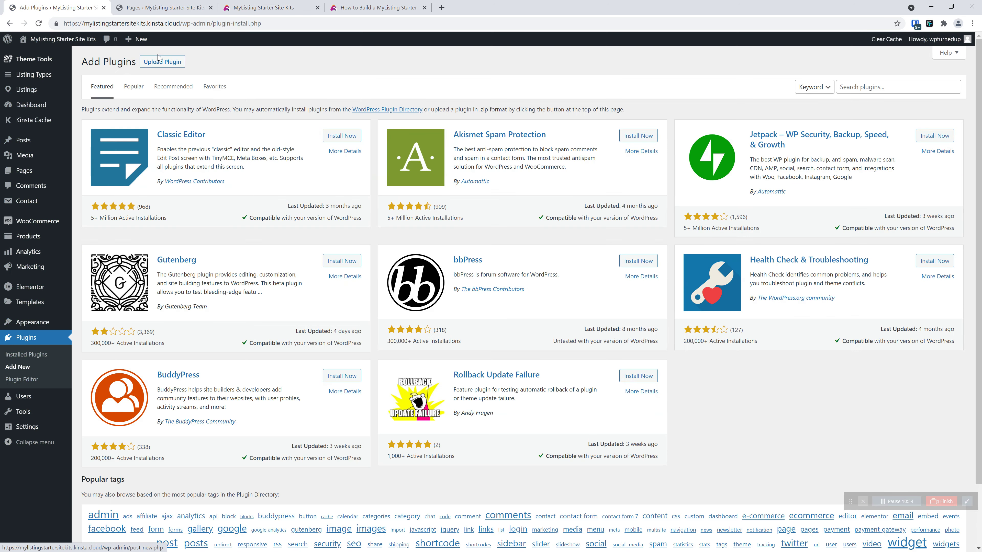
{"action": "left_click", "coordinate": [162, 62]}
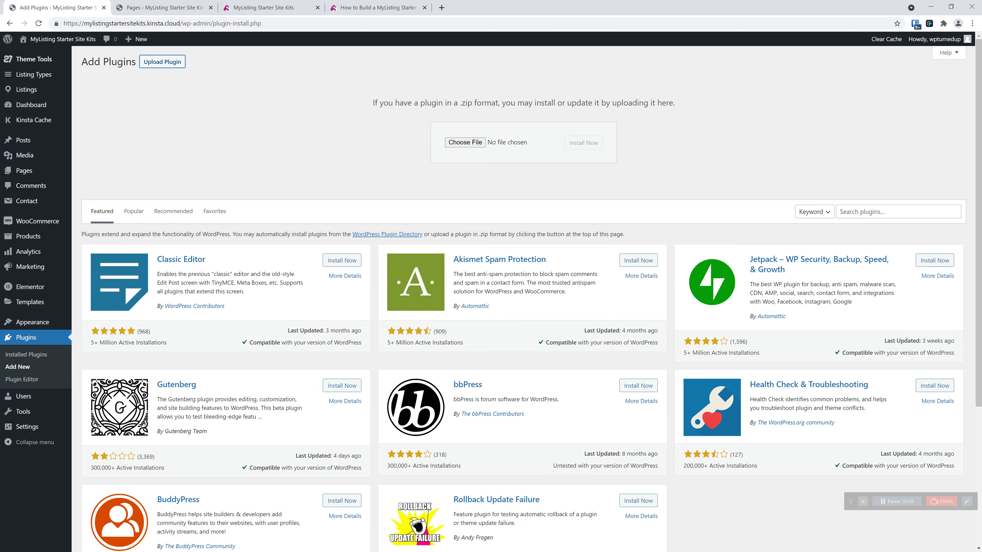
Step: Look over the plugin and kit zip files in the Downloads folder, then minimize its window
{"action": "key", "text": "alt+Tab"}
{"action": "key", "text": "alt+Tab"}
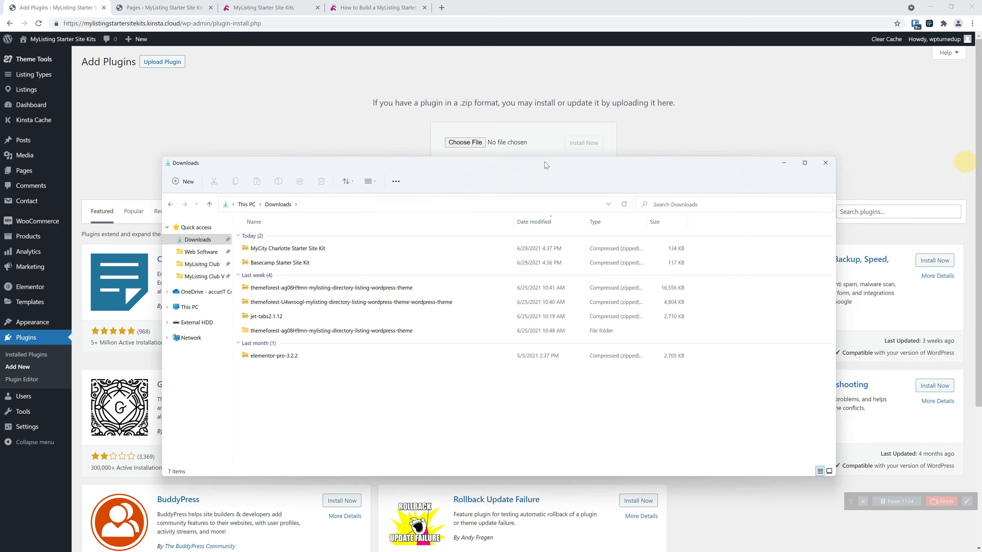
{"action": "left_click_drag", "start_coordinate": [554, 159], "coordinate": [936, 4]}
{"action": "left_click", "coordinate": [929, 6]}
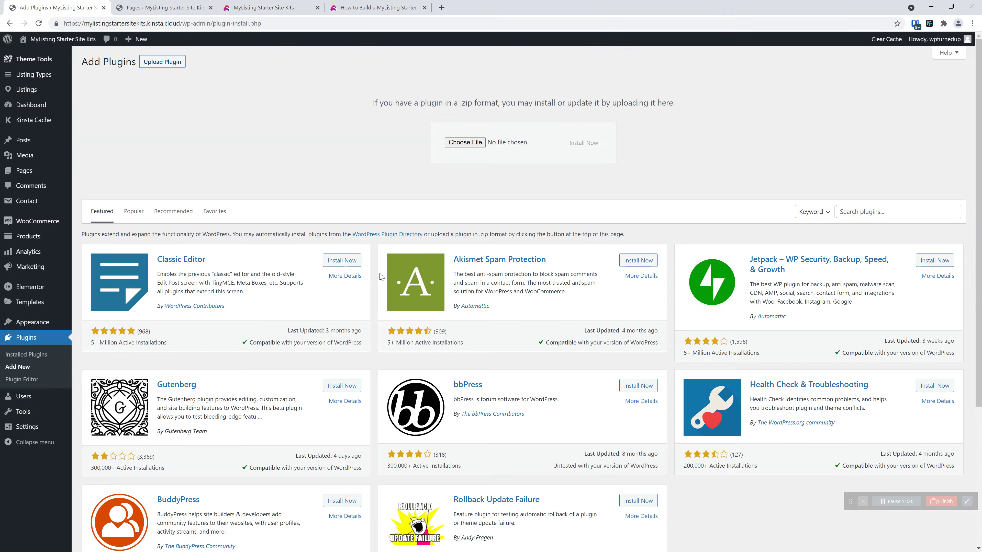
Step: Upload elementor-pro-3.2.2 from Downloads, install it and activate the Elementor Pro plugin
{"action": "left_click", "coordinate": [456, 144]}
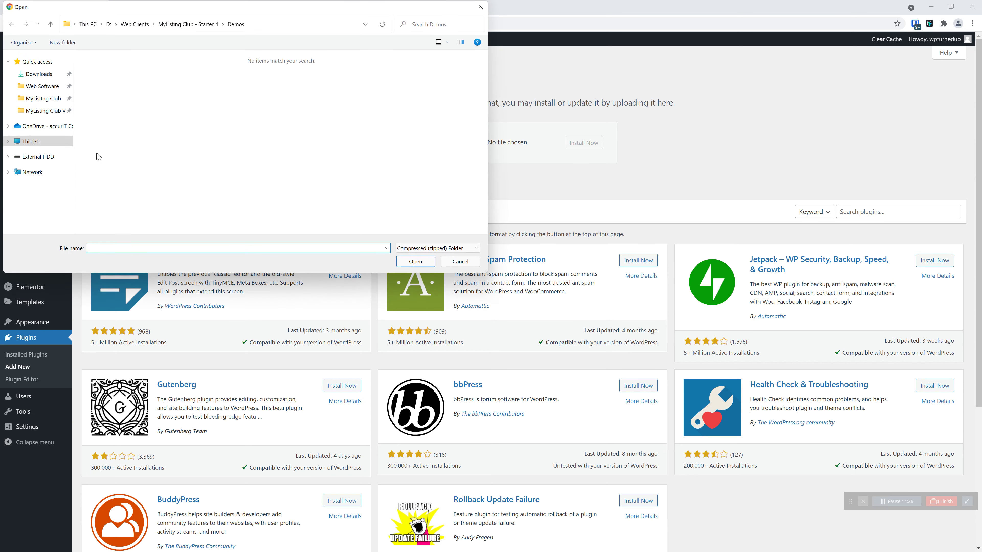
{"action": "left_click", "coordinate": [49, 79]}
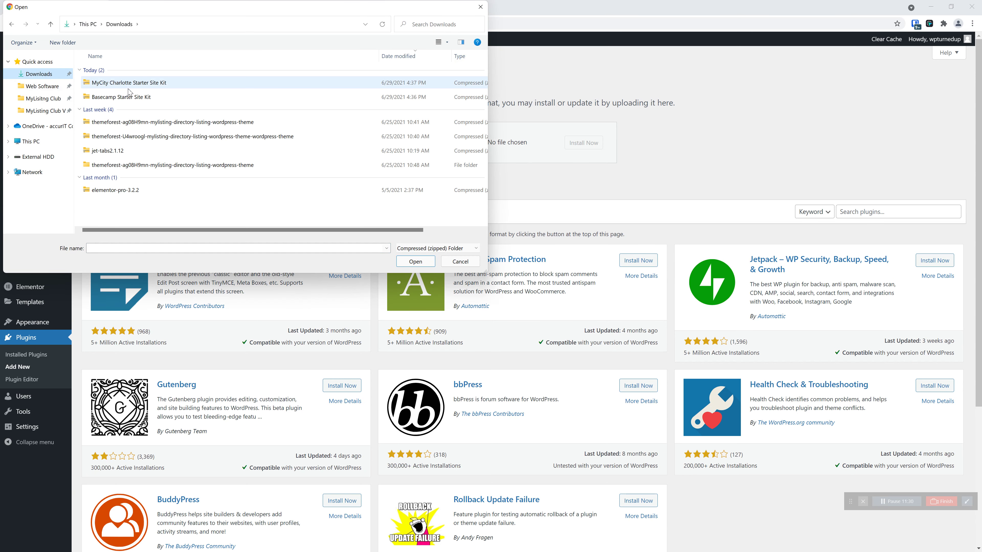
{"action": "double_click", "coordinate": [128, 191]}
{"action": "left_click", "coordinate": [583, 144]}
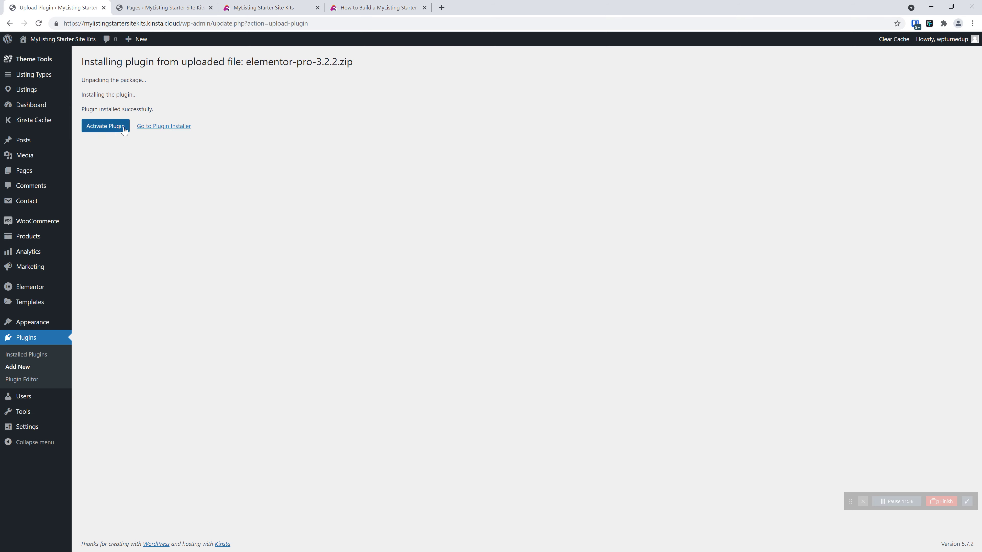
{"action": "left_click", "coordinate": [124, 130]}
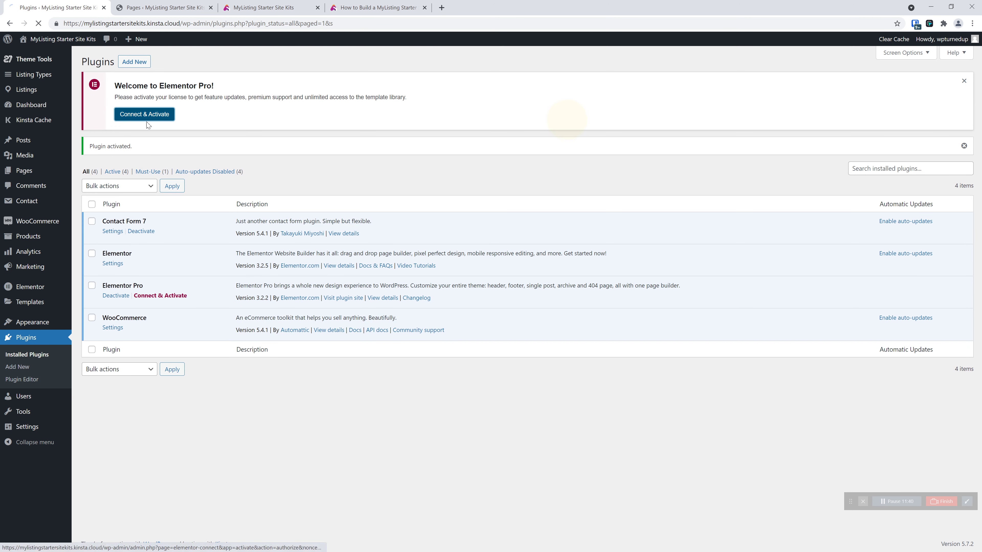
Step: Connect Elementor Pro to its account by filling in the account e-mail and password, and activate the license
{"action": "left_click", "coordinate": [154, 115]}
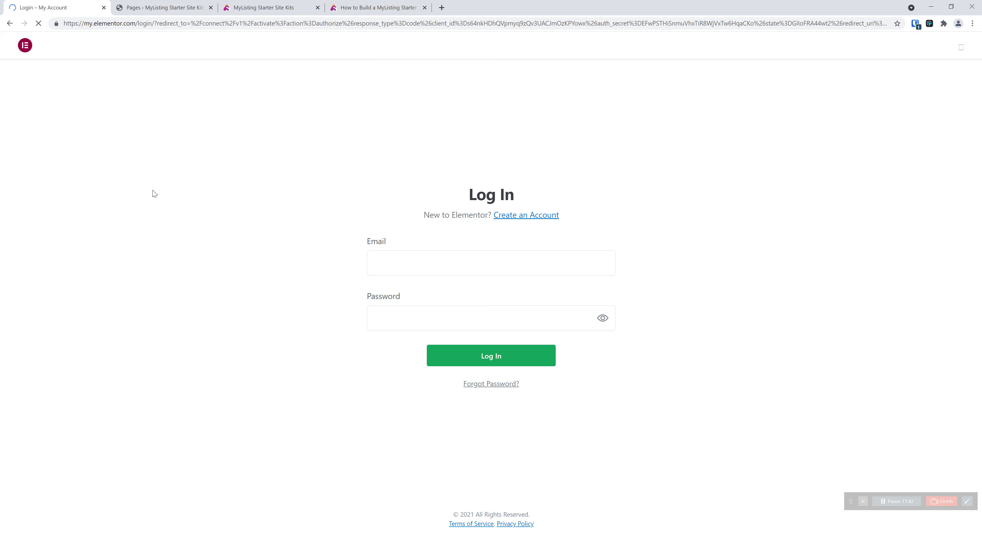
{"action": "left_click", "coordinate": [915, 24]}
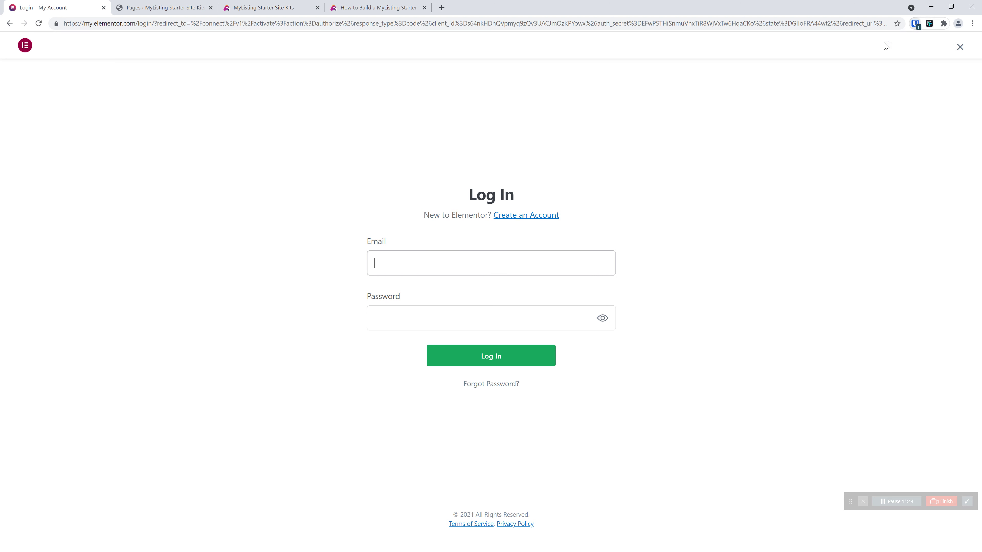
{"action": "left_click", "coordinate": [802, 79]}
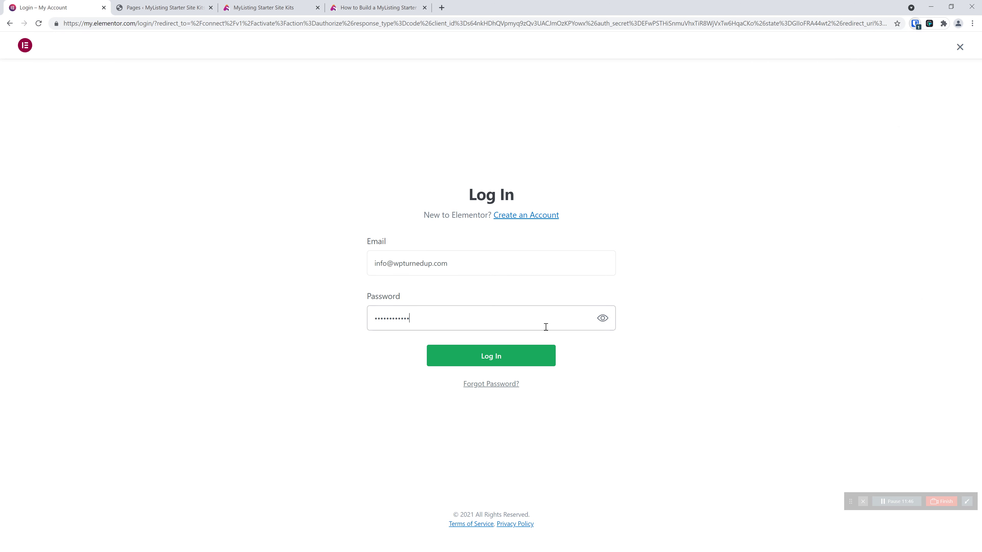
{"action": "left_click", "coordinate": [521, 362]}
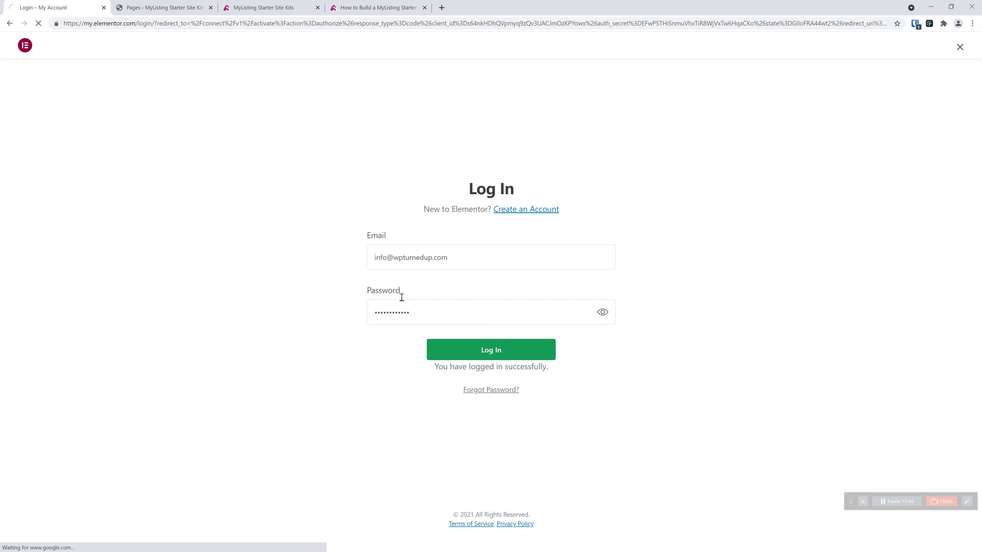
{"action": "left_click", "coordinate": [478, 384]}
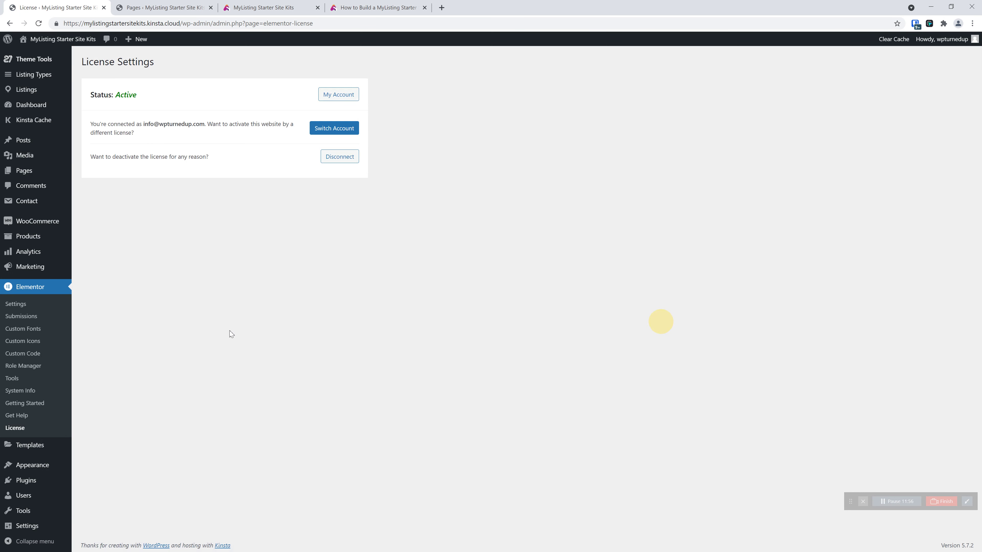
Step: Upload jet-tabs2.1.12 from Downloads, install and activate JetTabs, and run its database update
{"action": "left_click", "coordinate": [26, 487]}
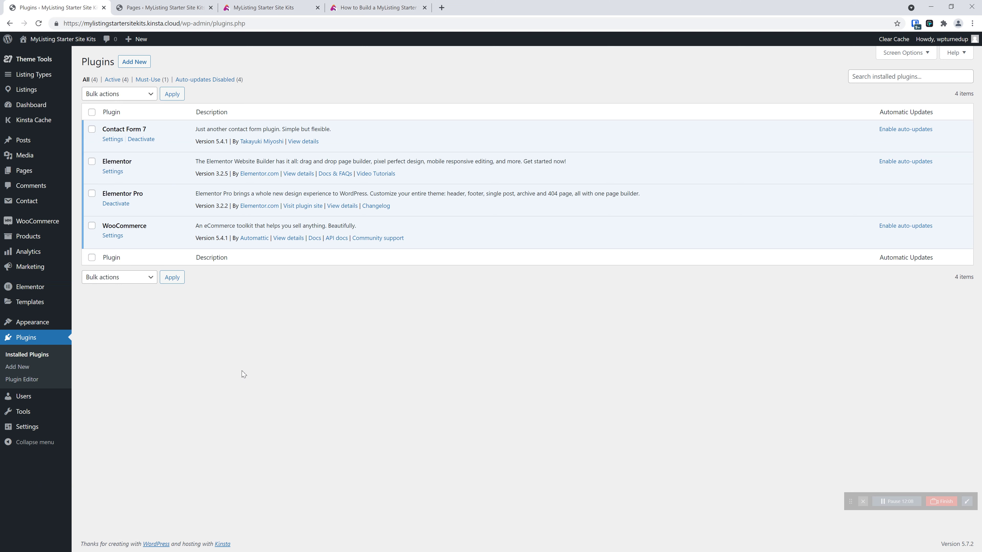
{"action": "left_click", "coordinate": [22, 369]}
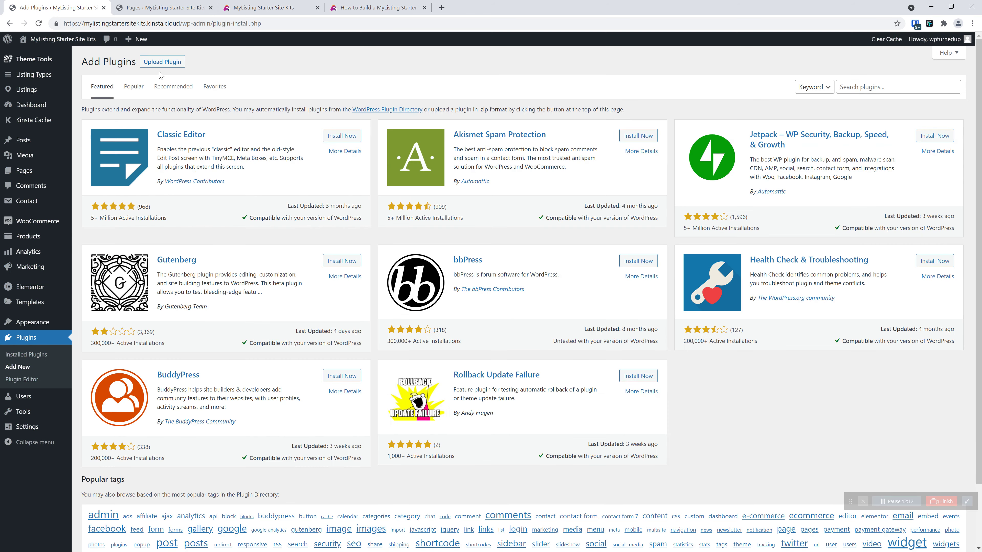
{"action": "left_click", "coordinate": [161, 62]}
{"action": "left_click", "coordinate": [463, 142]}
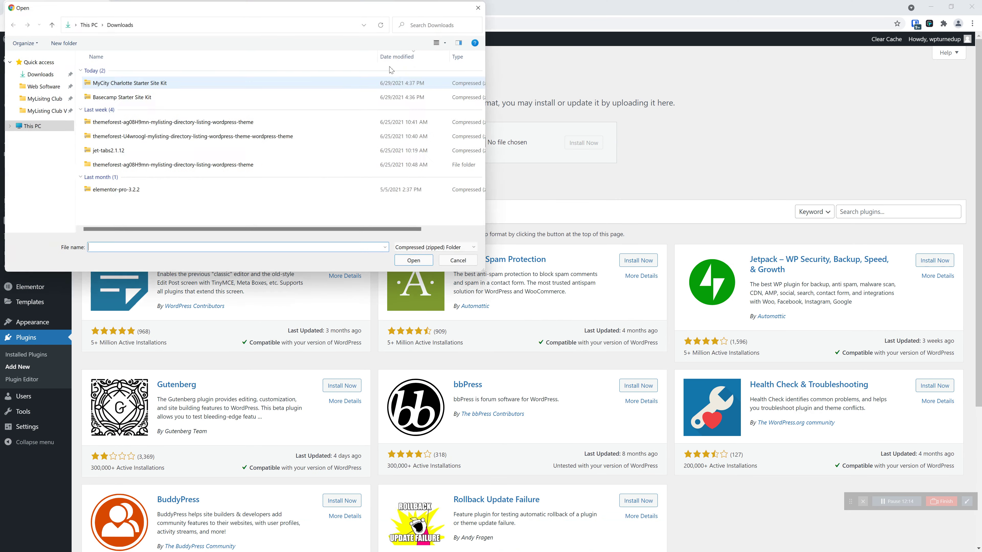
{"action": "double_click", "coordinate": [124, 151]}
{"action": "left_click", "coordinate": [598, 147]}
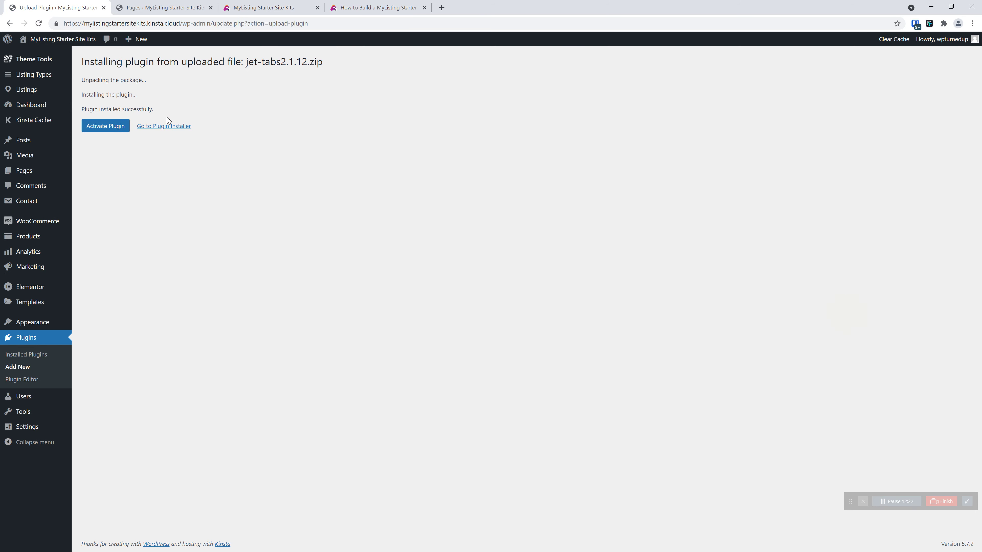
{"action": "left_click", "coordinate": [116, 127]}
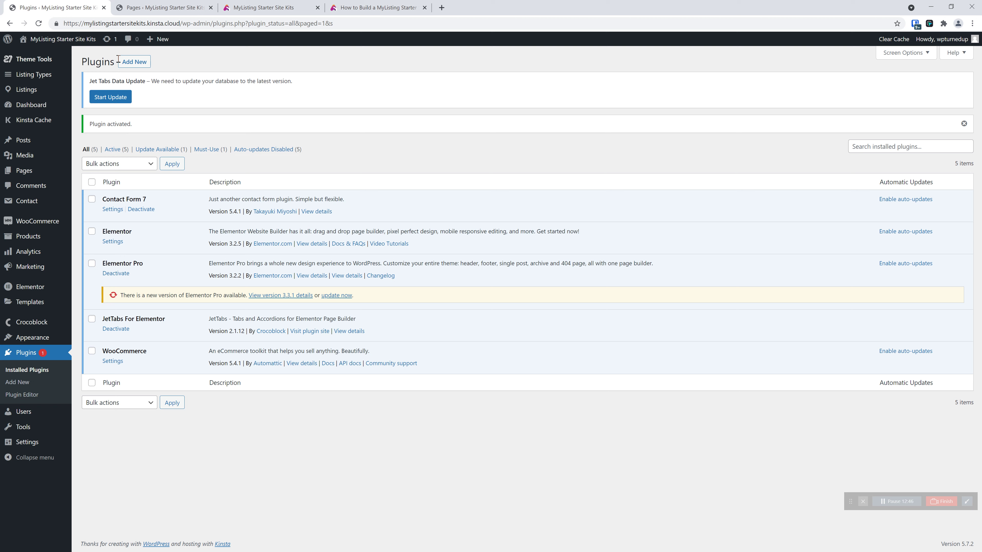
{"action": "left_click", "coordinate": [118, 93]}
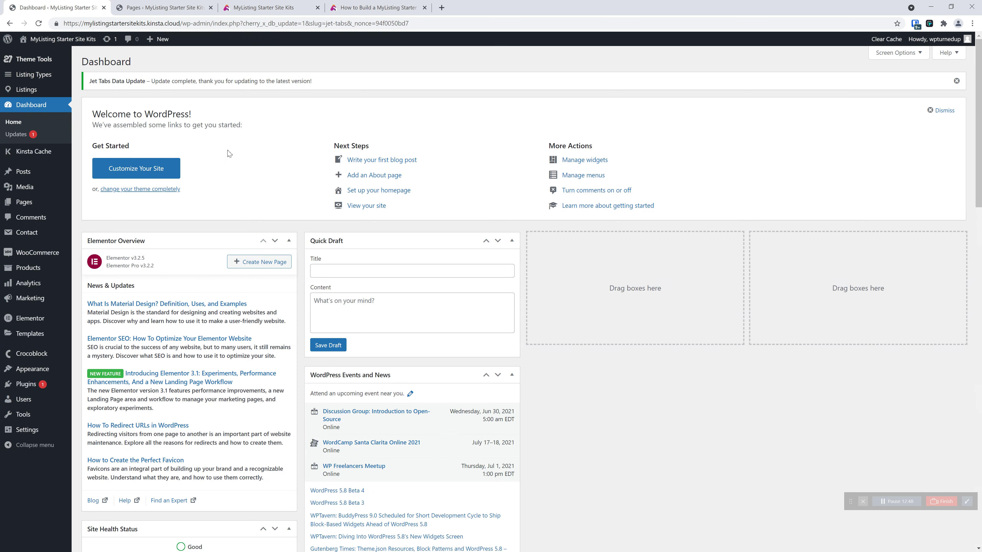
Step: Open the WordPress Updates page and select Elementor Pro among the available plugin updates
{"action": "left_click", "coordinate": [30, 136]}
{"action": "left_click", "coordinate": [90, 314]}
{"action": "left_click", "coordinate": [226, 421]}
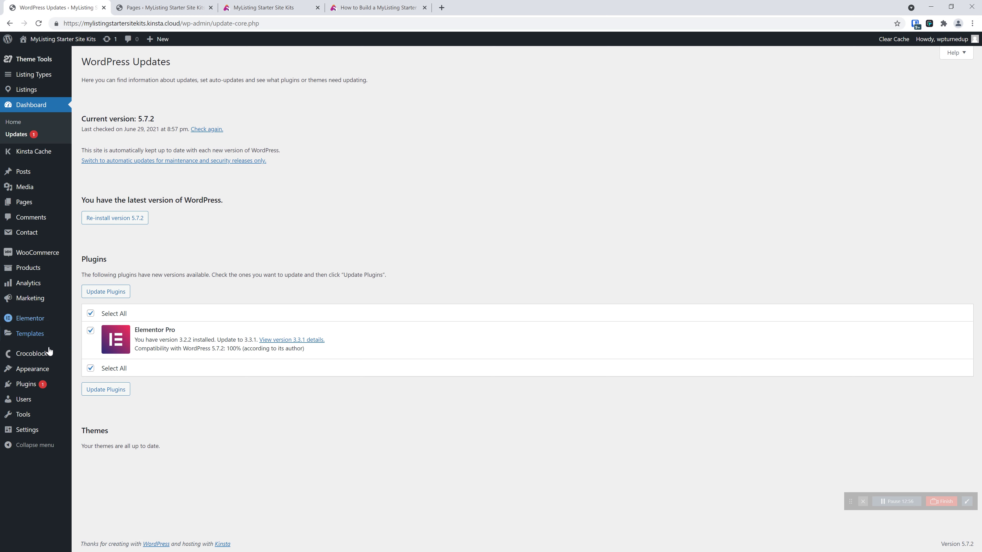
Step: Open Elementor's Experiments settings in a separate browser tab and run the selected Elementor Pro update on the WordPress Updates page
{"action": "mouse_move", "coordinate": [64, 320]}
{"action": "right_click", "coordinate": [95, 329]}
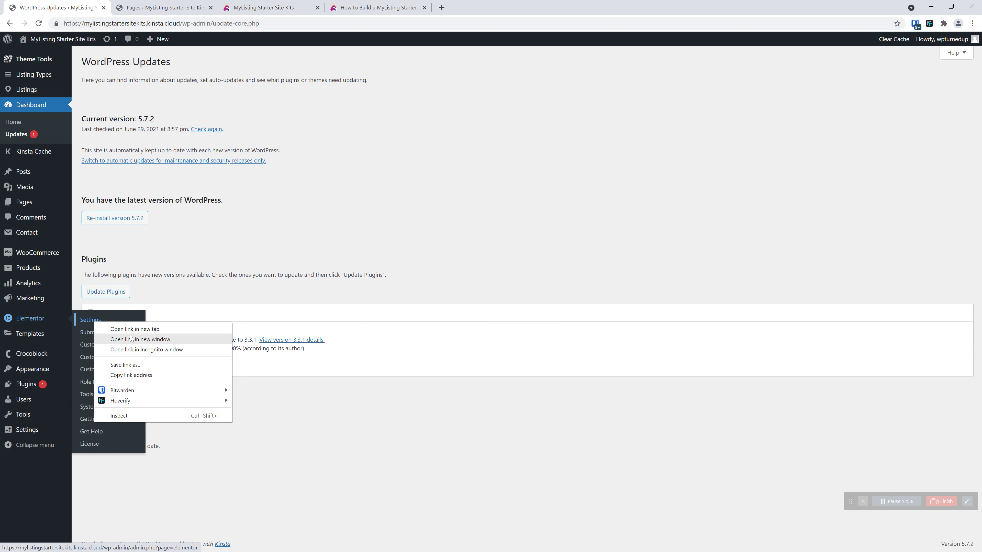
{"action": "left_click", "coordinate": [124, 328]}
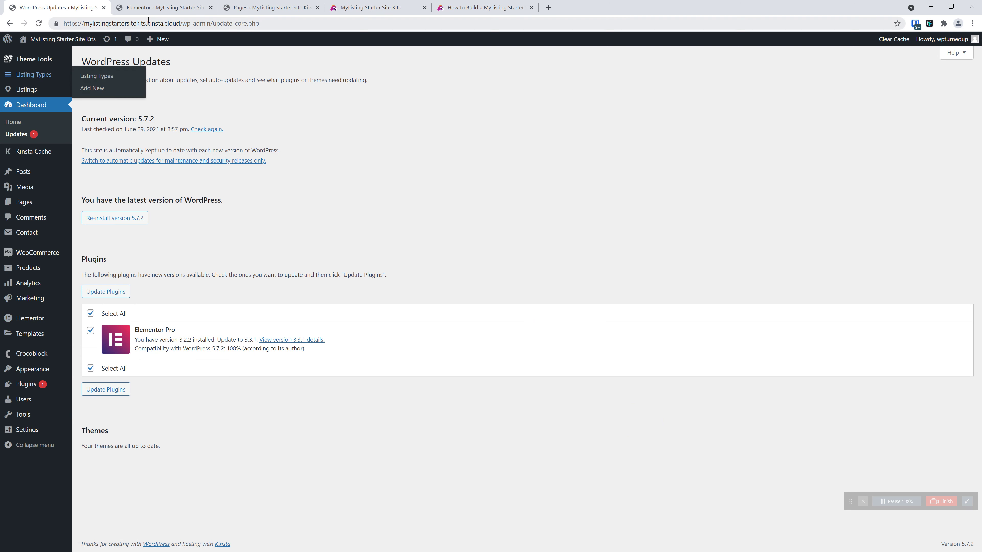
{"action": "left_click", "coordinate": [144, 3]}
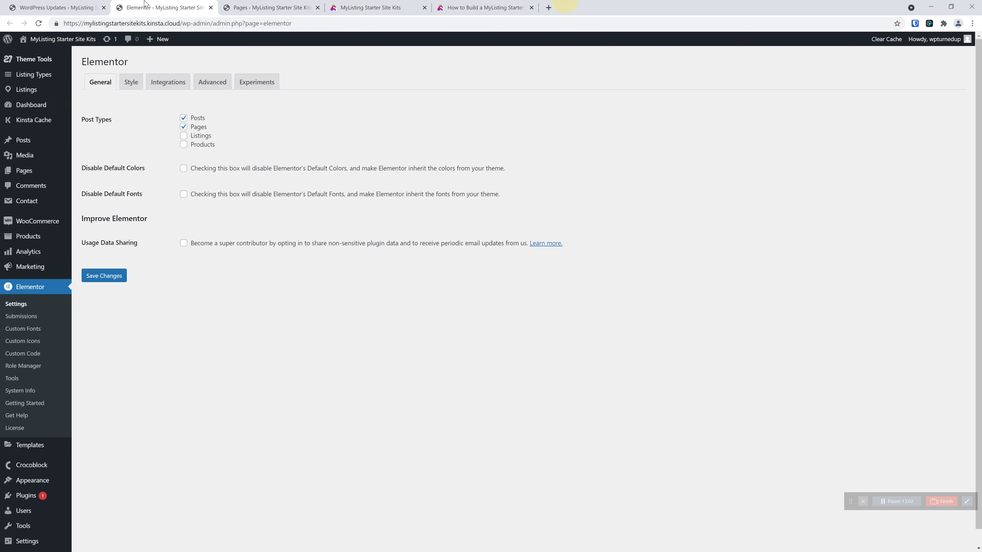
{"action": "left_click", "coordinate": [258, 87]}
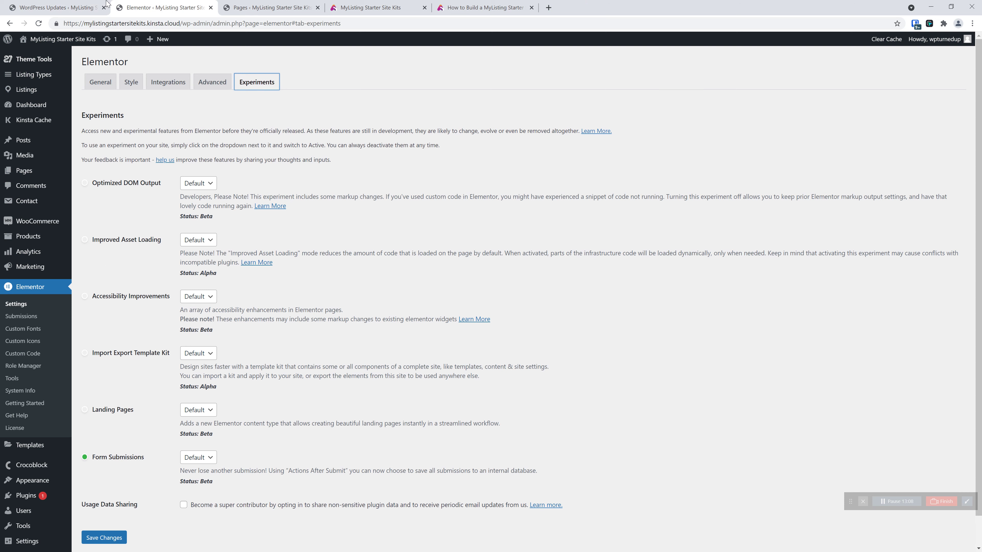
{"action": "left_click", "coordinate": [74, 7]}
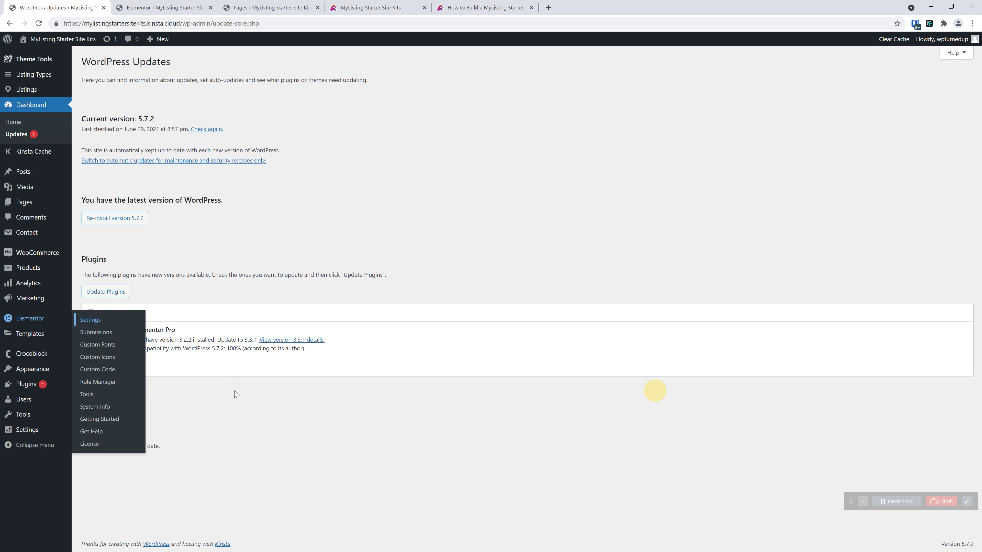
{"action": "left_click", "coordinate": [105, 291]}
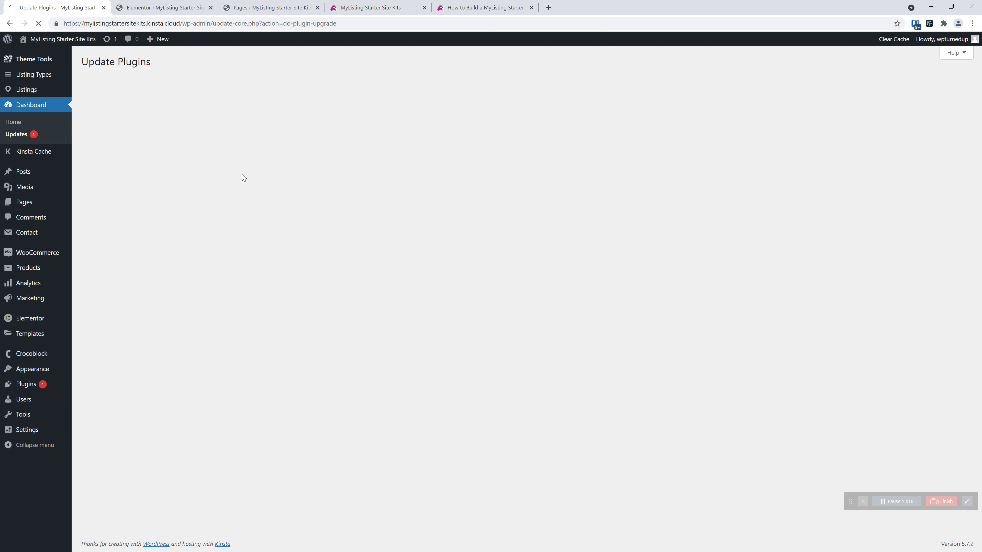
Step: In Elementor's Experiments, set Import Export Template Kit to Active and Form Submissions and Video Playlist to Inactive, and save the changes
{"action": "left_click", "coordinate": [178, 12]}
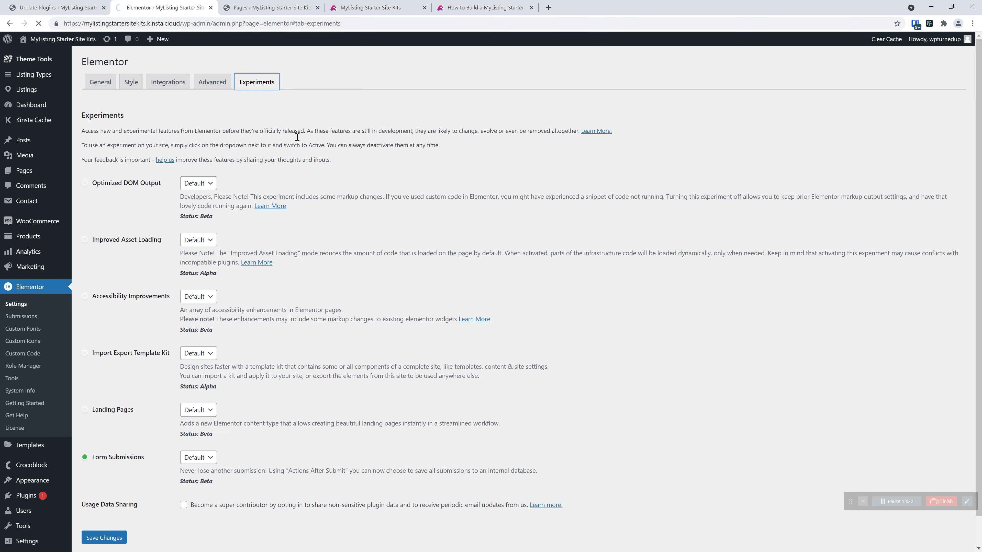
{"action": "scroll", "coordinate": [313, 283], "scroll_direction": "down", "scroll_amount": 2}
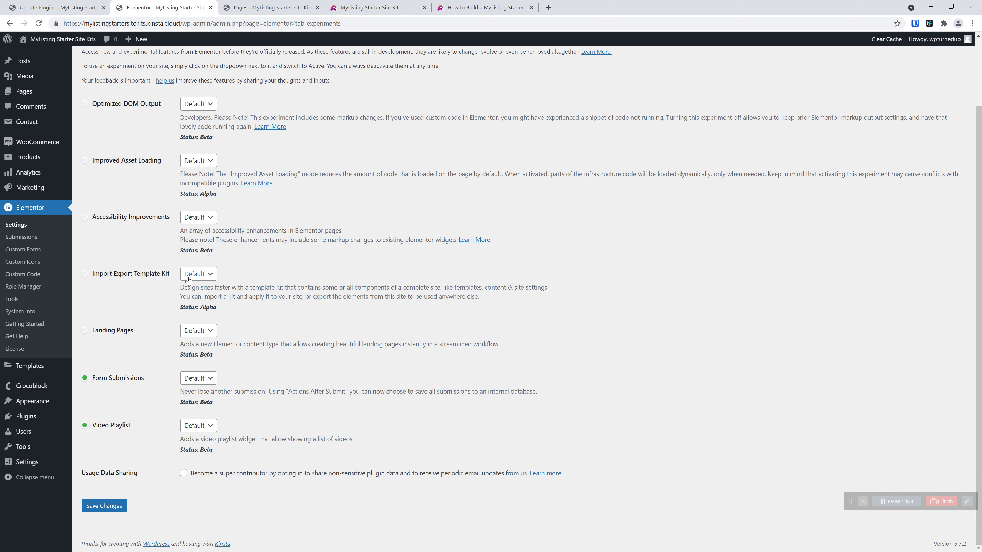
{"action": "left_click", "coordinate": [188, 276]}
{"action": "left_click", "coordinate": [192, 292]}
{"action": "left_click", "coordinate": [190, 379]}
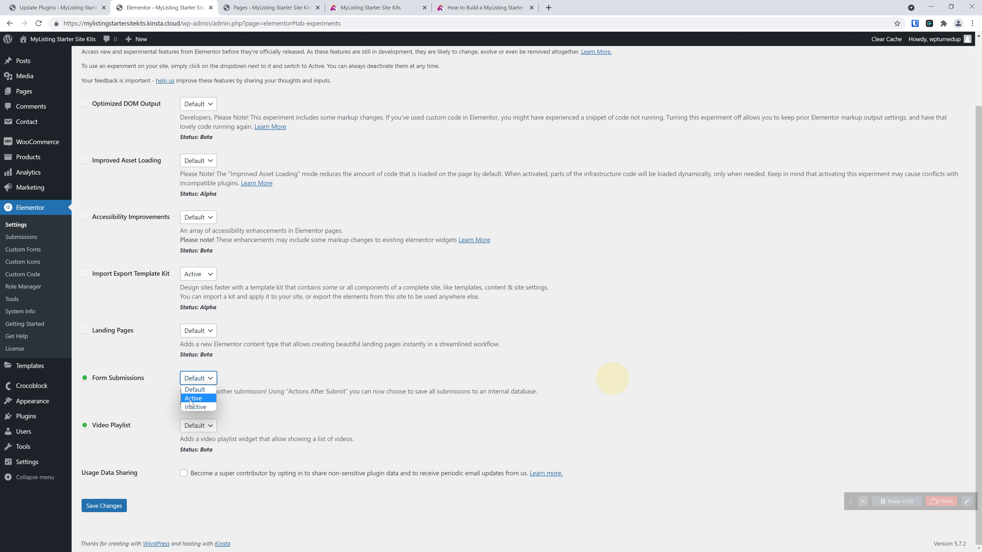
{"action": "left_click", "coordinate": [191, 407]}
{"action": "left_click", "coordinate": [192, 426]}
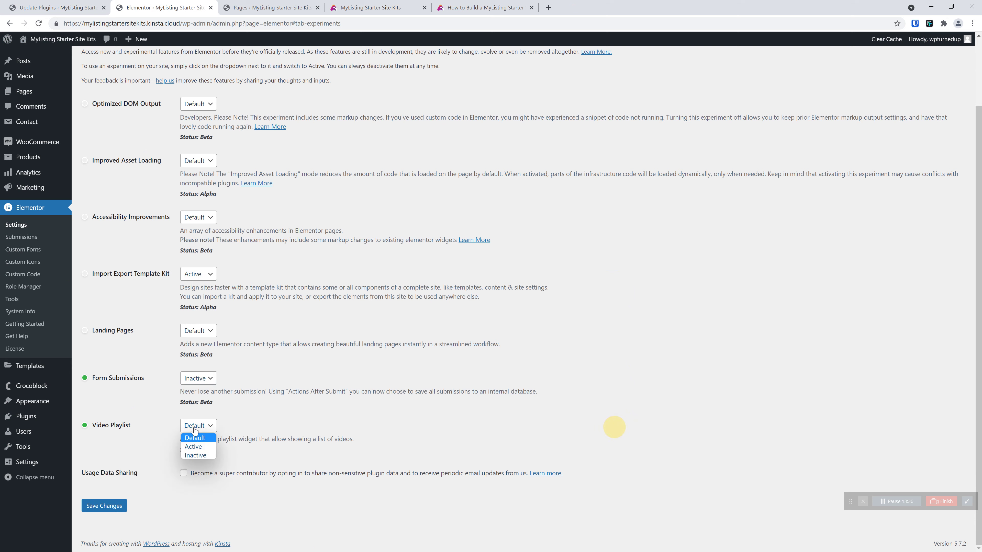
{"action": "left_click", "coordinate": [191, 455]}
{"action": "left_click", "coordinate": [109, 510]}
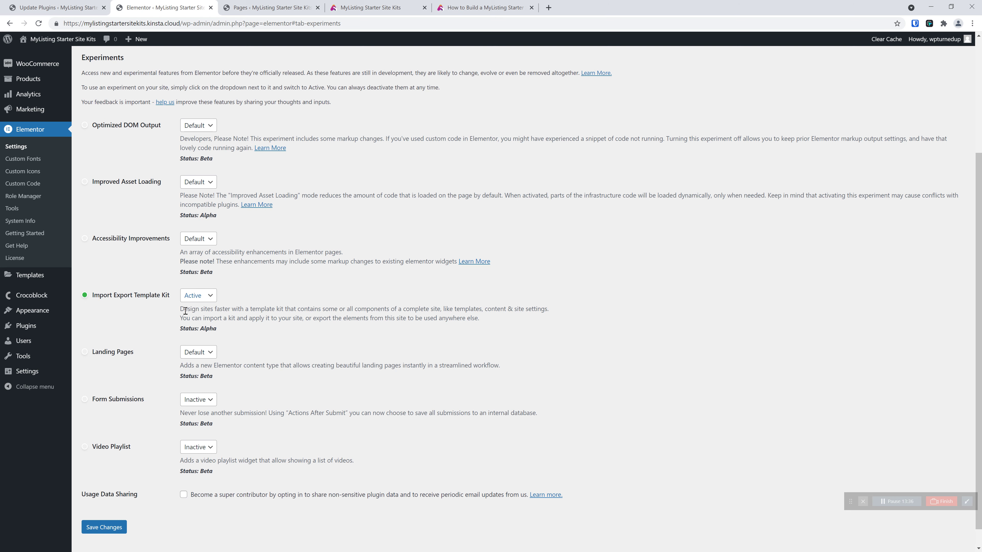
Step: Close the Elementor settings tab and dismiss the Elementor Developer Edition notice on the Plugins page
{"action": "scroll", "coordinate": [185, 310], "scroll_direction": "up", "scroll_amount": 4}
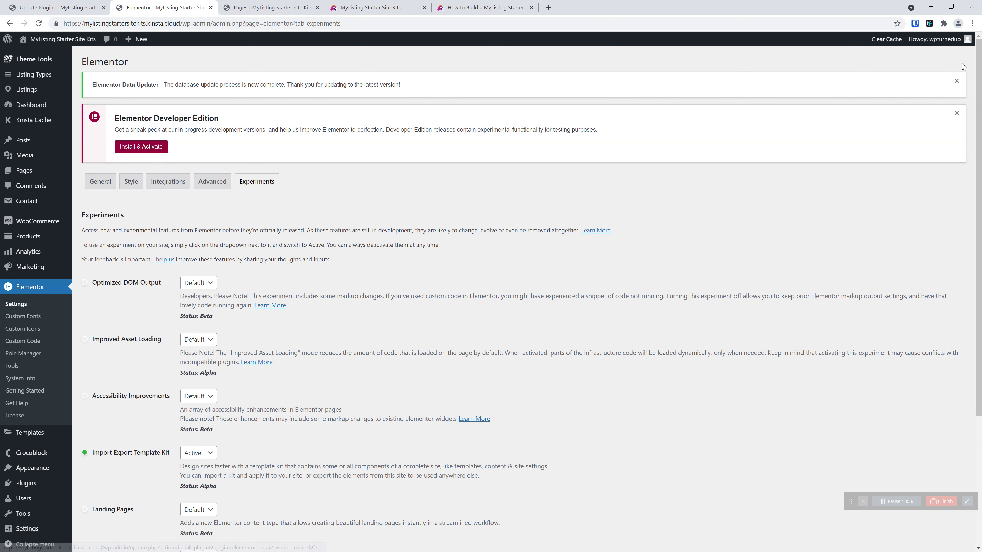
{"action": "left_click", "coordinate": [210, 8]}
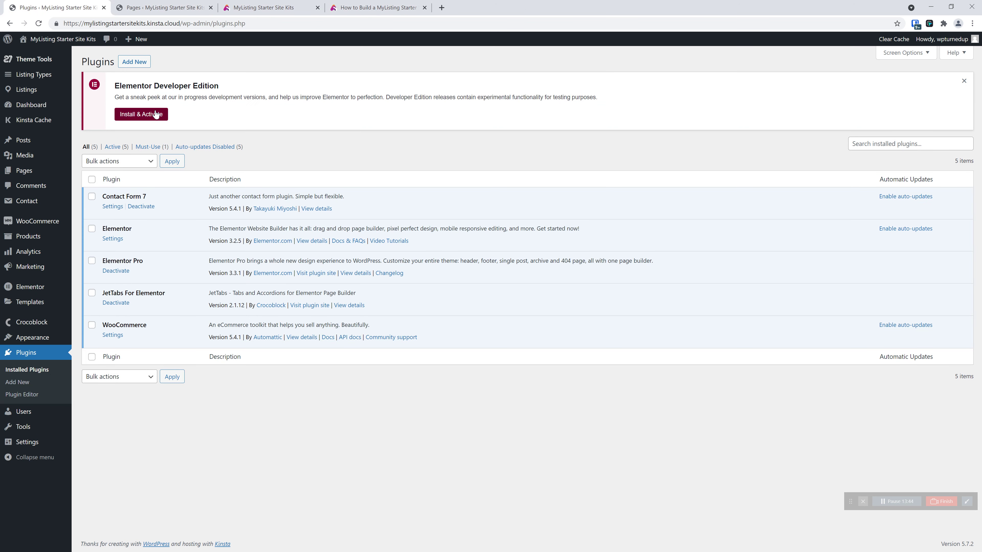
{"action": "left_click", "coordinate": [964, 81]}
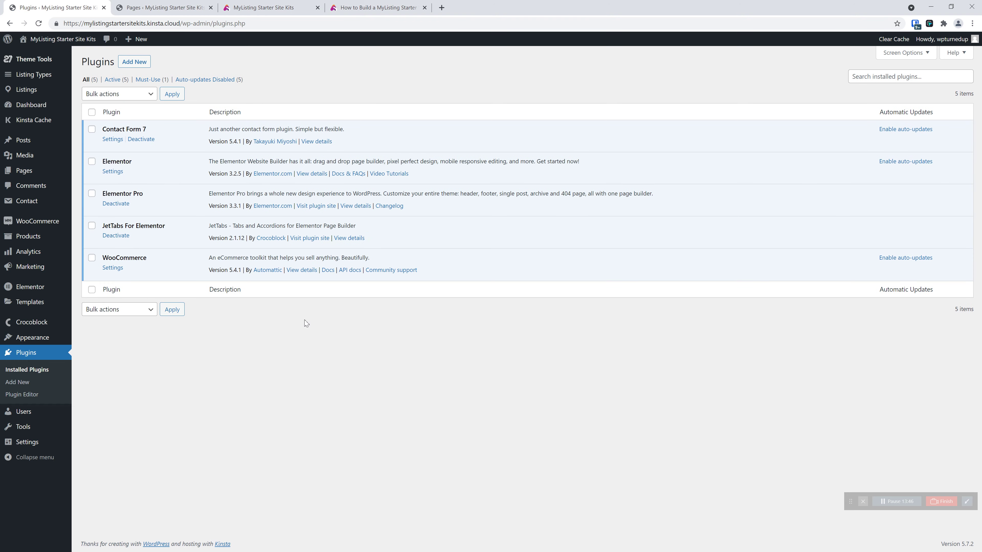
Step: Review the "Download and Import Your Kit" instructions on the MyListing Starter Site Kits page
{"action": "left_click", "coordinate": [373, 8]}
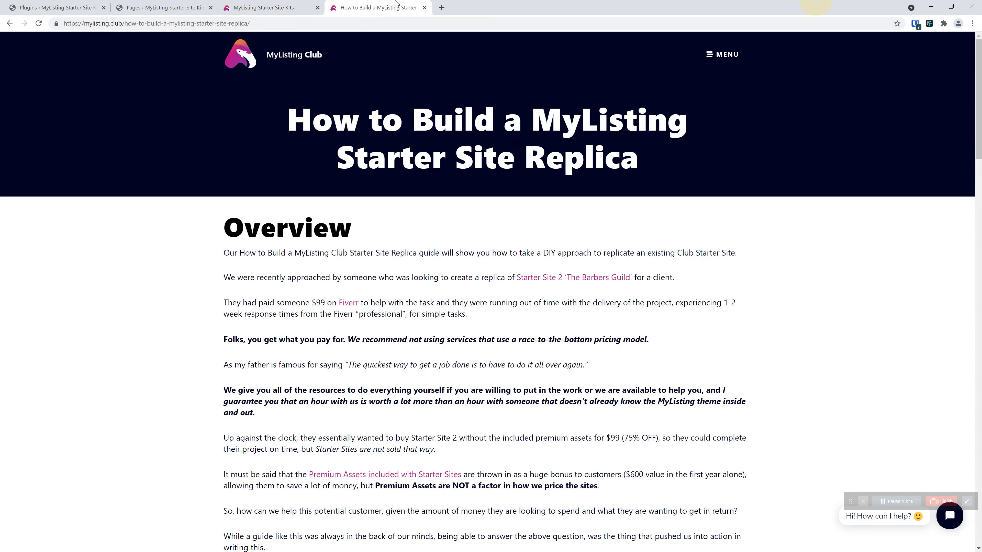
{"action": "left_click", "coordinate": [315, 4]}
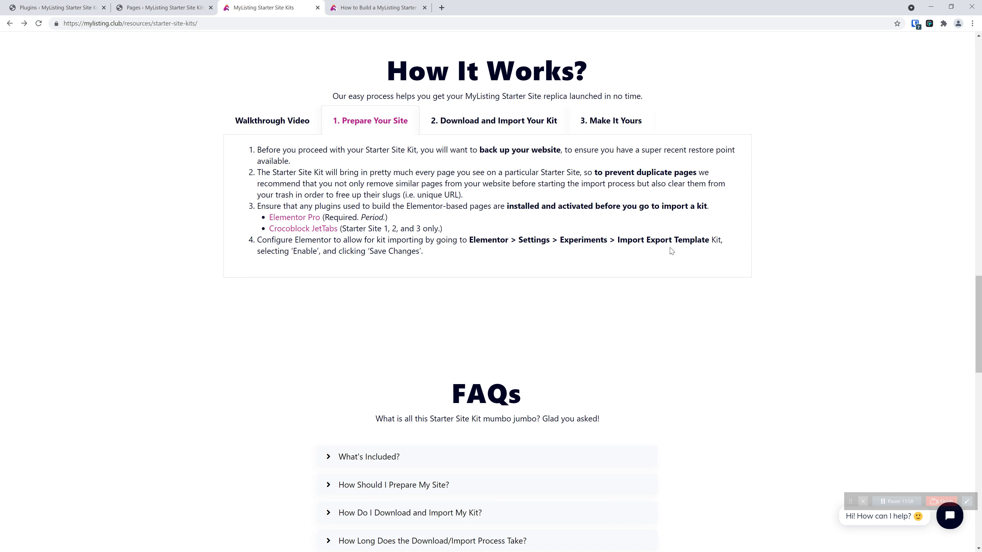
{"action": "left_click", "coordinate": [459, 127]}
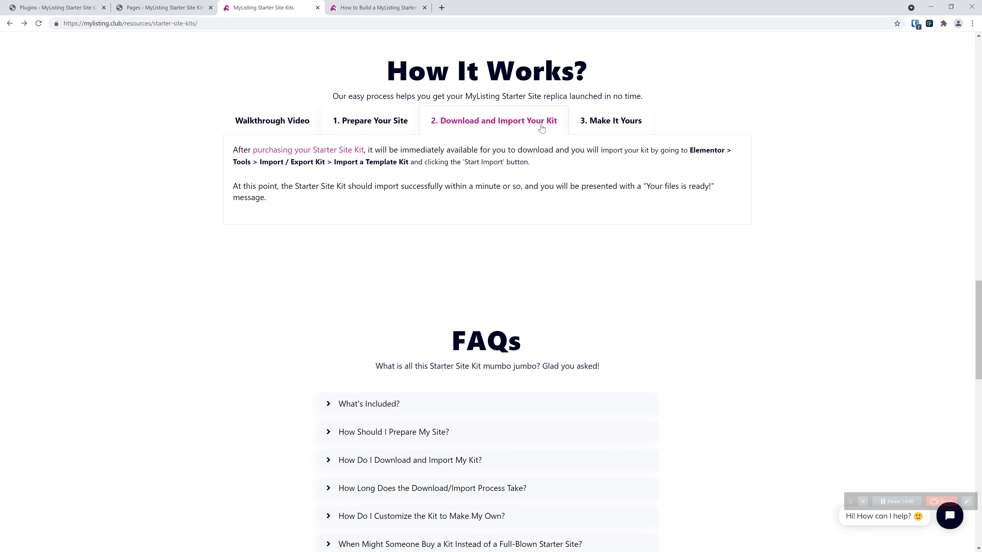
Step: Replace the replica guide page with Starter Site Kits from MyListing Resources and browse to the list of available kits
{"action": "left_click", "coordinate": [373, 8]}
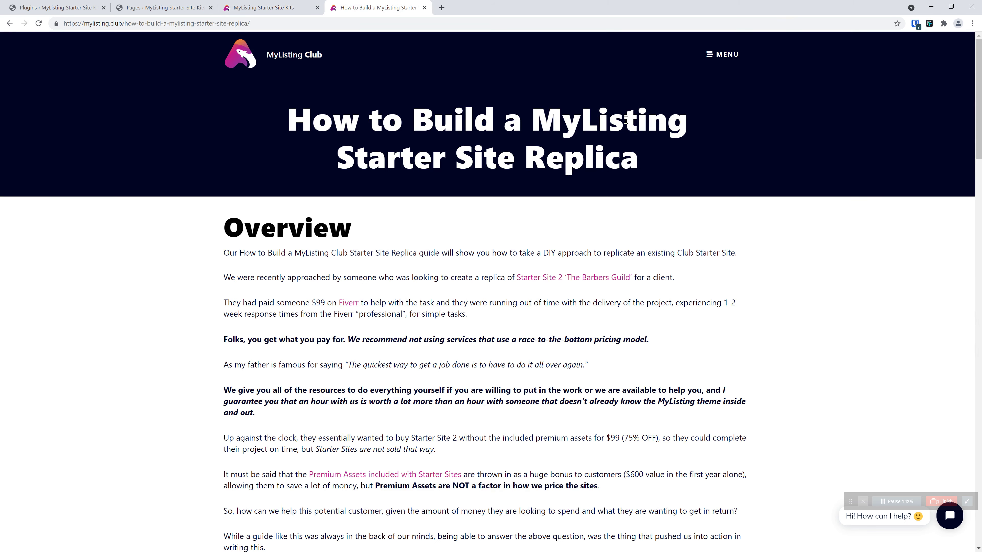
{"action": "left_click", "coordinate": [724, 54]}
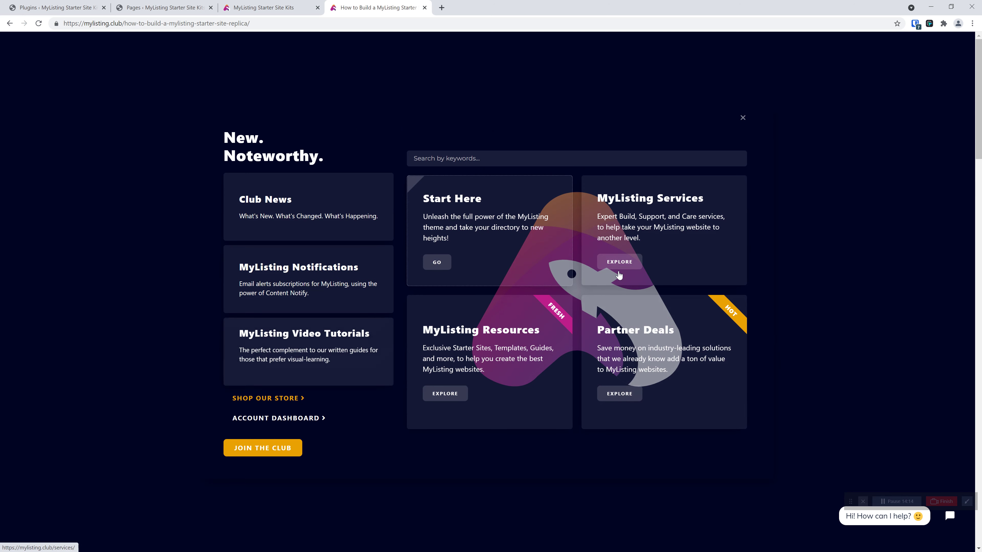
{"action": "left_click", "coordinate": [497, 333]}
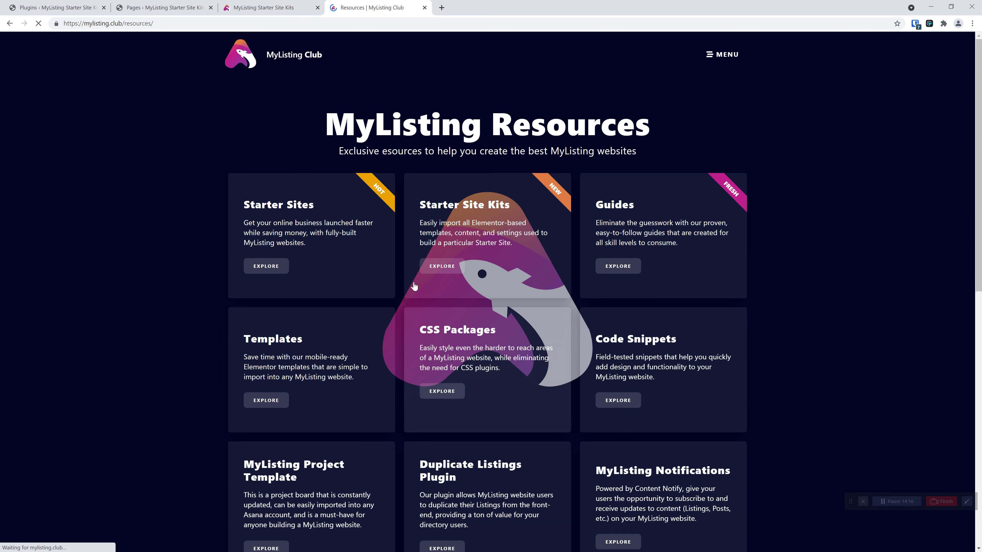
{"action": "left_click", "coordinate": [457, 220]}
{"action": "scroll", "coordinate": [251, 220], "scroll_direction": "down", "scroll_amount": 8}
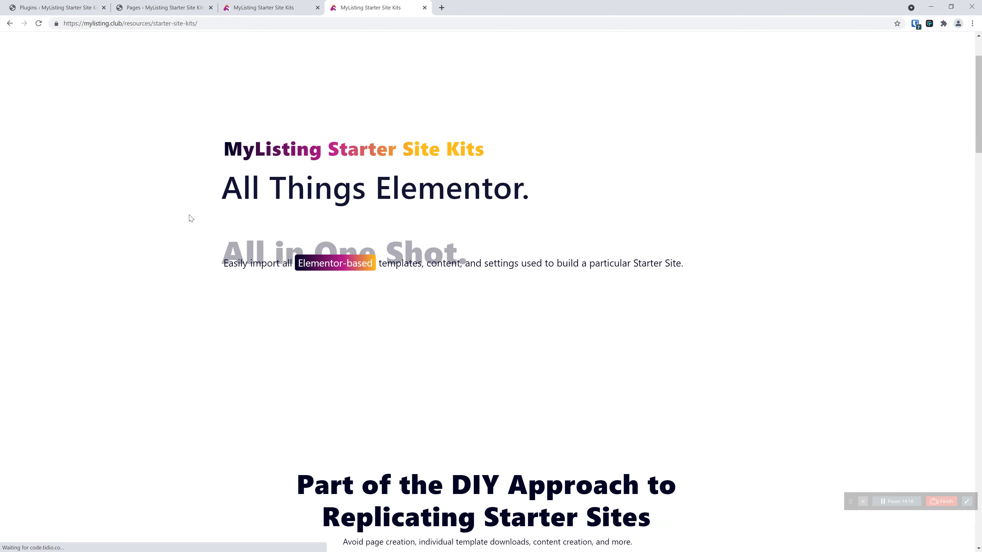
{"action": "scroll", "coordinate": [251, 221], "scroll_direction": "down", "scroll_amount": 20}
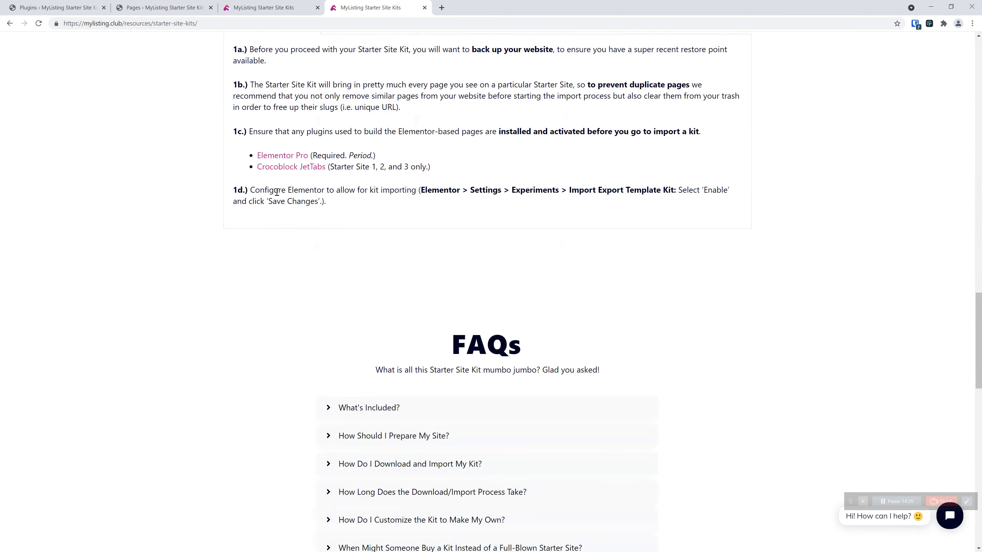
{"action": "scroll", "coordinate": [274, 193], "scroll_direction": "down", "scroll_amount": 12}
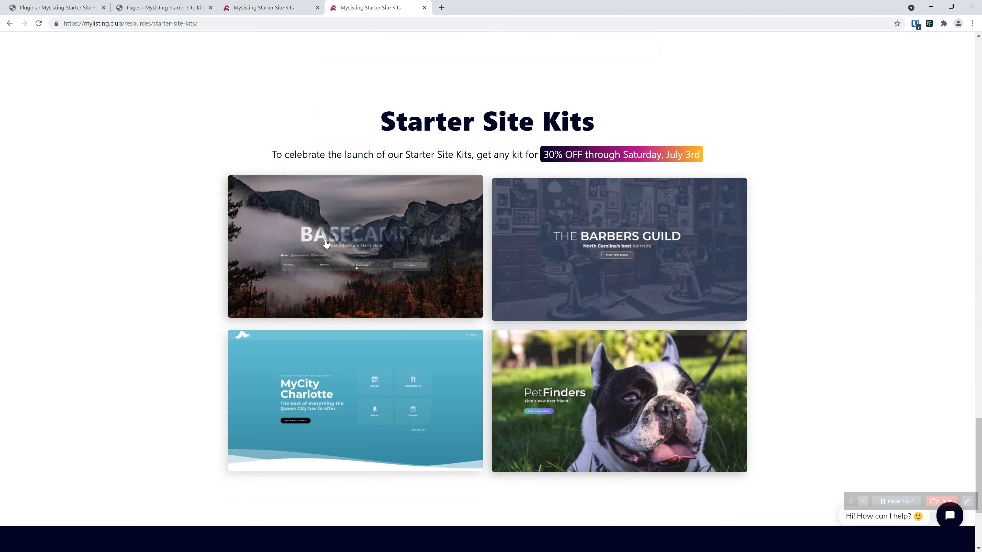
Step: View the Basecamp Starter Site Kit product page in a separate browser tab and close that tab
{"action": "right_click", "coordinate": [328, 237]}
{"action": "left_click", "coordinate": [352, 244]}
{"action": "left_click", "coordinate": [475, 5]}
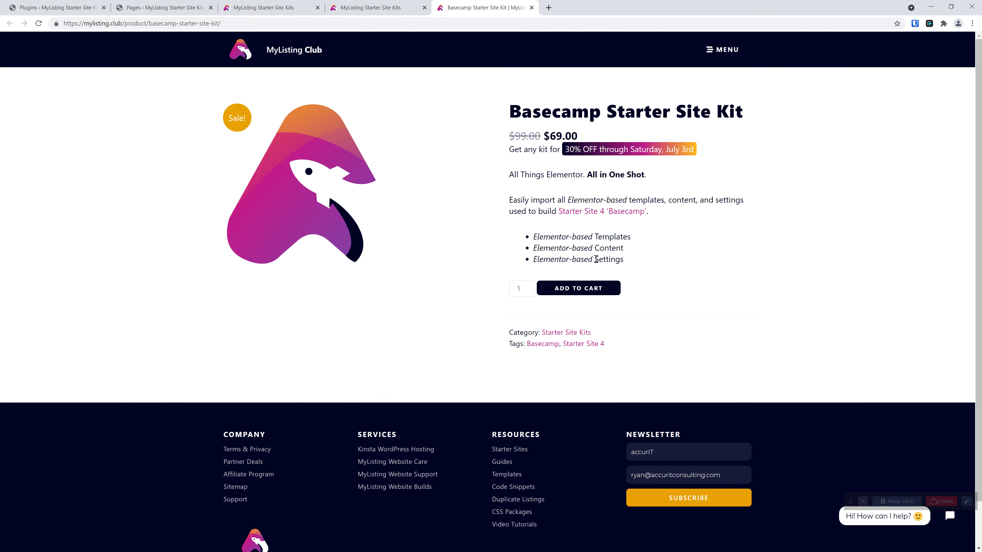
{"action": "left_click", "coordinate": [563, 295]}
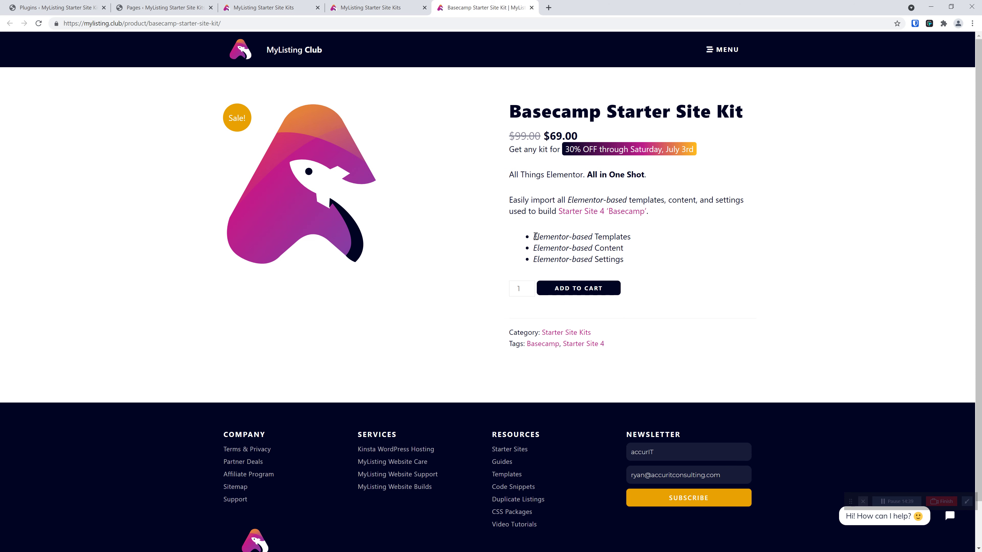
{"action": "left_click", "coordinate": [531, 7]}
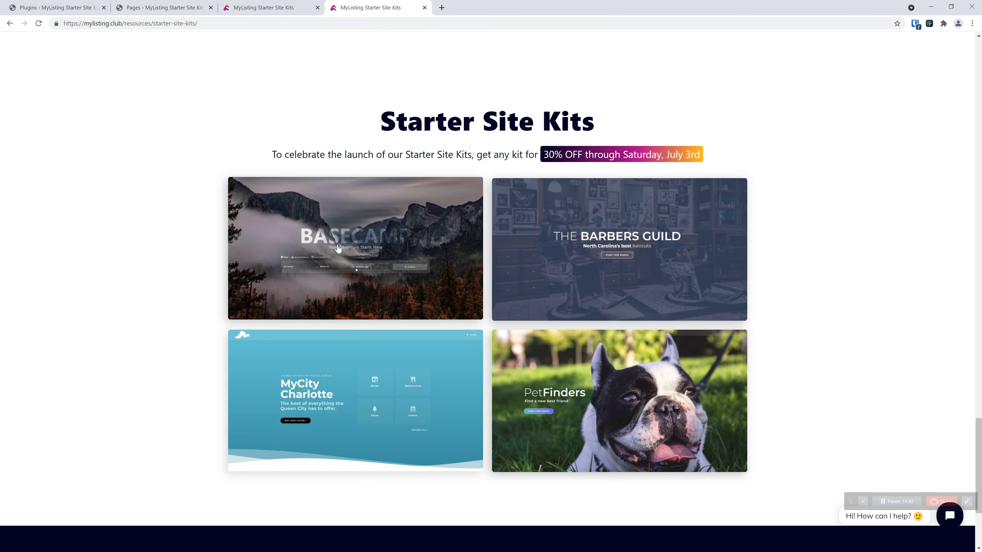
Step: Close the WordPress Pages tab and return to the installed plugins page
{"action": "left_click", "coordinate": [288, 8]}
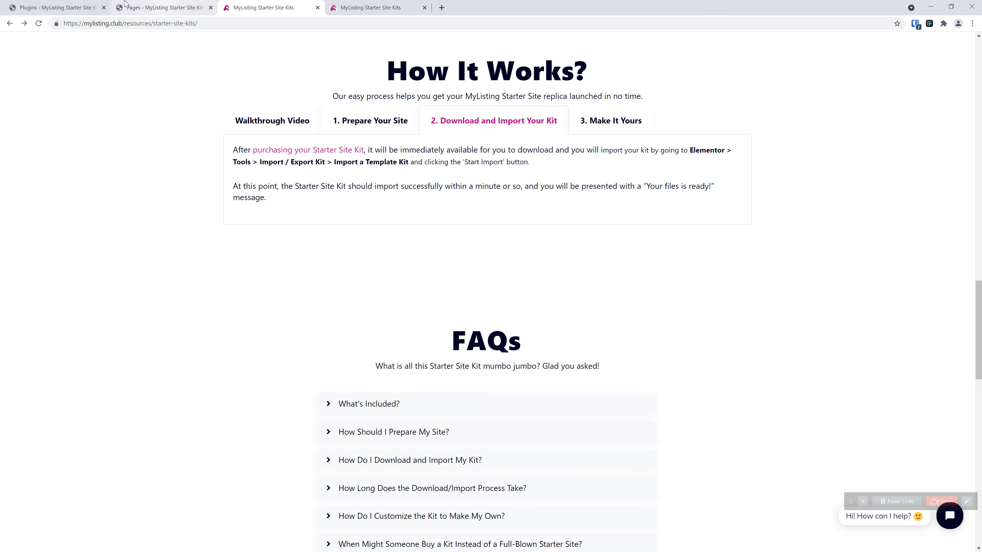
{"action": "left_click", "coordinate": [142, 4]}
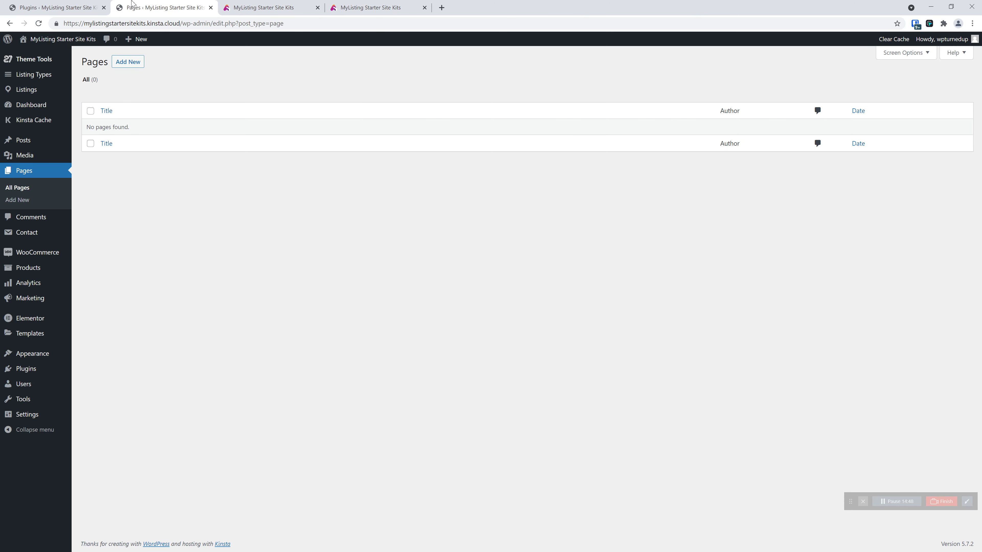
{"action": "left_click", "coordinate": [211, 7]}
{"action": "left_click", "coordinate": [58, 8]}
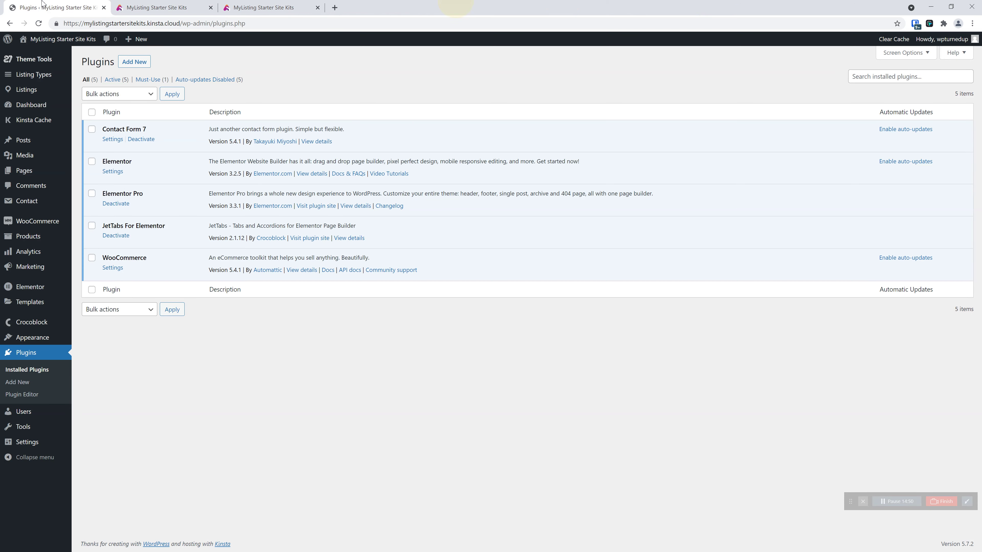
Step: Start a template kit import in Elementor's tools using the MyCity Charlotte Starter Site Kit archive from Downloads
{"action": "mouse_move", "coordinate": [42, 292]}
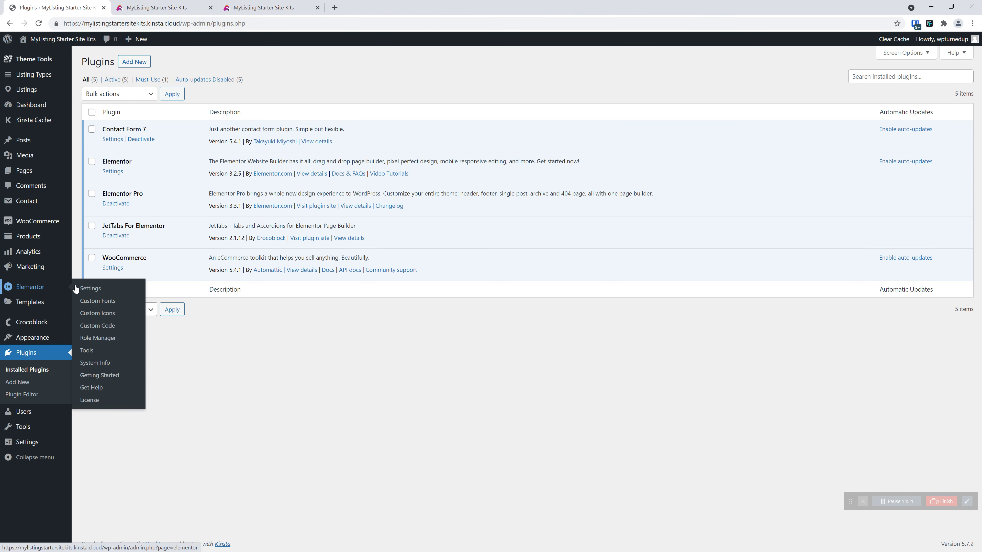
{"action": "left_click", "coordinate": [101, 350]}
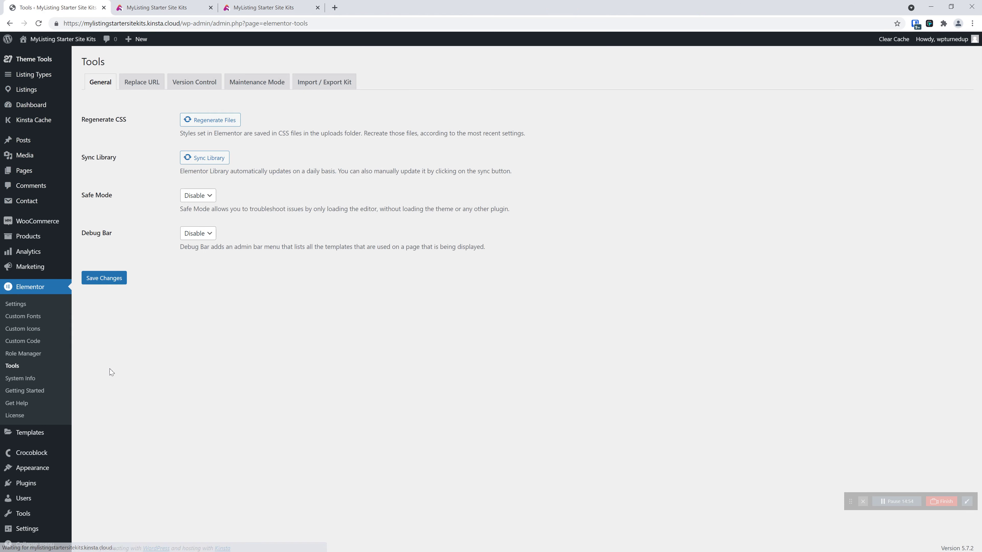
{"action": "left_click", "coordinate": [324, 85]}
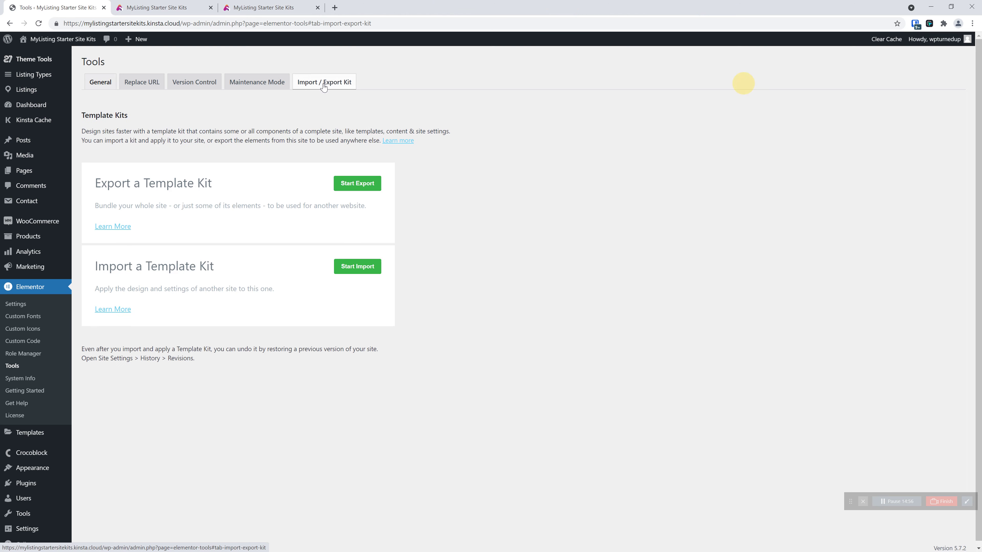
{"action": "left_click", "coordinate": [355, 267]}
{"action": "left_click", "coordinate": [356, 266]}
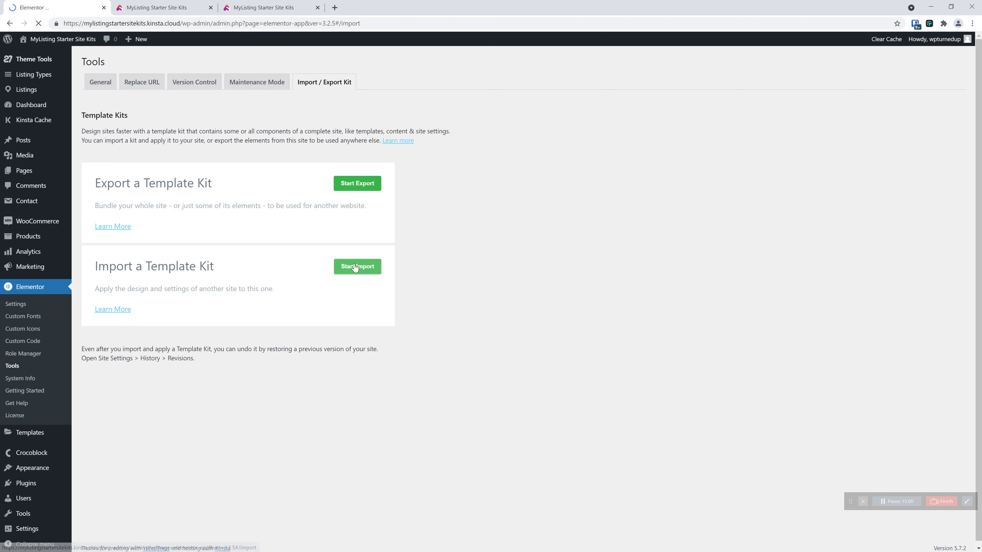
{"action": "left_click", "coordinate": [475, 309]}
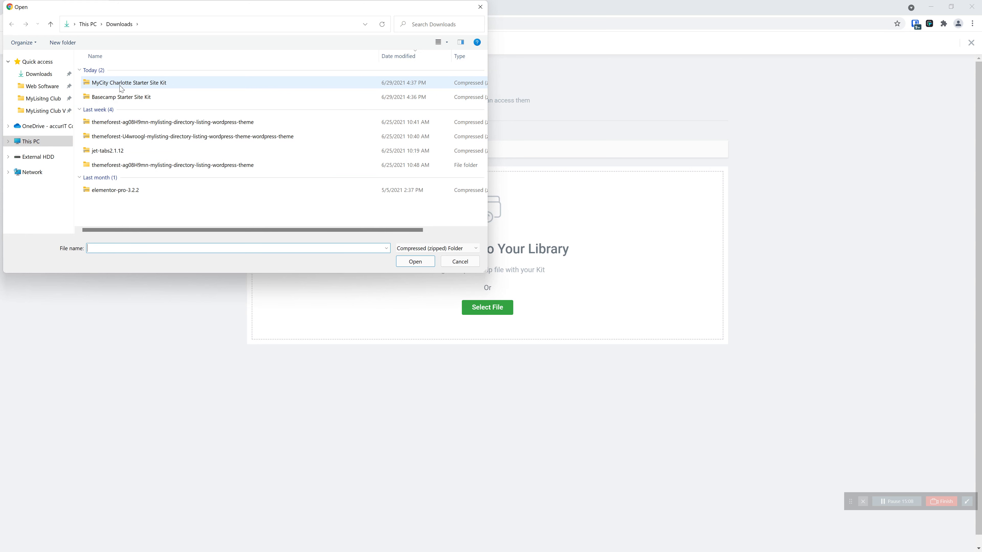
{"action": "double_click", "coordinate": [137, 83]}
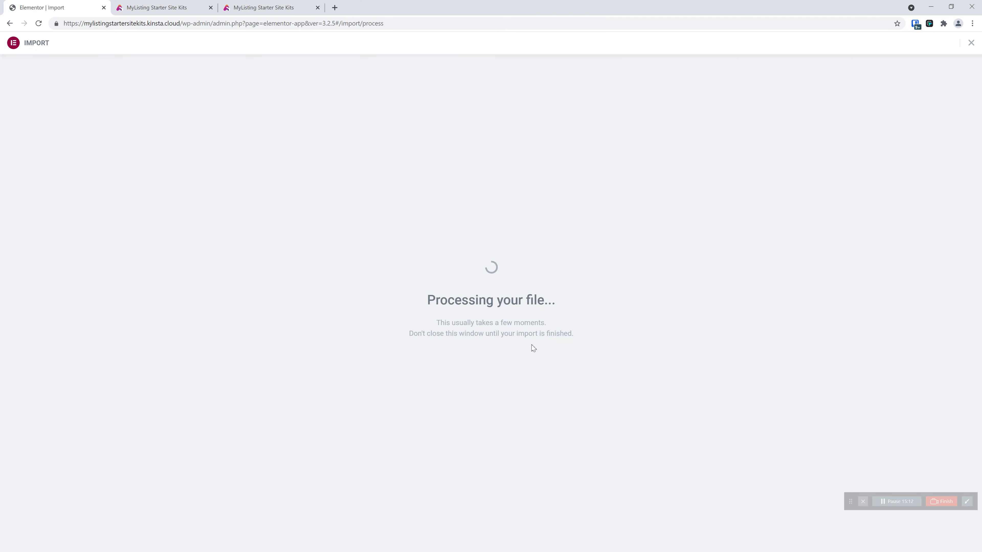
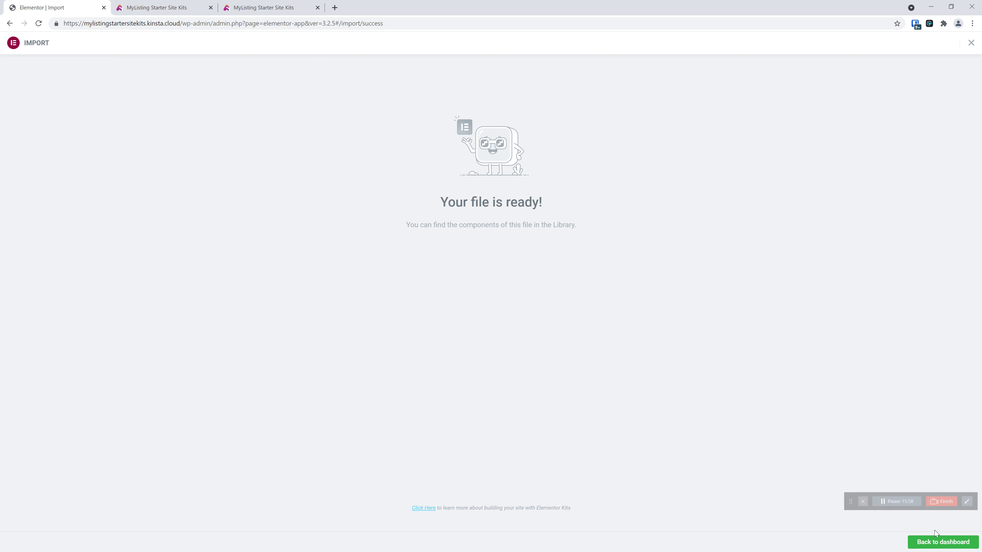
Step: Leave the completed kit import and review the imported pages in the WordPress Pages list
{"action": "left_click", "coordinate": [943, 543]}
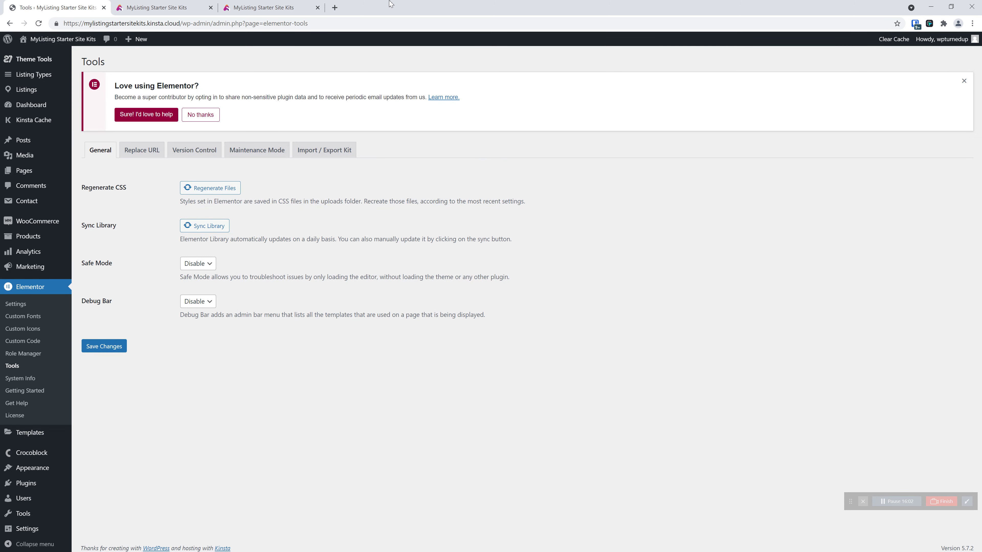
{"action": "left_click", "coordinate": [35, 175]}
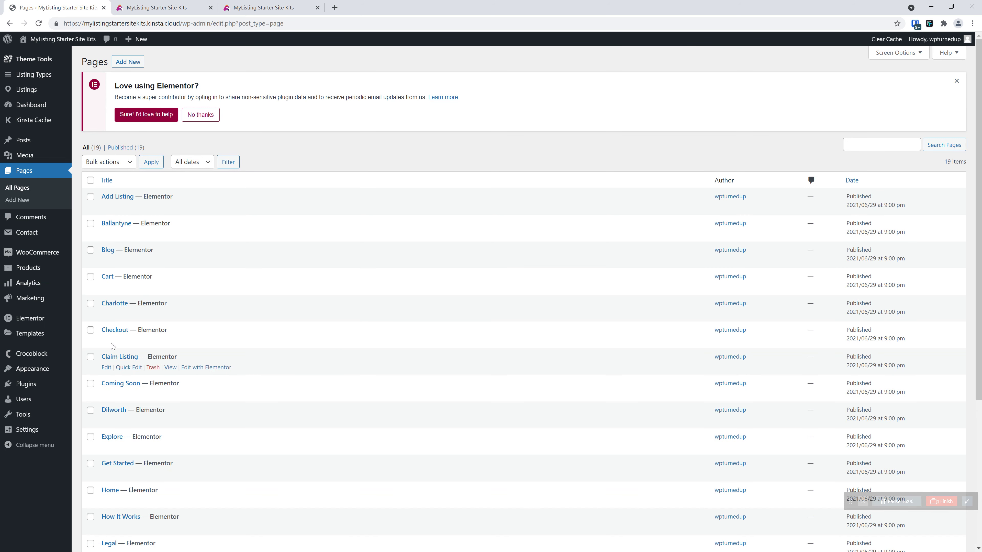
{"action": "scroll", "coordinate": [279, 230], "scroll_direction": "down", "scroll_amount": 5}
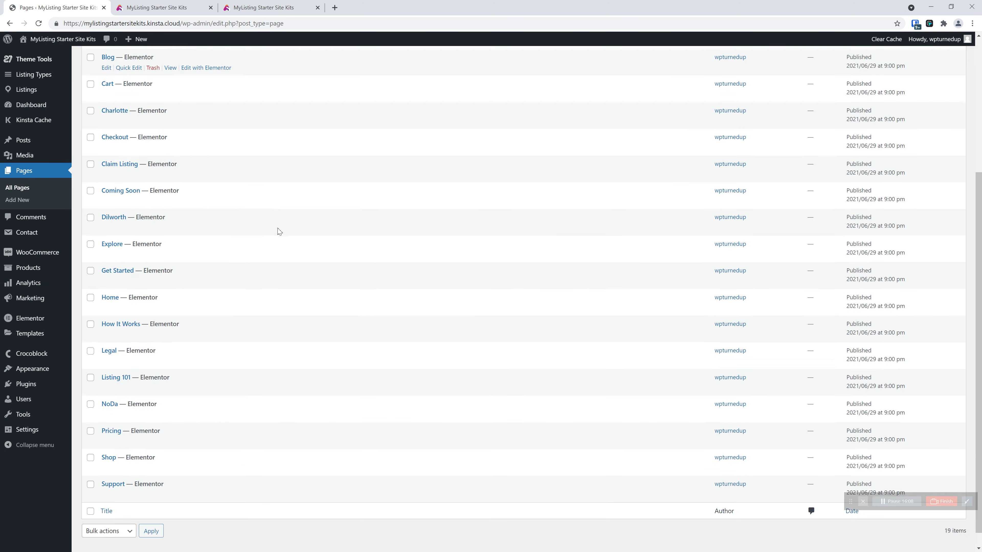
{"action": "scroll", "coordinate": [182, 466], "scroll_direction": "up", "scroll_amount": 3}
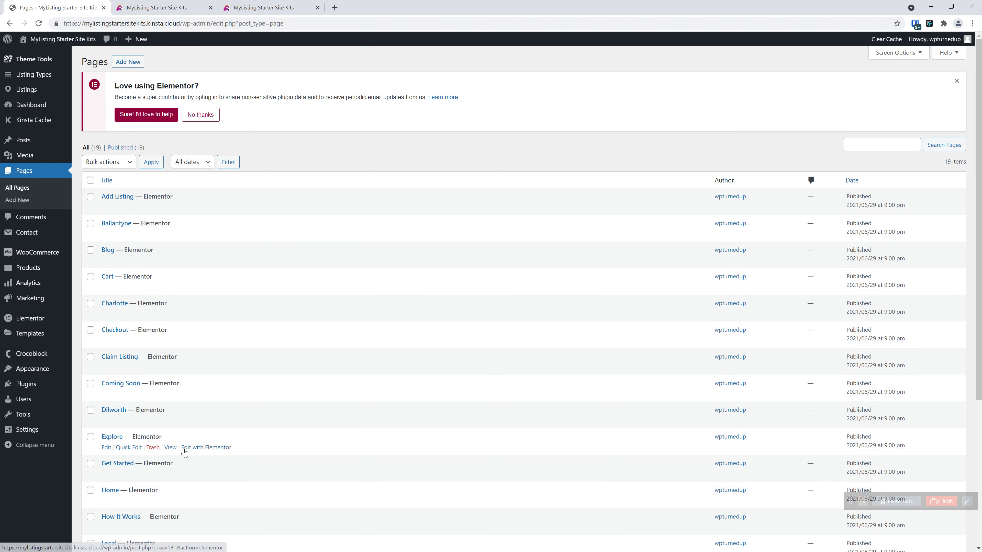
{"action": "scroll", "coordinate": [193, 437], "scroll_direction": "down", "scroll_amount": 2}
{"action": "scroll", "coordinate": [193, 429], "scroll_direction": "up", "scroll_amount": 5}
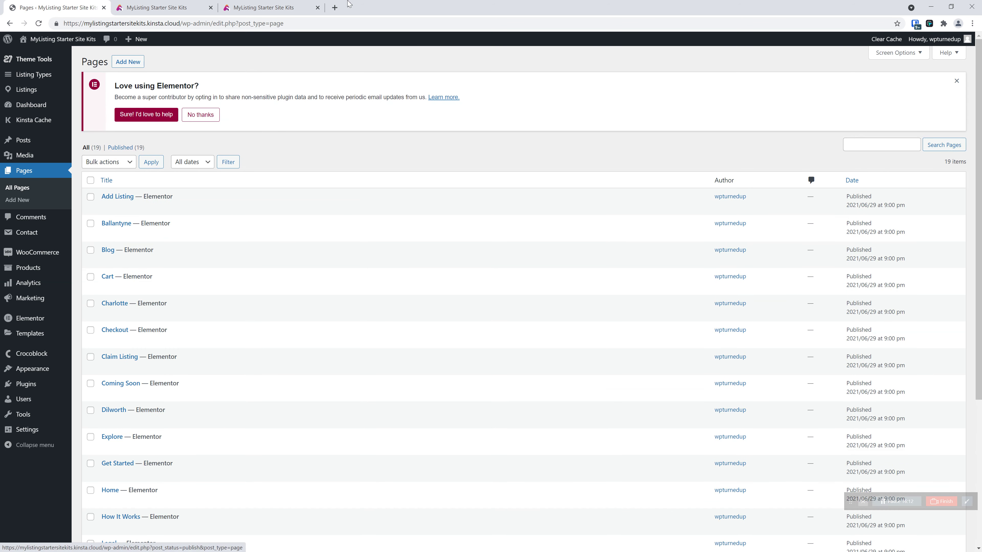
Step: Open the site's front end in a separate browser tab and reload it to check the current homepage
{"action": "left_click", "coordinate": [253, 6]}
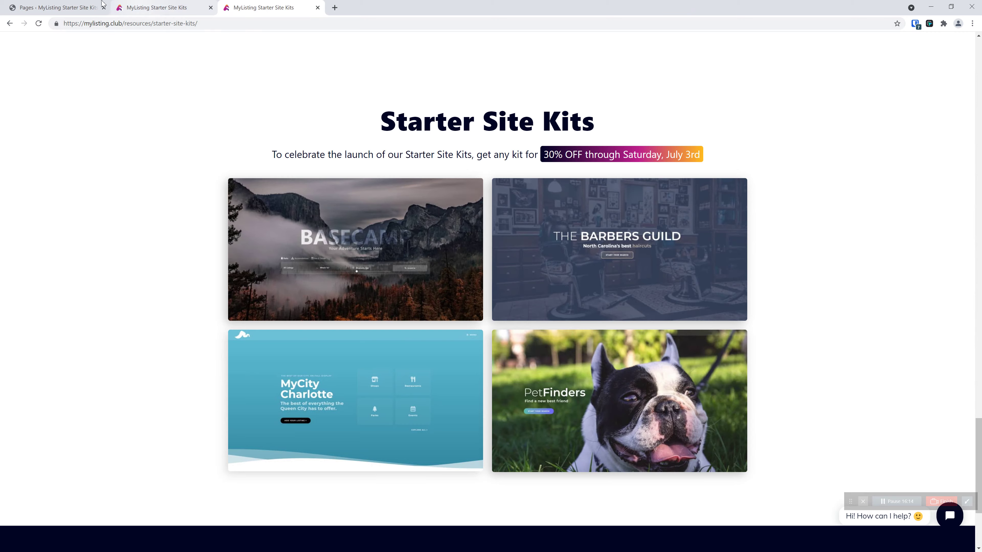
{"action": "left_click", "coordinate": [76, 7]}
{"action": "mouse_move", "coordinate": [59, 42]}
{"action": "right_click", "coordinate": [31, 60]}
{"action": "left_click", "coordinate": [66, 64]}
{"action": "left_click", "coordinate": [162, 7]}
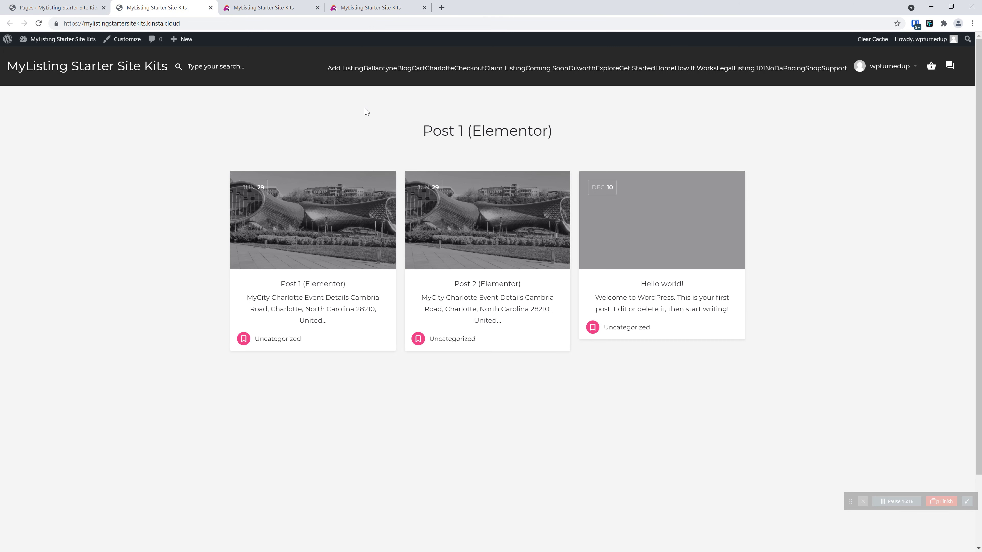
{"action": "left_click", "coordinate": [39, 23]}
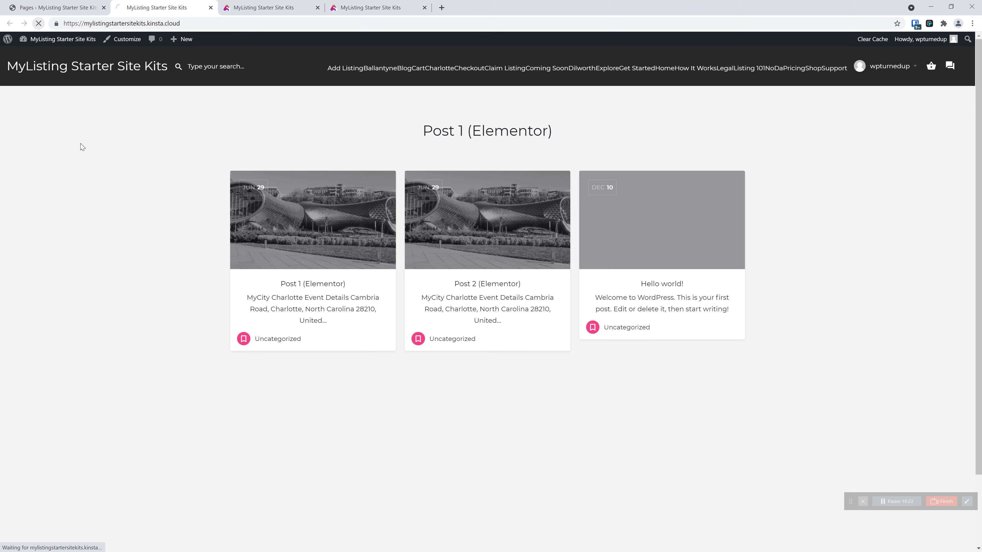
{"action": "left_click", "coordinate": [74, 7]}
{"action": "left_click", "coordinate": [163, 5]}
{"action": "left_click", "coordinate": [80, 5]}
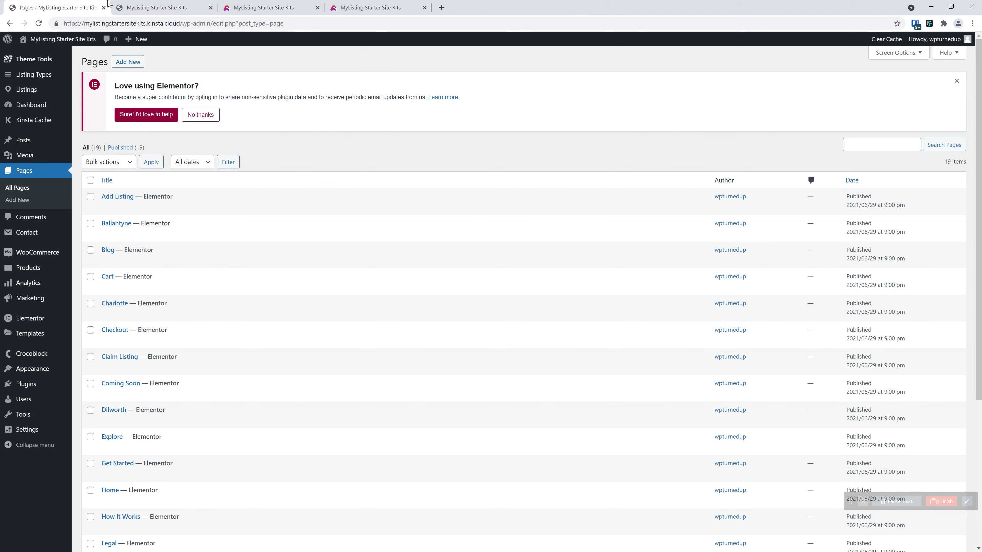
{"action": "left_click", "coordinate": [152, 5]}
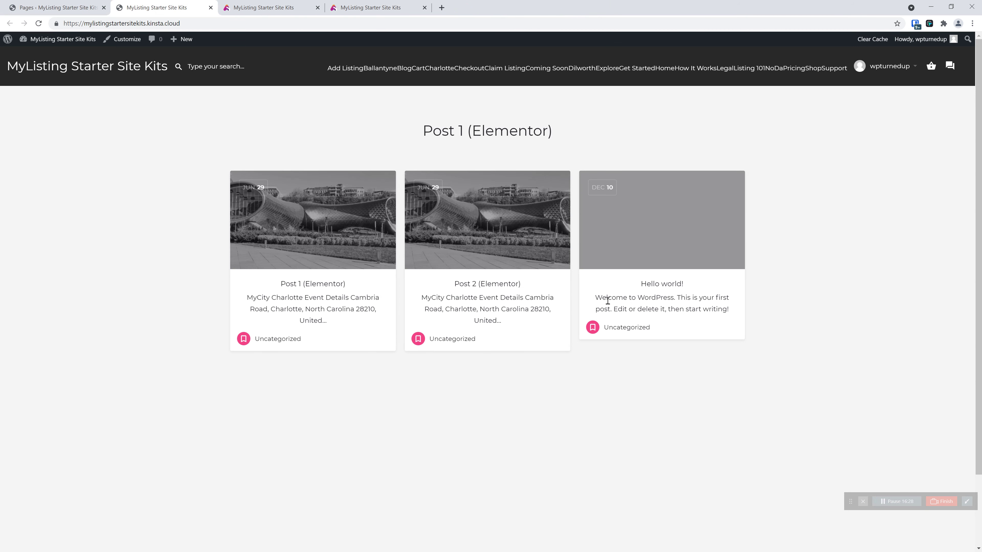
Step: Set the site's homepage to the static page Home in the Reading settings and save
{"action": "left_click", "coordinate": [75, 7]}
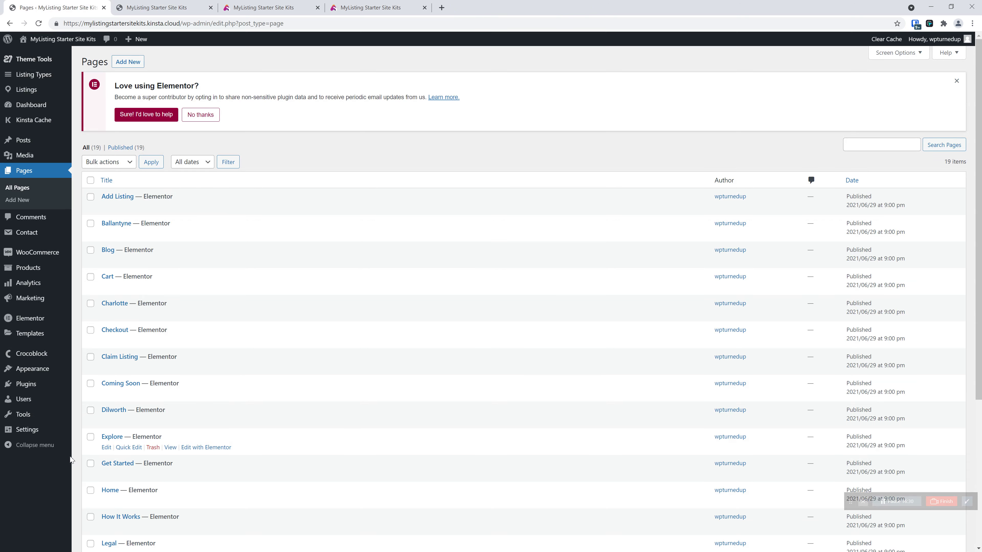
{"action": "mouse_move", "coordinate": [38, 435]}
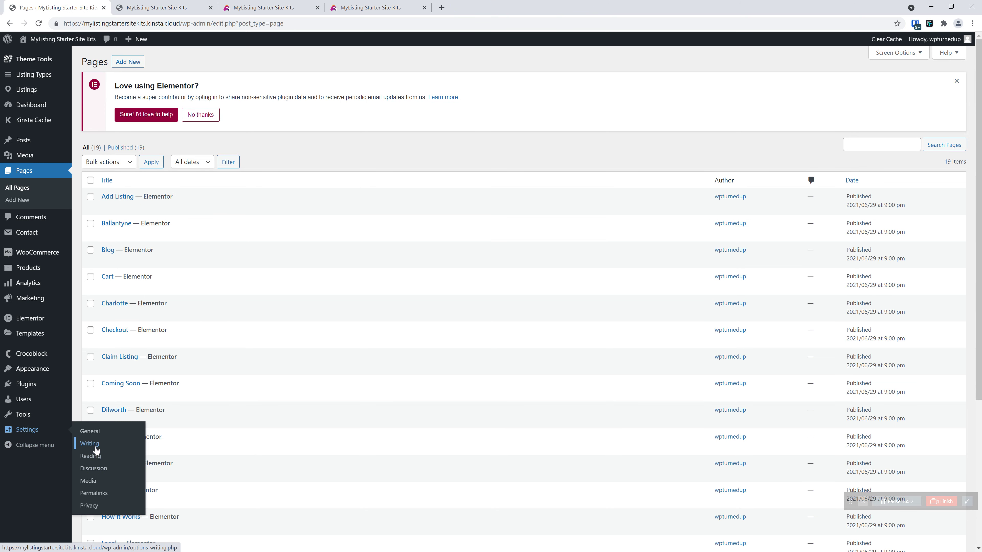
{"action": "left_click", "coordinate": [96, 461]}
{"action": "left_click", "coordinate": [184, 165]}
{"action": "left_click", "coordinate": [237, 187]}
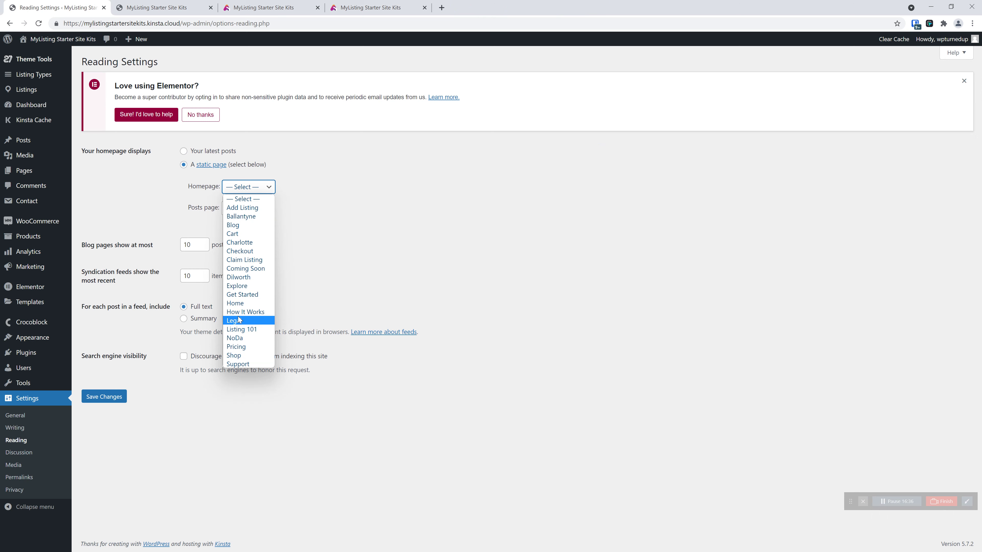
{"action": "left_click", "coordinate": [248, 304]}
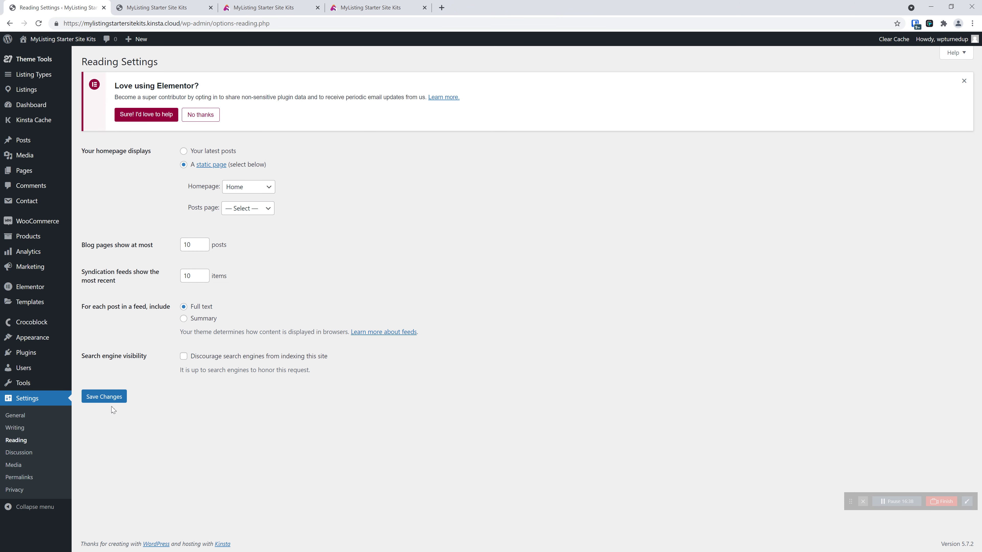
{"action": "left_click", "coordinate": [127, 395]}
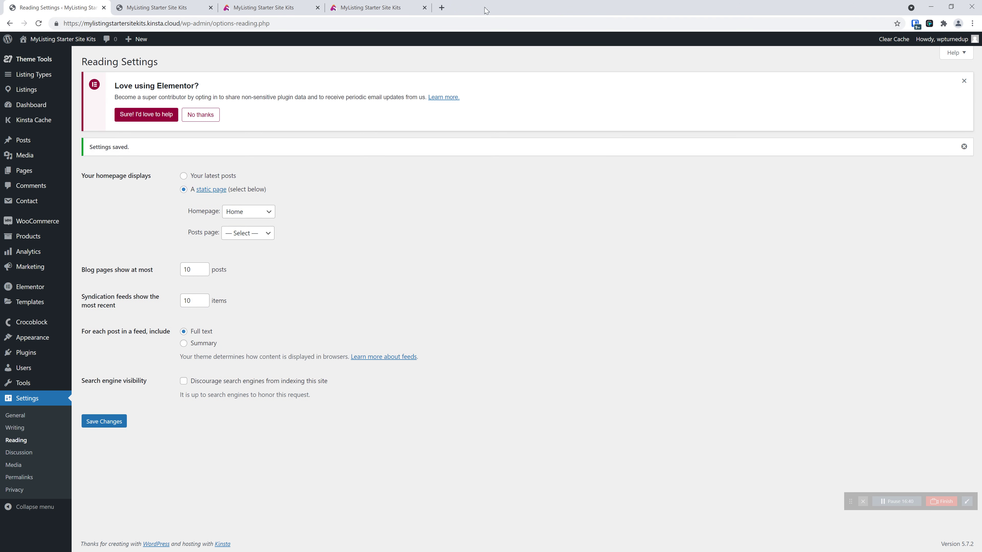
Step: Move the two mylisting.club Starter Site Kits tabs out of this browser window, keeping the site's front end in view
{"action": "left_click", "coordinate": [271, 7]}
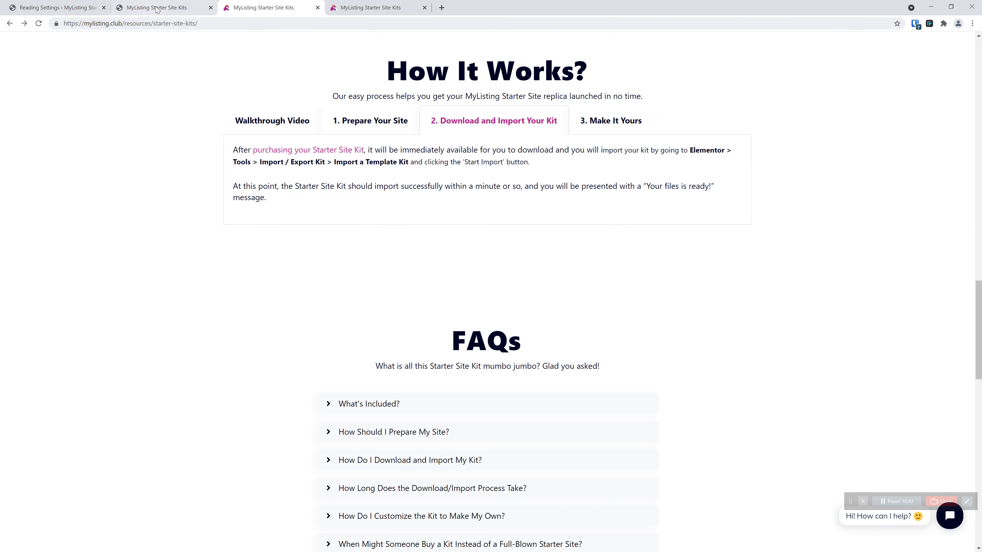
{"action": "left_click", "coordinate": [157, 7]}
{"action": "left_click_drag", "start_coordinate": [371, 7], "coordinate": [735, 111]}
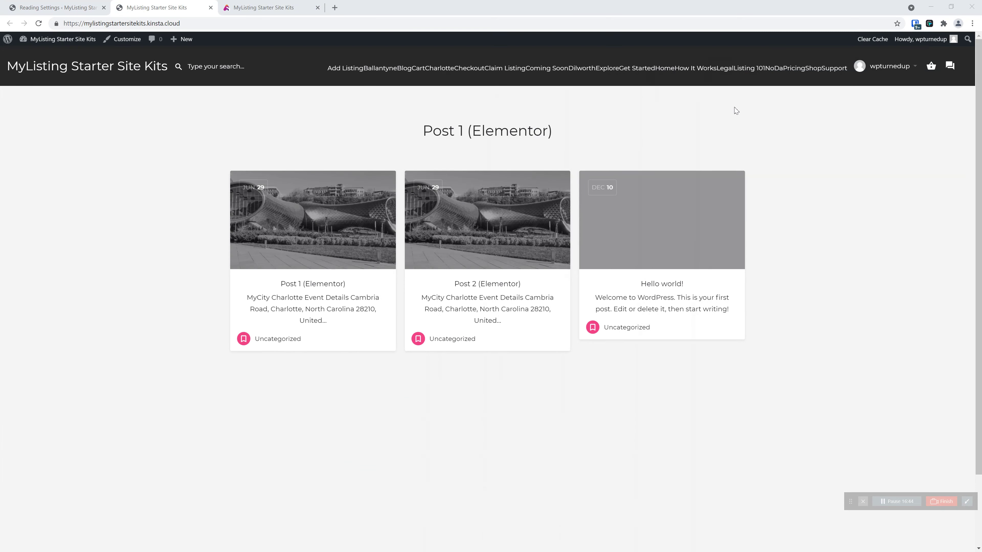
{"action": "left_click_drag", "start_coordinate": [270, 8], "coordinate": [981, 155]}
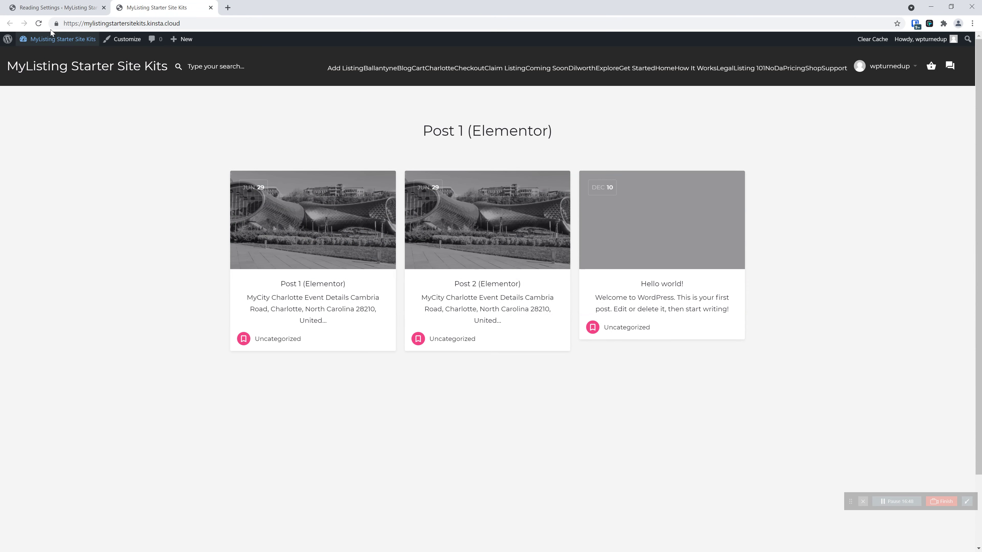
Step: Reload the site's front end and examine the homepage sections down to Get Involved
{"action": "left_click", "coordinate": [39, 23]}
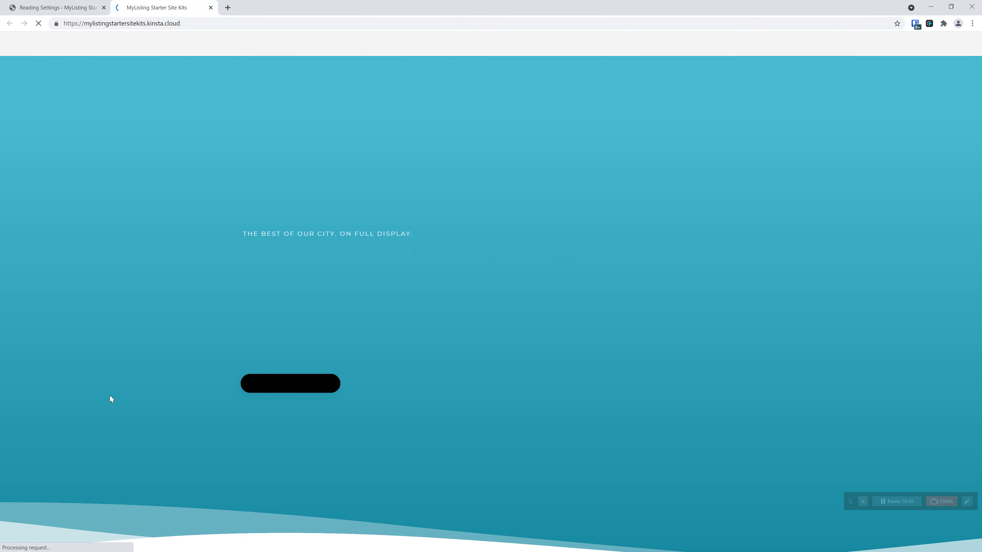
{"action": "scroll", "coordinate": [159, 416], "scroll_direction": "down", "scroll_amount": 8}
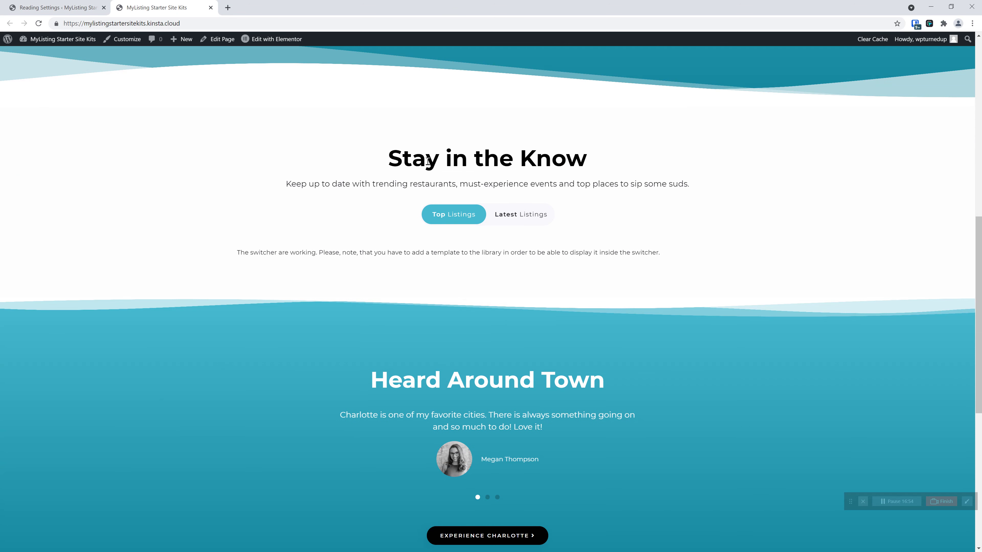
{"action": "scroll", "coordinate": [458, 255], "scroll_direction": "down", "scroll_amount": 8}
{"action": "scroll", "coordinate": [465, 494], "scroll_direction": "up", "scroll_amount": 1}
{"action": "scroll", "coordinate": [464, 494], "scroll_direction": "up", "scroll_amount": 6}
{"action": "scroll", "coordinate": [519, 348], "scroll_direction": "down", "scroll_amount": 3}
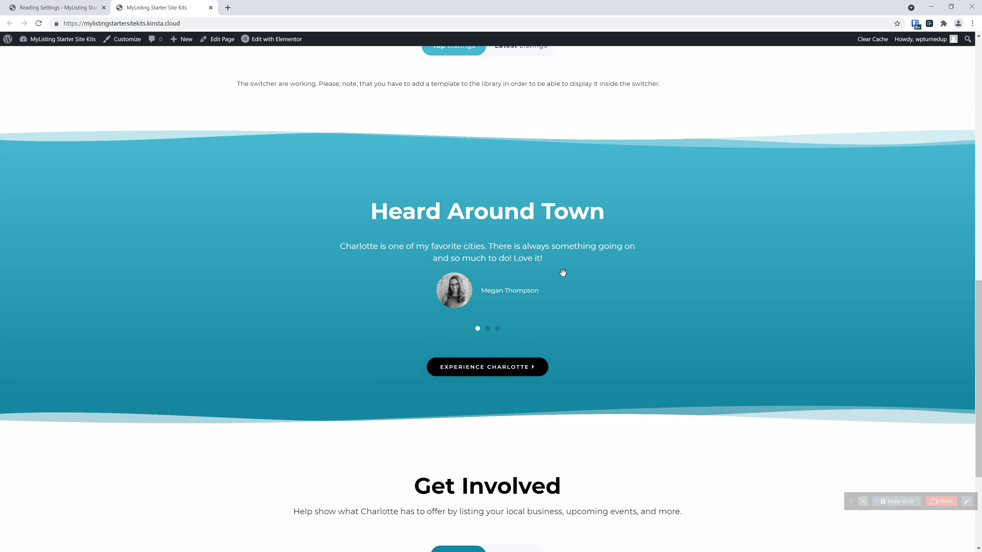
{"action": "scroll", "coordinate": [474, 404], "scroll_direction": "down", "scroll_amount": 3}
Step: Test the Join and Explore switcher in the homepage's Get Involved section by alternating between both sides
{"action": "left_click", "coordinate": [500, 377]}
{"action": "left_click", "coordinate": [456, 375]}
{"action": "left_click", "coordinate": [521, 381]}
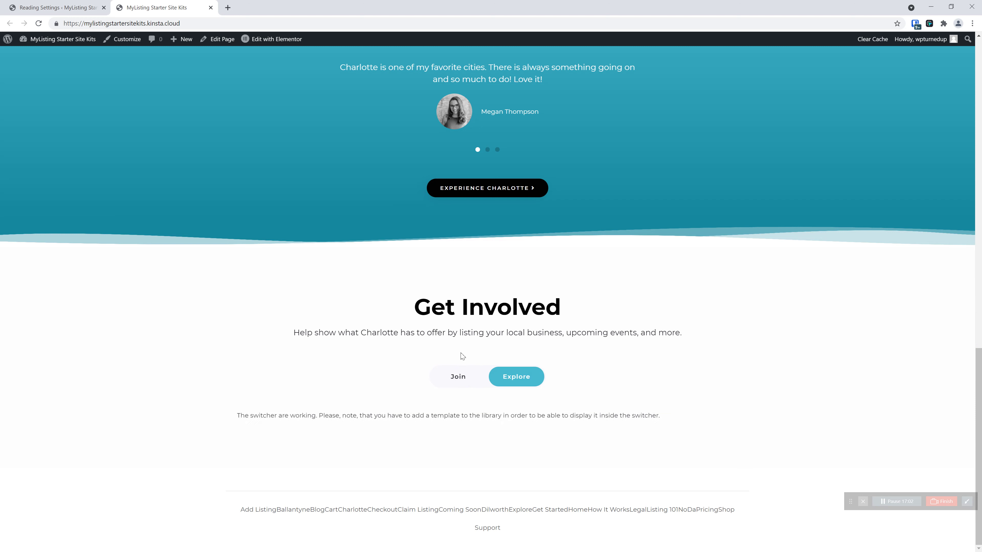
{"action": "left_click", "coordinate": [526, 385]}
{"action": "left_click", "coordinate": [526, 388]}
{"action": "left_click", "coordinate": [469, 378]}
{"action": "left_click", "coordinate": [510, 376]}
{"action": "left_click", "coordinate": [492, 383]}
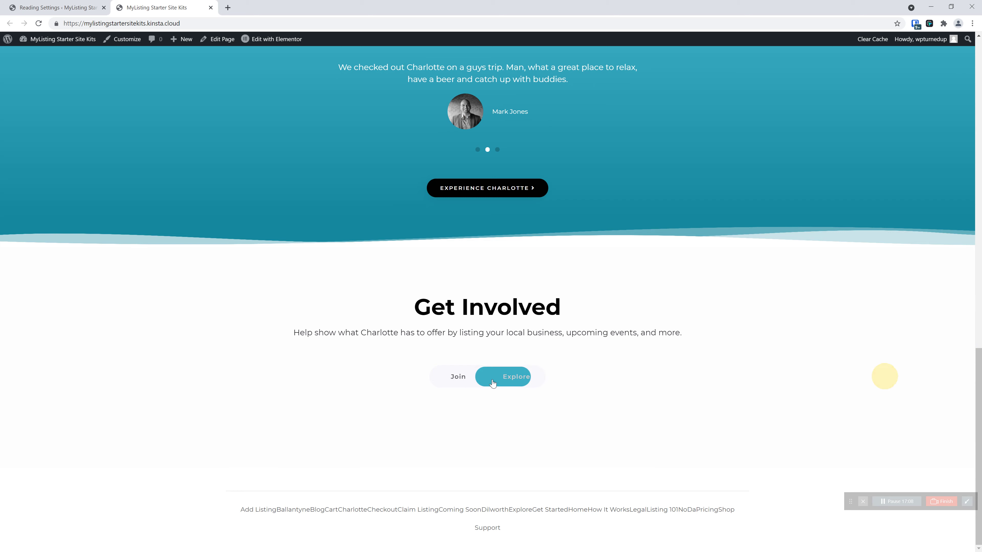
{"action": "left_click", "coordinate": [470, 376]}
Step: Review the imported MyCity Charlotte templates in Elementor's saved templates list
{"action": "left_click", "coordinate": [75, 6]}
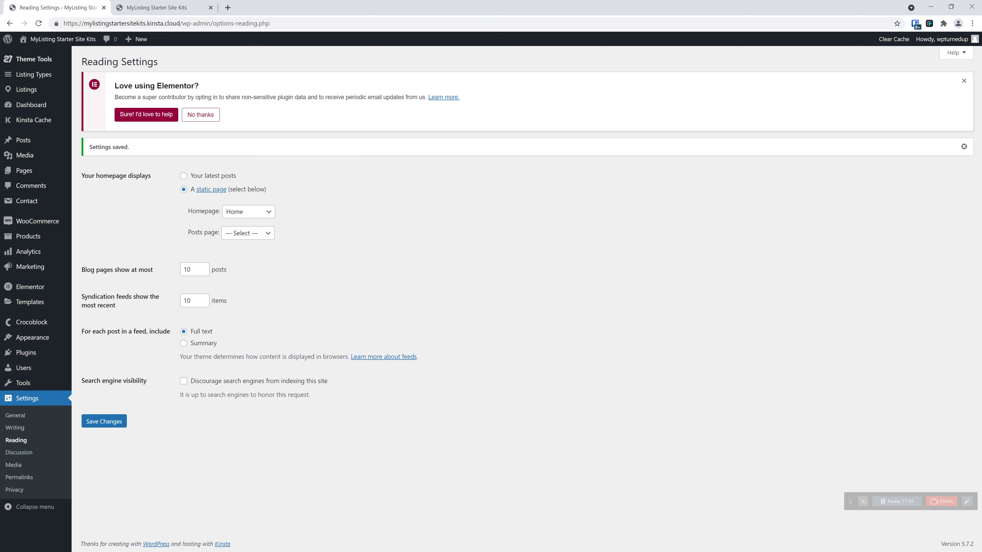
{"action": "left_click", "coordinate": [45, 302]}
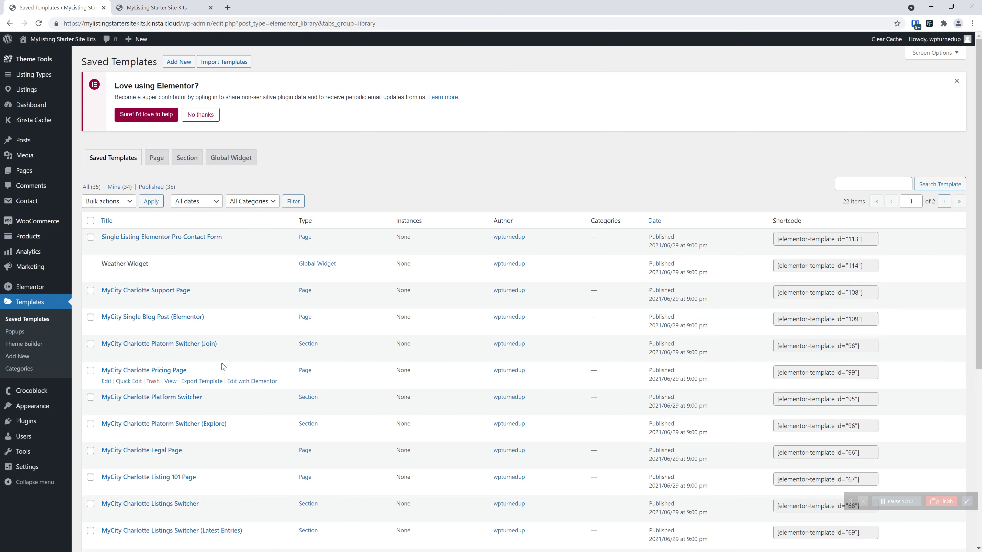
{"action": "scroll", "coordinate": [224, 366], "scroll_direction": "down", "scroll_amount": 5}
{"action": "scroll", "coordinate": [228, 364], "scroll_direction": "up", "scroll_amount": 5}
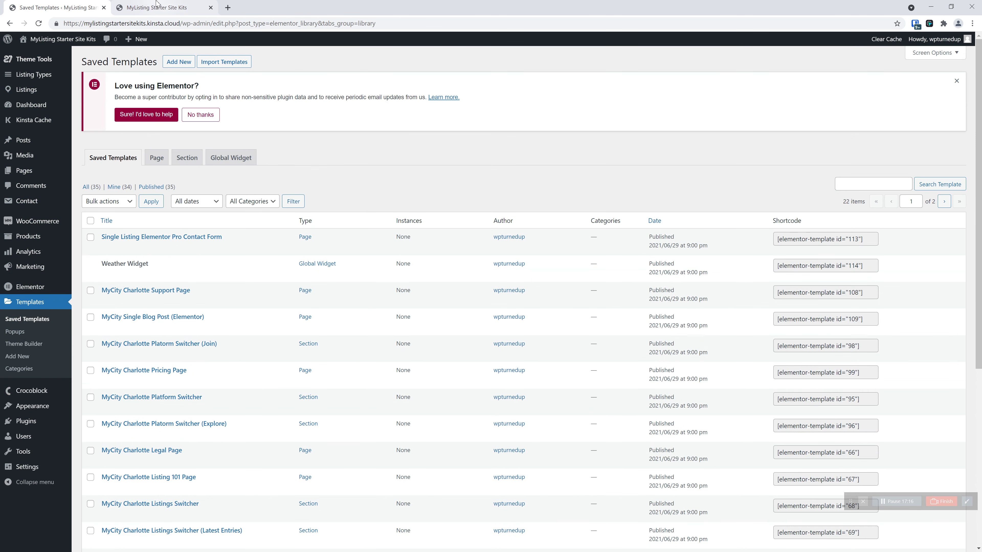
Step: Open the Pages list in a separate browser tab and, from it, open the Home page in the Elementor editor
{"action": "right_click", "coordinate": [29, 171]}
{"action": "left_click", "coordinate": [58, 175]}
{"action": "left_click", "coordinate": [172, 5]}
{"action": "left_click", "coordinate": [248, 4]}
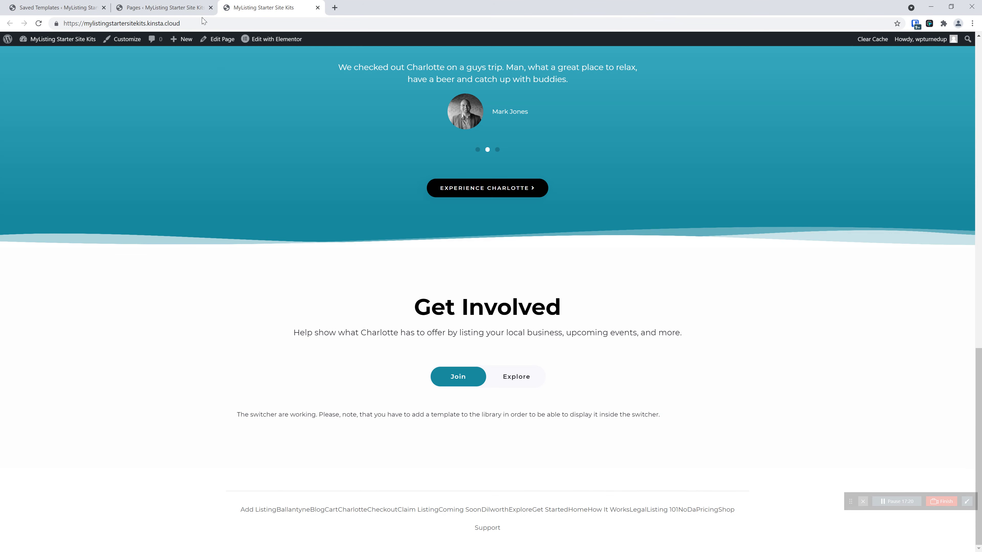
{"action": "left_click", "coordinate": [195, 7]}
{"action": "scroll", "coordinate": [210, 309], "scroll_direction": "down", "scroll_amount": 4}
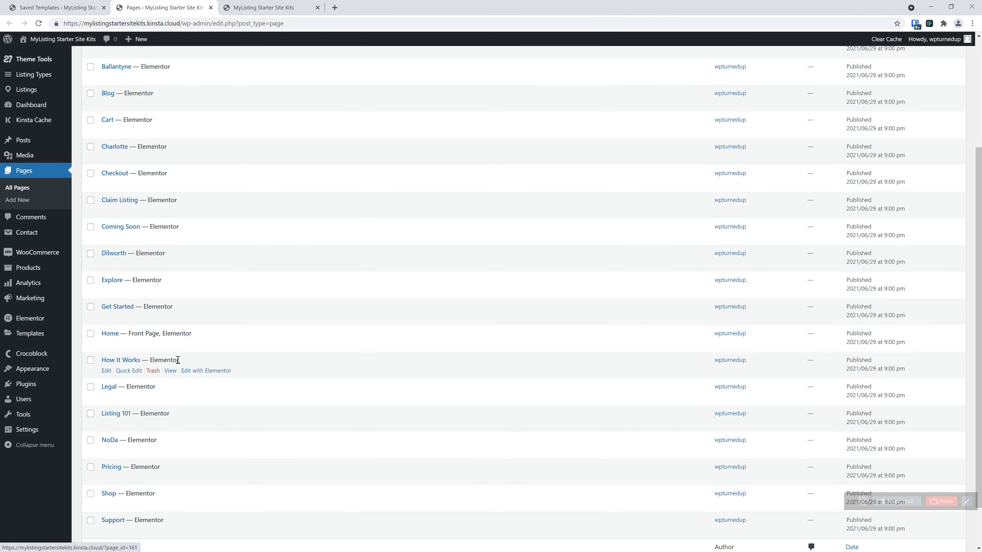
{"action": "right_click", "coordinate": [208, 344]}
{"action": "left_click", "coordinate": [240, 350]}
{"action": "left_click", "coordinate": [270, 7]}
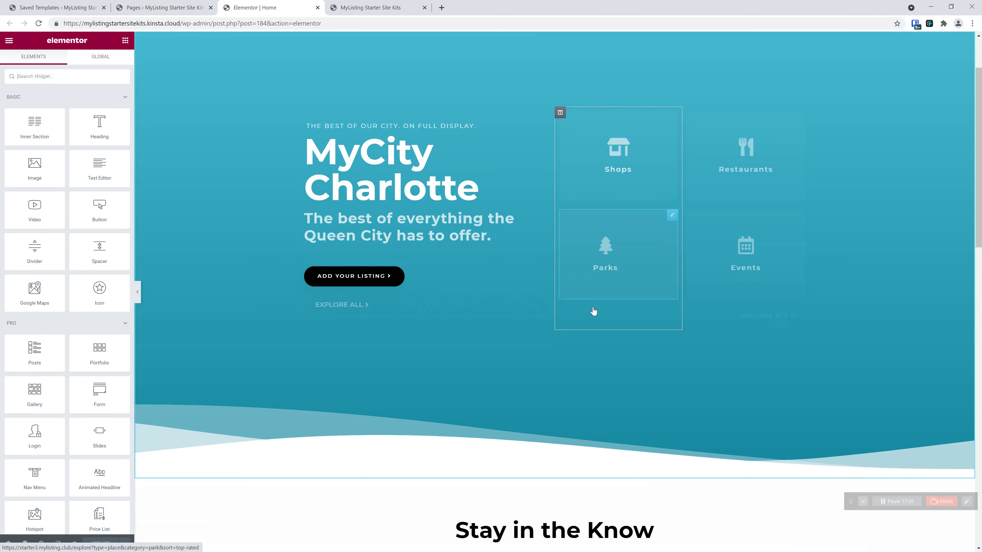
Step: Assign the MyCity Charlotte Listings Switcher (Top Entries) template to the Disable item of the Stay in the Know switcher
{"action": "scroll", "coordinate": [593, 312], "scroll_direction": "down", "scroll_amount": 7}
{"action": "left_click_drag", "start_coordinate": [641, 257], "coordinate": [642, 255]}
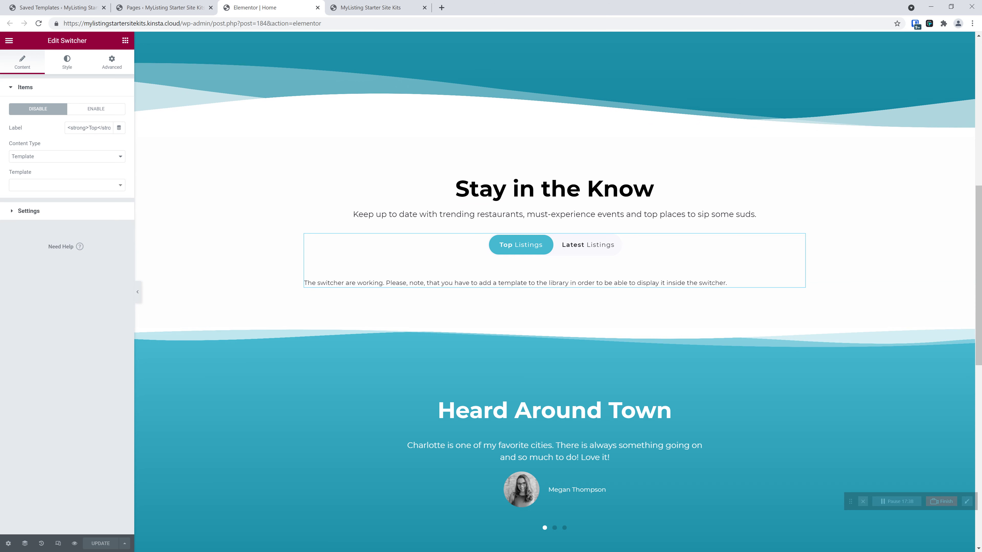
{"action": "left_click", "coordinate": [59, 186]}
{"action": "type", "text": "top"}
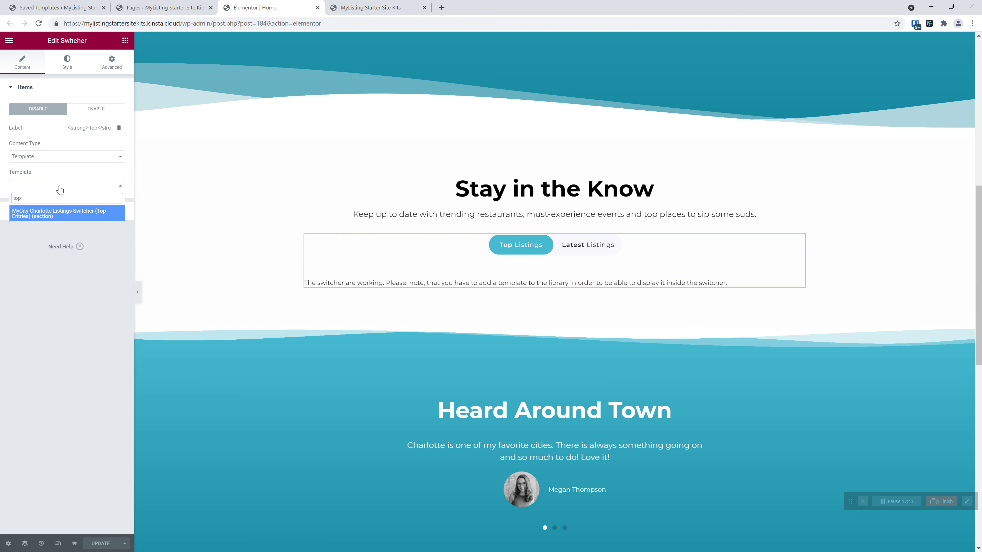
{"action": "left_click", "coordinate": [79, 212]}
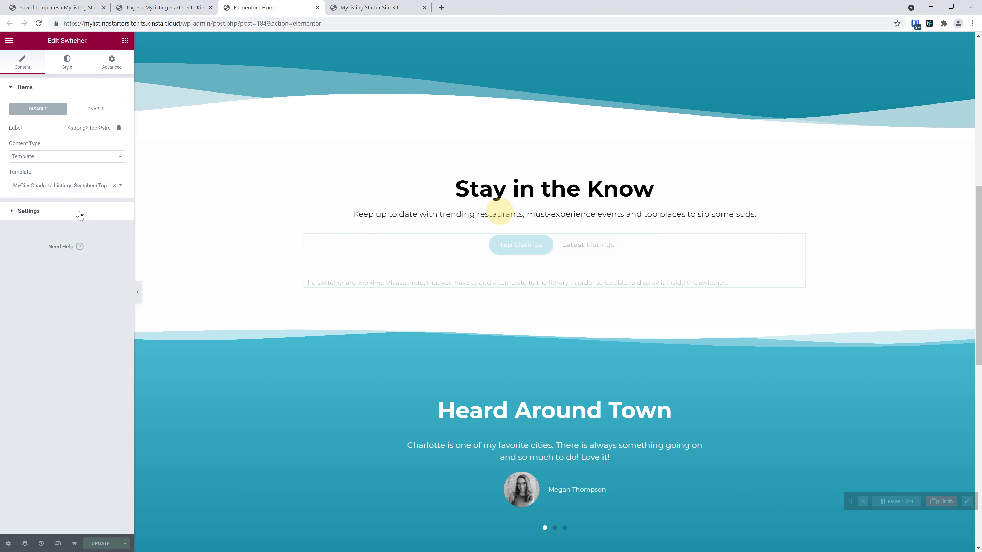
Step: Assign the MyCity Charlotte Listings Switcher (Latest Entries) template to the Enable item of the Stay in the Know switcher
{"action": "left_click", "coordinate": [100, 110]}
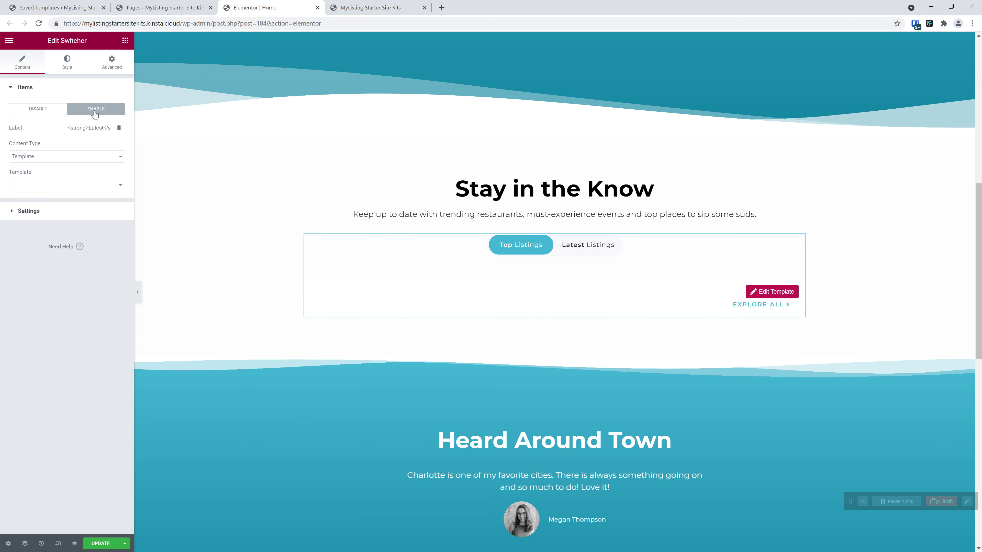
{"action": "left_click", "coordinate": [55, 189]}
{"action": "type", "text": "late"}
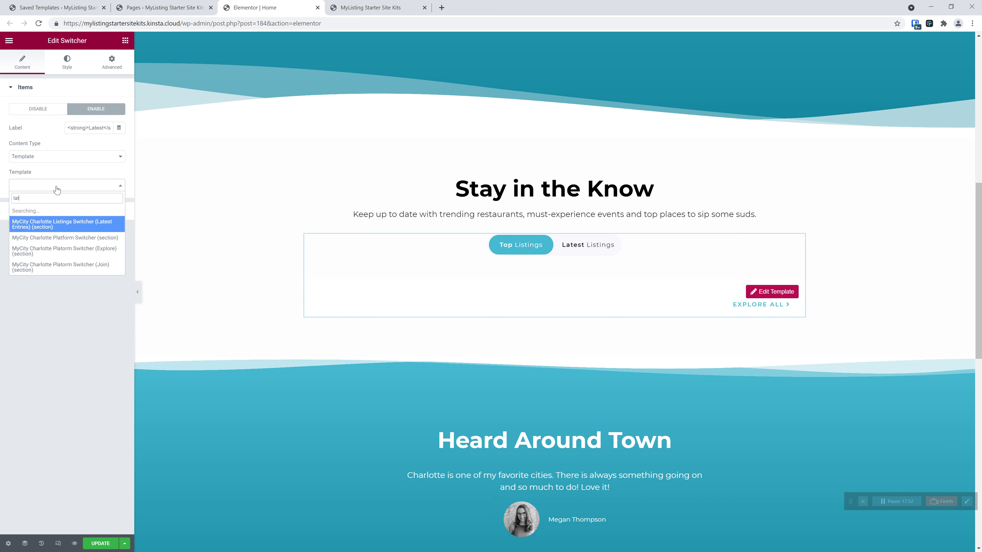
{"action": "left_click", "coordinate": [72, 216]}
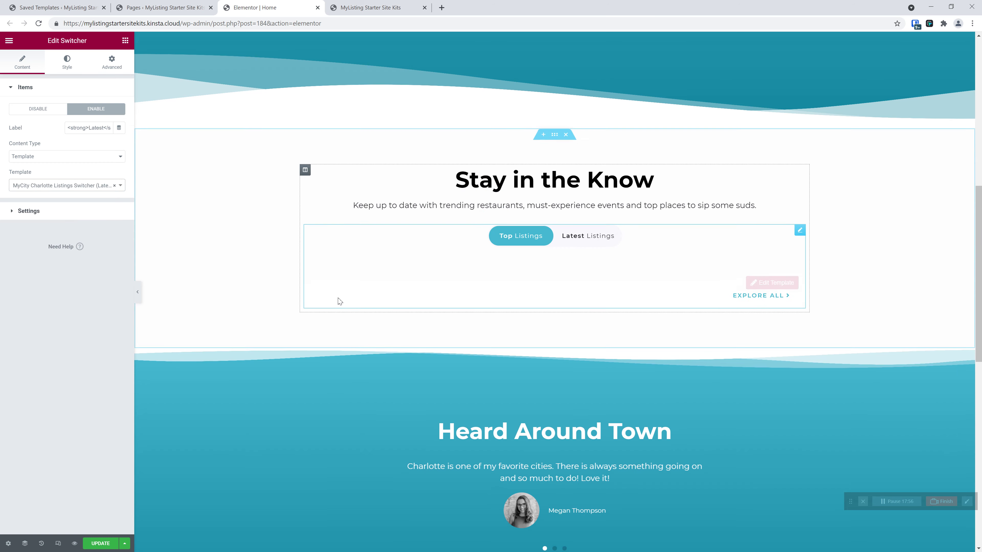
Step: Assign the MyCity Charlotte Platorm Switcher (Join) template to the Disable item of the Get Involved switcher
{"action": "scroll", "coordinate": [340, 302], "scroll_direction": "down", "scroll_amount": 10}
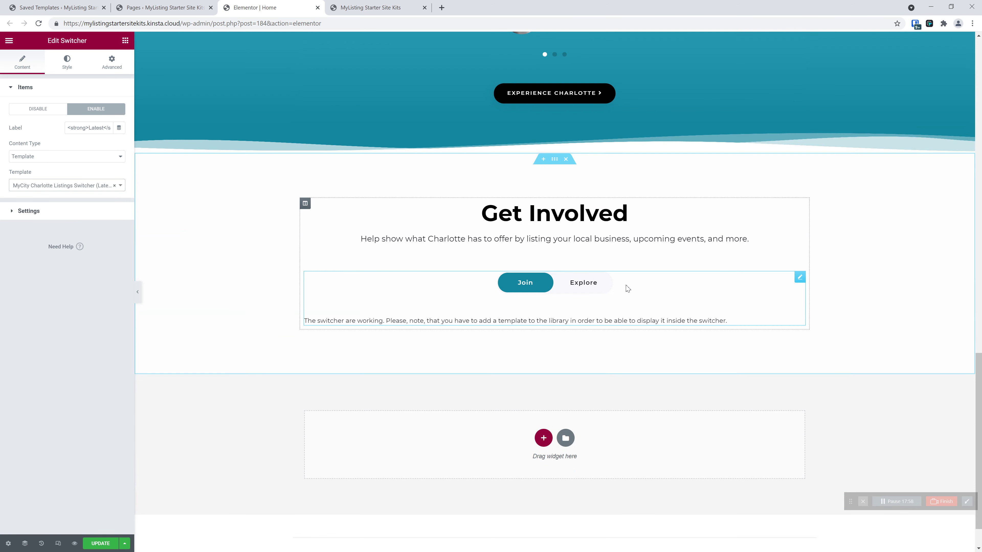
{"action": "left_click", "coordinate": [627, 288]}
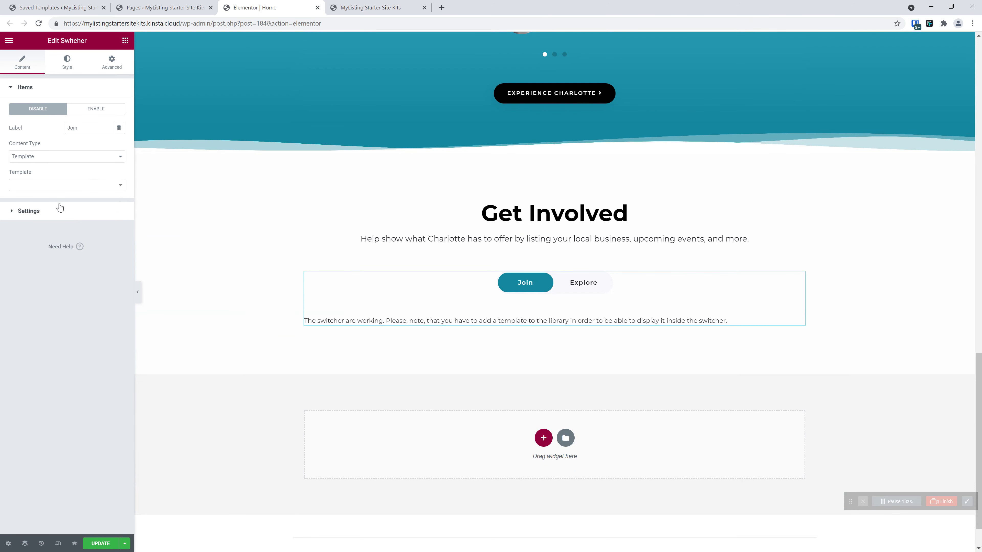
{"action": "left_click", "coordinate": [67, 186]}
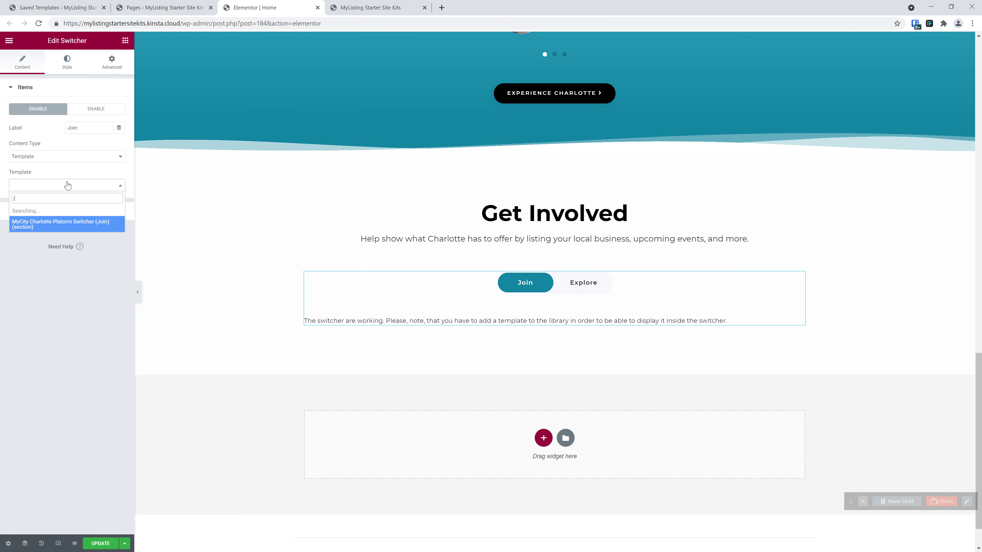
{"action": "left_click", "coordinate": [70, 215]}
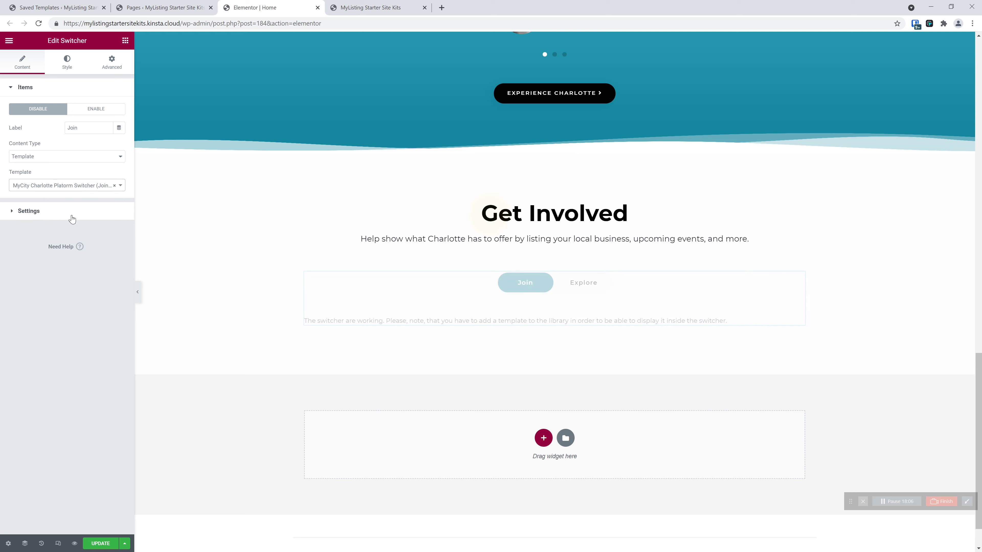
Step: Assign the MyCity Charlotte Platorm Switcher (Explore) template to the Enable item of the Get Involved switcher
{"action": "left_click", "coordinate": [96, 111]}
{"action": "left_click", "coordinate": [56, 186]}
{"action": "type", "text": "explore"}
{"action": "left_click", "coordinate": [52, 213]}
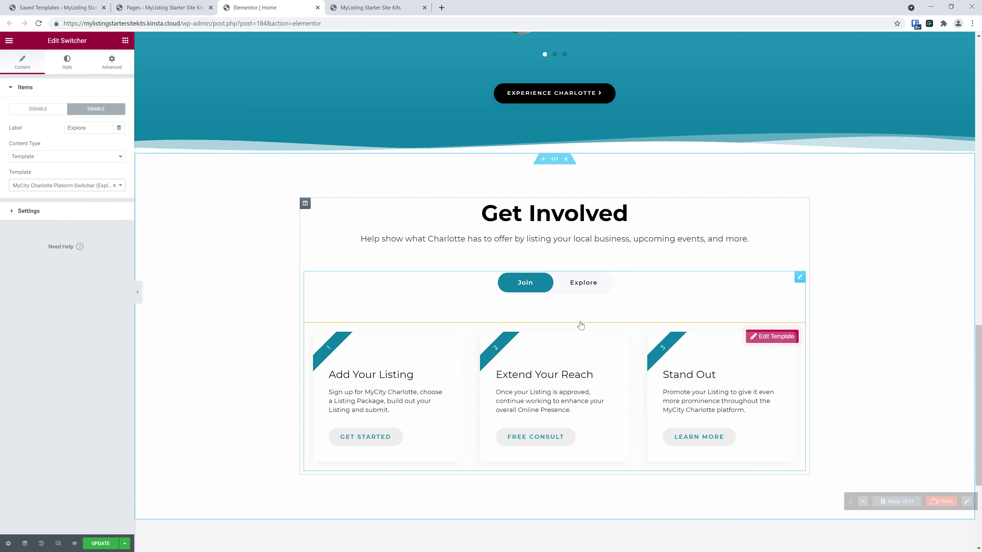
Step: Check both relinked switchers in the editor and save the changes to the Home page
{"action": "left_click", "coordinate": [583, 285]}
{"action": "scroll", "coordinate": [526, 309], "scroll_direction": "down", "scroll_amount": 5}
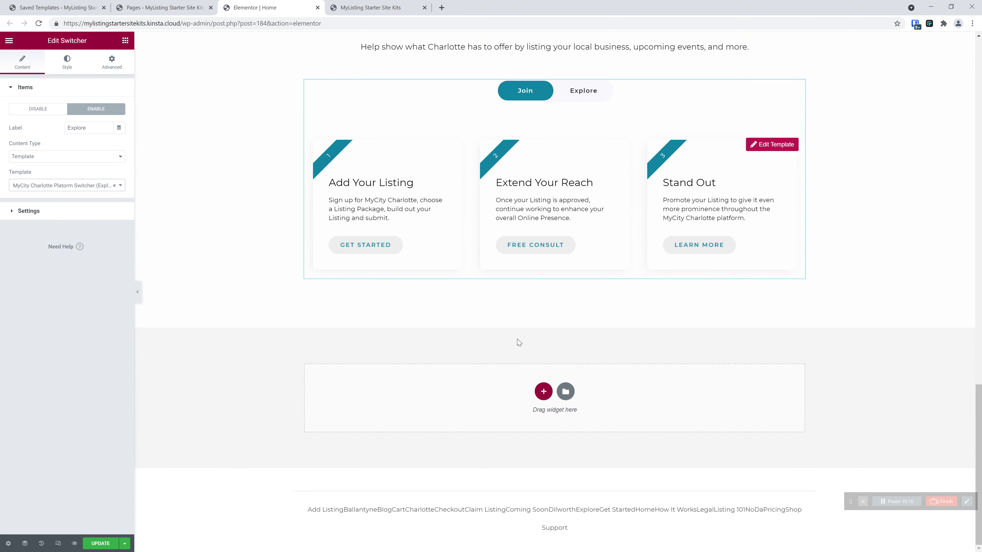
{"action": "scroll", "coordinate": [496, 370], "scroll_direction": "up", "scroll_amount": 15}
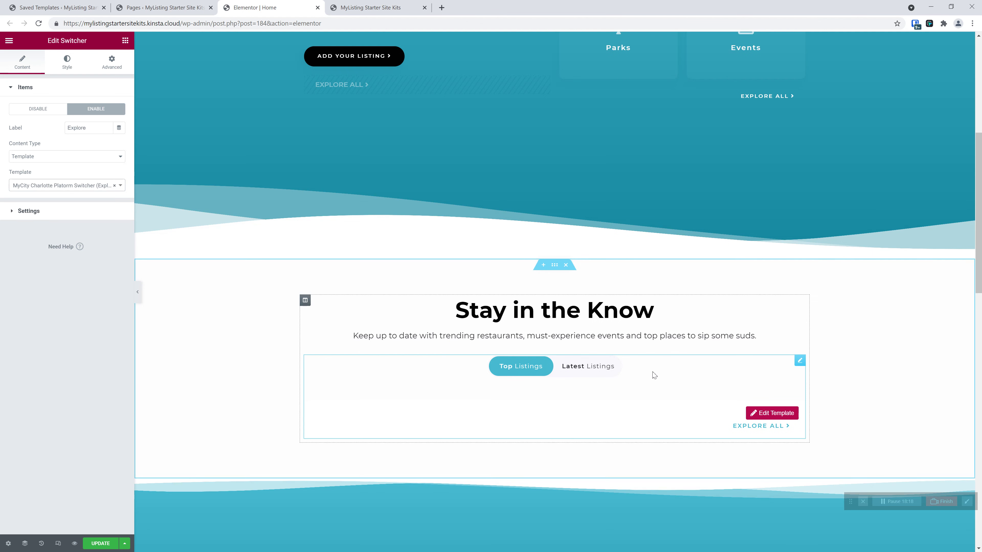
{"action": "left_click", "coordinate": [655, 376]}
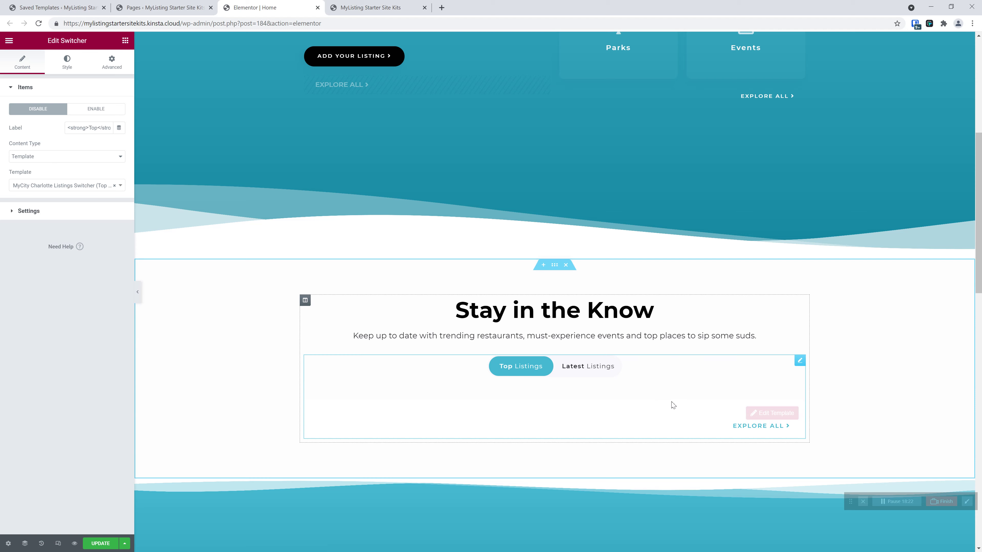
{"action": "scroll", "coordinate": [650, 379], "scroll_direction": "down", "scroll_amount": 5}
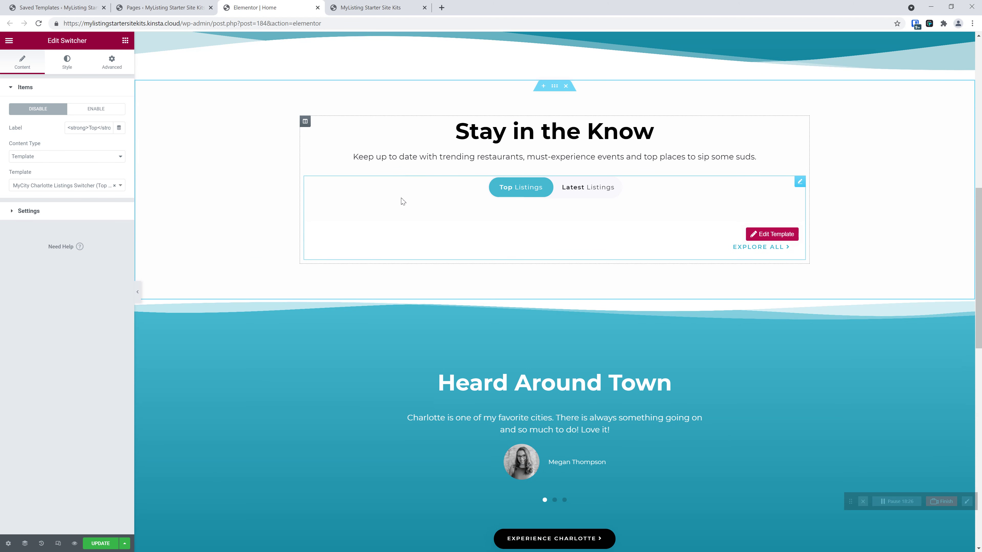
{"action": "left_click", "coordinate": [100, 543]}
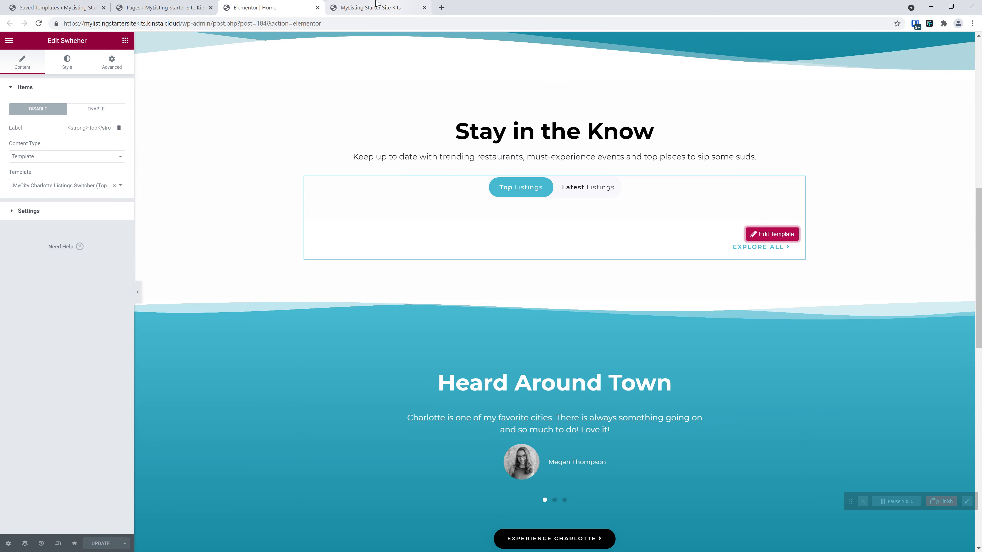
Step: Reload the live homepage, alternate the Get Involved switcher between Join and Explore, and view the Stay in the Know section
{"action": "left_click", "coordinate": [402, 8]}
{"action": "left_click", "coordinate": [38, 23]}
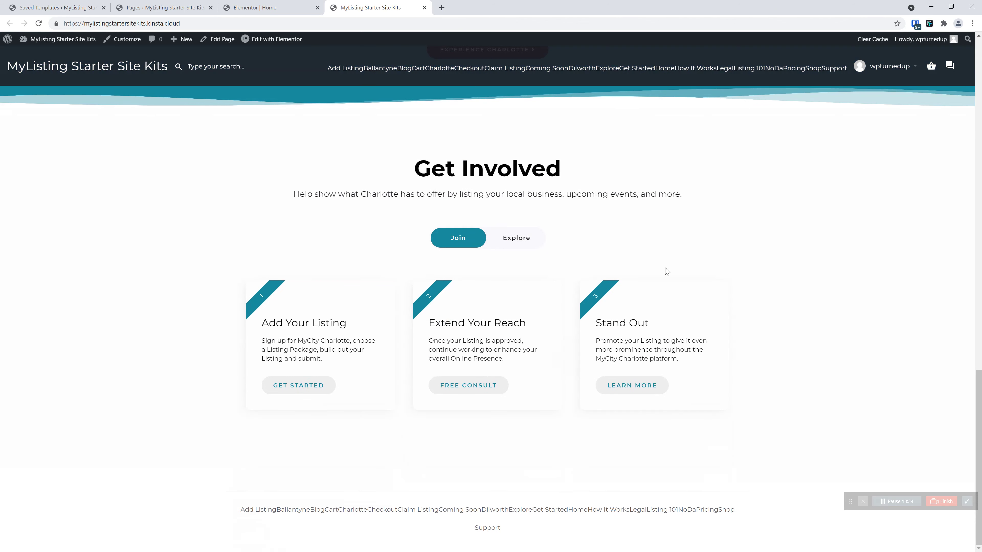
{"action": "left_click", "coordinate": [532, 236]}
{"action": "left_click", "coordinate": [458, 237]}
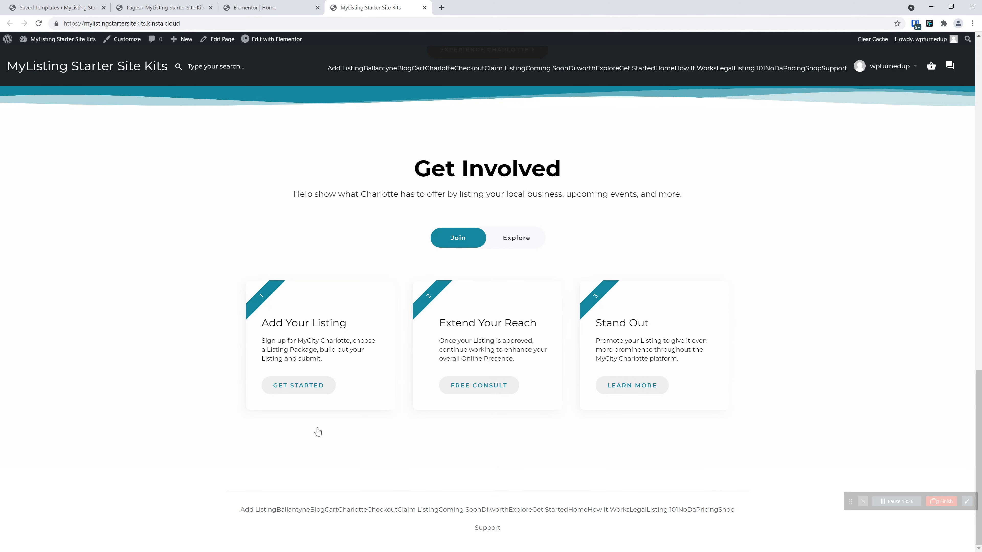
{"action": "scroll", "coordinate": [173, 387], "scroll_direction": "up", "scroll_amount": 5}
{"action": "scroll", "coordinate": [173, 387], "scroll_direction": "up", "scroll_amount": 8}
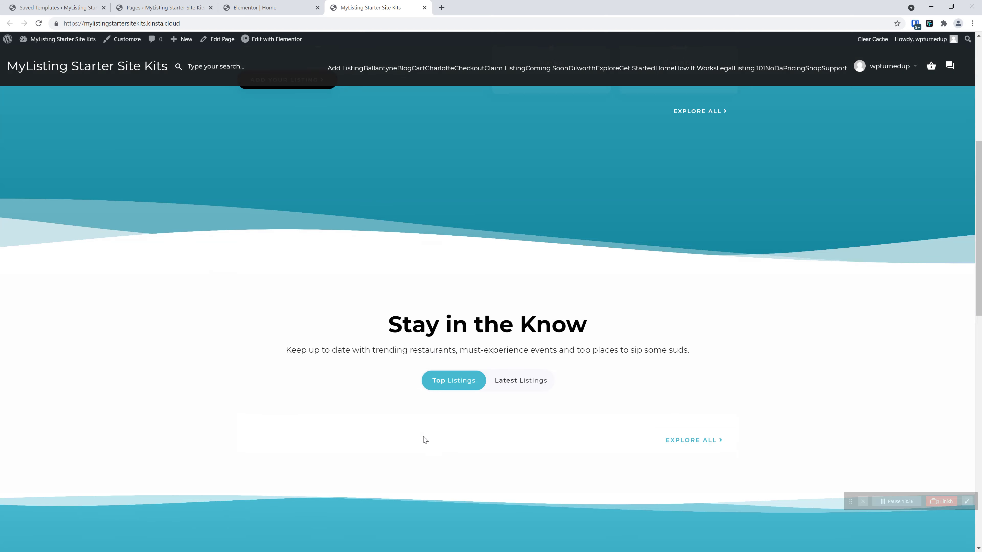
{"action": "scroll", "coordinate": [425, 440], "scroll_direction": "down", "scroll_amount": 1}
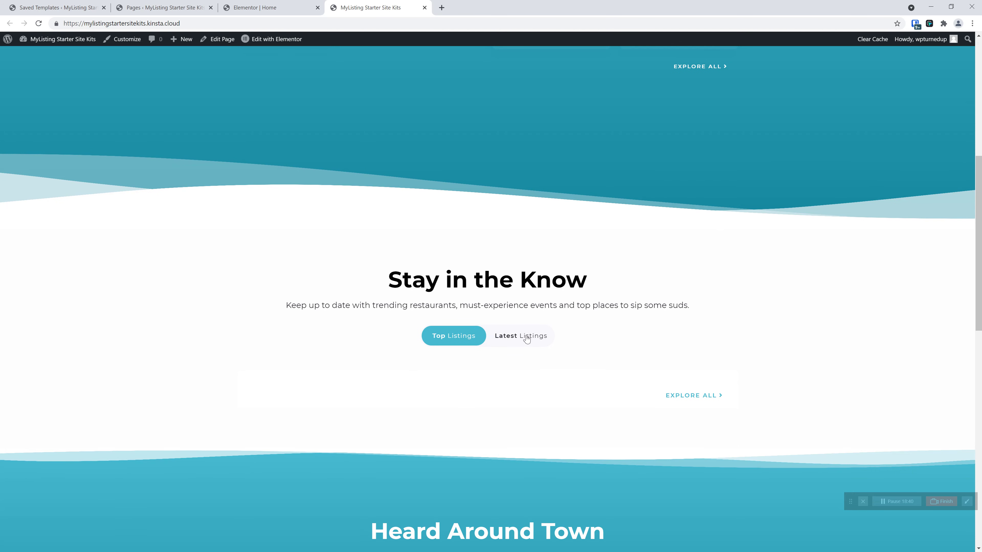
Step: Open the list of all listings in the WordPress admin
{"action": "left_click", "coordinate": [255, 8]}
{"action": "left_click", "coordinate": [162, 8]}
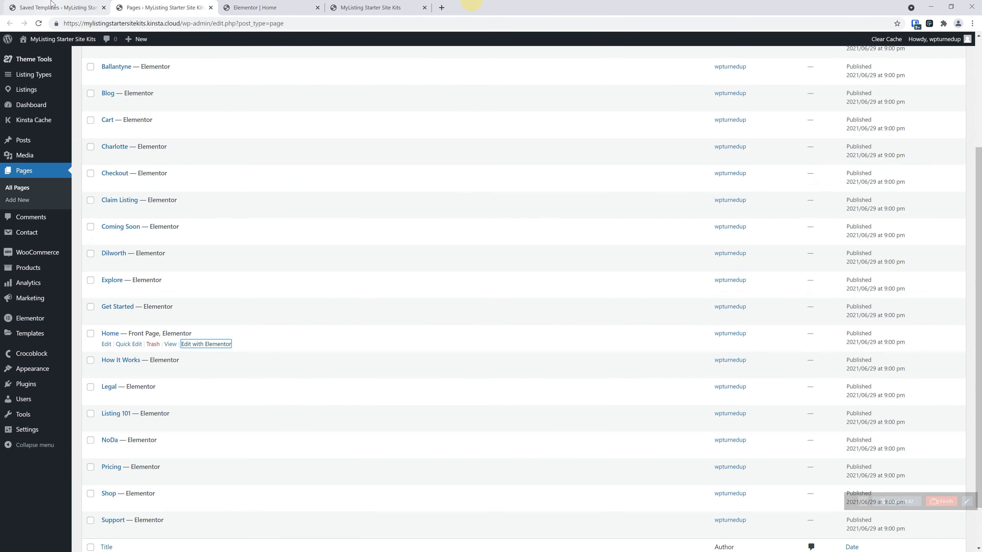
{"action": "left_click", "coordinate": [58, 8]}
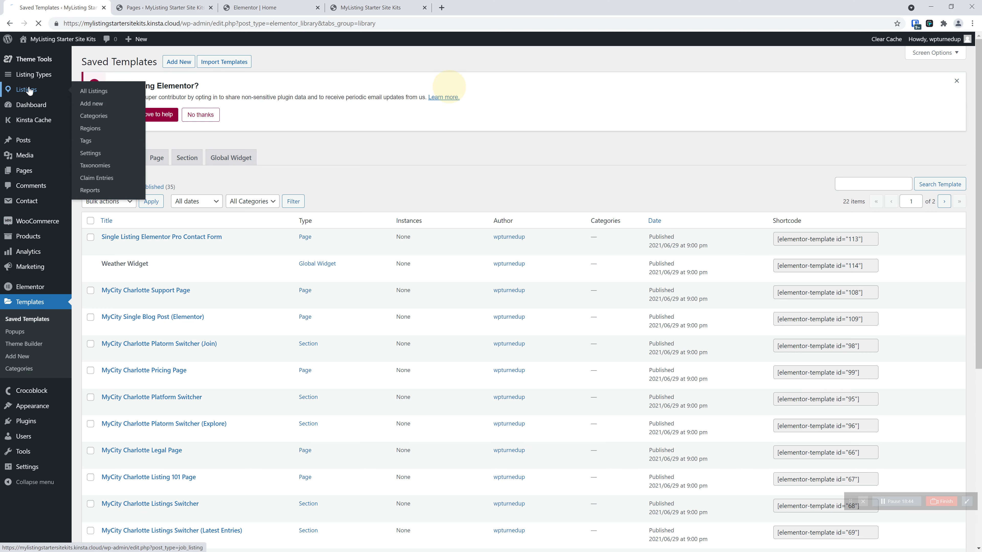
{"action": "left_click", "coordinate": [124, 88]}
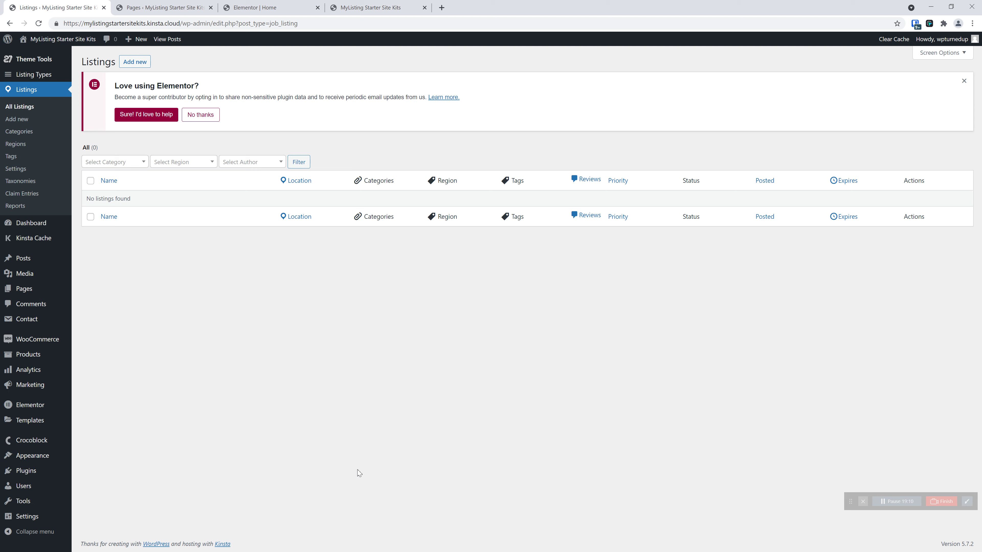
Step: Alternate the live homepage's Stay in the Know switcher between Top and Latest Listings, and compare the section in the Elementor editor
{"action": "left_click", "coordinate": [356, 8]}
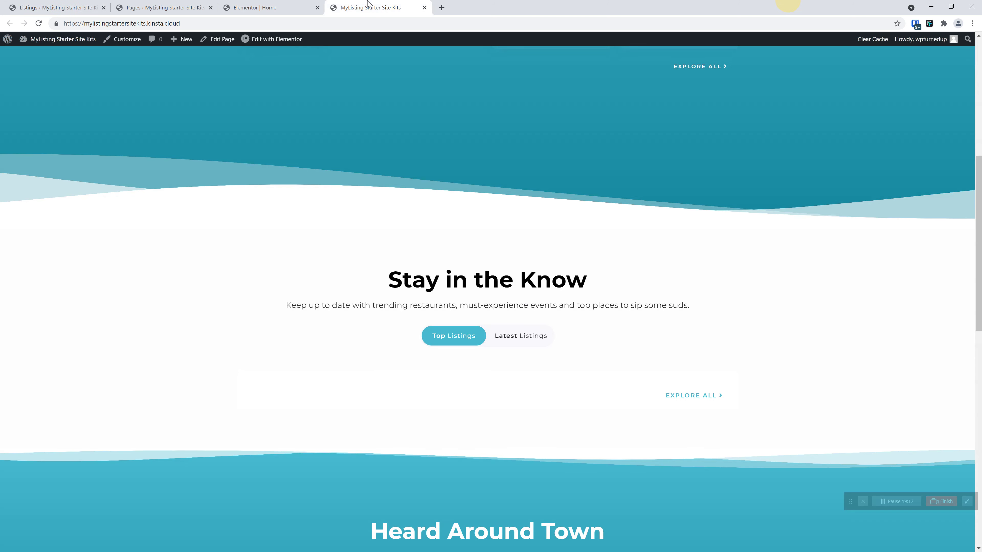
{"action": "scroll", "coordinate": [379, 376], "scroll_direction": "down", "scroll_amount": 2}
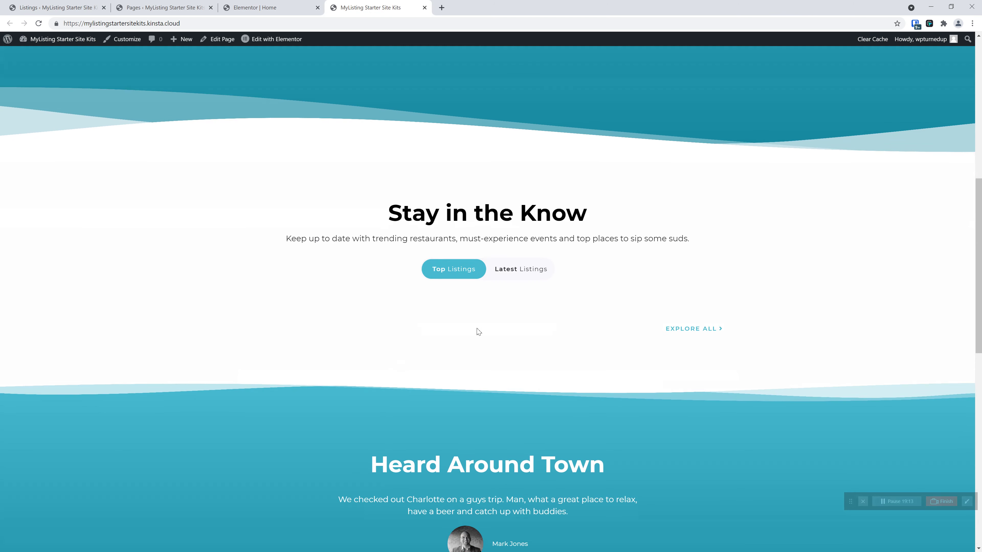
{"action": "left_click", "coordinate": [499, 272]}
{"action": "left_click", "coordinate": [476, 272]}
{"action": "left_click", "coordinate": [508, 271]}
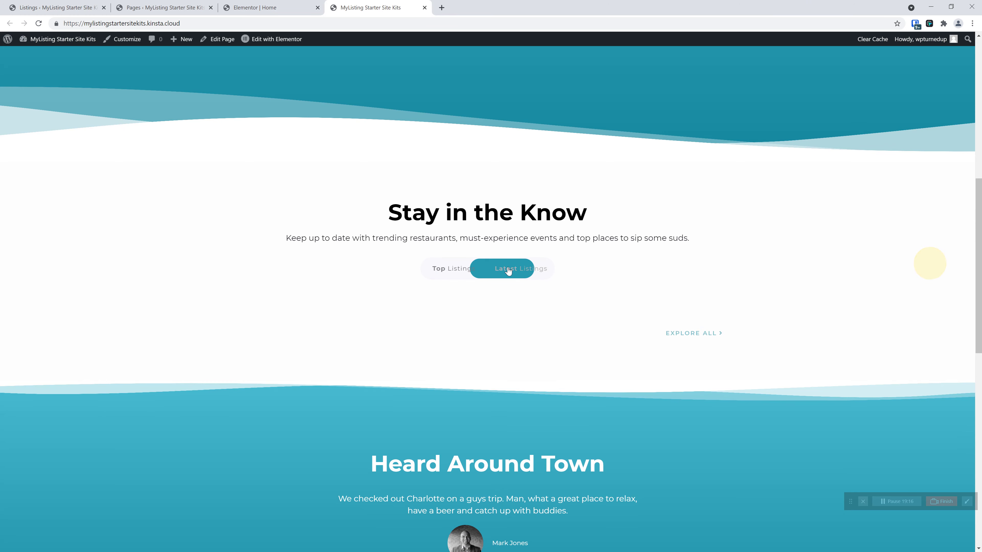
{"action": "scroll", "coordinate": [320, 173], "scroll_direction": "up", "scroll_amount": 5}
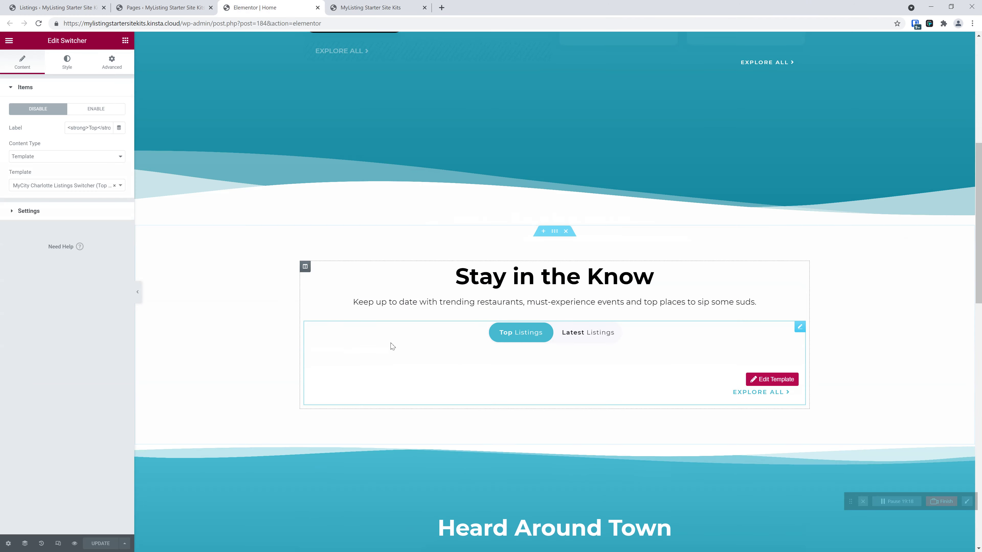
{"action": "scroll", "coordinate": [423, 351], "scroll_direction": "down", "scroll_amount": 2}
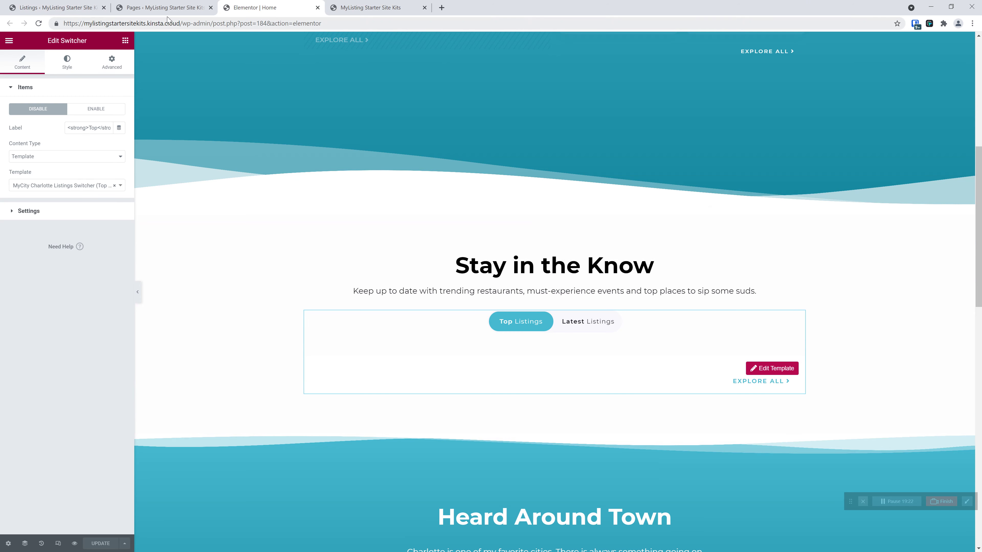
Step: Open the saved Elementor templates list in the WordPress admin and search it for "switcher"
{"action": "left_click", "coordinate": [56, 8]}
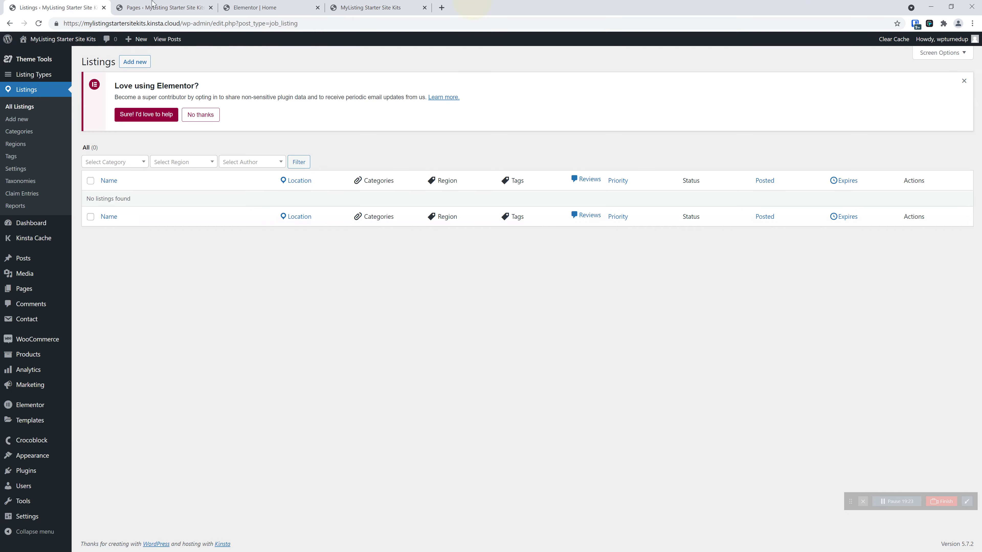
{"action": "left_click", "coordinate": [37, 420]}
{"action": "left_click", "coordinate": [868, 182]}
{"action": "type", "text": "switcher"}
{"action": "key", "text": "Return"}
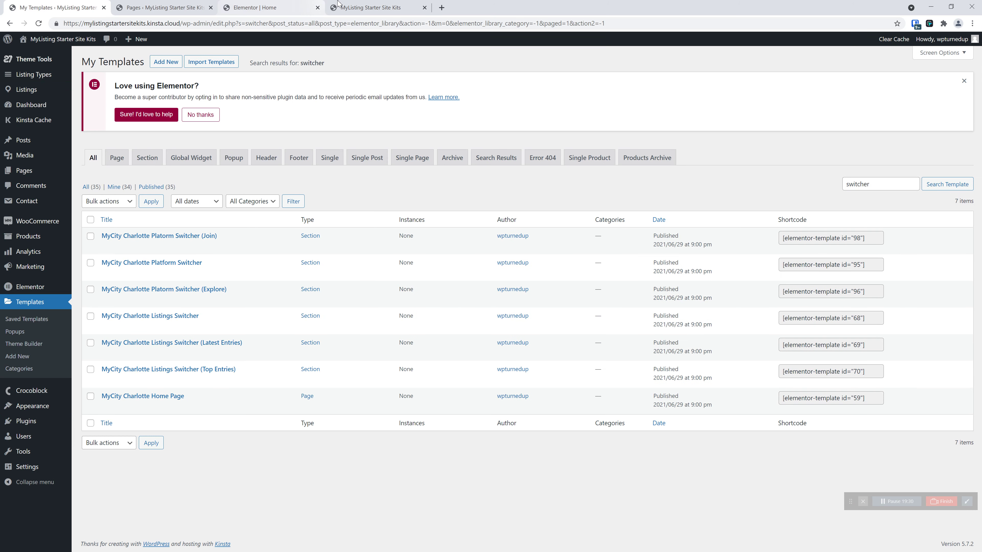
Step: Open the MyCity Charlotte Listings Switcher (Latest Entries) template in the Elementor editor in a separate browser tab
{"action": "left_click", "coordinate": [357, 7]}
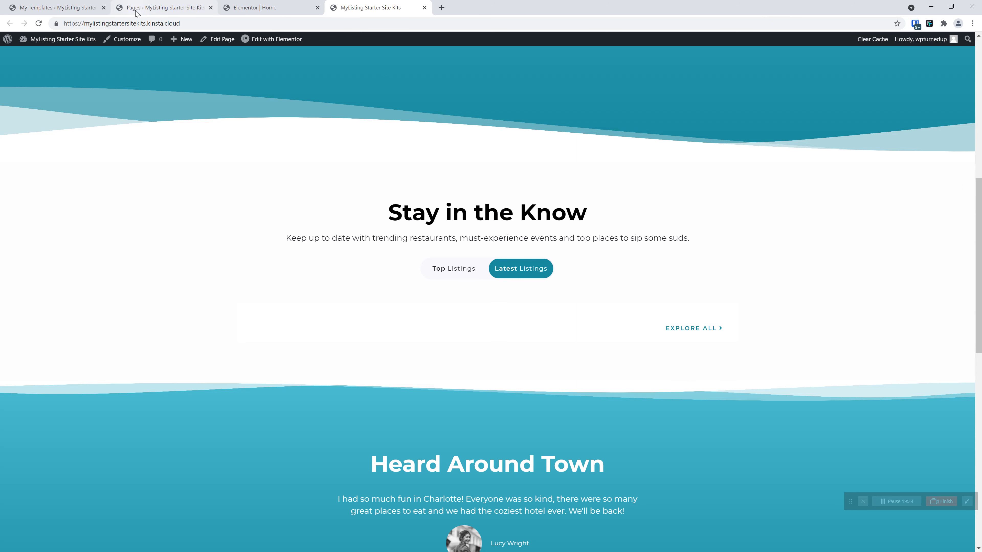
{"action": "left_click", "coordinate": [77, 7]}
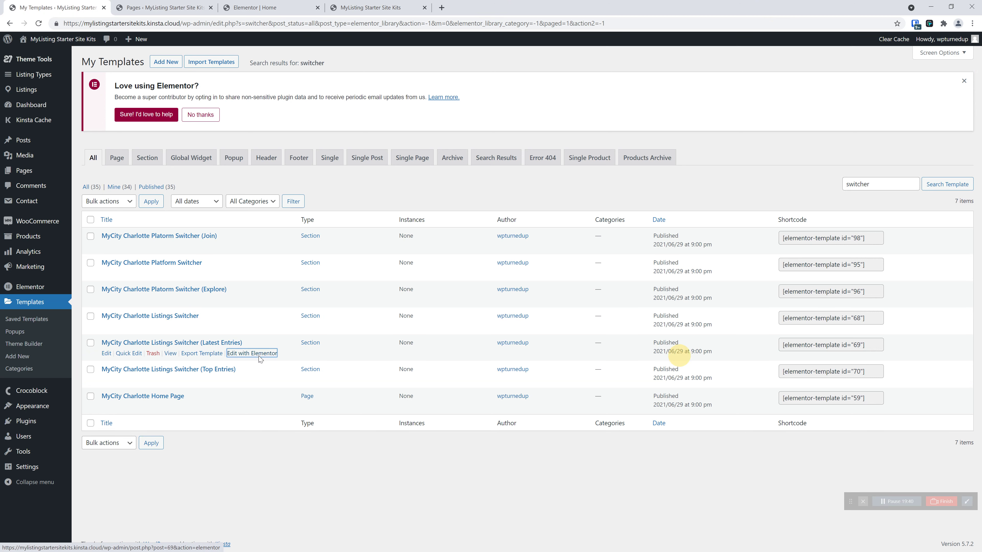
{"action": "right_click", "coordinate": [262, 354]}
{"action": "left_click", "coordinate": [284, 363]}
{"action": "left_click", "coordinate": [153, 5]}
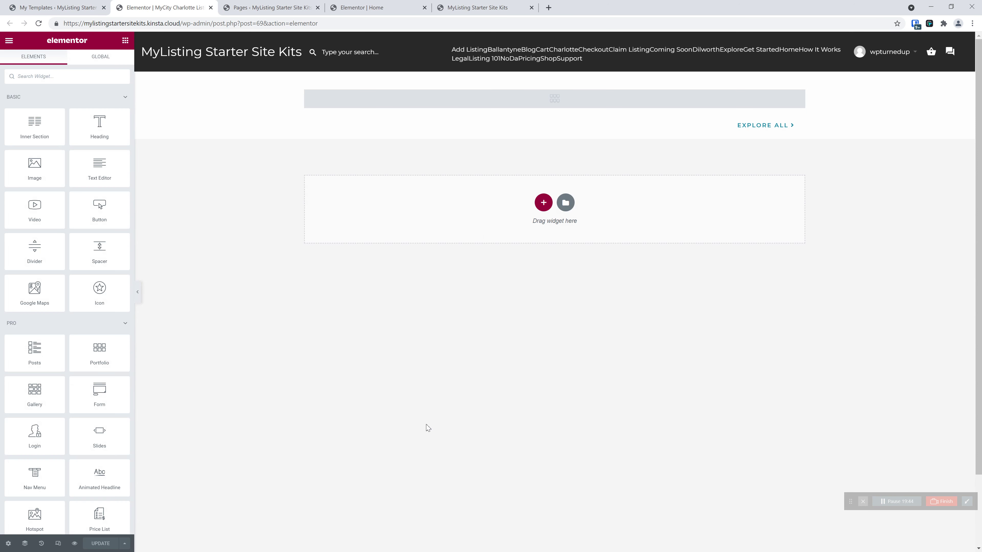
Step: Select the template's Listing Feed widget and review its filter, ordering and column settings
{"action": "left_click", "coordinate": [519, 104]}
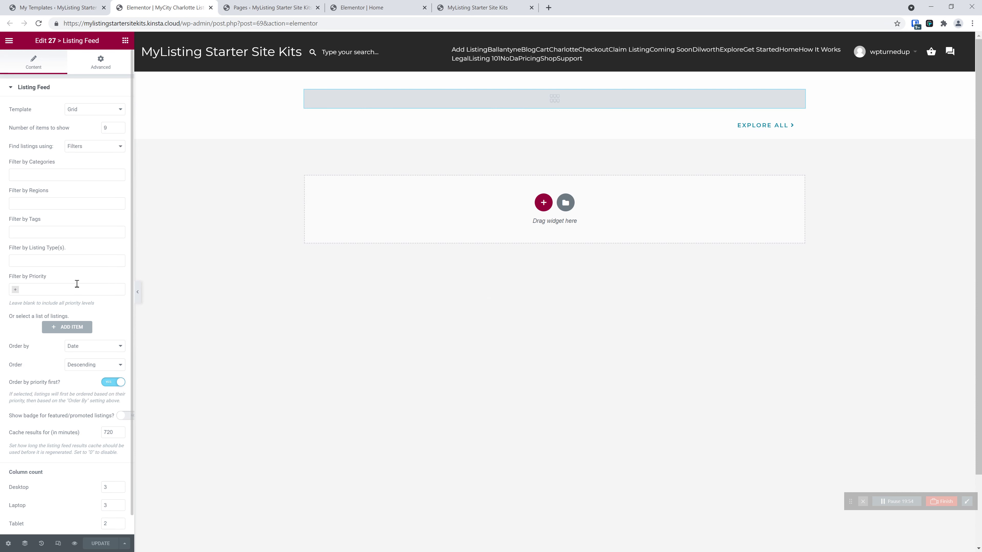
{"action": "scroll", "coordinate": [80, 318], "scroll_direction": "down", "scroll_amount": 1}
{"action": "scroll", "coordinate": [79, 318], "scroll_direction": "up", "scroll_amount": 1}
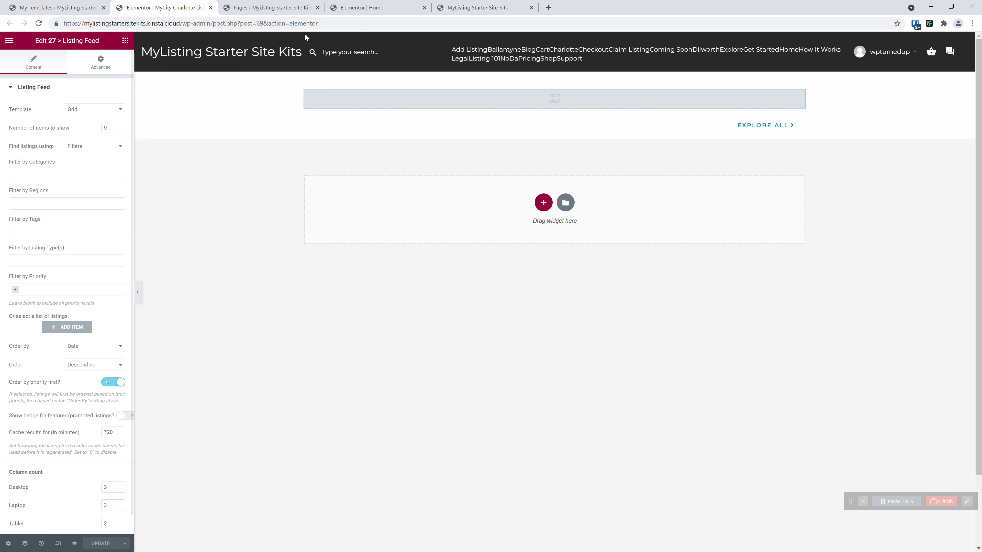
Step: Return to the live homepage and look over its header, navigation menu and hero section
{"action": "left_click", "coordinate": [454, 4]}
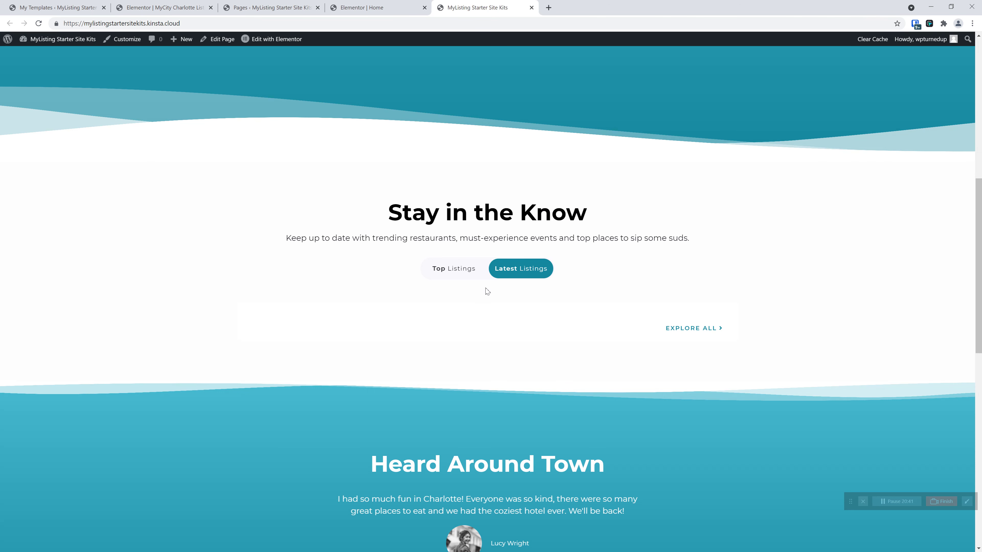
{"action": "scroll", "coordinate": [499, 298], "scroll_direction": "up", "scroll_amount": 10}
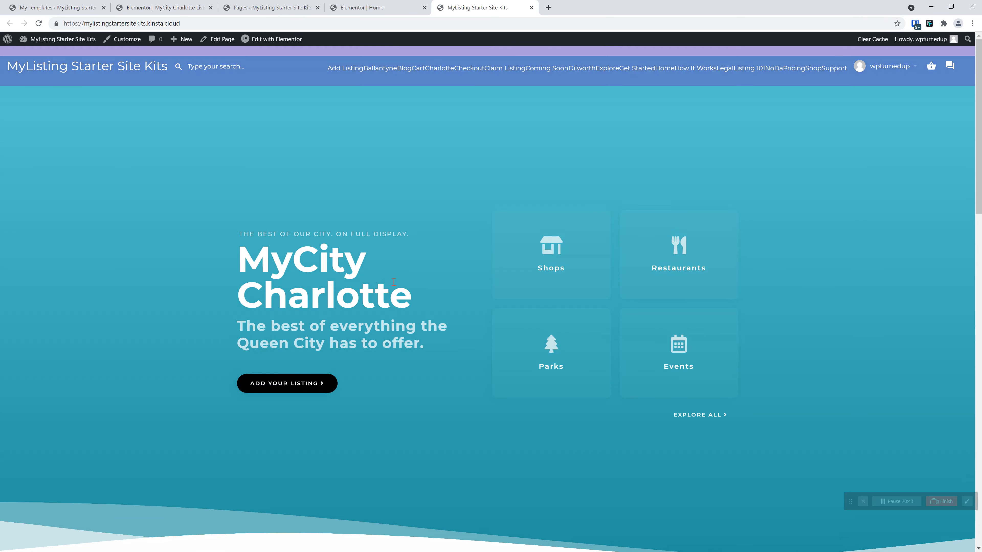
{"action": "scroll", "coordinate": [560, 379], "scroll_direction": "down", "scroll_amount": 3}
{"action": "scroll", "coordinate": [548, 406], "scroll_direction": "up", "scroll_amount": 3}
{"action": "scroll", "coordinate": [548, 406], "scroll_direction": "down", "scroll_amount": 3}
{"action": "scroll", "coordinate": [548, 406], "scroll_direction": "up", "scroll_amount": 3}
{"action": "left_click", "coordinate": [370, 8]}
{"action": "left_click", "coordinate": [483, 7]}
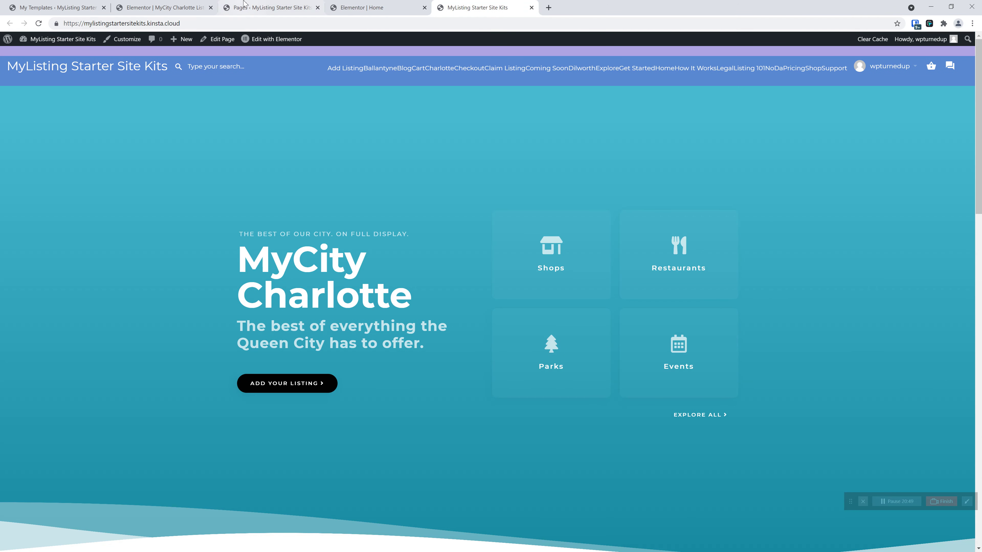
Step: Return to the Home page in the Elementor editor and go to its hero section
{"action": "left_click", "coordinate": [244, 4]}
{"action": "key", "text": "alt+Tab"}
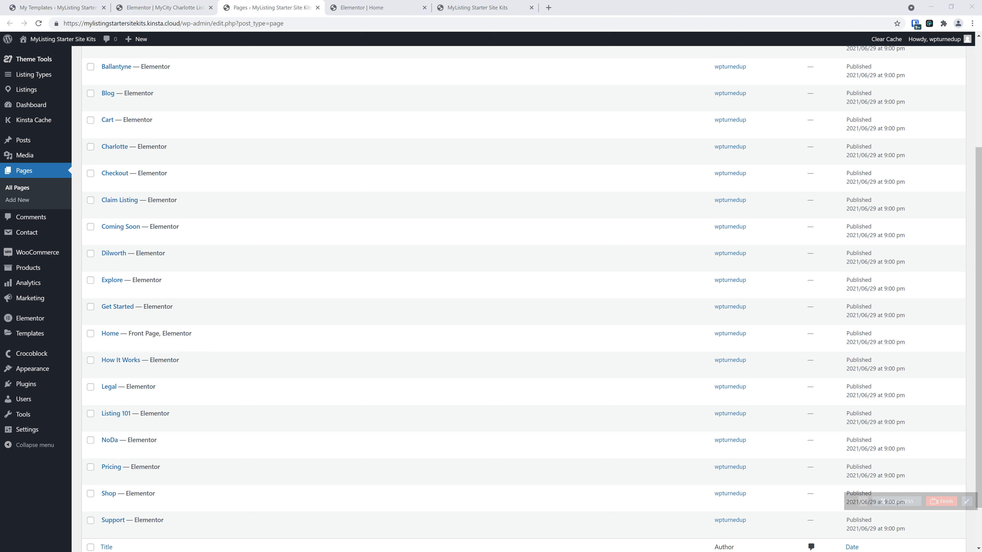
{"action": "key", "text": "ctrl+Tab"}
{"action": "key", "text": "ctrl+Tab"}
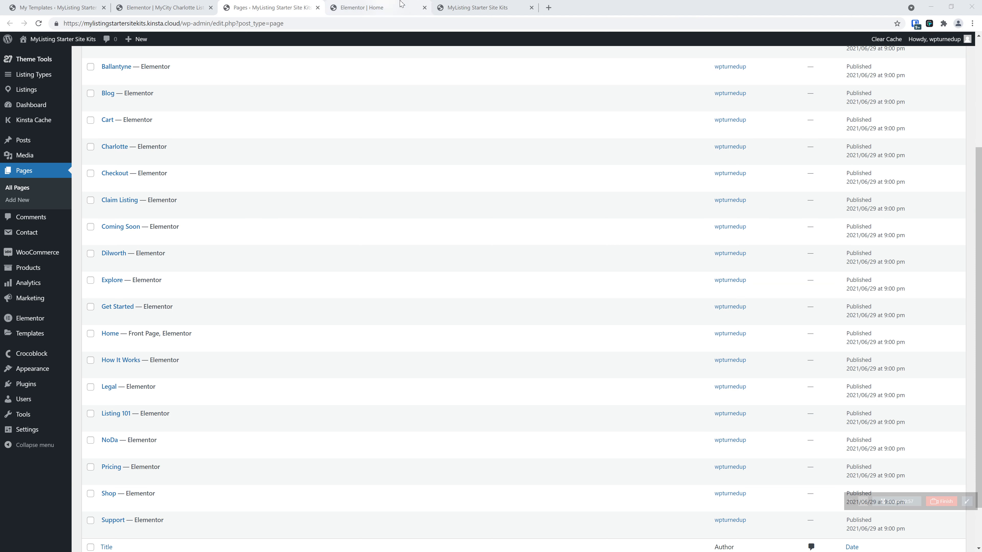
{"action": "left_click", "coordinate": [406, 8]}
{"action": "scroll", "coordinate": [370, 82], "scroll_direction": "up", "scroll_amount": 10}
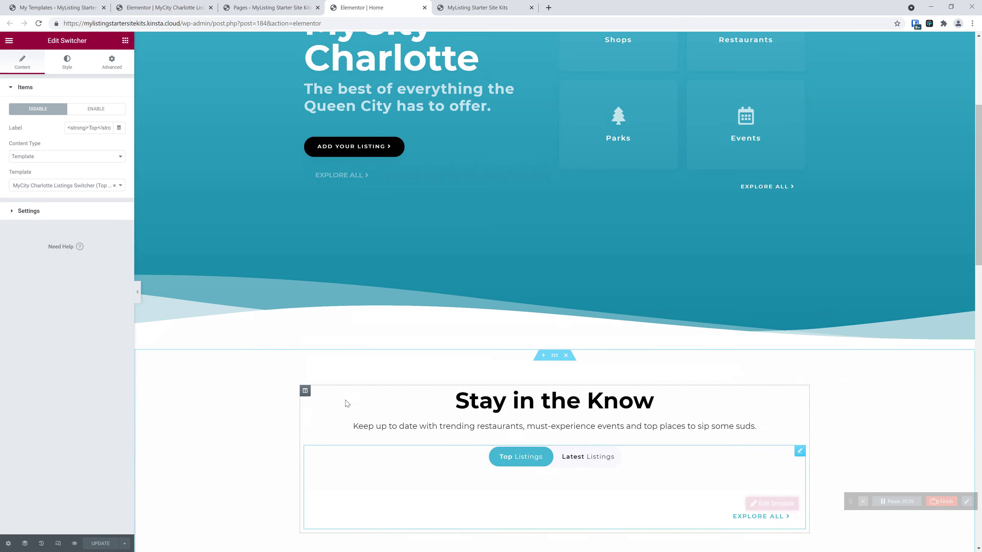
Step: Select the hero section and inspect its gradient background style and the global colors available for the first color
{"action": "left_click", "coordinate": [554, 59]}
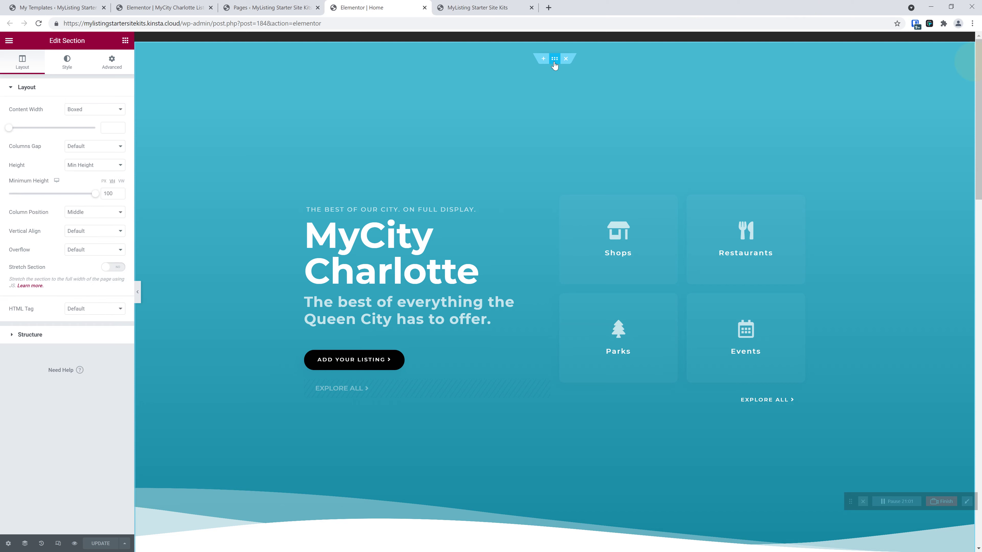
{"action": "left_click", "coordinate": [67, 63]}
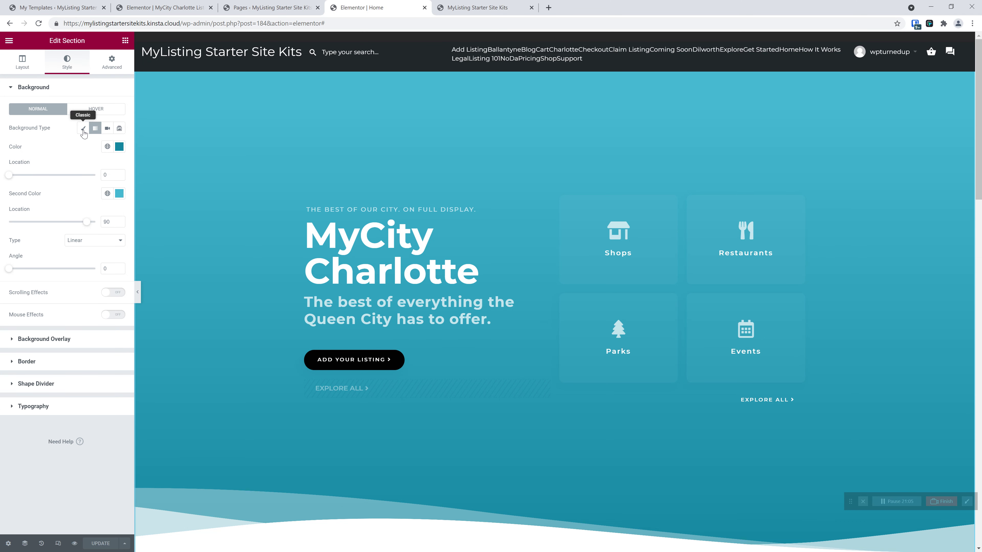
{"action": "left_click", "coordinate": [108, 147]}
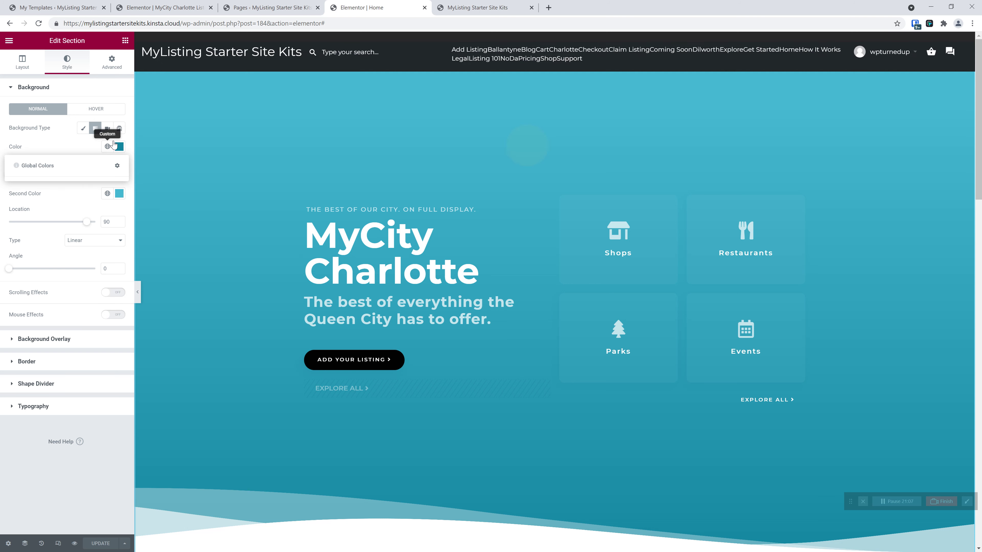
{"action": "left_click", "coordinate": [103, 146]}
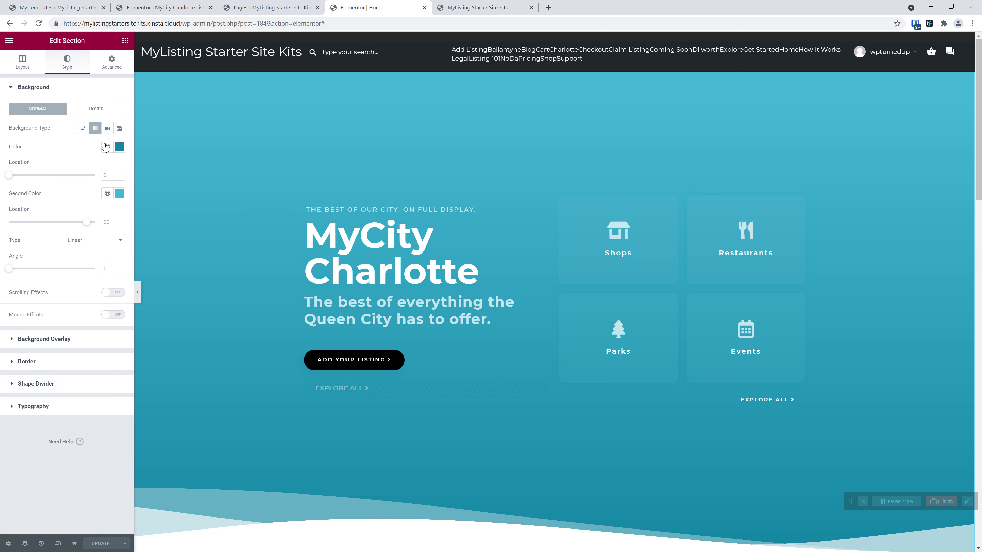
{"action": "left_click", "coordinate": [106, 148]}
{"action": "left_click", "coordinate": [106, 150]}
Step: Open Elementor's Site Settings and review the Global Colors and Lightbox options
{"action": "left_click", "coordinate": [10, 41]}
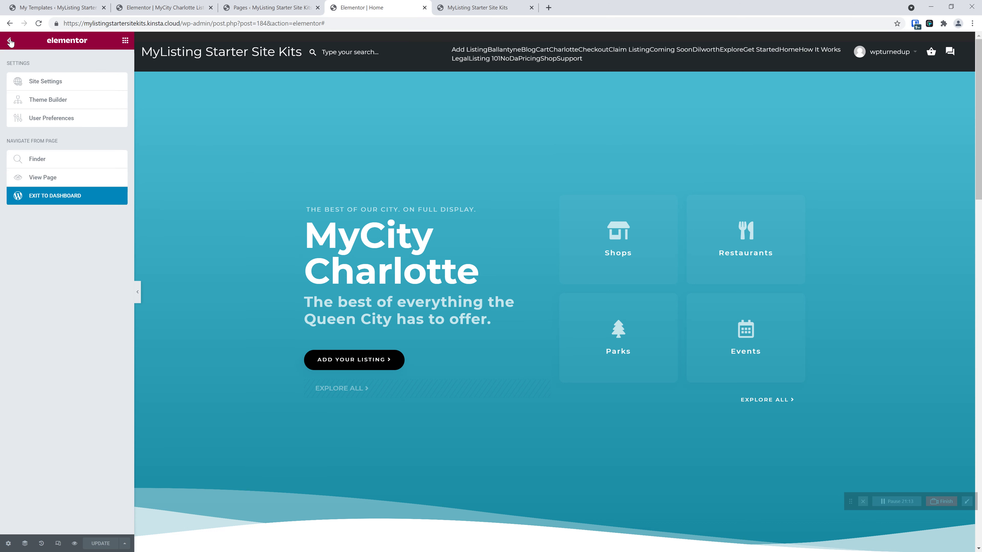
{"action": "left_click", "coordinate": [57, 83]}
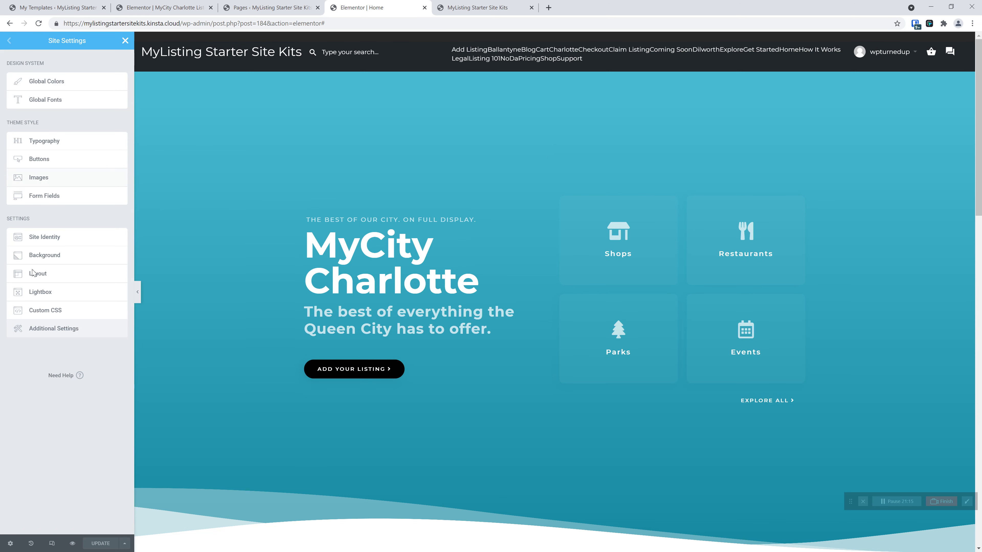
{"action": "left_click", "coordinate": [75, 83]}
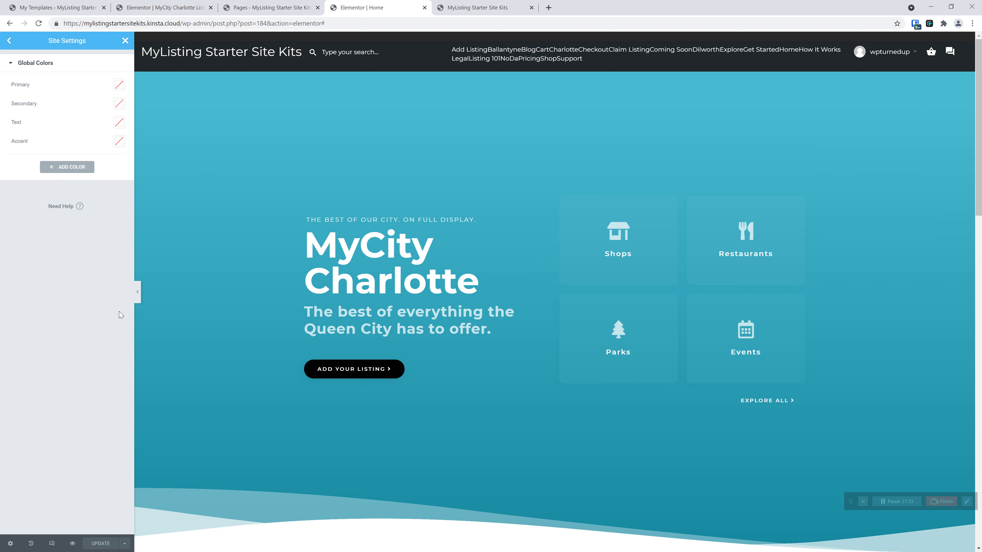
{"action": "left_click", "coordinate": [10, 41]}
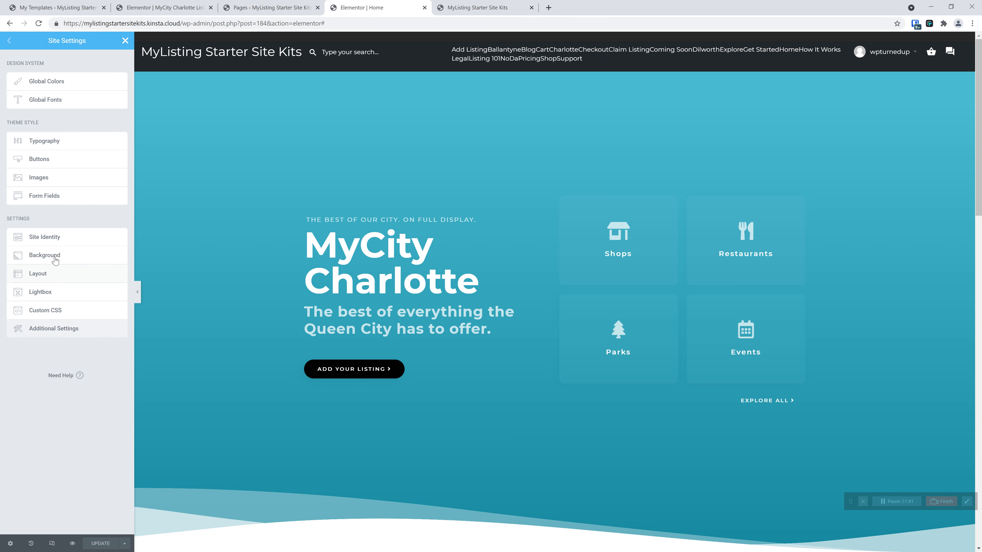
{"action": "left_click", "coordinate": [54, 292]}
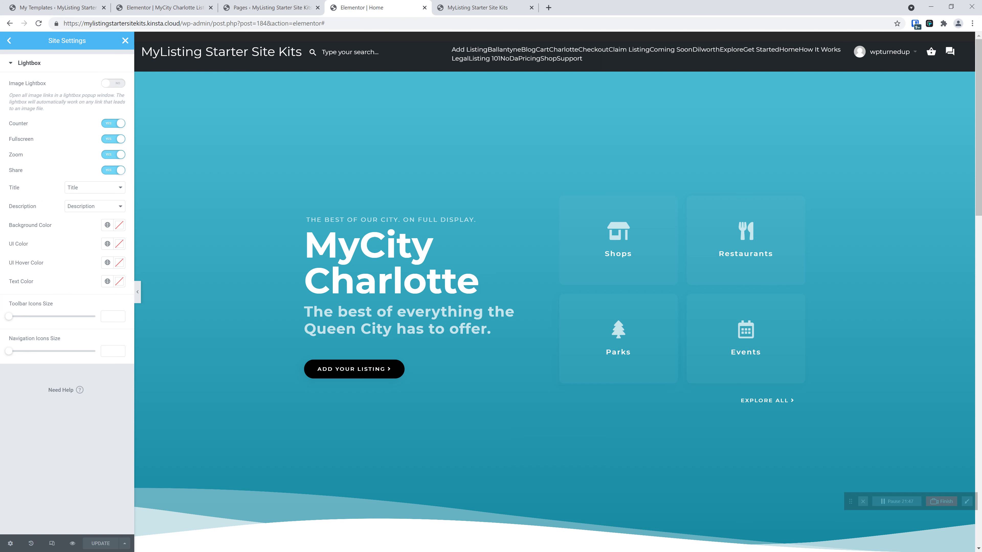
{"action": "left_click", "coordinate": [9, 40]}
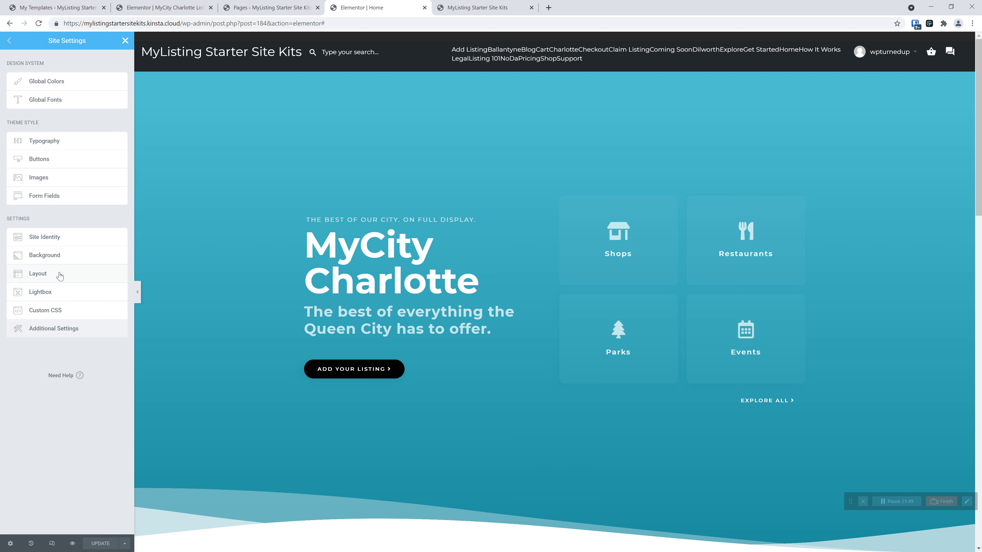
Step: Review the theme style Typography settings, including the body font options and the link and heading entries
{"action": "left_click", "coordinate": [47, 148]}
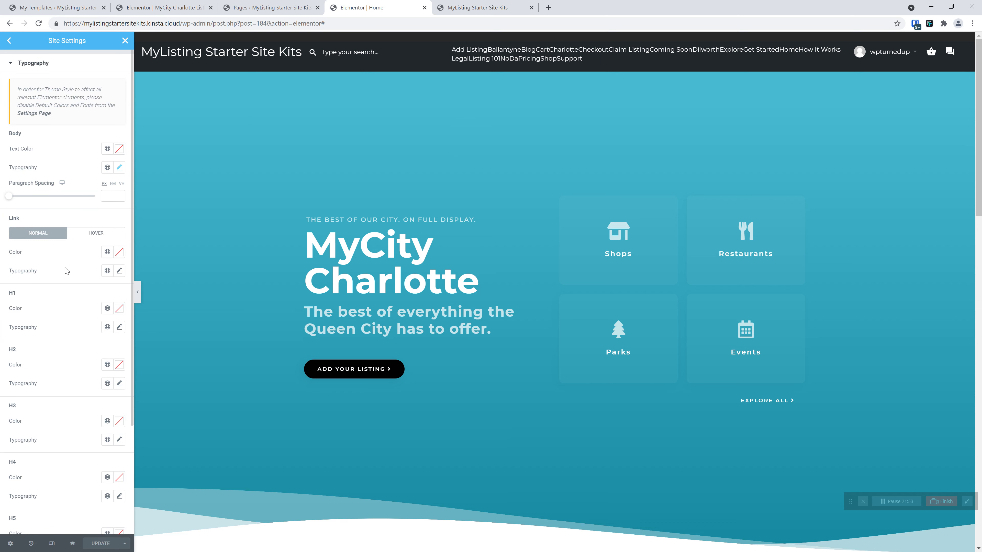
{"action": "left_click", "coordinate": [120, 167]}
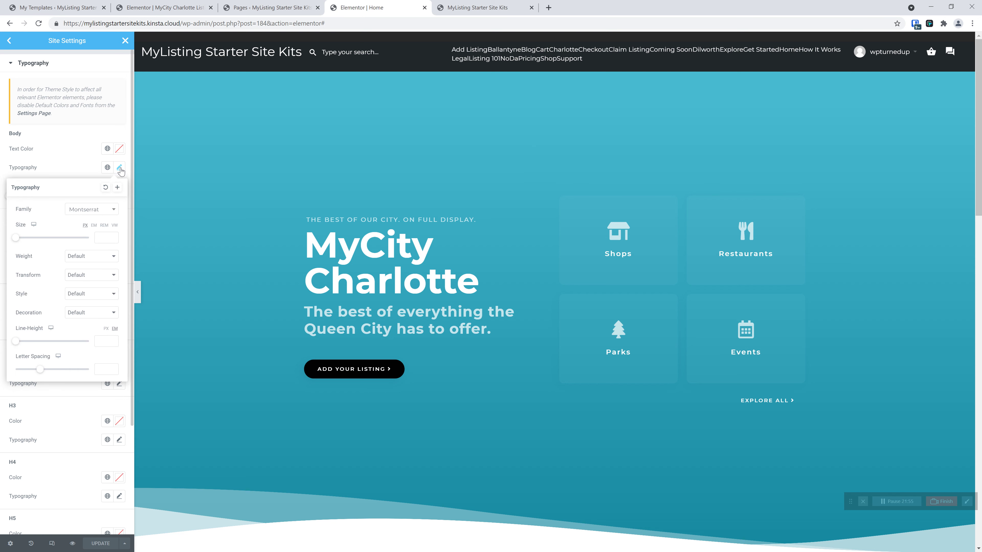
{"action": "left_click", "coordinate": [119, 168]}
{"action": "scroll", "coordinate": [83, 318], "scroll_direction": "down", "scroll_amount": 4}
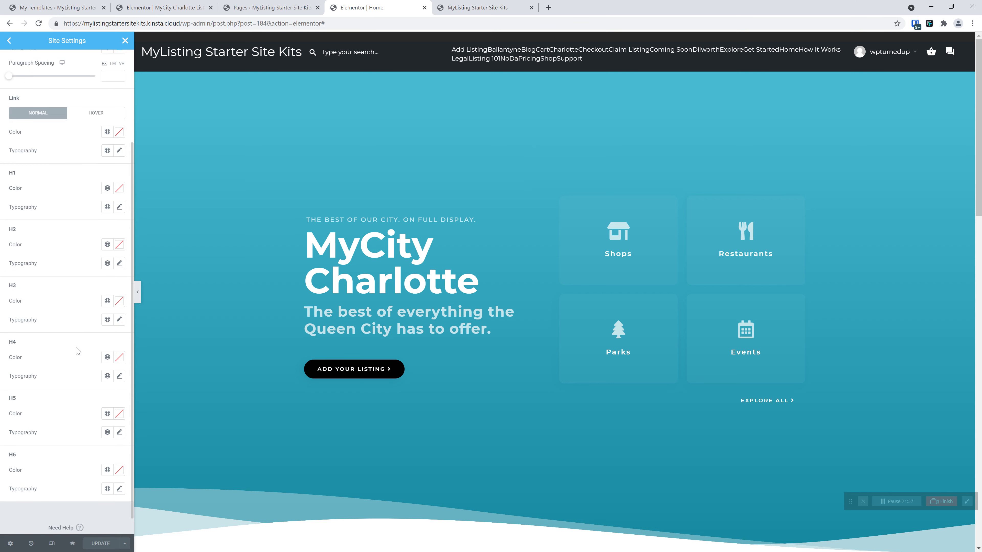
{"action": "scroll", "coordinate": [77, 348], "scroll_direction": "up", "scroll_amount": 4}
{"action": "left_click", "coordinate": [9, 41]}
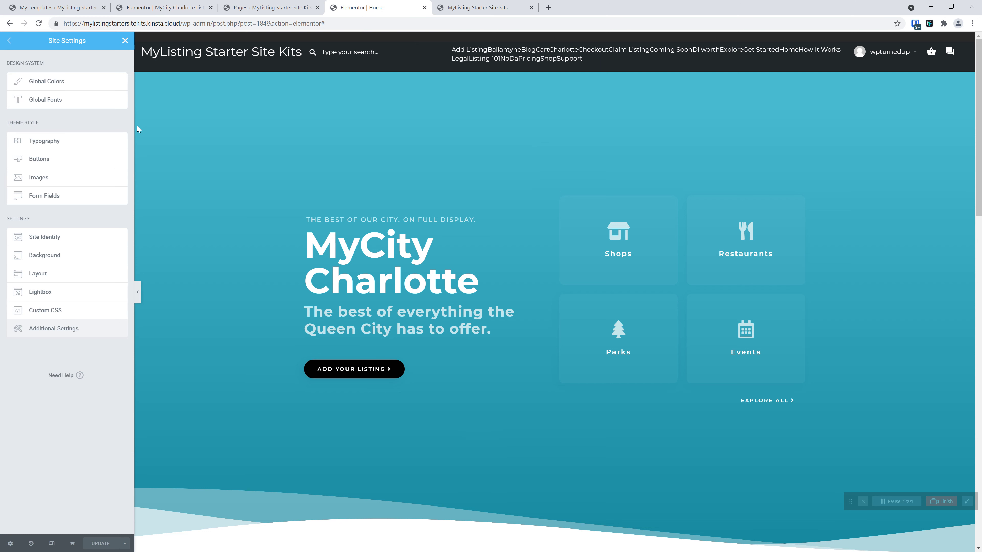
Step: Review the Global Fonts and inspect the typography options of the Primary Headline style
{"action": "left_click", "coordinate": [57, 99]}
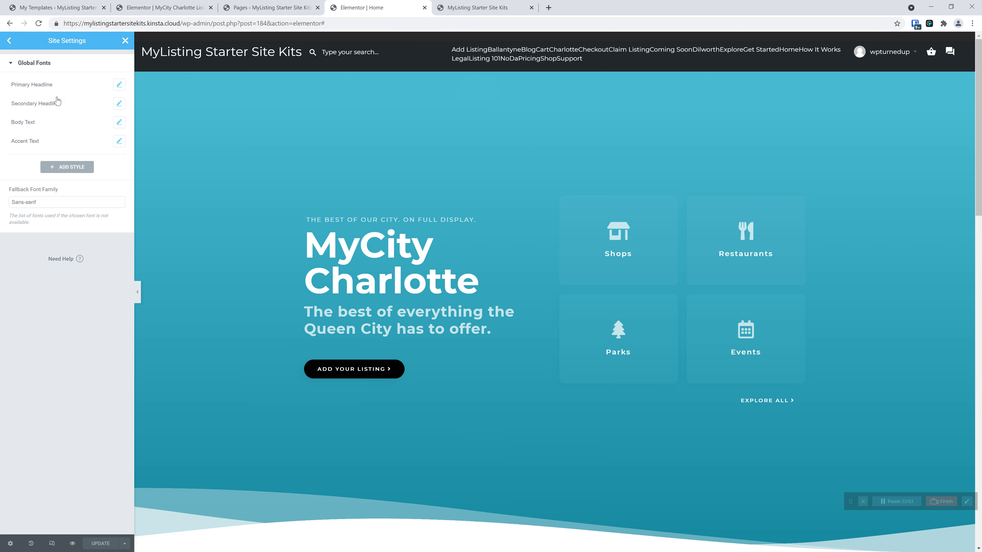
{"action": "left_click", "coordinate": [119, 85]}
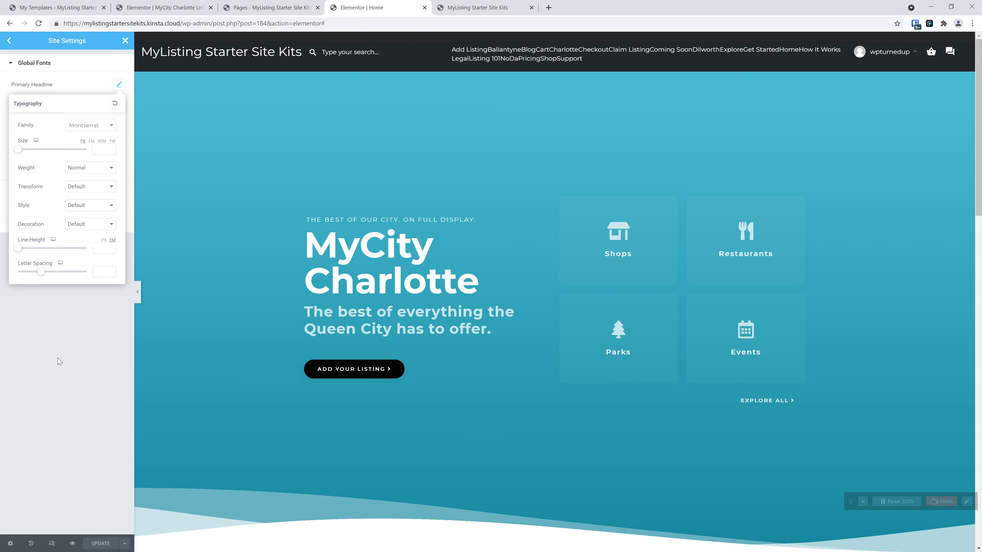
{"action": "left_click", "coordinate": [66, 342]}
{"action": "left_click", "coordinate": [9, 41]}
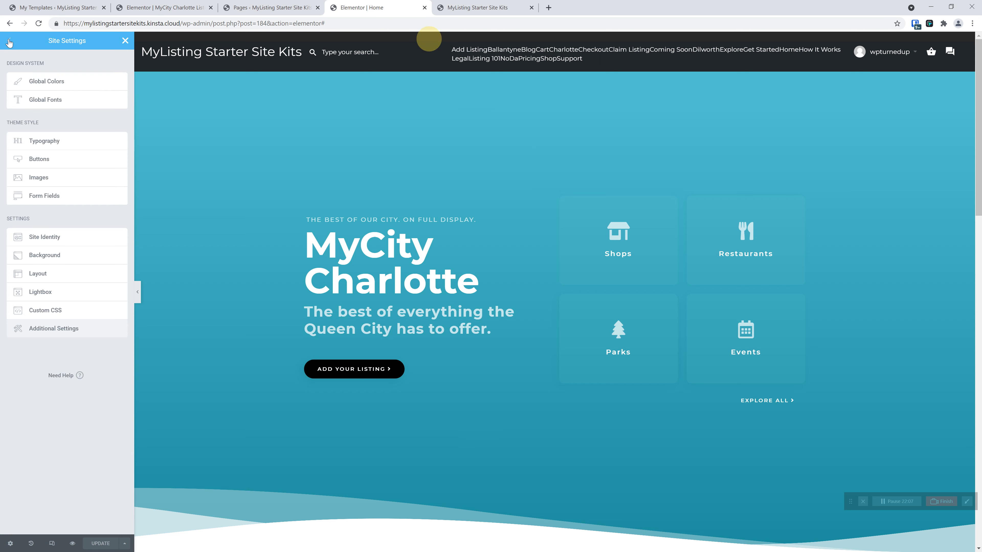
Step: Review the theme style Buttons settings and recheck the Global Colors list
{"action": "left_click", "coordinate": [42, 157]}
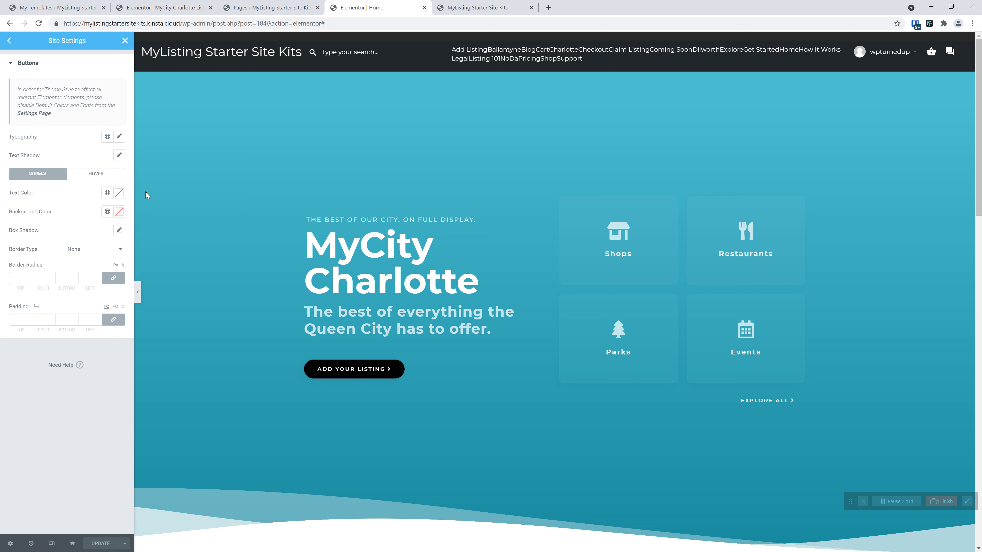
{"action": "left_click", "coordinate": [9, 41]}
{"action": "left_click", "coordinate": [56, 81]}
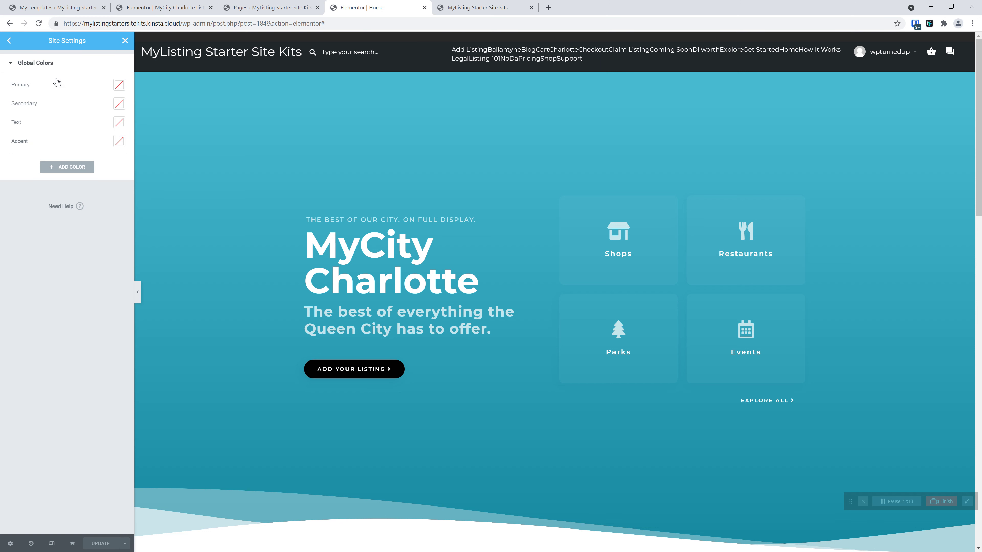
{"action": "left_click", "coordinate": [9, 41]}
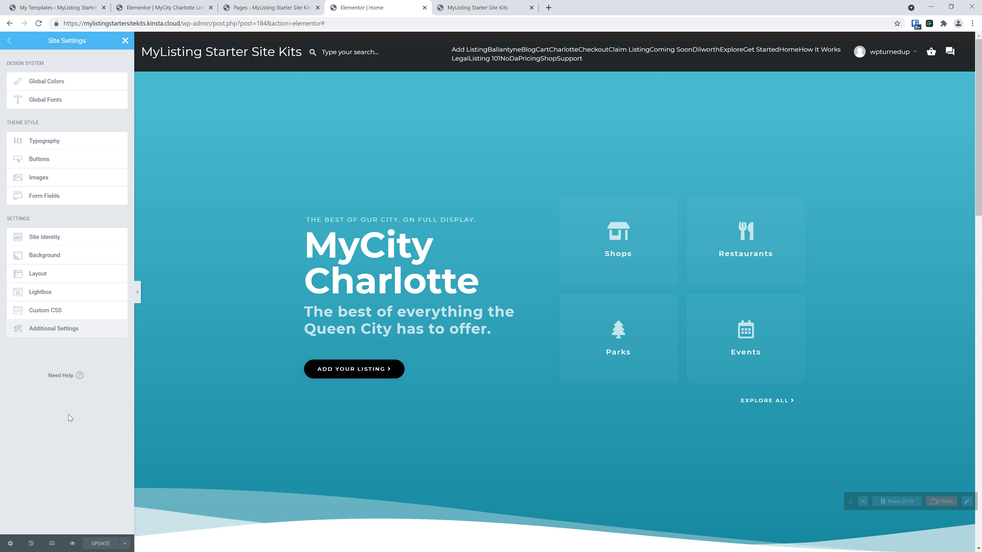
Step: Glance at the live homepage, return to the Home page editor and widen its settings sidebar slightly
{"action": "left_click", "coordinate": [452, 6]}
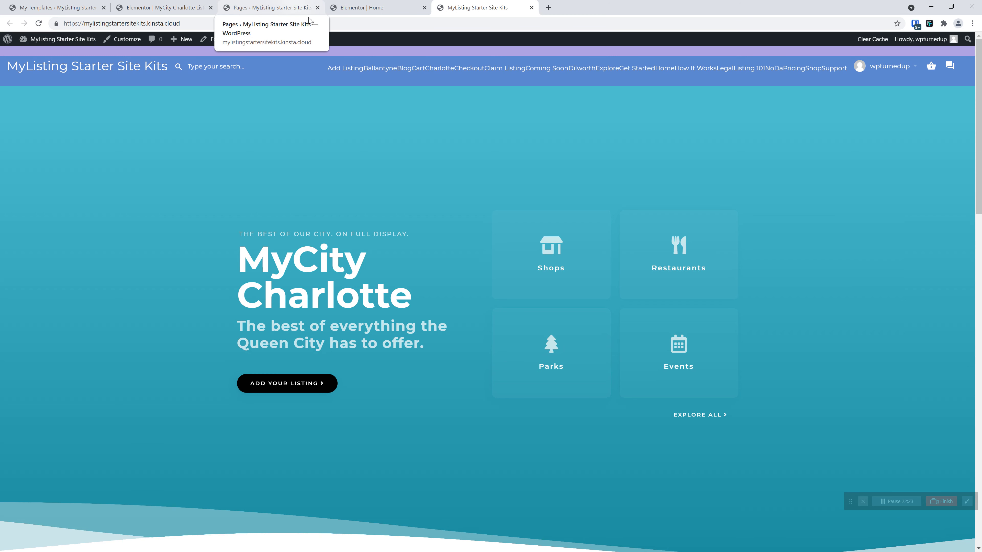
{"action": "left_click", "coordinate": [371, 4]}
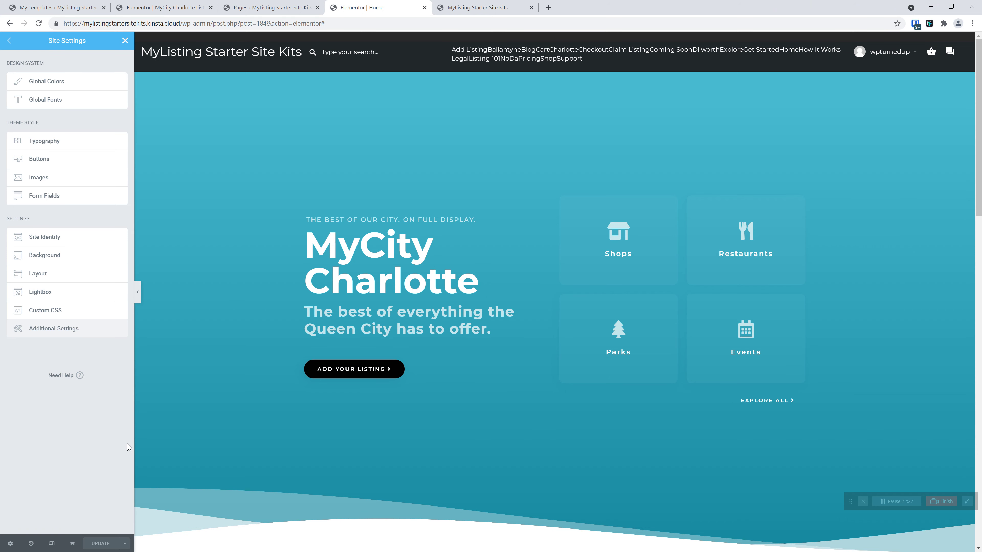
{"action": "left_click_drag", "start_coordinate": [133, 385], "coordinate": [153, 384]}
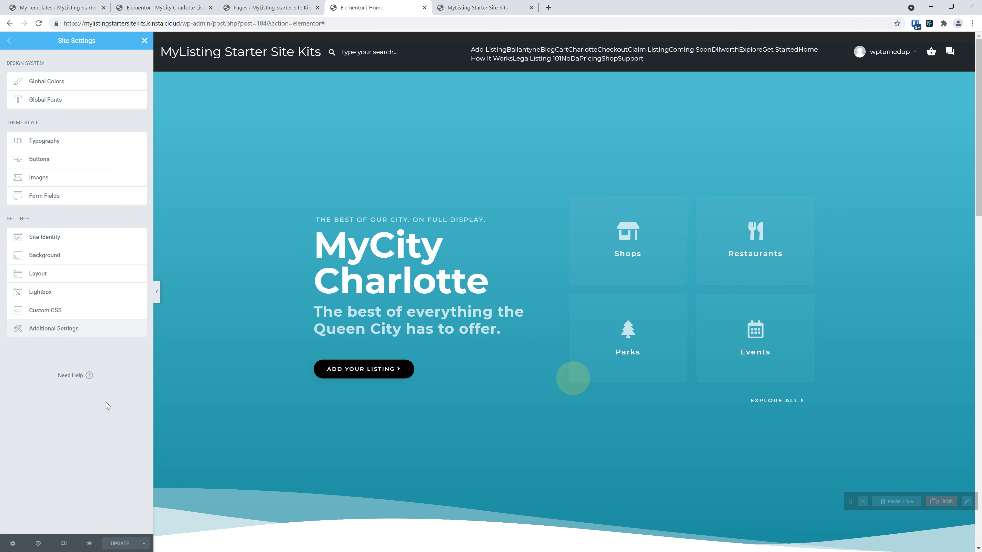
Step: Open the additional Elementor settings in the WordPress admin, check the Experiments section and close that browser tab
{"action": "left_click", "coordinate": [67, 335]}
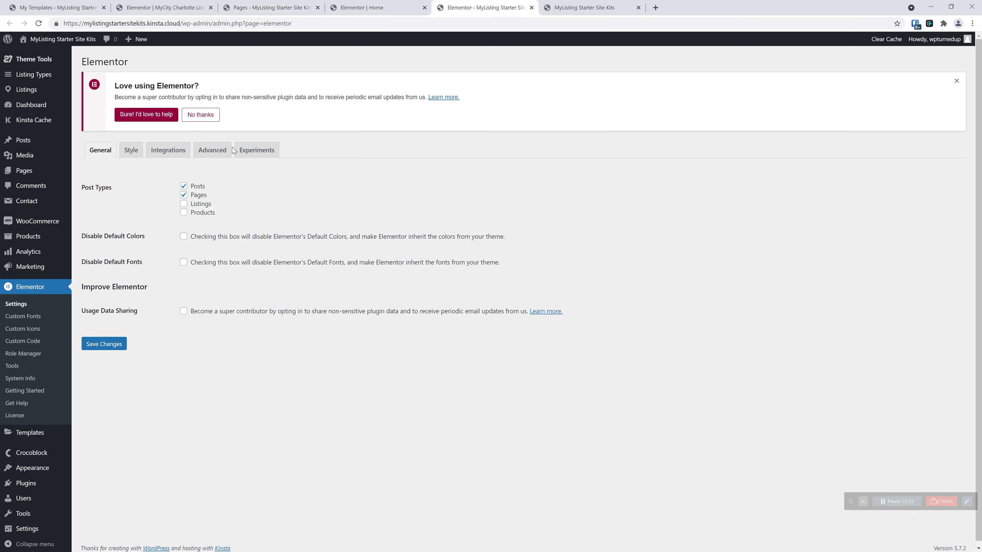
{"action": "left_click", "coordinate": [257, 151]}
{"action": "left_click", "coordinate": [531, 8]}
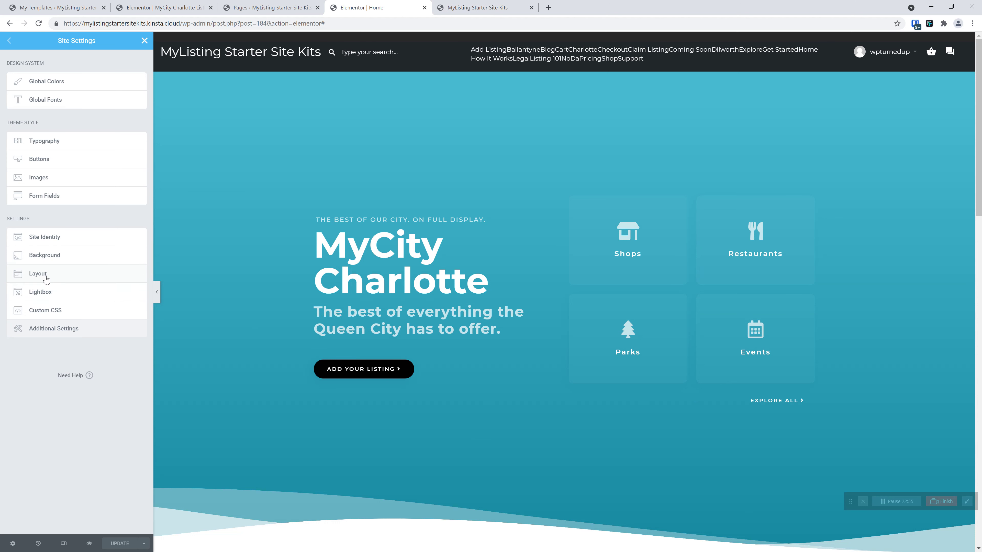
Step: Look over the Lightbox site settings again and leave Site Settings
{"action": "left_click", "coordinate": [40, 292]}
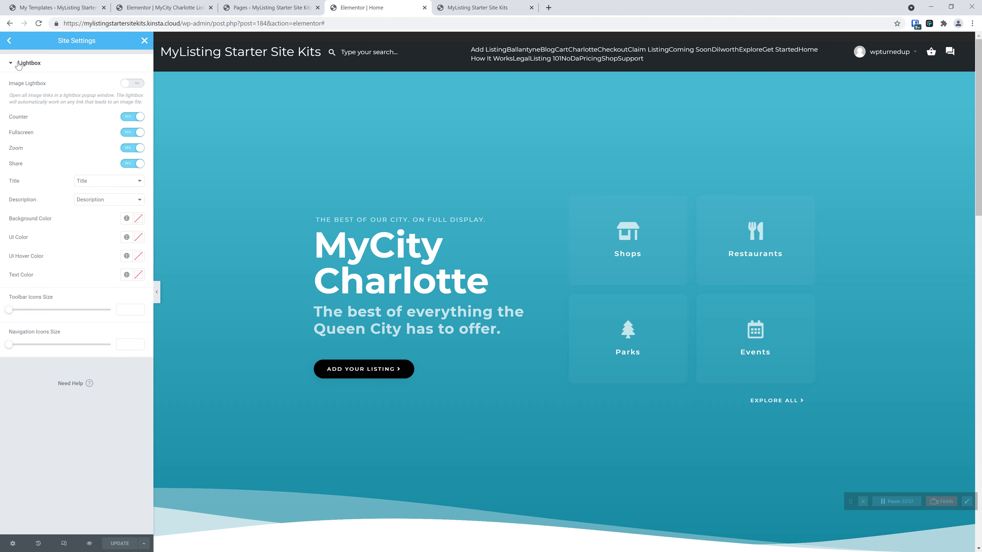
{"action": "left_click", "coordinate": [9, 41]}
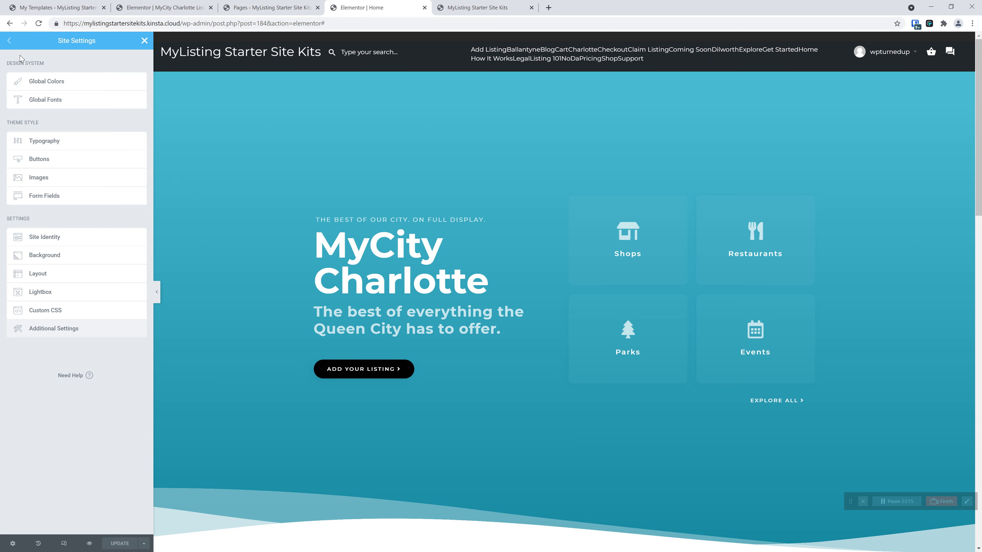
{"action": "left_click", "coordinate": [144, 42]}
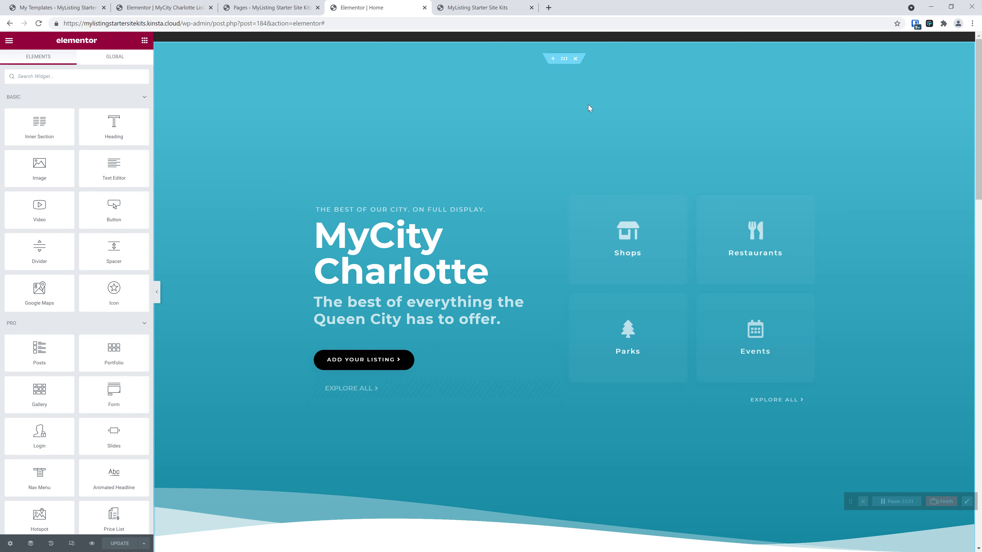
Step: Select the Home page's hero section and set its background type to Classic
{"action": "left_click", "coordinate": [564, 60]}
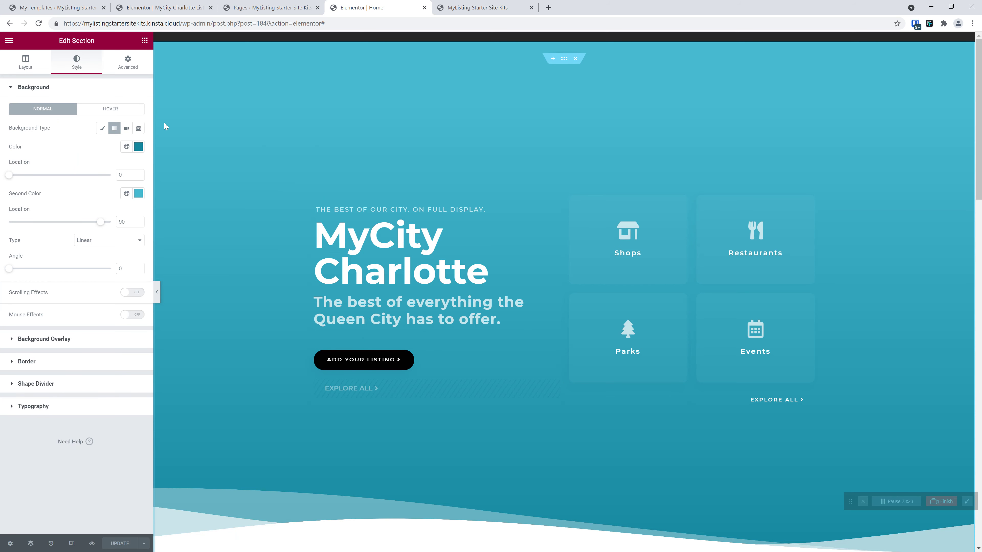
{"action": "left_click", "coordinate": [102, 128]}
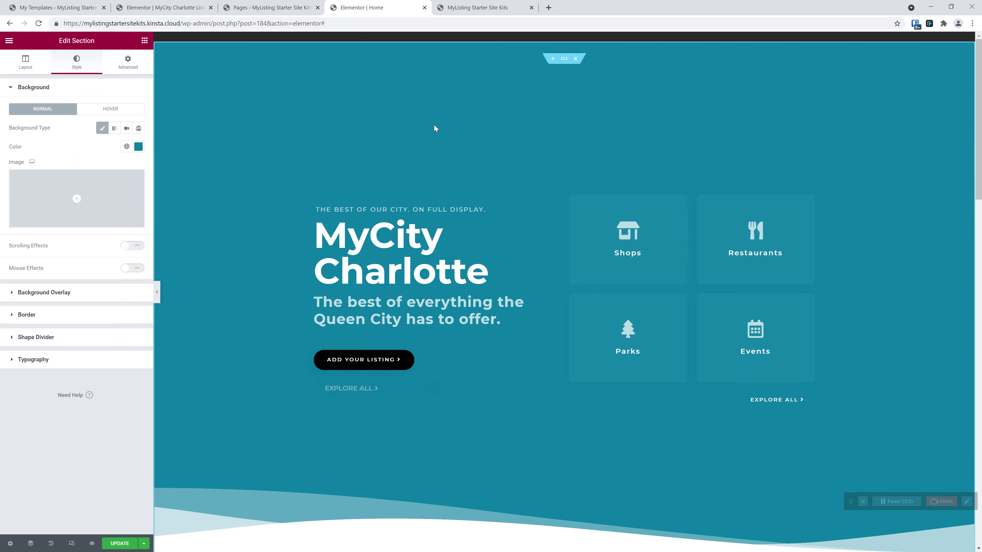
{"action": "left_click", "coordinate": [102, 130]}
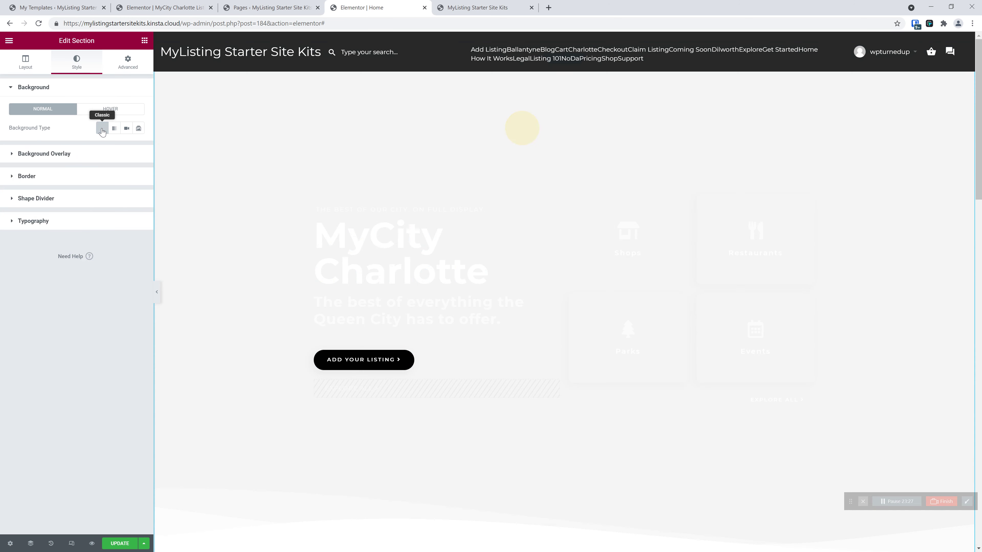
{"action": "left_click", "coordinate": [103, 128]}
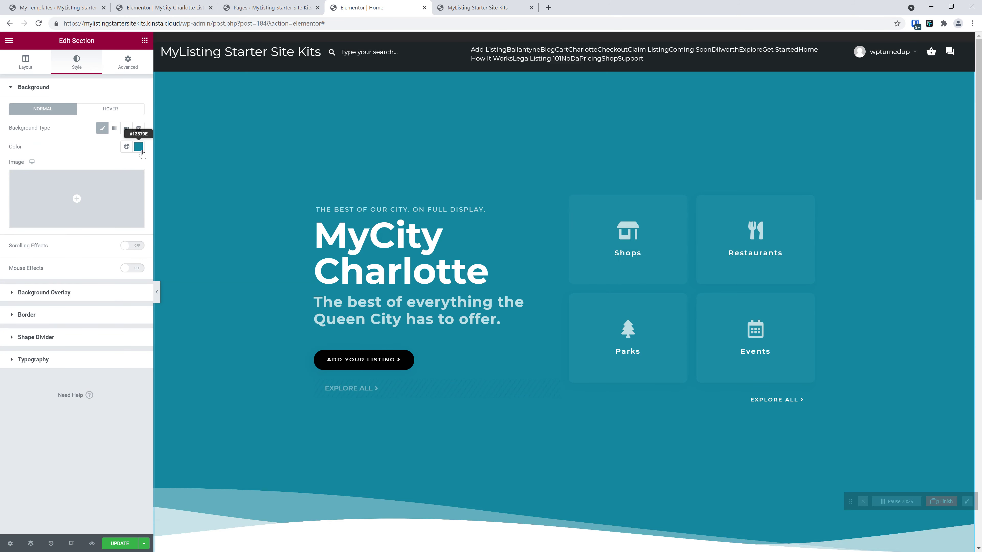
Step: Set the hero section's background color to red #9E1313 and save it as a global color named "Primary Accent"
{"action": "left_click", "coordinate": [139, 147]}
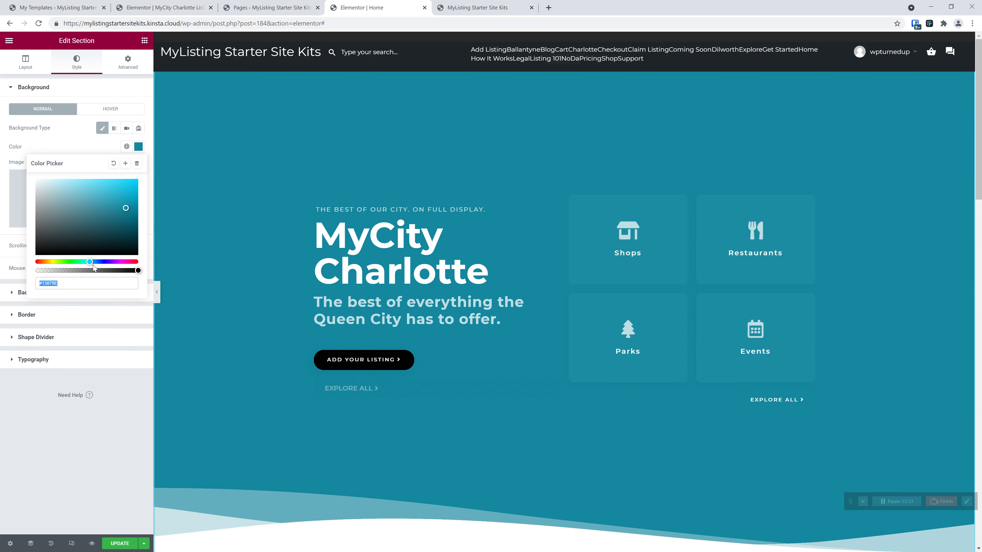
{"action": "left_click_drag", "start_coordinate": [92, 261], "coordinate": [137, 258]}
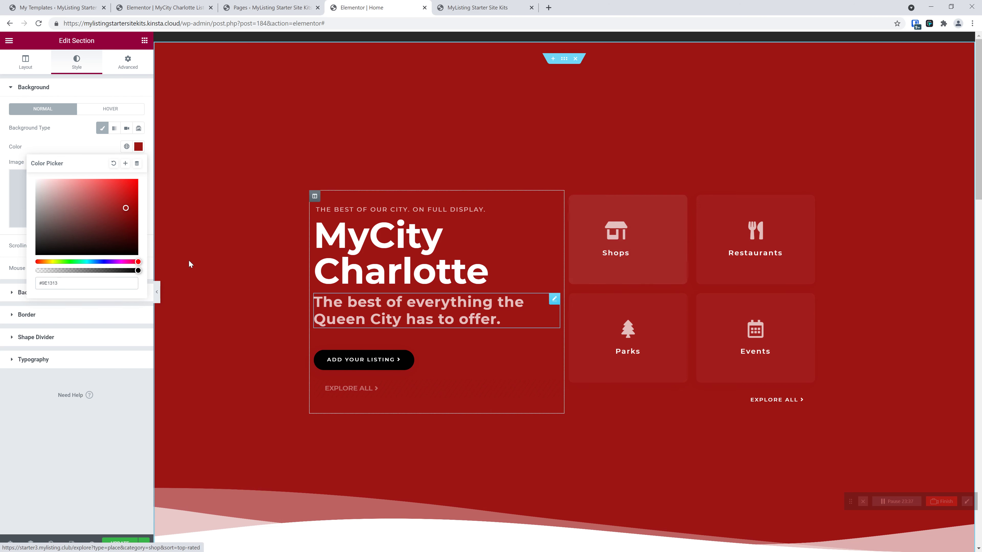
{"action": "left_click", "coordinate": [126, 164]}
{"action": "double_click", "coordinate": [517, 294]}
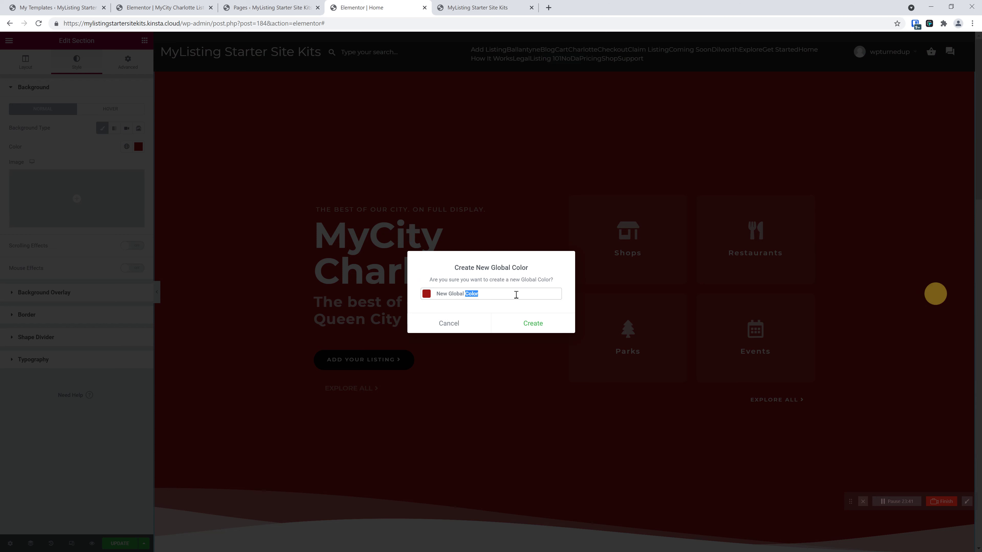
{"action": "key", "text": "ctrl+a"}
{"action": "type", "text": "Primary A"}
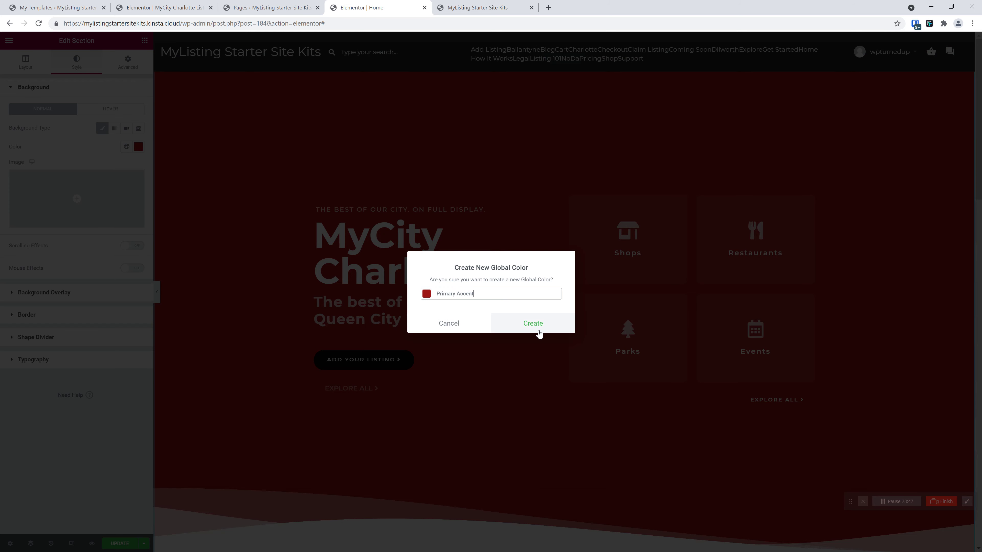
{"action": "left_click", "coordinate": [533, 323]}
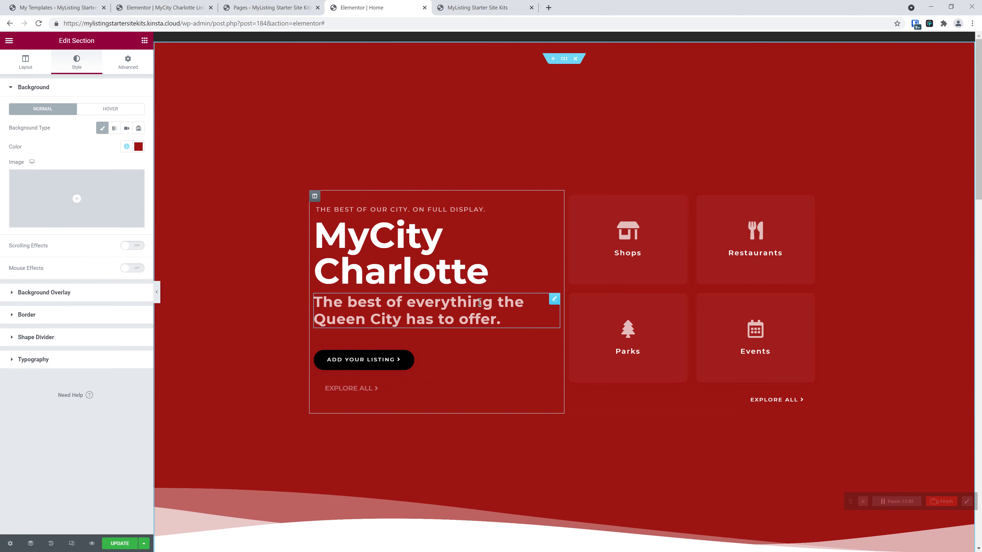
Step: Change the hero section's main heading title to "MyCity New York"
{"action": "left_click", "coordinate": [440, 232]}
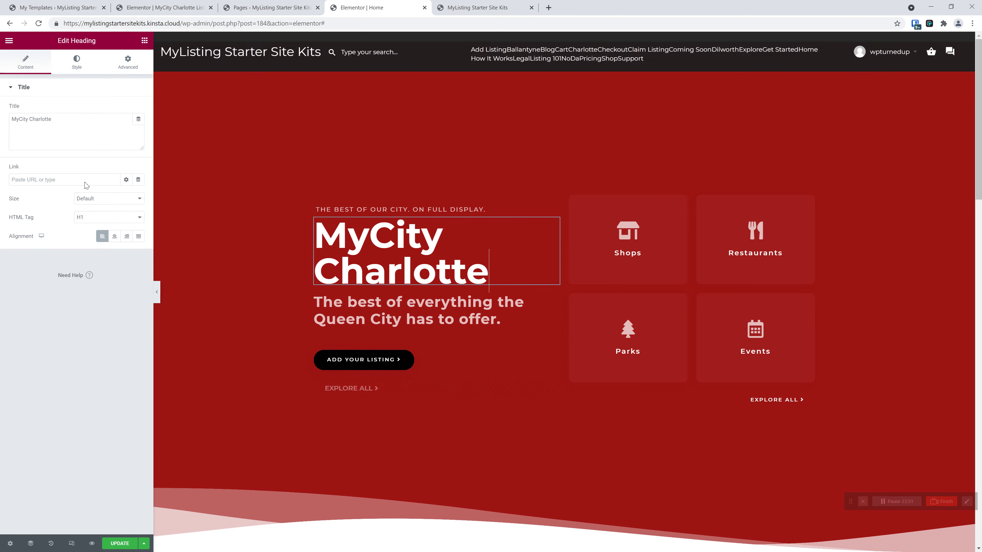
{"action": "triple_click", "coordinate": [56, 122]}
{"action": "double_click", "coordinate": [47, 117]}
{"action": "type", "text": "New York"}
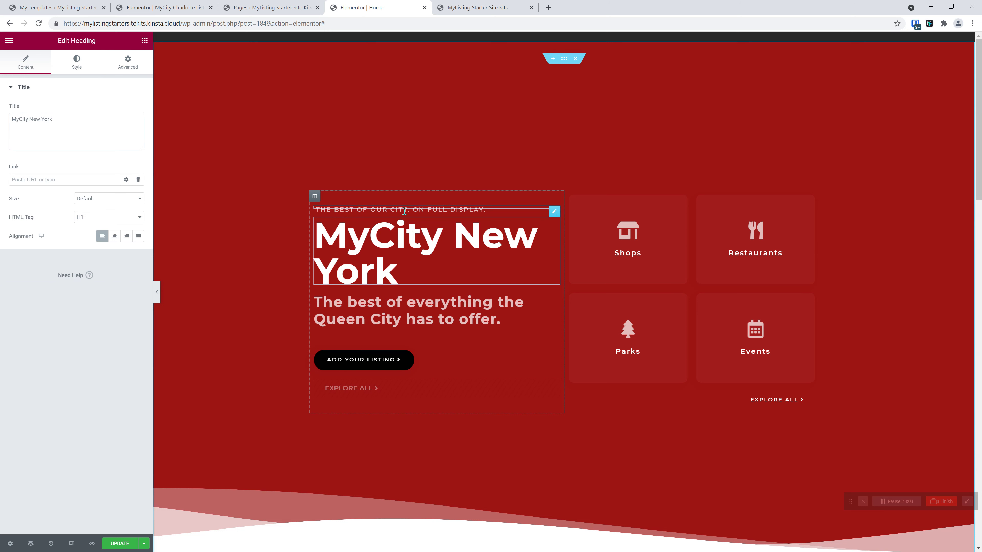
Step: Reword the hero subheading to "The best of everything our city has to offer."
{"action": "left_click", "coordinate": [405, 317]}
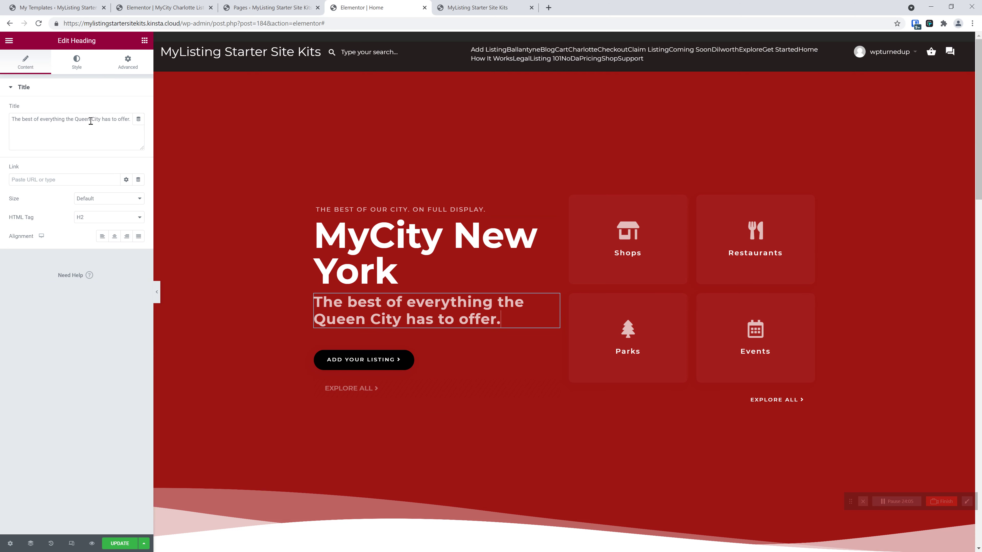
{"action": "left_click_drag", "start_coordinate": [75, 119], "coordinate": [100, 118]}
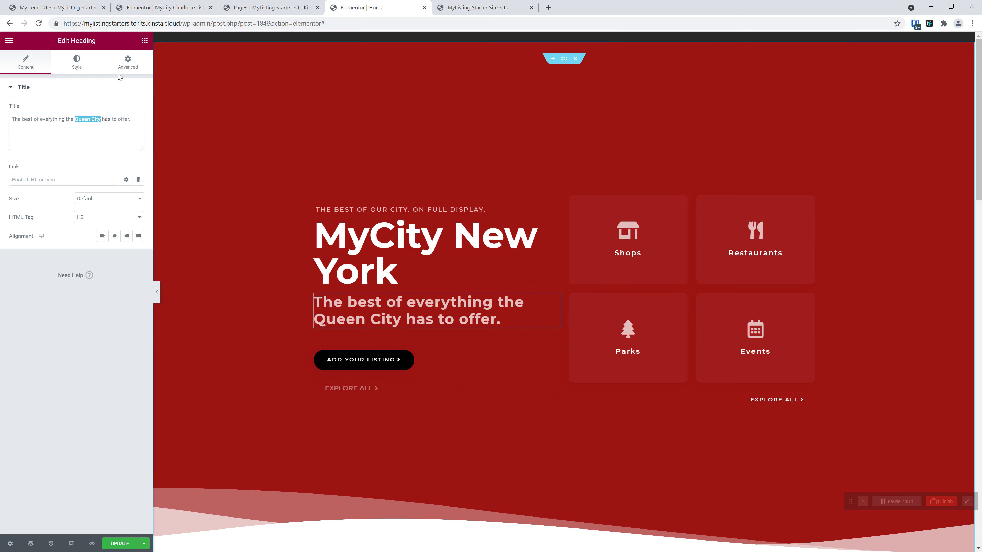
{"action": "left_click", "coordinate": [79, 123]}
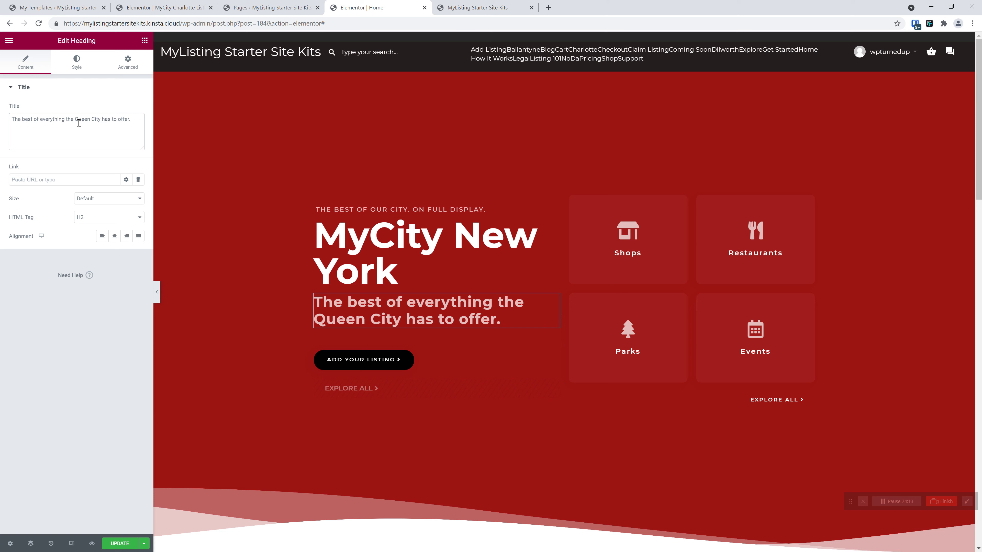
{"action": "left_click_drag", "start_coordinate": [76, 120], "coordinate": [103, 120]}
{"action": "key", "text": "BackSpace"}
{"action": "key", "text": "BackSpace"}
{"action": "key", "text": "BackSpace"}
{"action": "type", "text": "our city h"}
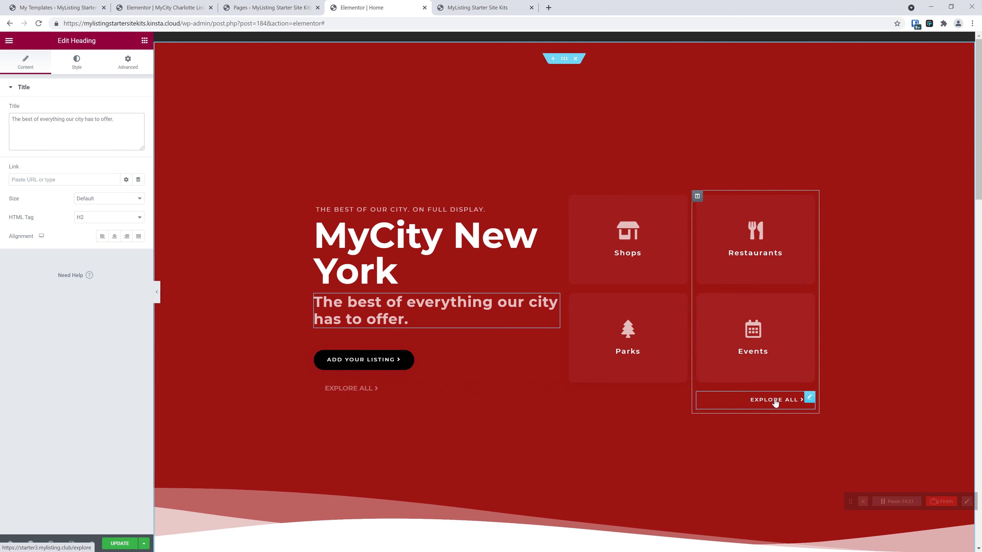
Step: Set the first gradient color of the Heard Around Town section's background to the Primary Accent global color
{"action": "scroll", "coordinate": [469, 214], "scroll_direction": "down", "scroll_amount": 1}
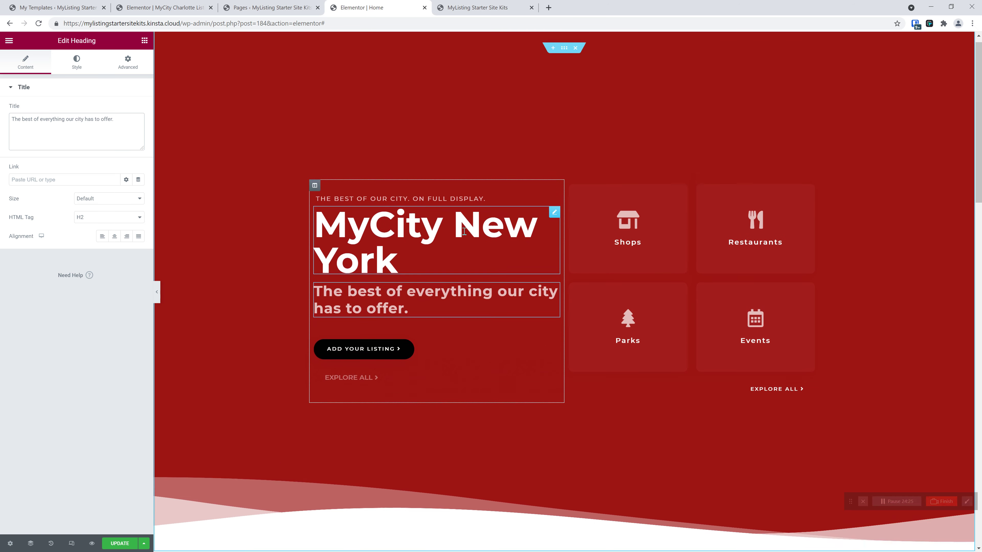
{"action": "scroll", "coordinate": [468, 214], "scroll_direction": "down", "scroll_amount": 12}
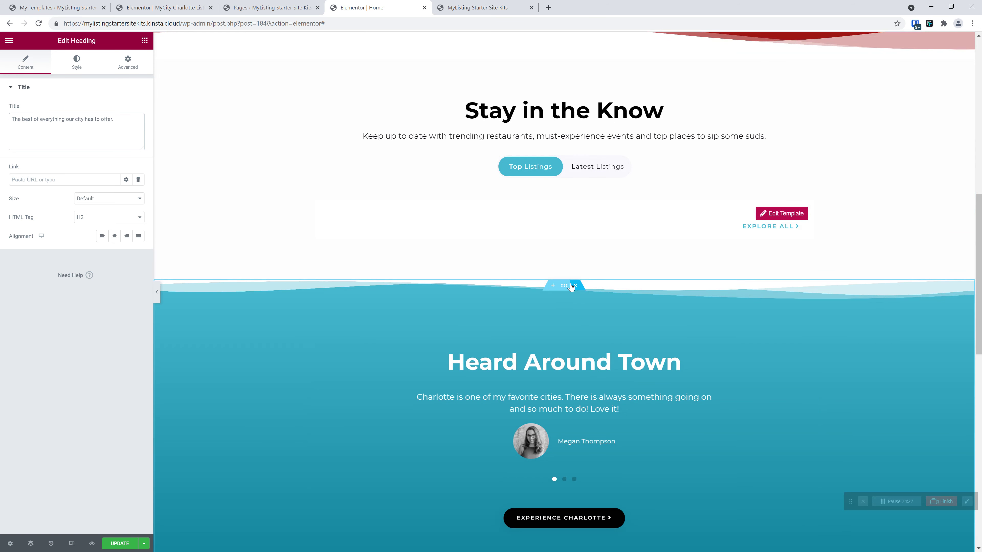
{"action": "left_click", "coordinate": [563, 285]}
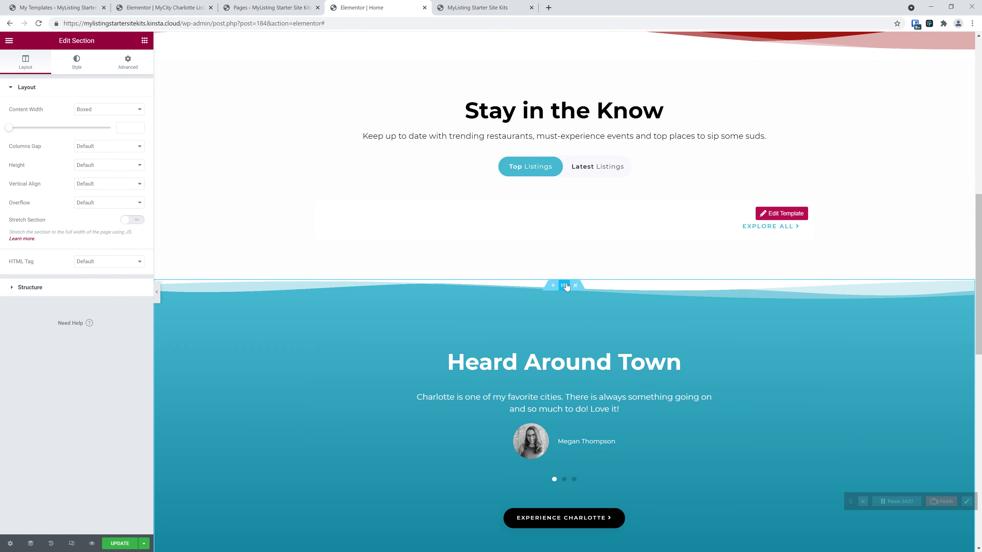
{"action": "left_click", "coordinate": [77, 62]}
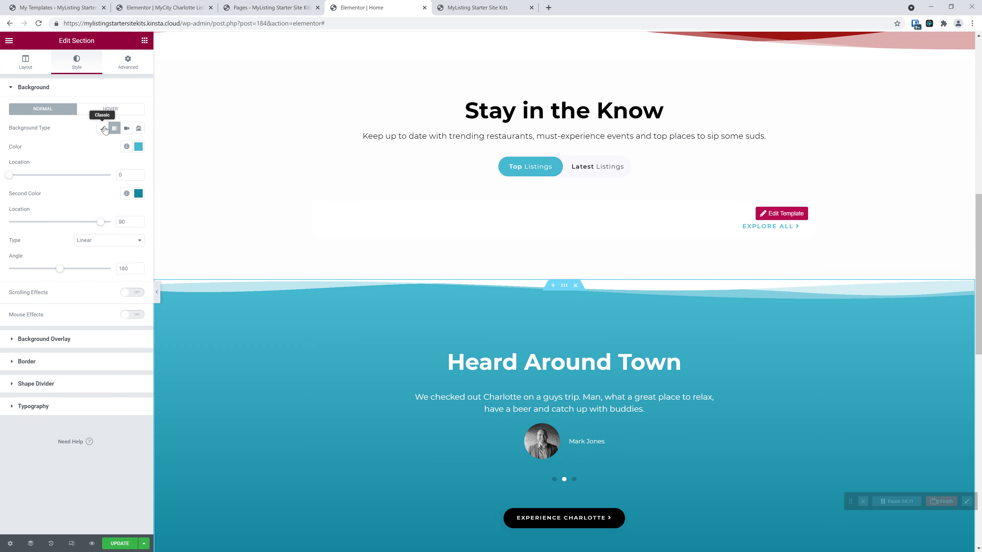
{"action": "scroll", "coordinate": [325, 387], "scroll_direction": "down", "scroll_amount": 1}
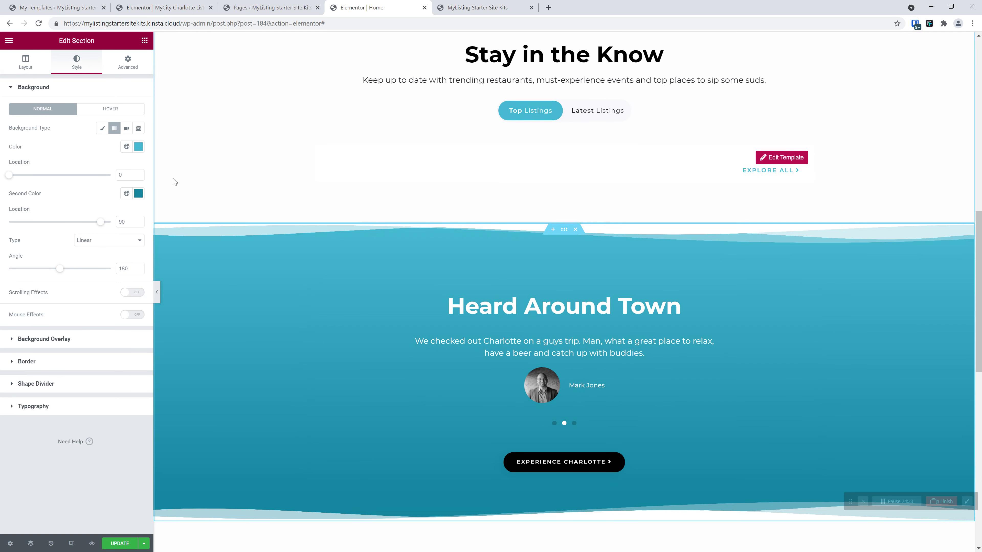
{"action": "left_click", "coordinate": [126, 147]}
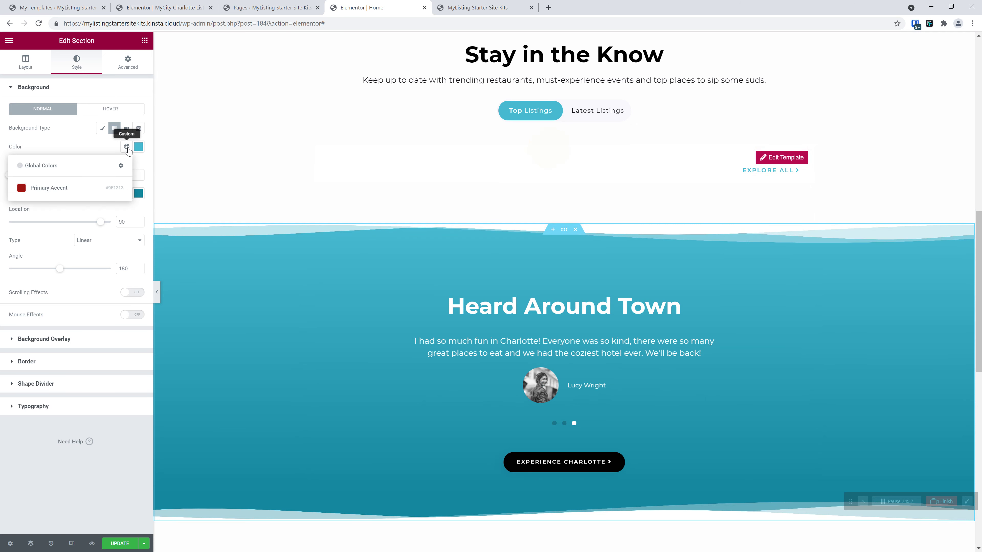
{"action": "left_click", "coordinate": [49, 188]}
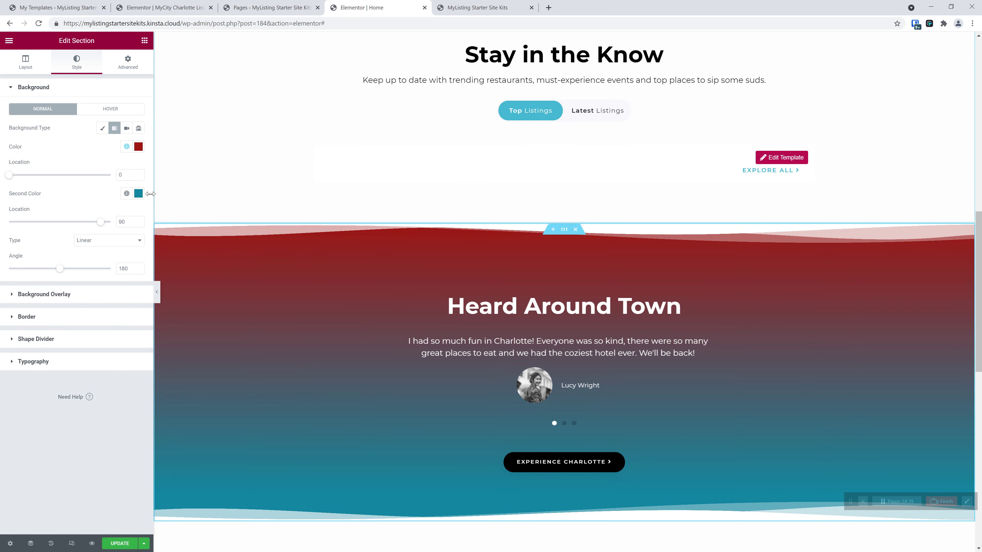
Step: Try Primary Accent as the section's second gradient color and custom #864E4E as the first, then reapply Primary Accent to the first
{"action": "left_click", "coordinate": [127, 194]}
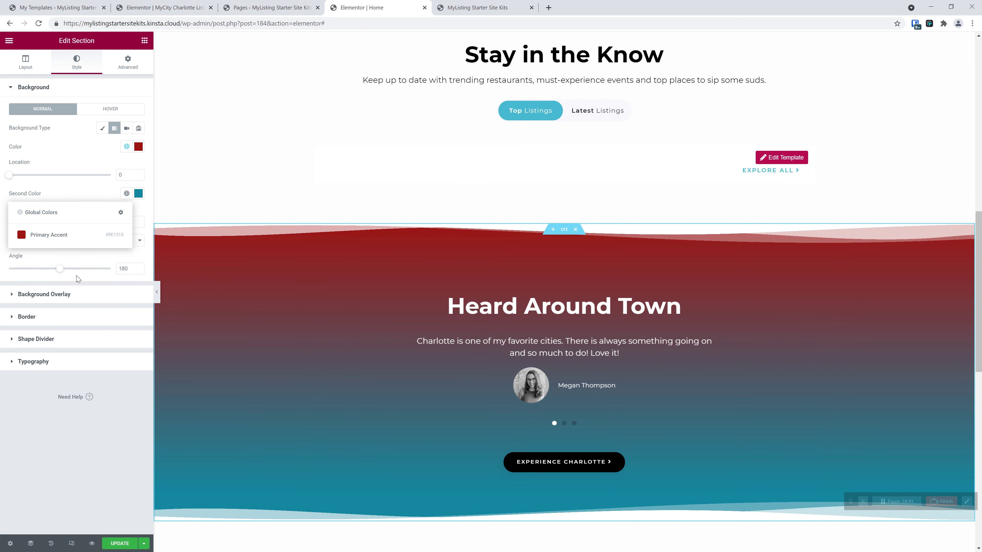
{"action": "left_click", "coordinate": [57, 237]}
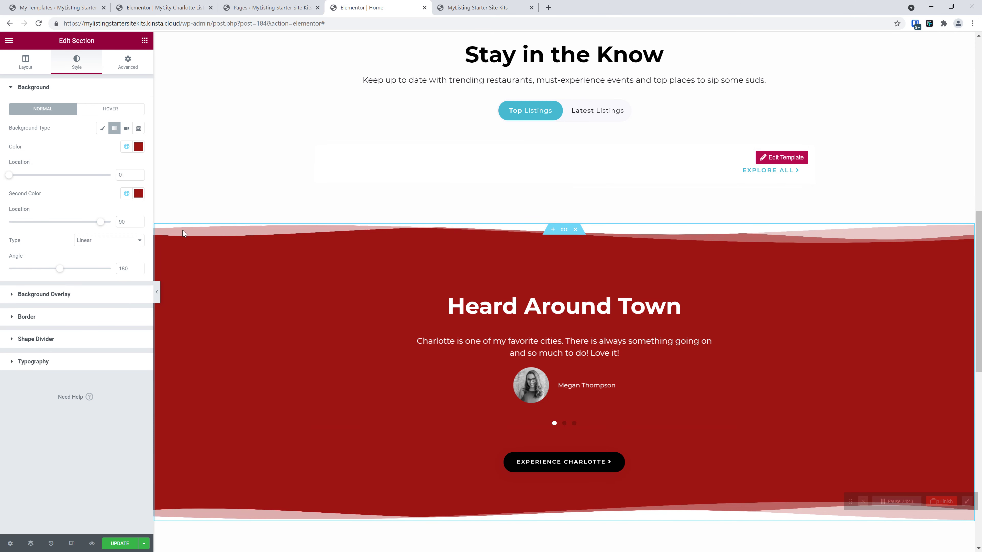
{"action": "left_click", "coordinate": [139, 193]}
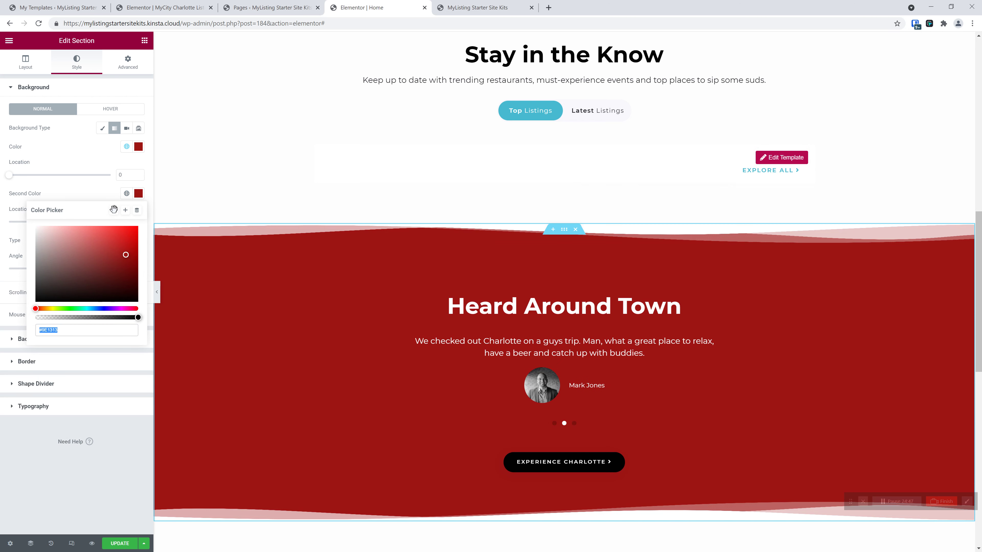
{"action": "left_click", "coordinate": [127, 193]}
{"action": "left_click", "coordinate": [57, 236]}
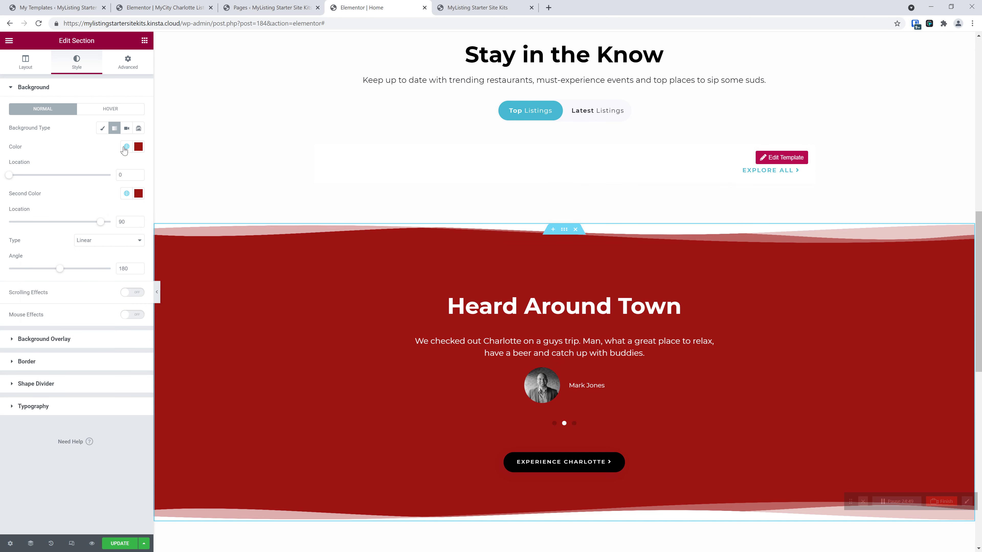
{"action": "left_click", "coordinate": [137, 149]}
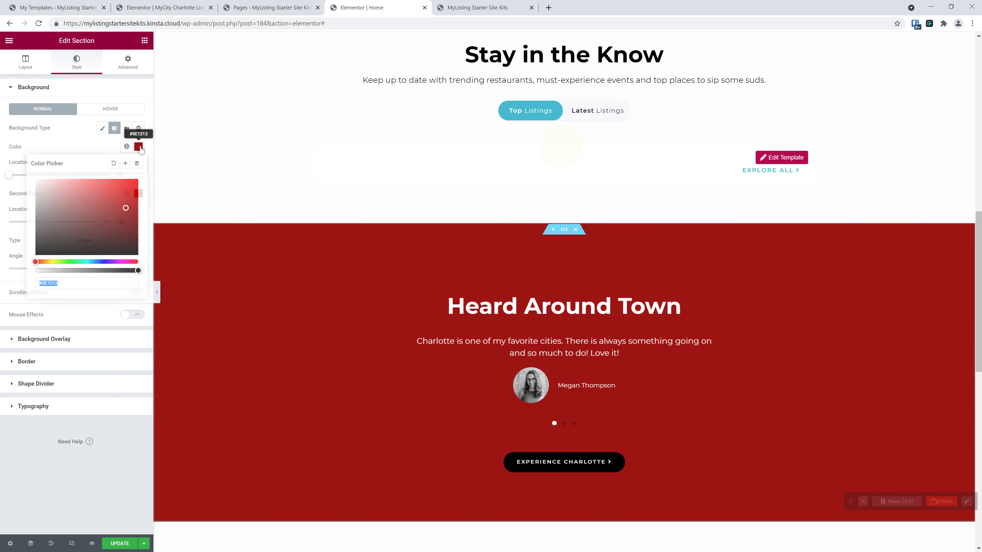
{"action": "left_click", "coordinate": [78, 215]}
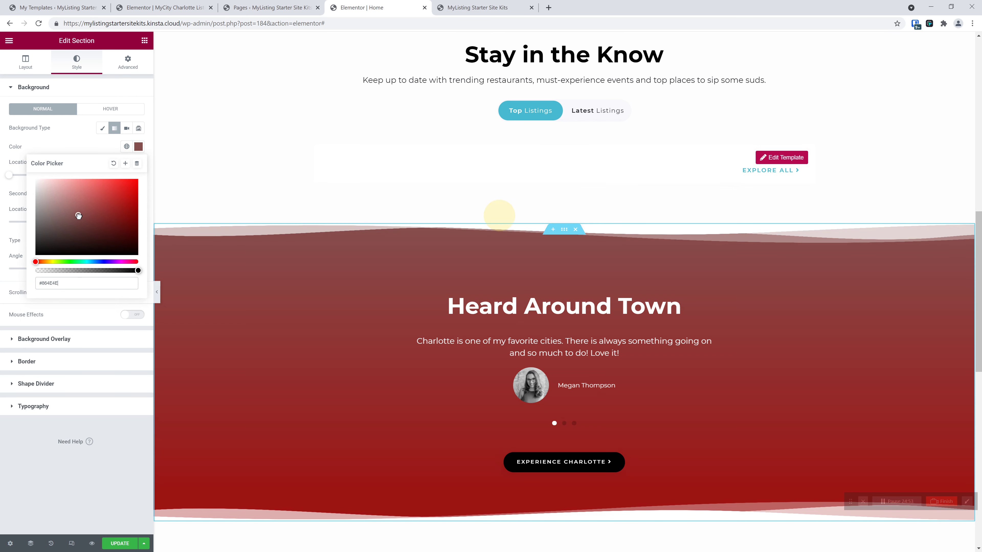
{"action": "left_click", "coordinate": [126, 150]}
{"action": "left_click", "coordinate": [33, 187]}
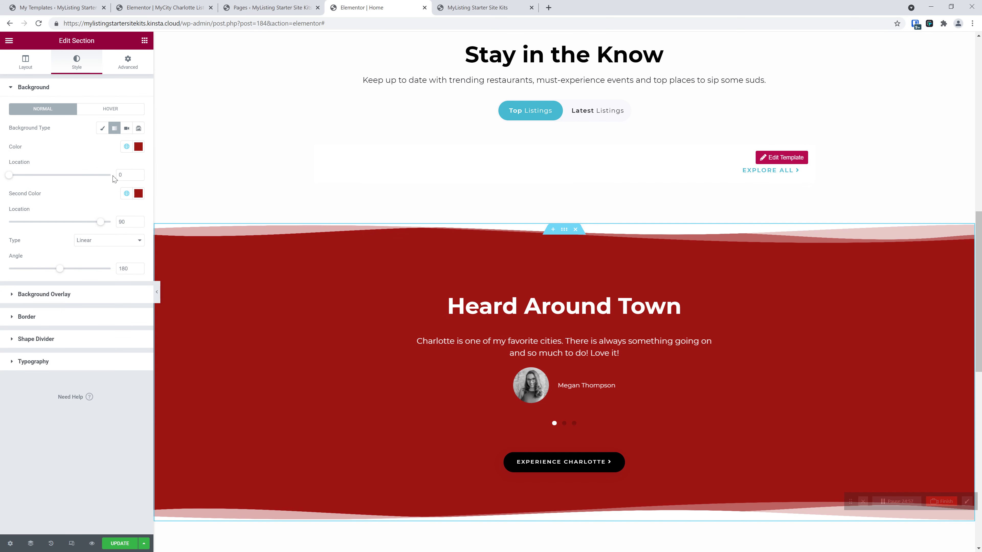
Step: Set the section's second gradient color to darker red #7B0E0E and save it as a global color named "Primary Accent (Dark)"
{"action": "left_click", "coordinate": [140, 194]}
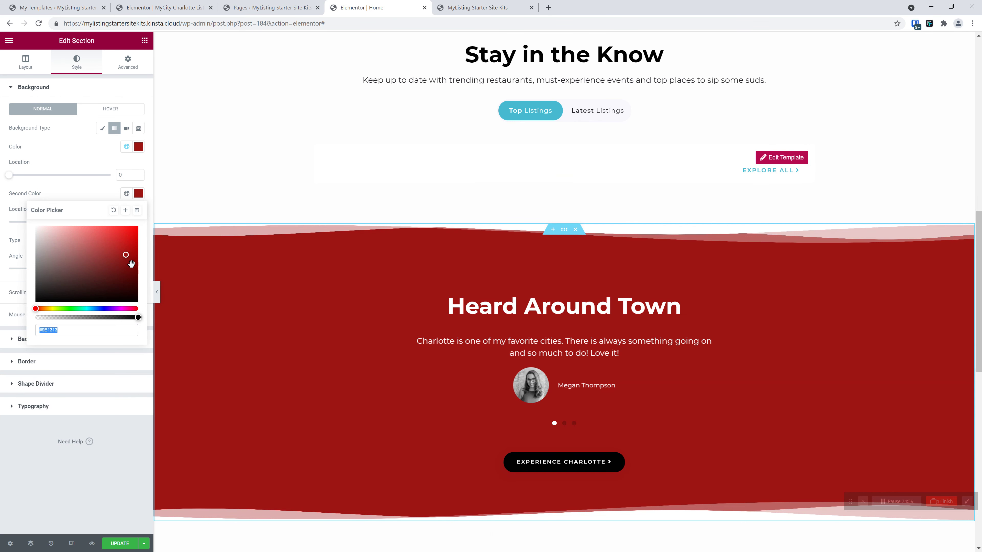
{"action": "left_click", "coordinate": [126, 266]}
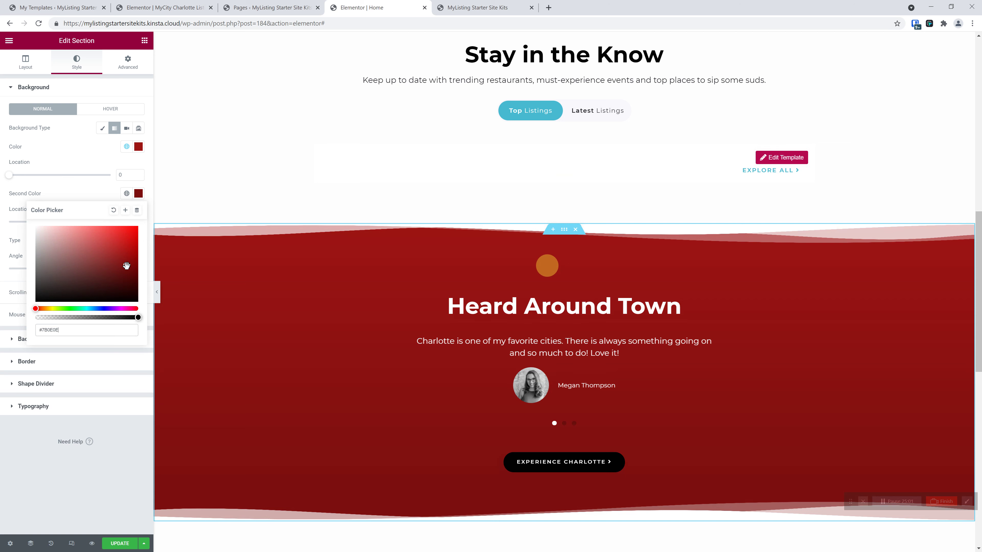
{"action": "left_click", "coordinate": [125, 212]}
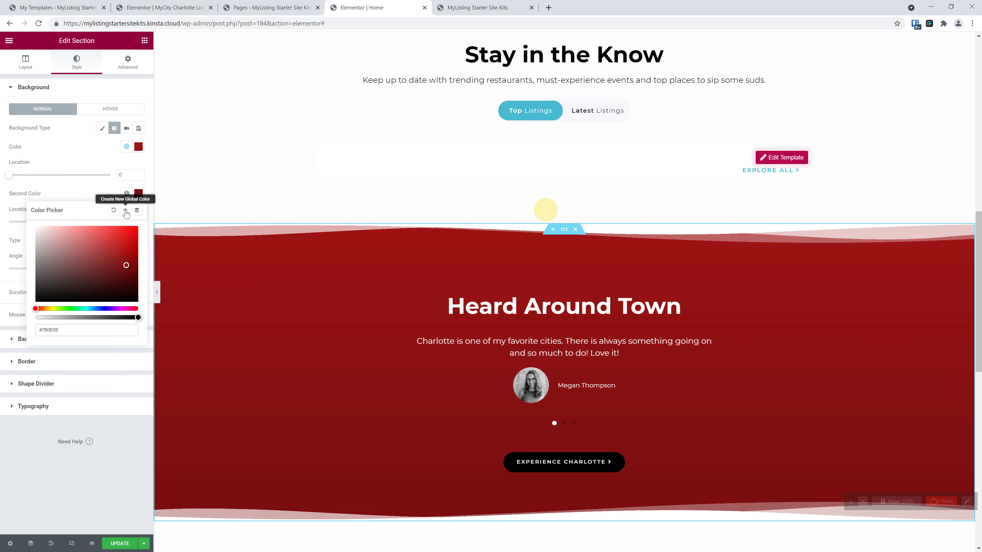
{"action": "triple_click", "coordinate": [463, 293]}
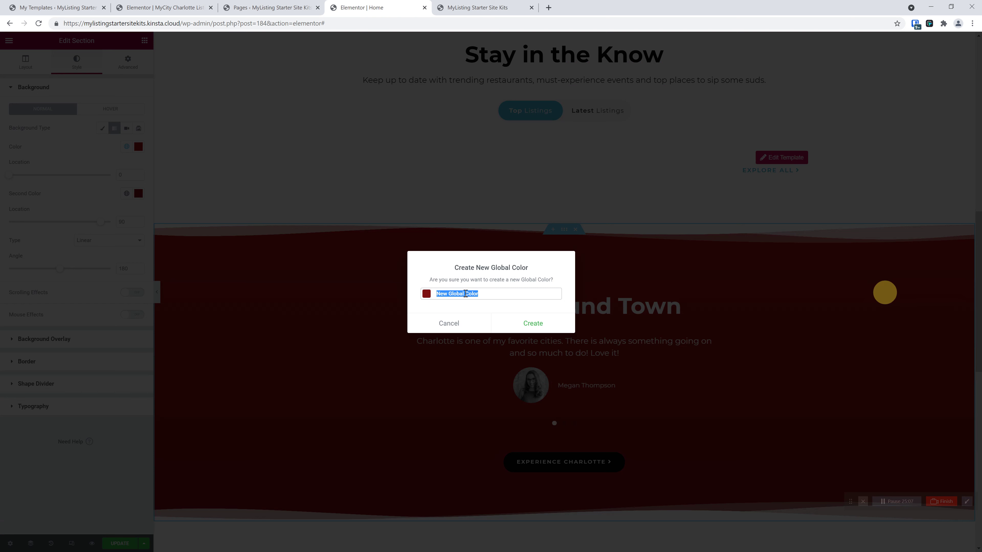
{"action": "type", "text": "Primary"}
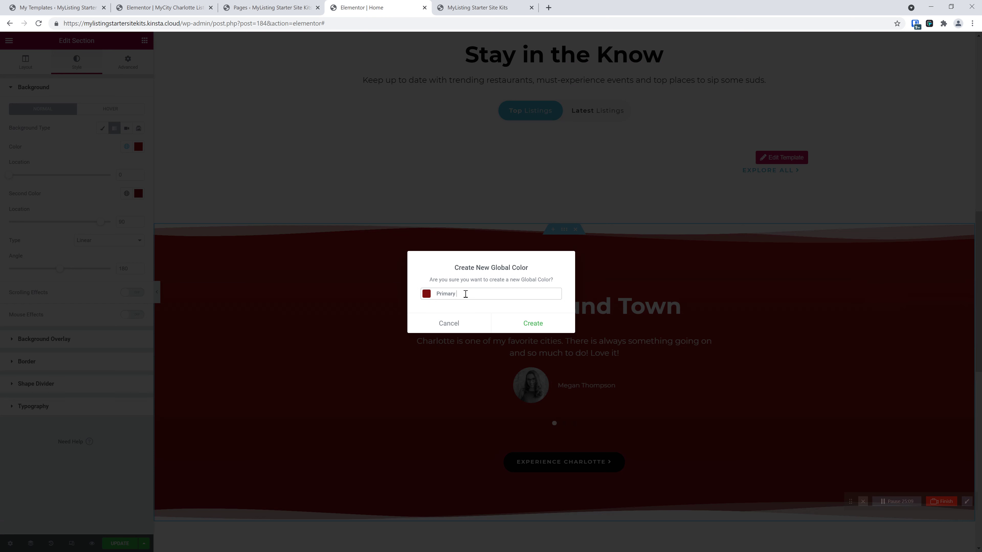
{"action": "type", "text": " Accent (Dark"}
{"action": "left_click", "coordinate": [518, 318]}
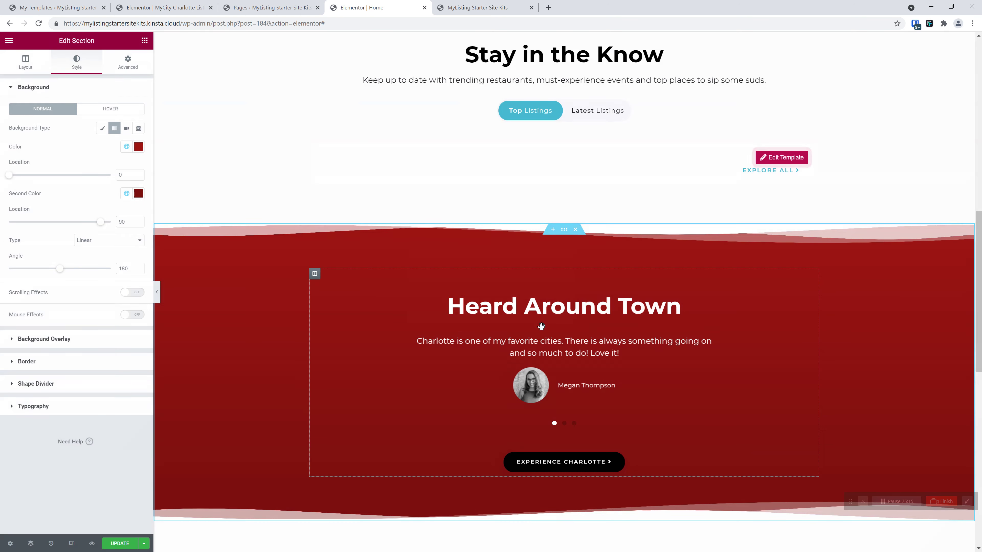
Step: Save the Home page changes, glance at the WordPress Pages list and return to the Home page editor
{"action": "scroll", "coordinate": [429, 259], "scroll_direction": "down", "scroll_amount": 8}
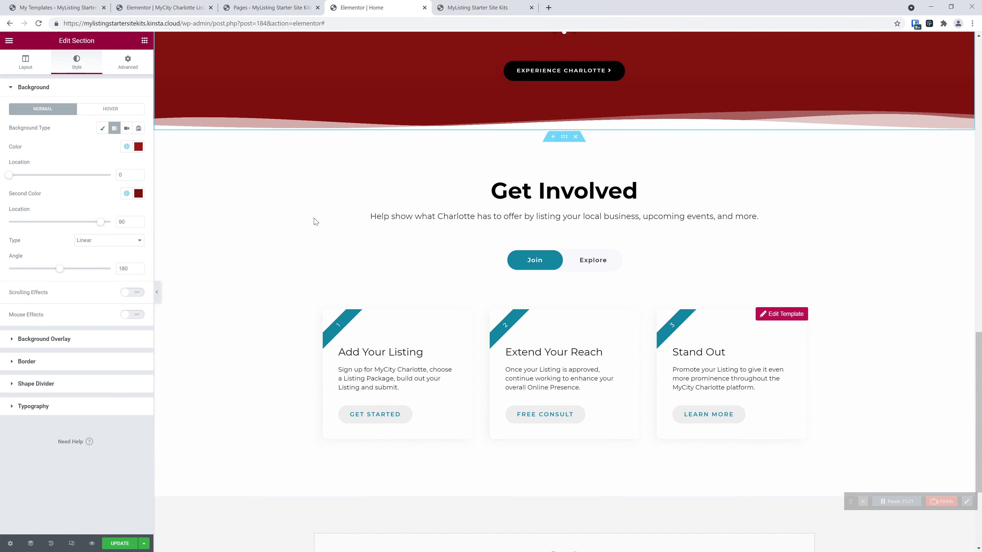
{"action": "left_click", "coordinate": [114, 543]}
{"action": "left_click", "coordinate": [271, 7]}
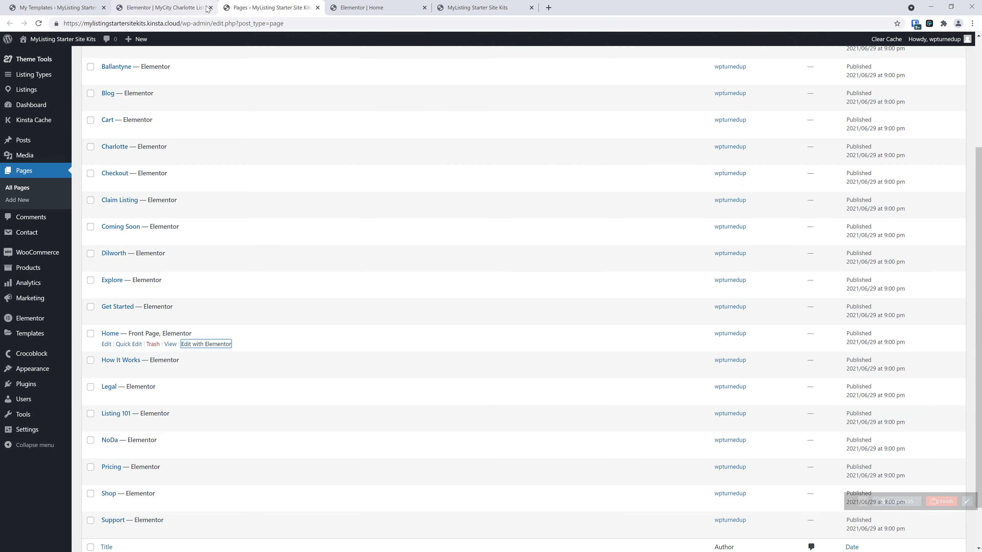
{"action": "left_click", "coordinate": [361, 7]}
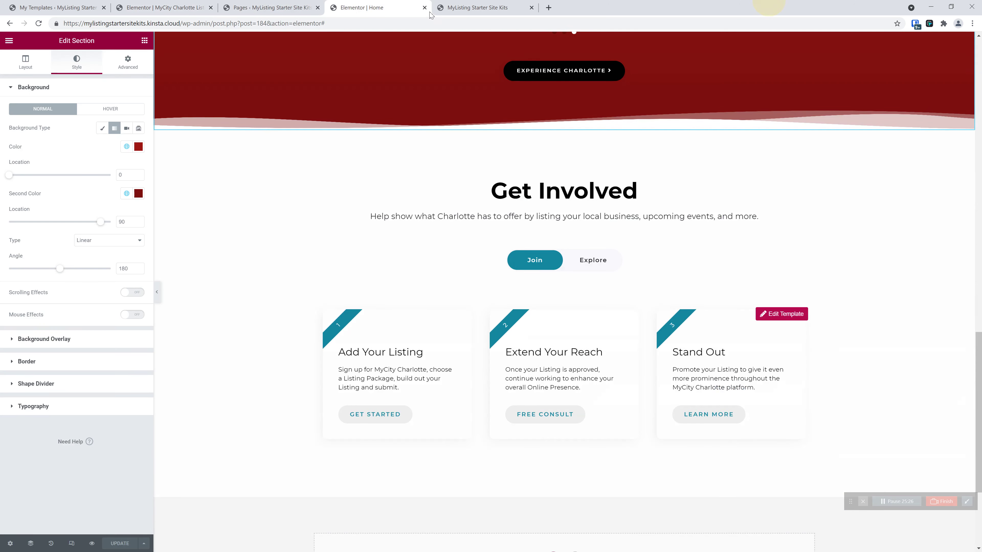
Step: Set the Get Involved switcher's handler color in the Disable state to the Primary Accent global color
{"action": "left_click", "coordinate": [650, 264]}
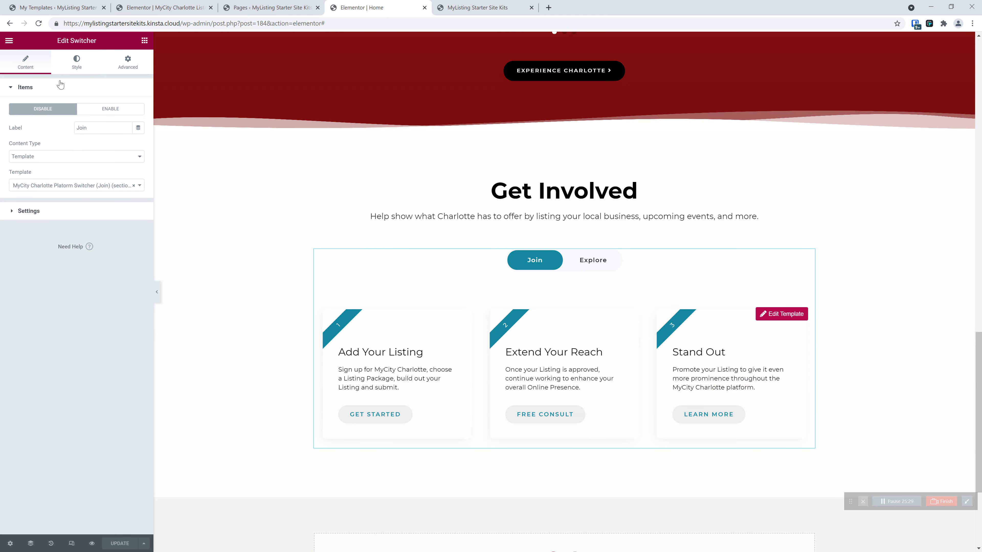
{"action": "left_click", "coordinate": [77, 61]}
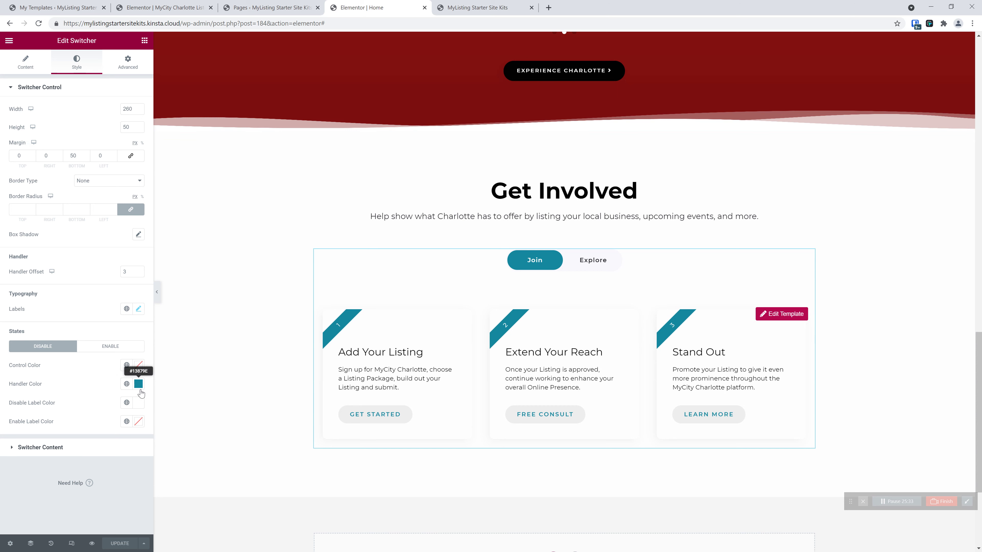
{"action": "left_click", "coordinate": [127, 384]}
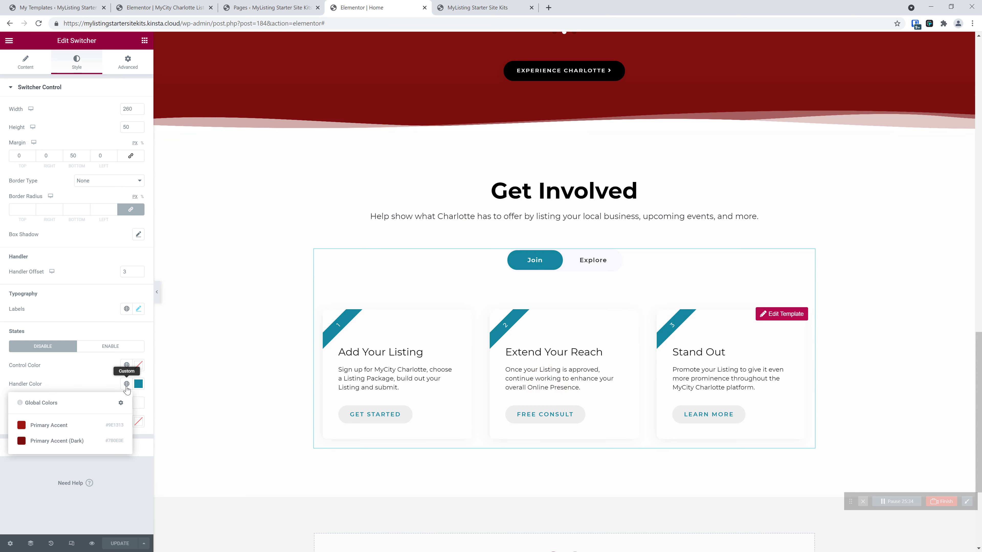
{"action": "left_click", "coordinate": [56, 425]}
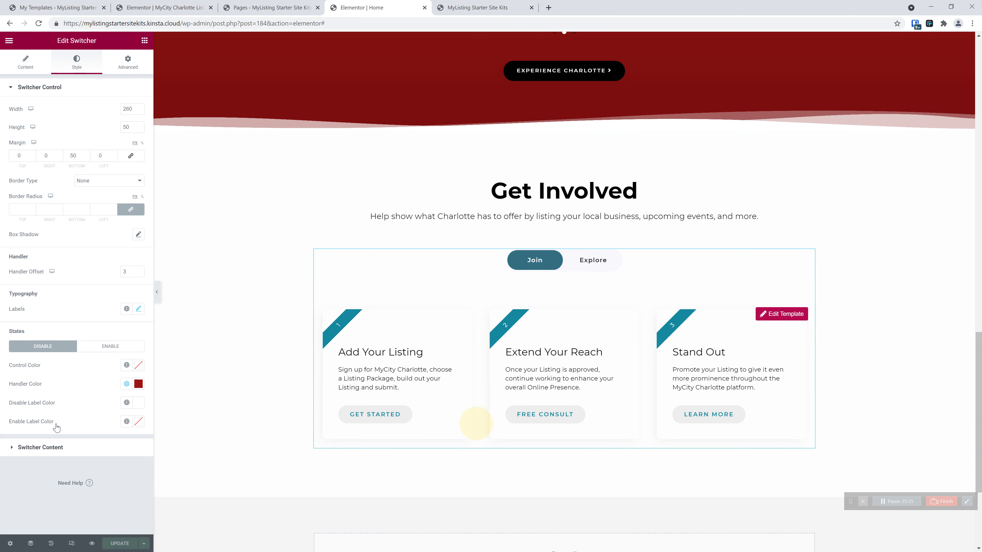
Step: Set the Get Involved switcher's Enable-state handler color to Primary Accent (Dark) and preview it by toggling between Join and Explore
{"action": "left_click", "coordinate": [91, 349]}
{"action": "left_click", "coordinate": [126, 384]}
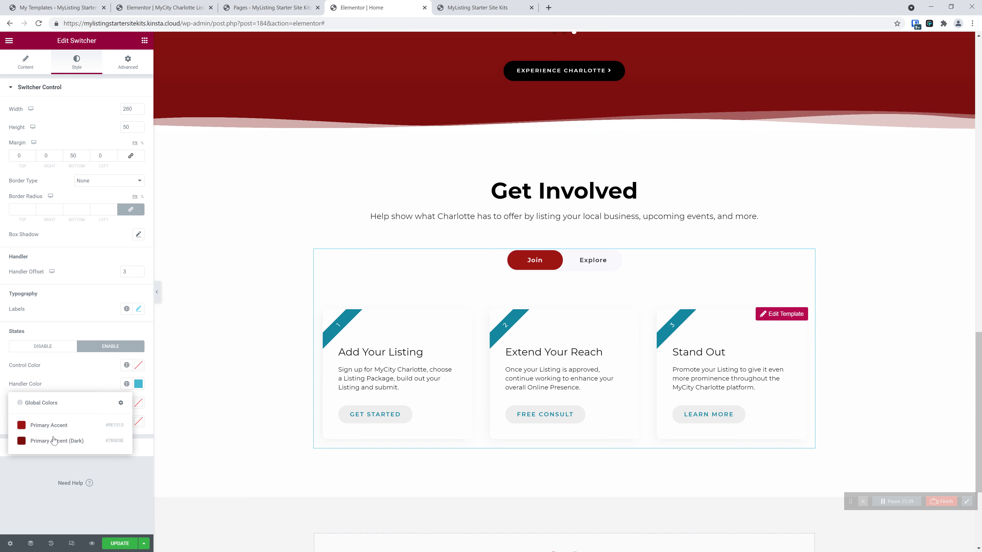
{"action": "left_click", "coordinate": [59, 444]}
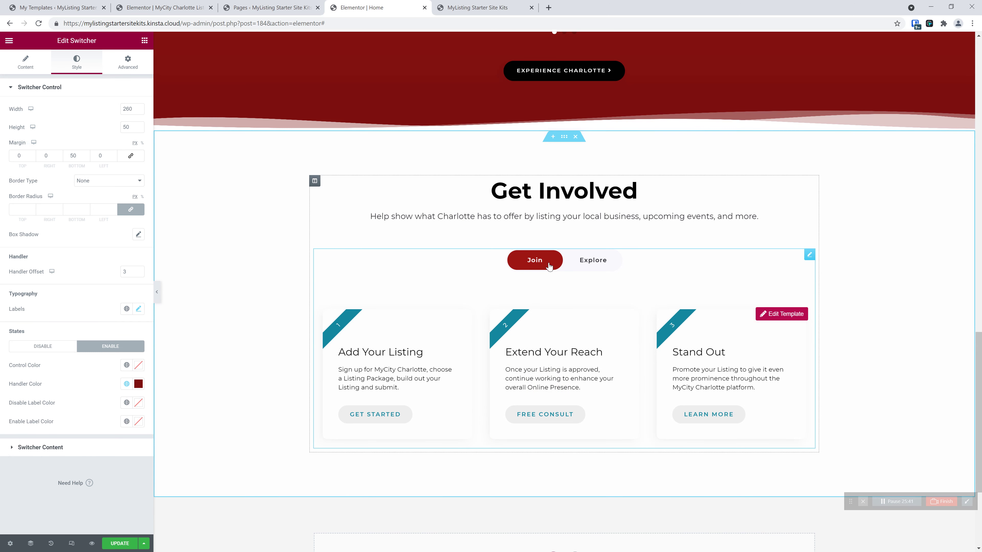
{"action": "left_click", "coordinate": [581, 266]}
{"action": "left_click", "coordinate": [535, 260]}
{"action": "left_click", "coordinate": [593, 261]}
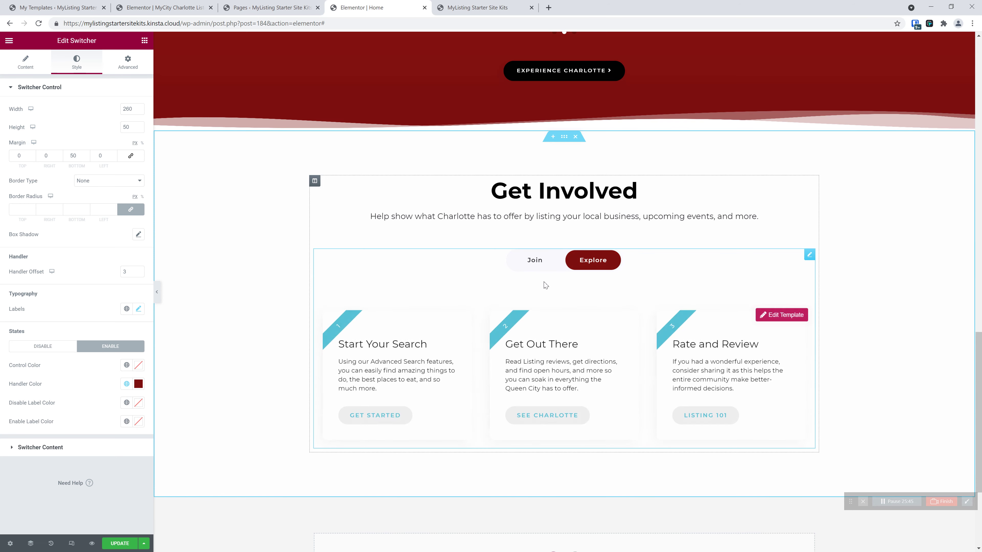
Step: Open the style settings of the Stay in the Know section's switcher to examine its handler color
{"action": "scroll", "coordinate": [545, 278], "scroll_direction": "down", "scroll_amount": 2}
{"action": "scroll", "coordinate": [500, 293], "scroll_direction": "up", "scroll_amount": 5}
{"action": "scroll", "coordinate": [500, 293], "scroll_direction": "up", "scroll_amount": 8}
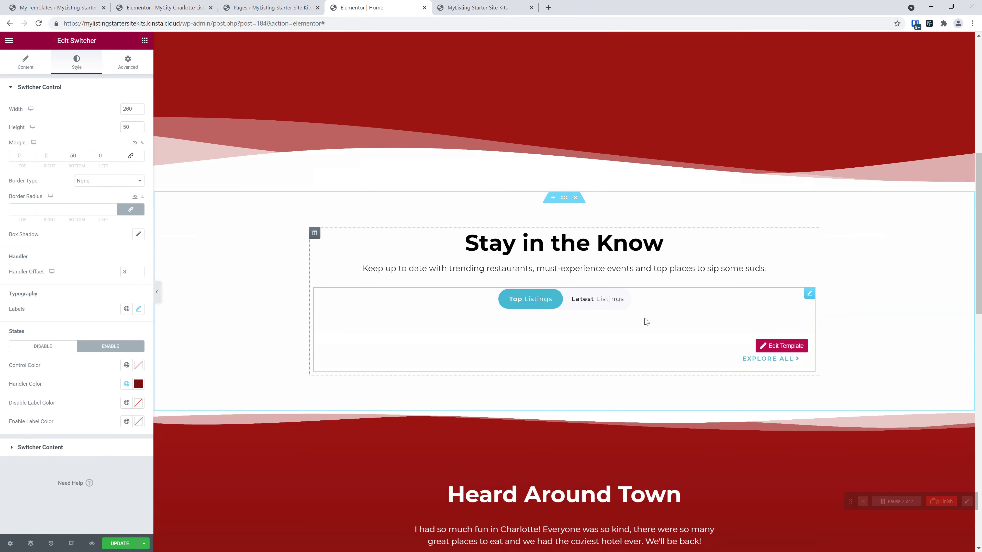
{"action": "left_click", "coordinate": [665, 309]}
{"action": "left_click", "coordinate": [76, 62]}
{"action": "scroll", "coordinate": [385, 267], "scroll_direction": "down", "scroll_amount": 10}
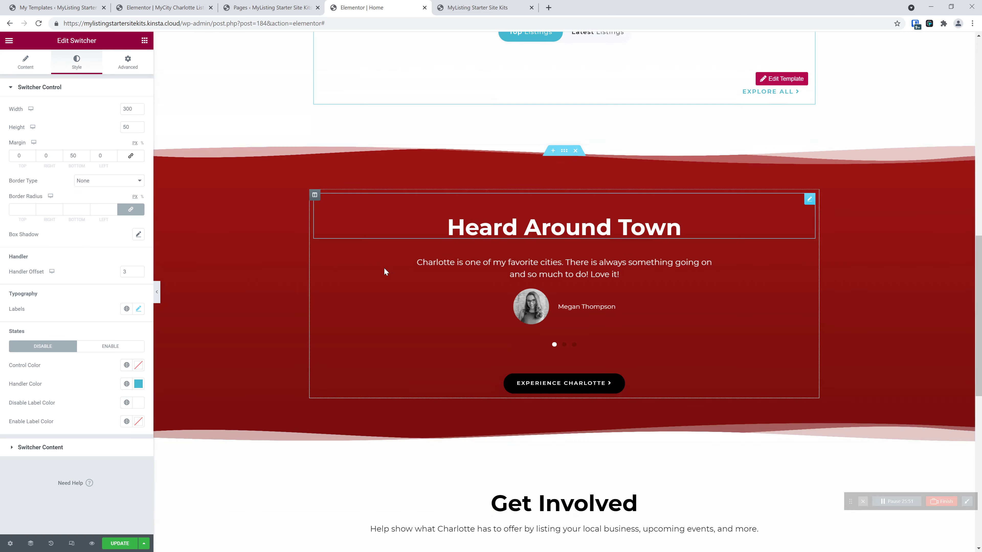
Step: Copy the Get Involved switcher, paste its style onto the Stay in the Know switcher and toggle the Top and Latest Listings labels
{"action": "right_click", "coordinate": [478, 317]}
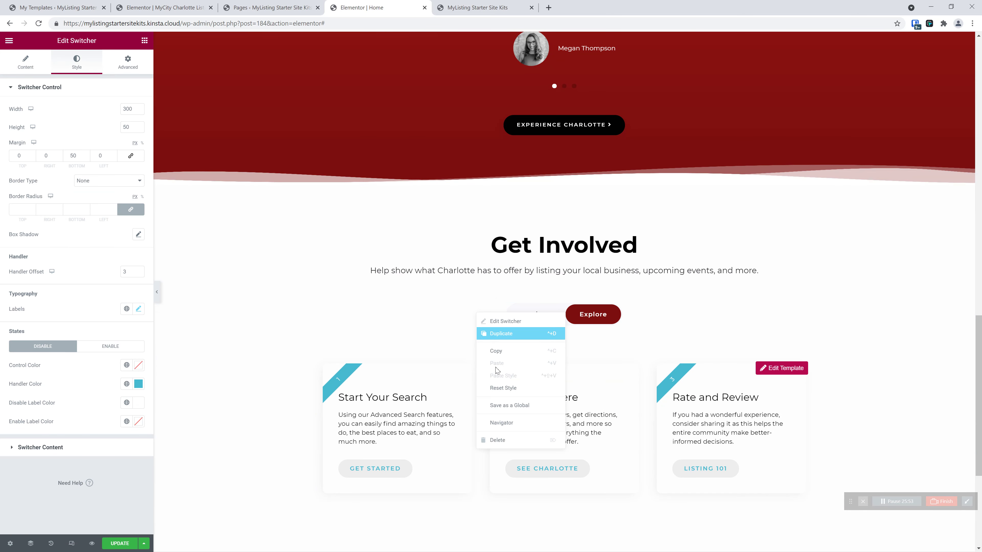
{"action": "left_click", "coordinate": [503, 349]}
{"action": "scroll", "coordinate": [509, 329], "scroll_direction": "up", "scroll_amount": 10}
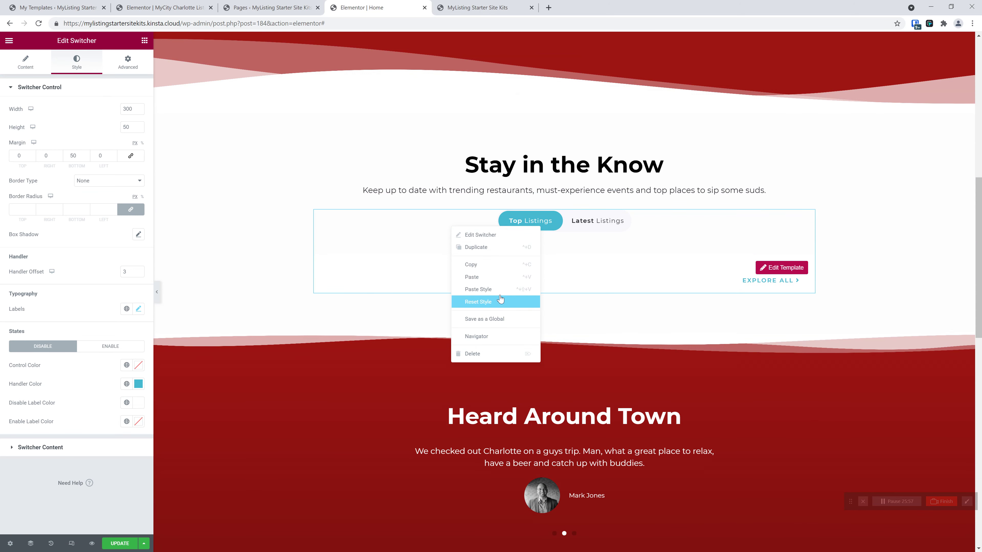
{"action": "left_click", "coordinate": [499, 301]}
{"action": "left_click", "coordinate": [556, 231]}
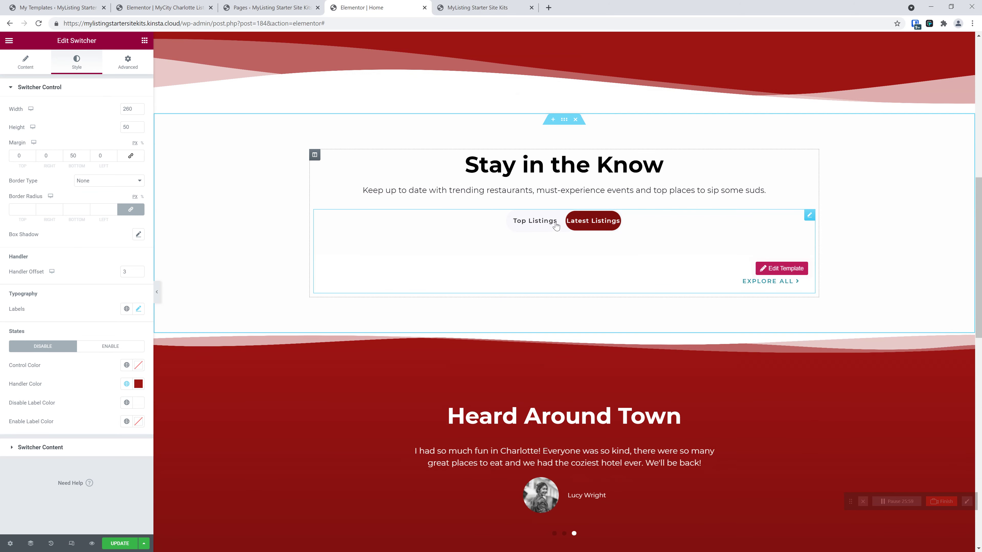
{"action": "left_click", "coordinate": [556, 230]}
{"action": "left_click", "coordinate": [556, 231]}
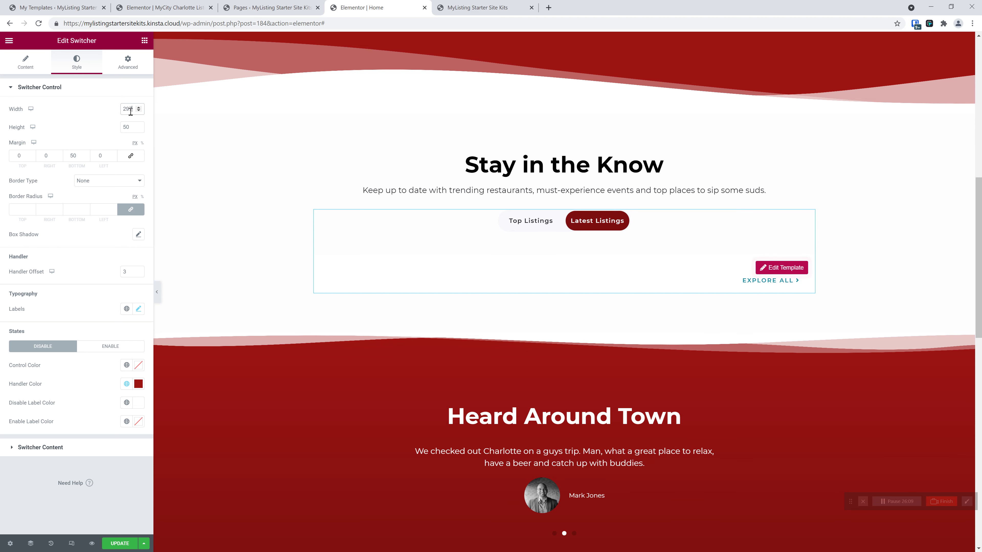
Step: Set the Stay in the Know switcher's width to 300 and save the Home page
{"action": "scroll", "coordinate": [131, 112], "scroll_direction": "up", "scroll_amount": 3}
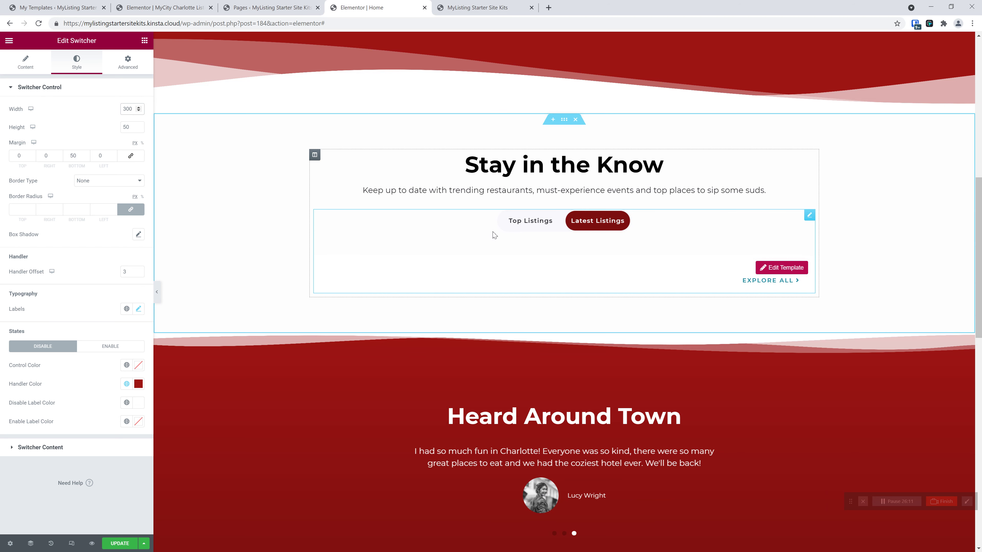
{"action": "left_click", "coordinate": [532, 228]}
{"action": "left_click", "coordinate": [531, 228]}
{"action": "scroll", "coordinate": [477, 268], "scroll_direction": "up", "scroll_amount": 5}
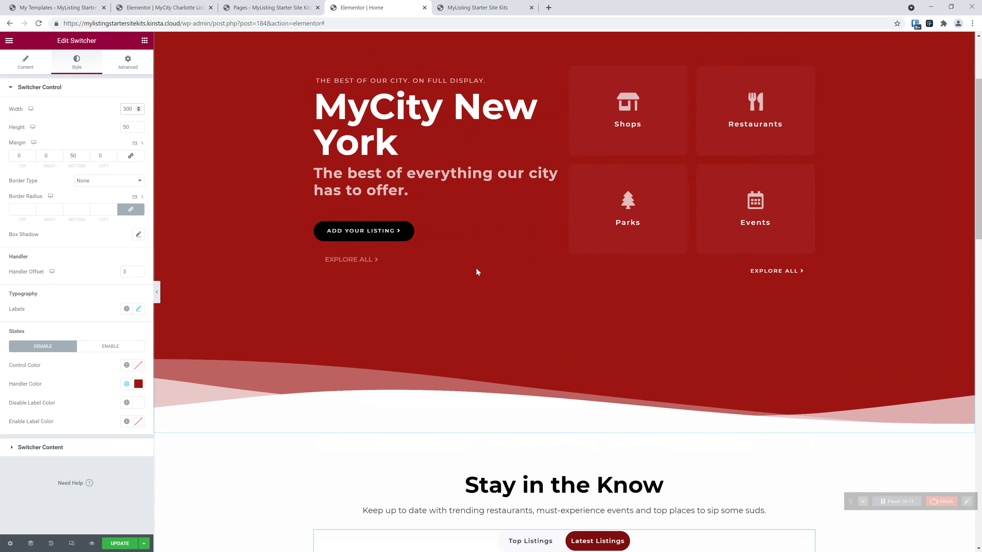
{"action": "scroll", "coordinate": [283, 374], "scroll_direction": "down", "scroll_amount": 1}
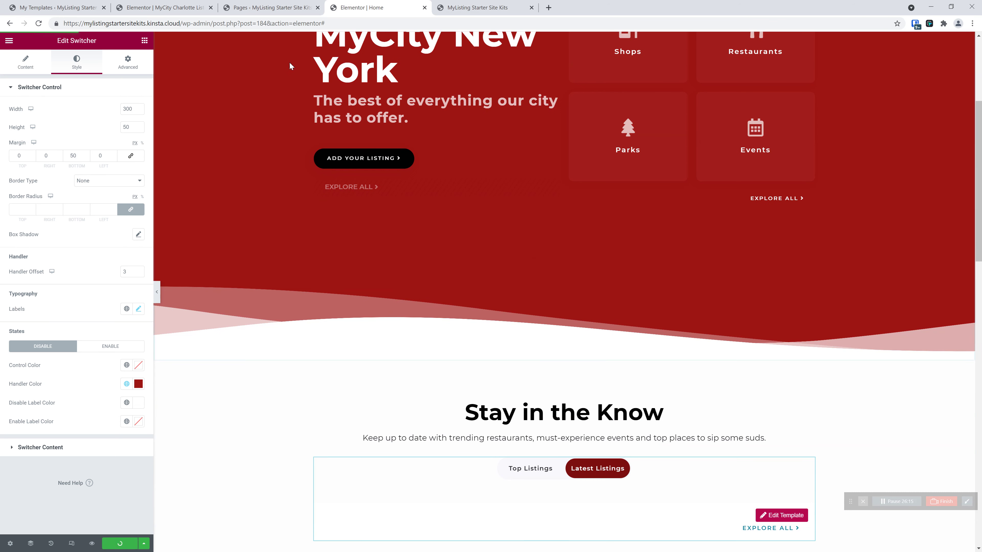
Step: Close the MyCity Charlotte listings template's Elementor tab, check the templates list and live site, and return to the Home page editor
{"action": "left_click", "coordinate": [170, 3]}
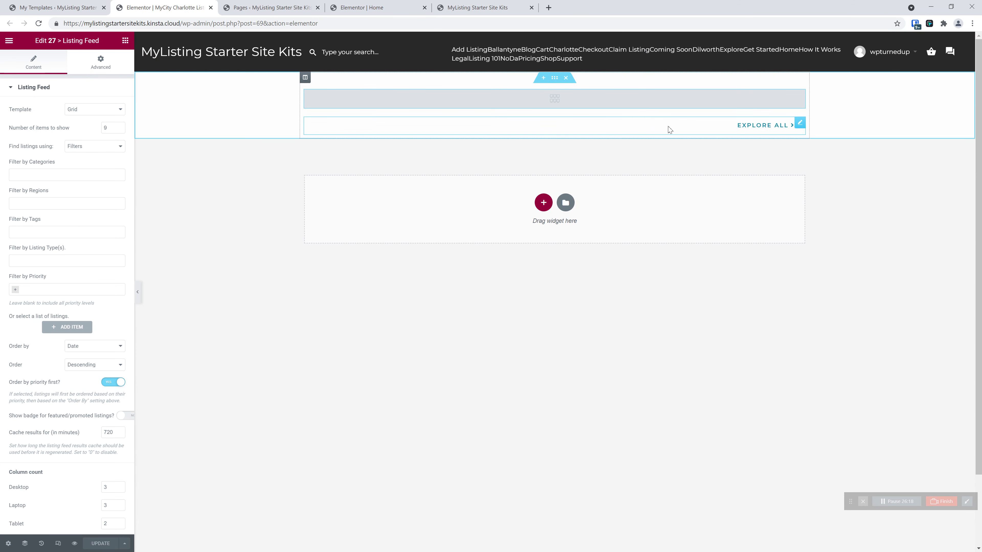
{"action": "left_click", "coordinate": [211, 7]}
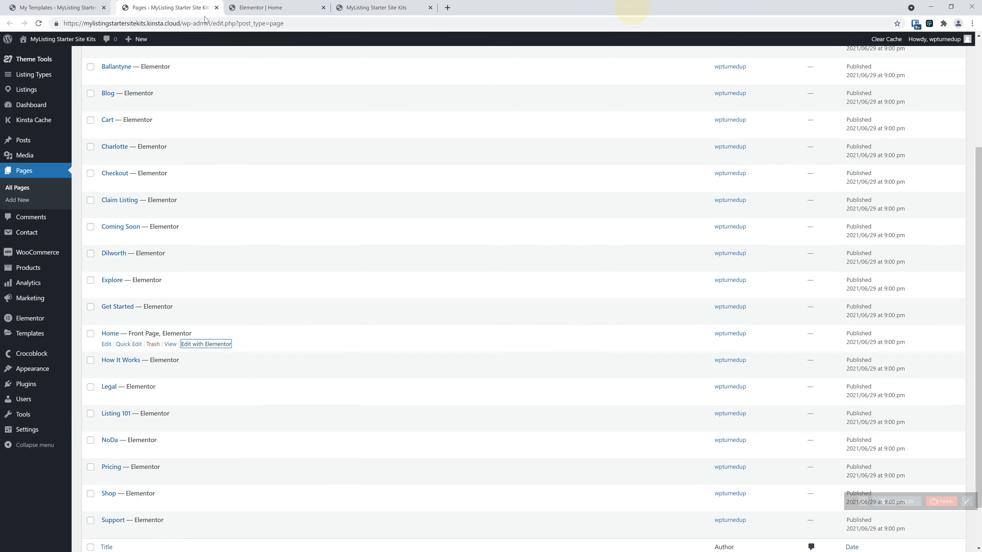
{"action": "left_click", "coordinate": [66, 4]}
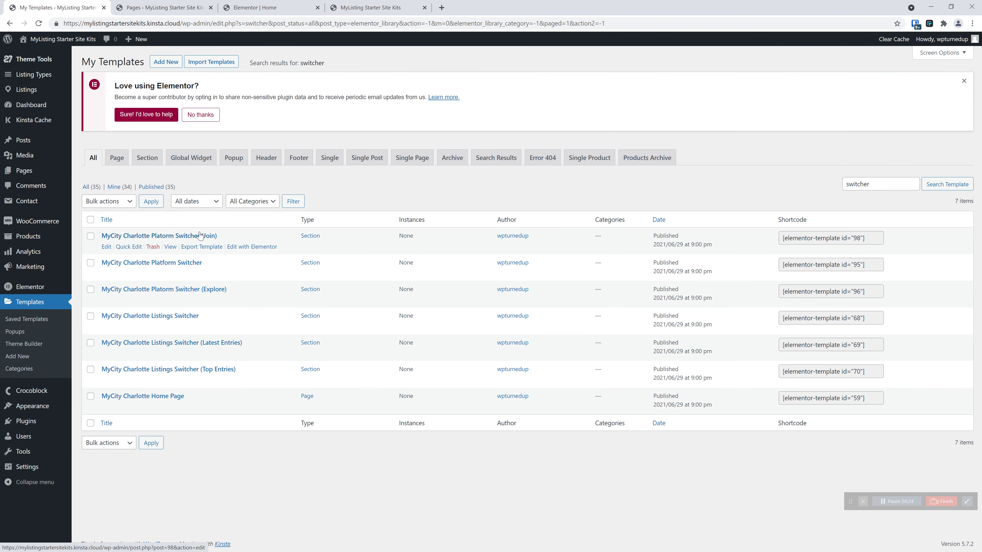
{"action": "left_click", "coordinate": [370, 7]}
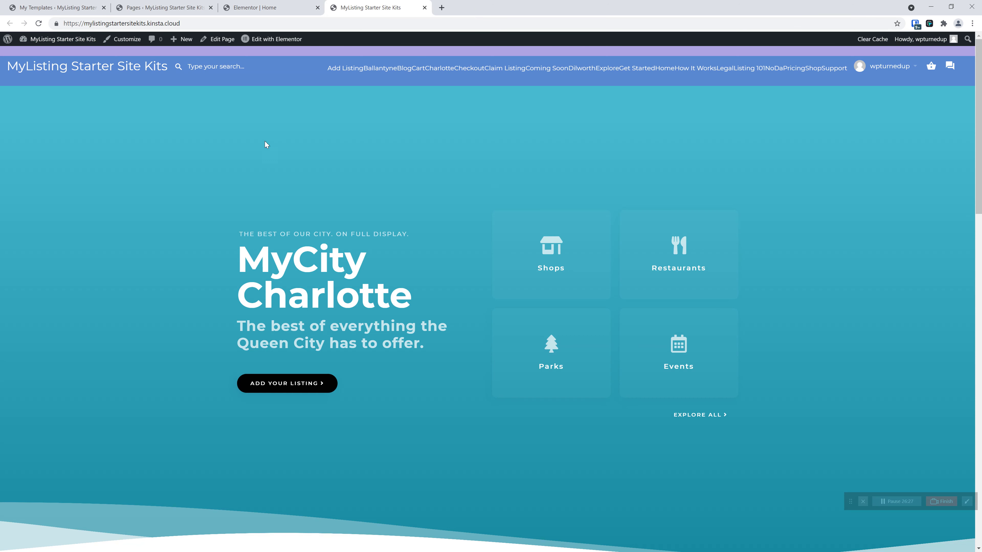
{"action": "left_click", "coordinate": [261, 3]}
Step: Examine the Stay in the Know and Get Involved switchers on the Home page in both of their states
{"action": "scroll", "coordinate": [438, 368], "scroll_direction": "down", "scroll_amount": 3}
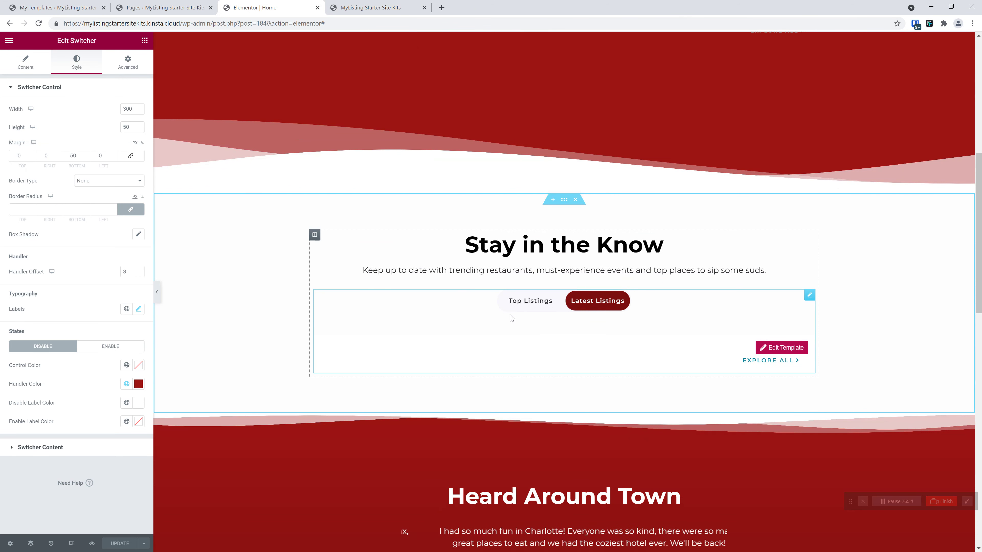
{"action": "scroll", "coordinate": [533, 303], "scroll_direction": "down", "scroll_amount": 4}
{"action": "left_click", "coordinate": [545, 137]}
{"action": "left_click", "coordinate": [585, 133]}
{"action": "scroll", "coordinate": [580, 191], "scroll_direction": "down", "scroll_amount": 10}
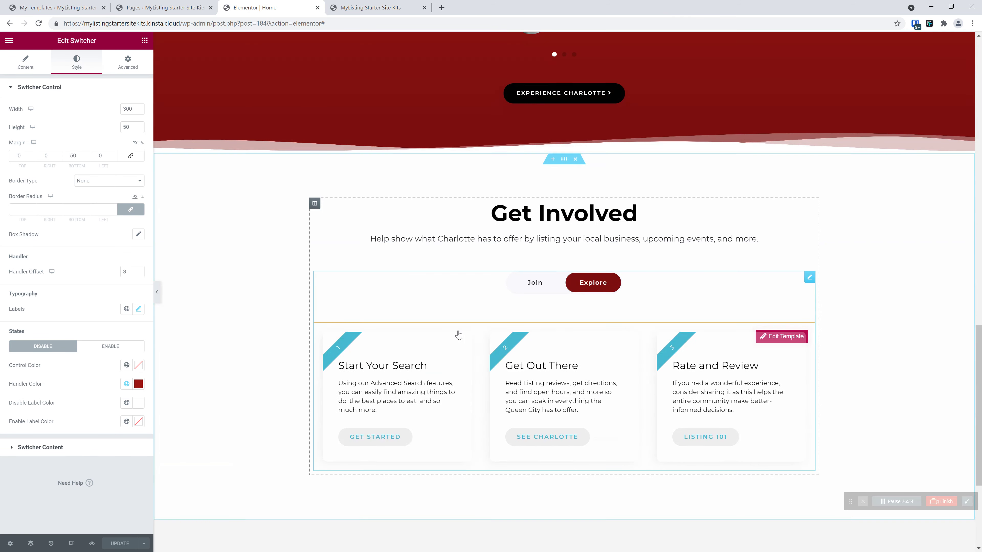
{"action": "left_click", "coordinate": [534, 283]}
{"action": "left_click", "coordinate": [587, 282]}
{"action": "scroll", "coordinate": [363, 173], "scroll_direction": "up", "scroll_amount": 2}
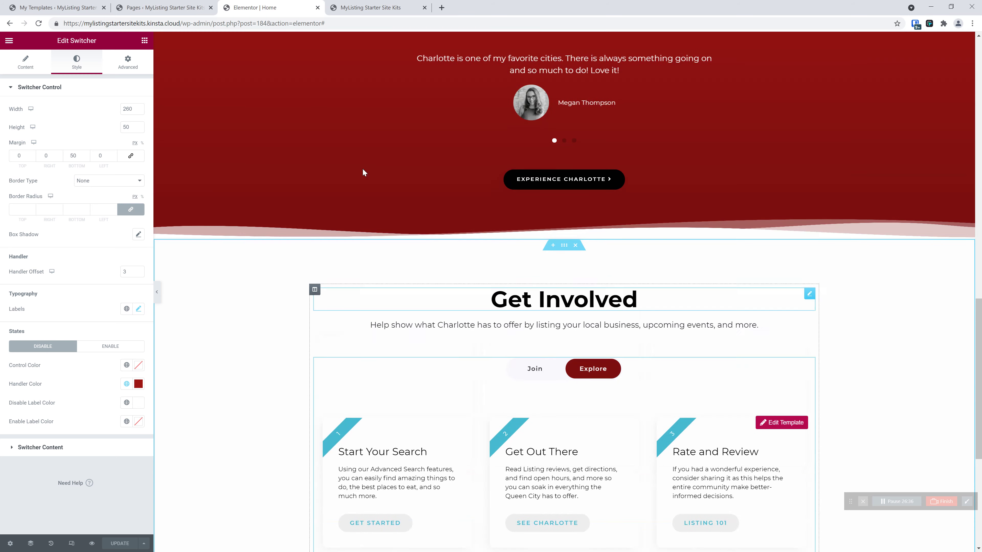
{"action": "scroll", "coordinate": [363, 173], "scroll_direction": "up", "scroll_amount": 4}
Step: From the switcher templates list, open the Join, Explore, Latest Entries and Top Entries templates in Elementor, each in its own browser tab
{"action": "left_click", "coordinate": [163, 7]}
{"action": "left_click", "coordinate": [24, 2]}
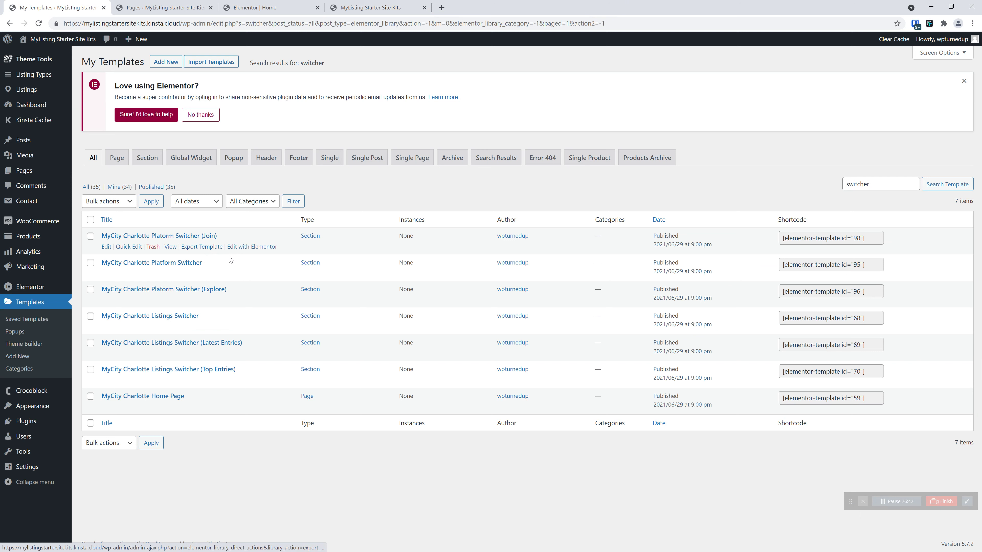
{"action": "right_click", "coordinate": [262, 248]}
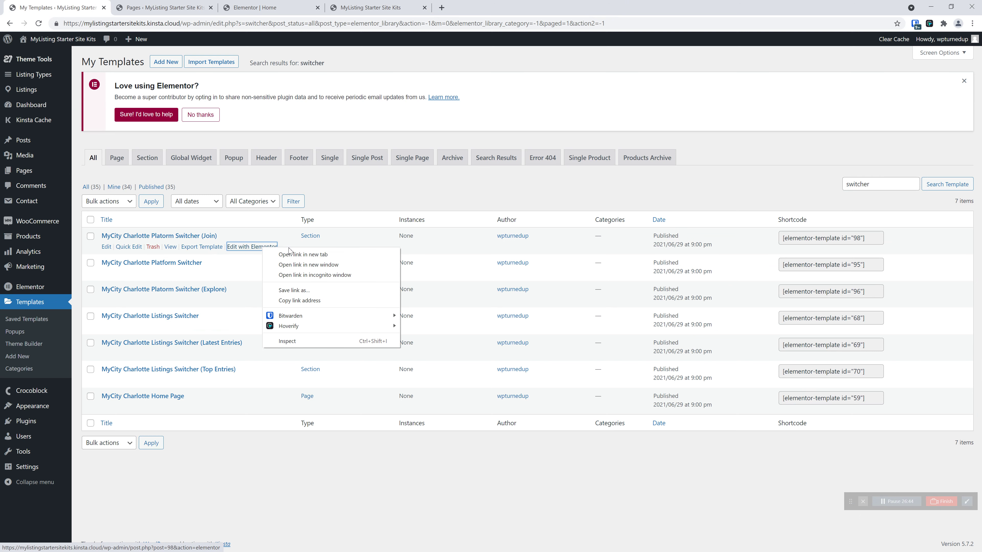
{"action": "left_click", "coordinate": [298, 255]}
{"action": "right_click", "coordinate": [267, 300]}
{"action": "left_click", "coordinate": [300, 306]}
{"action": "right_click", "coordinate": [264, 352]}
{"action": "left_click", "coordinate": [297, 358]}
{"action": "right_click", "coordinate": [264, 381]}
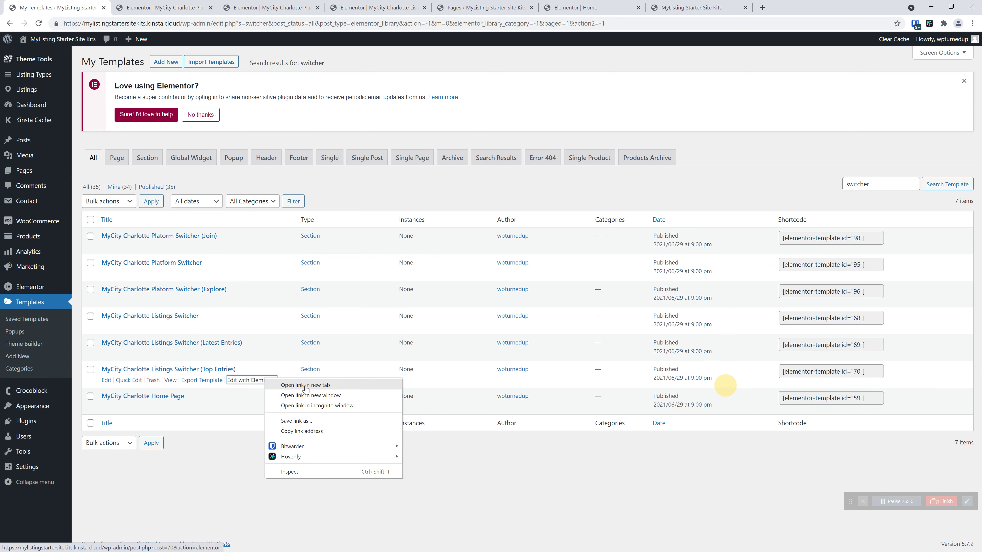
{"action": "left_click", "coordinate": [306, 385]}
Step: Select the Add Your Listing card in the Join template and compare it with the Get Involved section on the Home page
{"action": "left_click", "coordinate": [178, 5]}
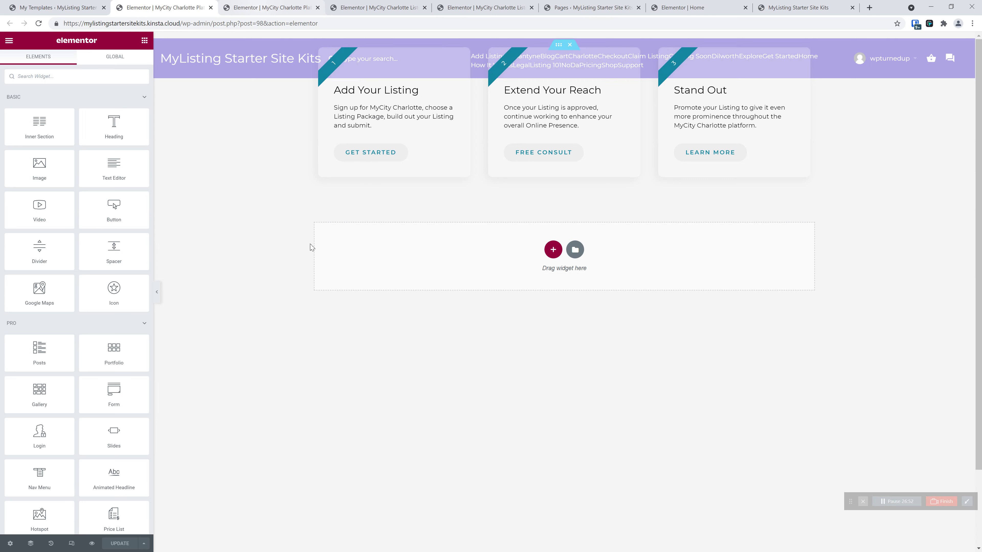
{"action": "left_click", "coordinate": [449, 169]}
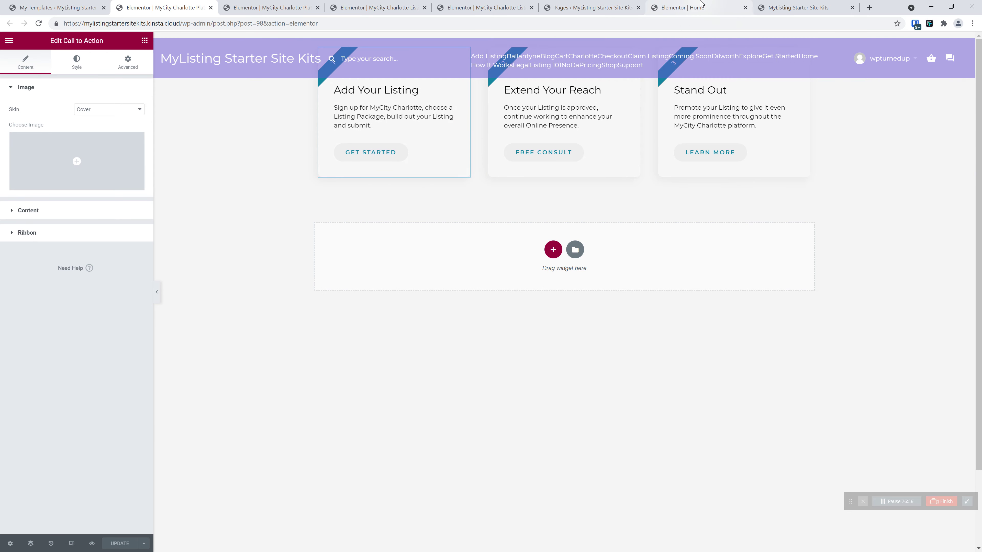
{"action": "left_click", "coordinate": [692, 7]}
{"action": "scroll", "coordinate": [438, 323], "scroll_direction": "down", "scroll_amount": 3}
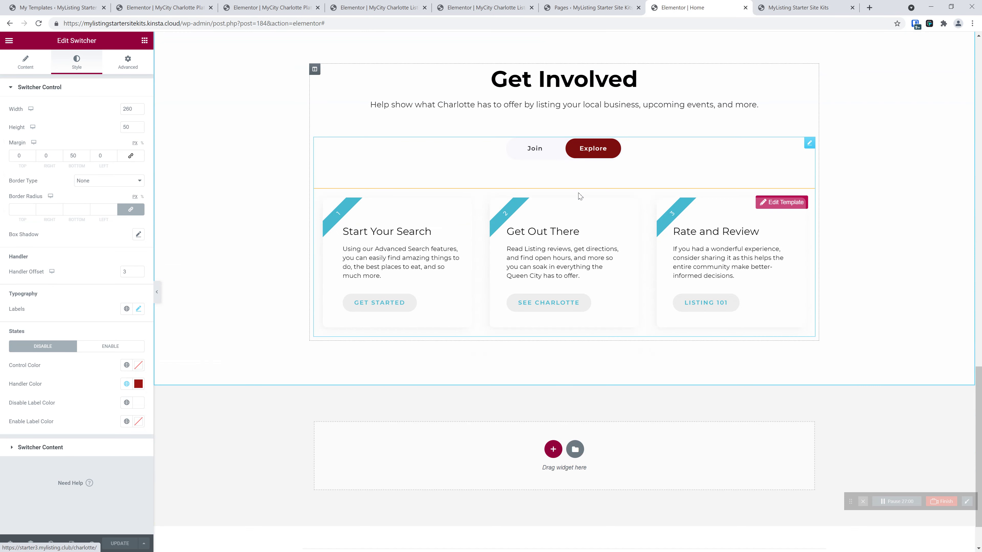
{"action": "scroll", "coordinate": [411, 381], "scroll_direction": "up", "scroll_amount": 4}
{"action": "scroll", "coordinate": [432, 340], "scroll_direction": "down", "scroll_amount": 1}
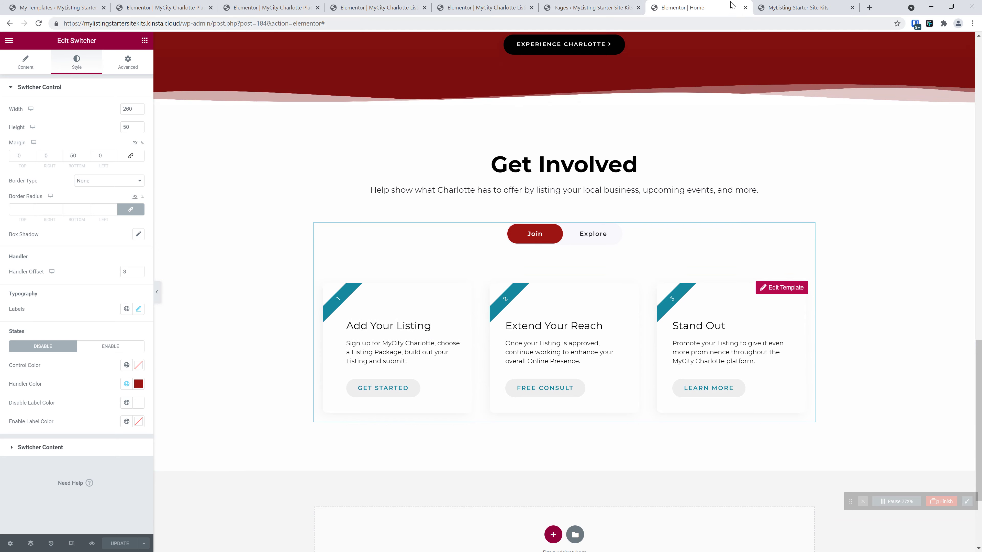
Step: In the Join template, set the Add Your Listing card's button text color to the Primary Accent global color
{"action": "left_click", "coordinate": [498, 6]}
{"action": "left_click", "coordinate": [377, 7]}
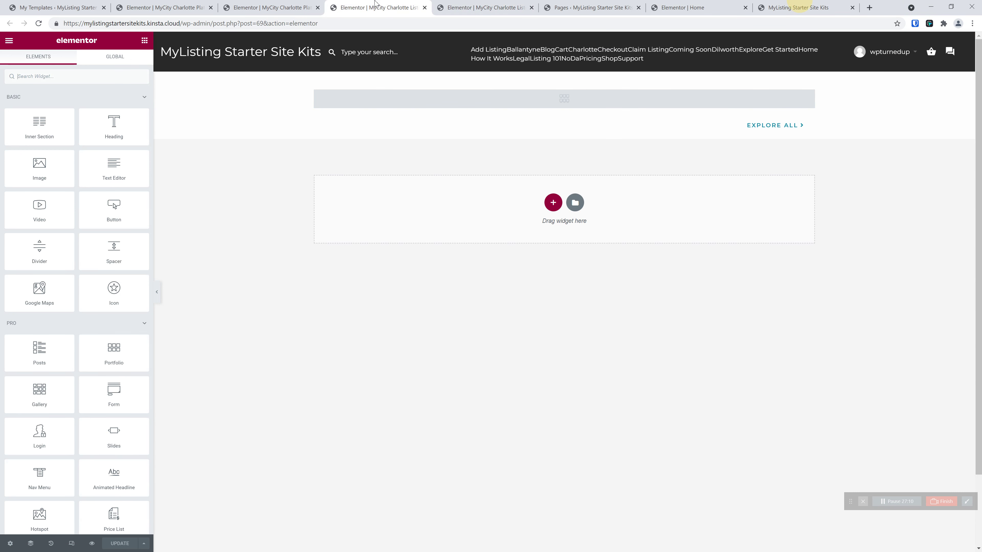
{"action": "left_click", "coordinate": [255, 4]}
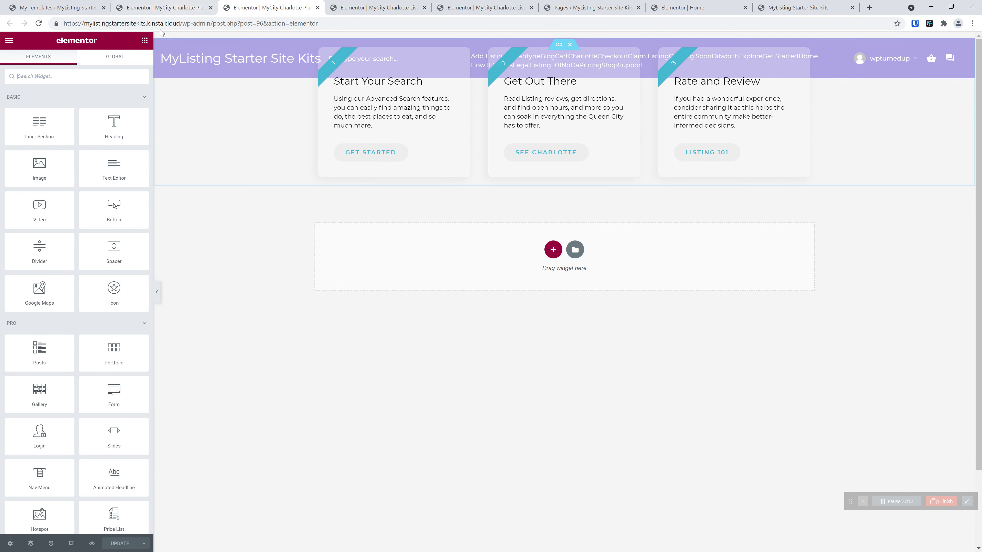
{"action": "left_click", "coordinate": [167, 5]}
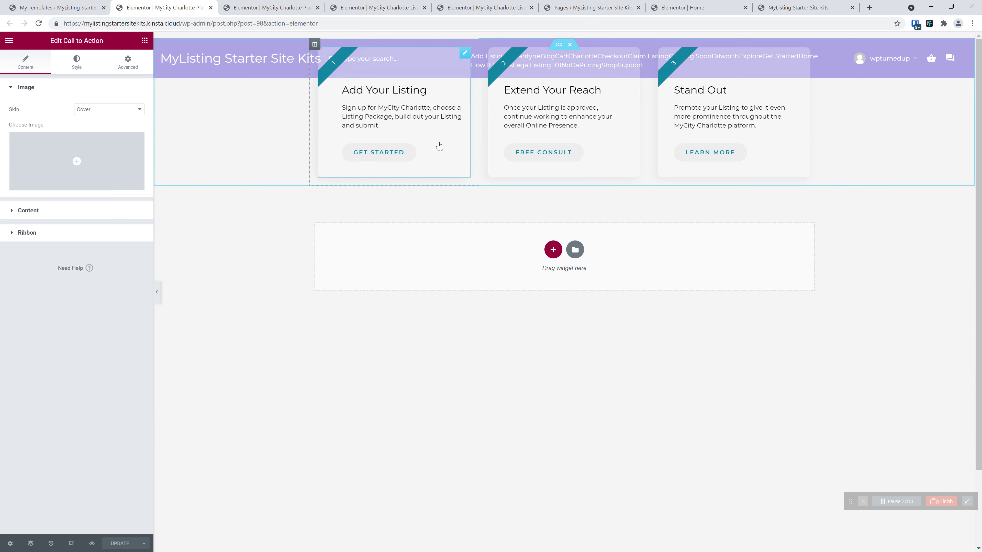
{"action": "left_click", "coordinate": [77, 65]}
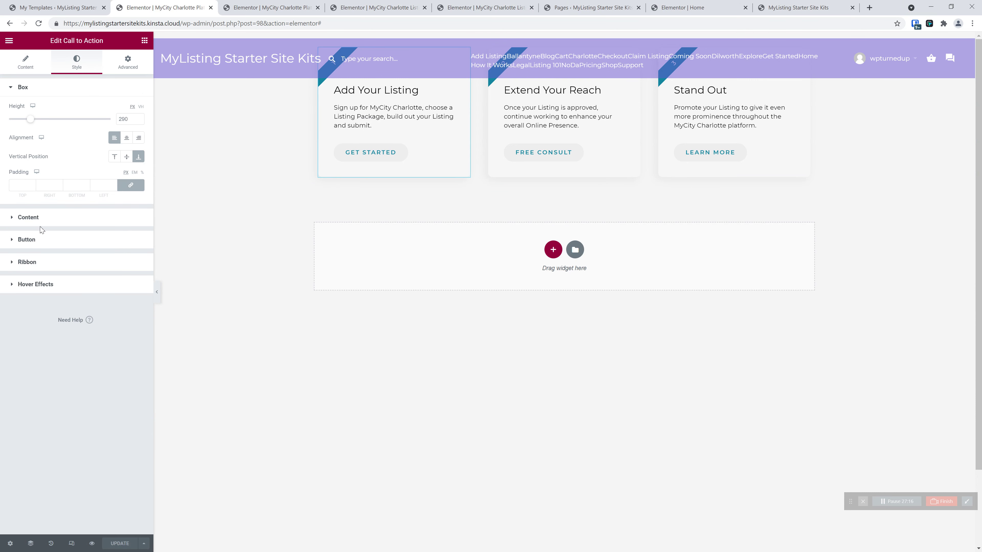
{"action": "left_click", "coordinate": [45, 244]}
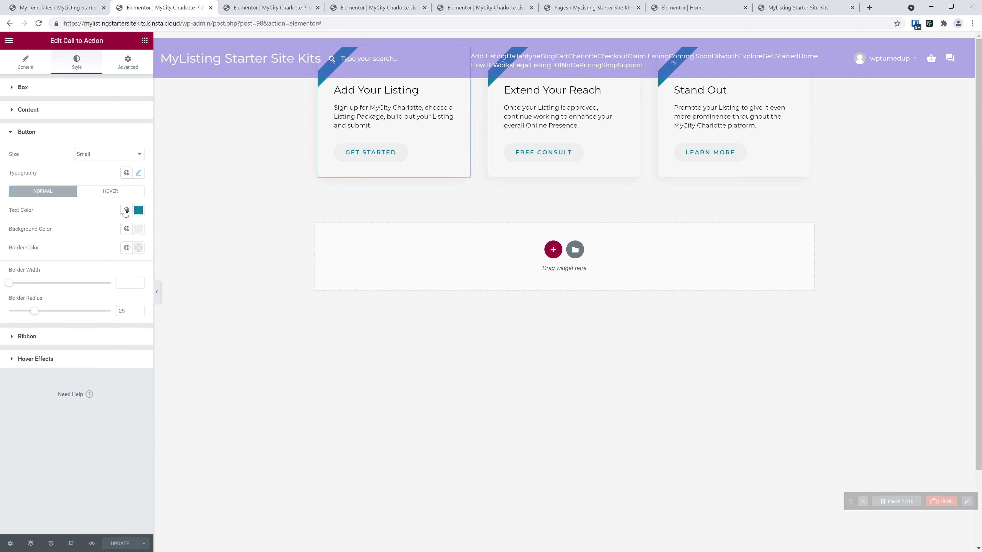
{"action": "left_click", "coordinate": [125, 210]}
{"action": "left_click", "coordinate": [49, 252]}
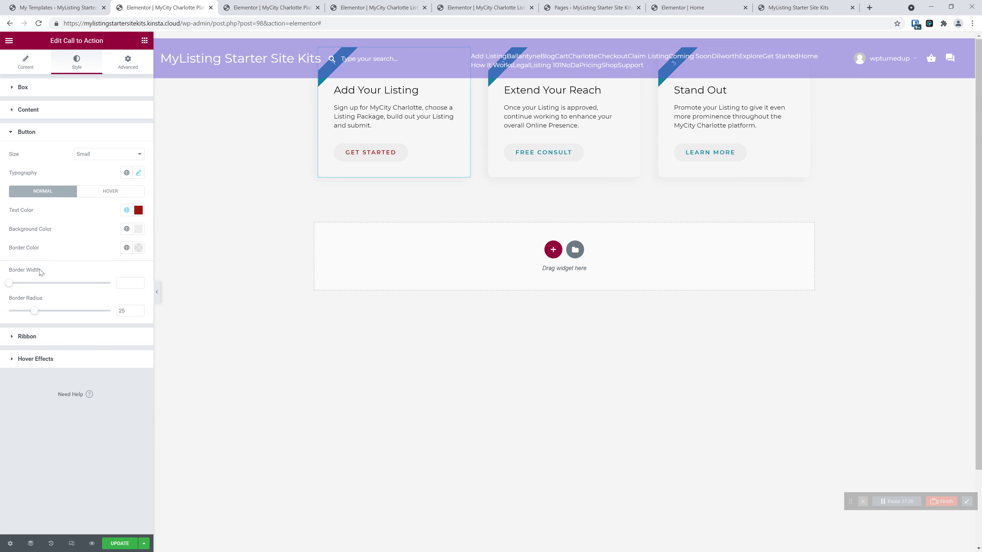
Step: Set the Add Your Listing card's ribbon background to the Primary Accent global color
{"action": "left_click", "coordinate": [45, 336]}
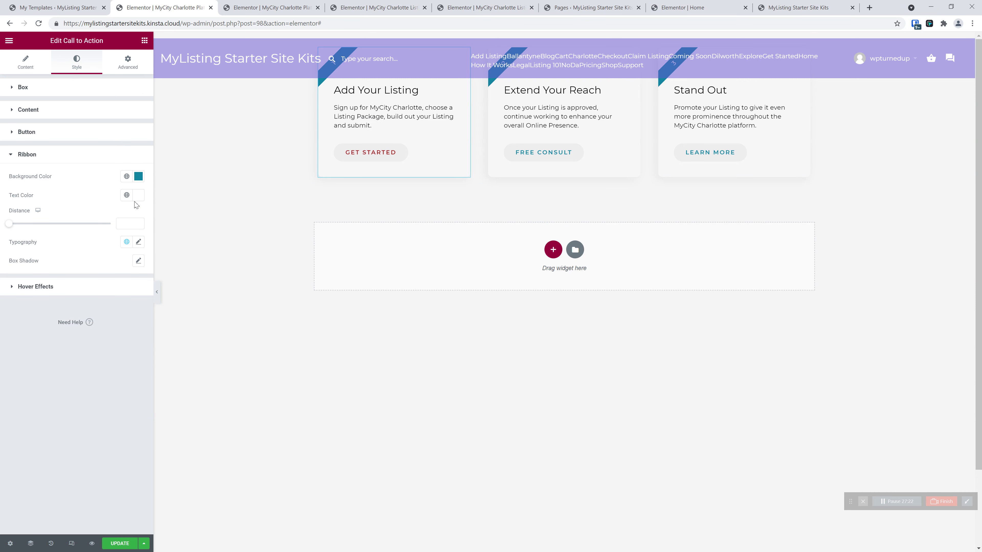
{"action": "left_click", "coordinate": [127, 178]}
{"action": "left_click", "coordinate": [49, 218]}
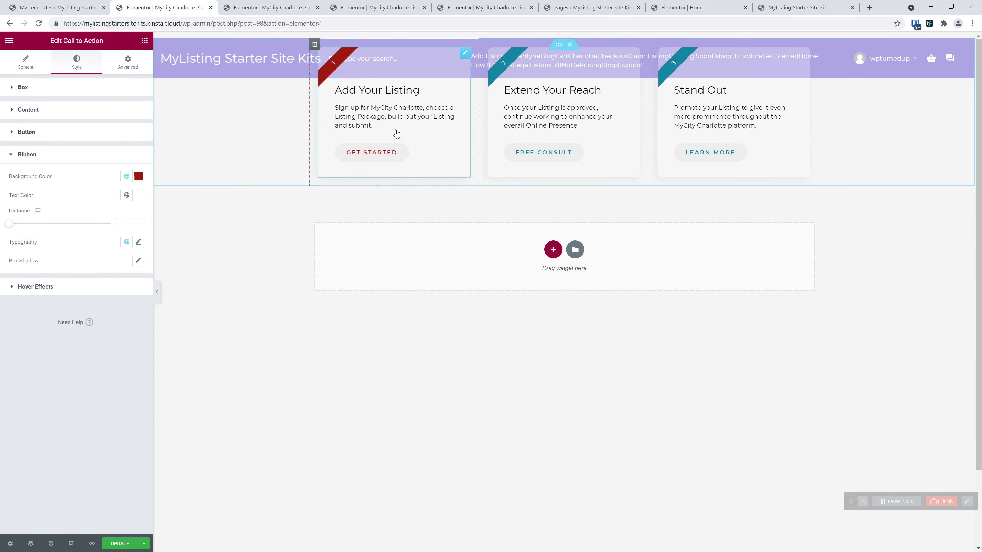
Step: Copy the Add Your Listing card's style onto the Extend Your Reach and Stand Out cards and save the Join template
{"action": "right_click", "coordinate": [402, 118]}
{"action": "left_click", "coordinate": [850, 151]}
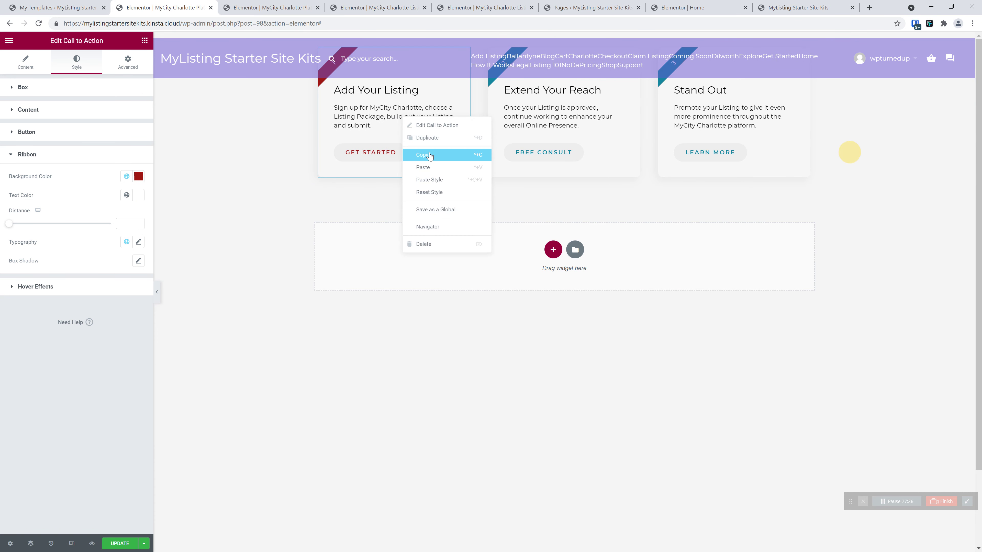
{"action": "right_click", "coordinate": [597, 127]}
{"action": "left_click", "coordinate": [620, 188]}
{"action": "right_click", "coordinate": [702, 120]}
{"action": "left_click", "coordinate": [735, 187]}
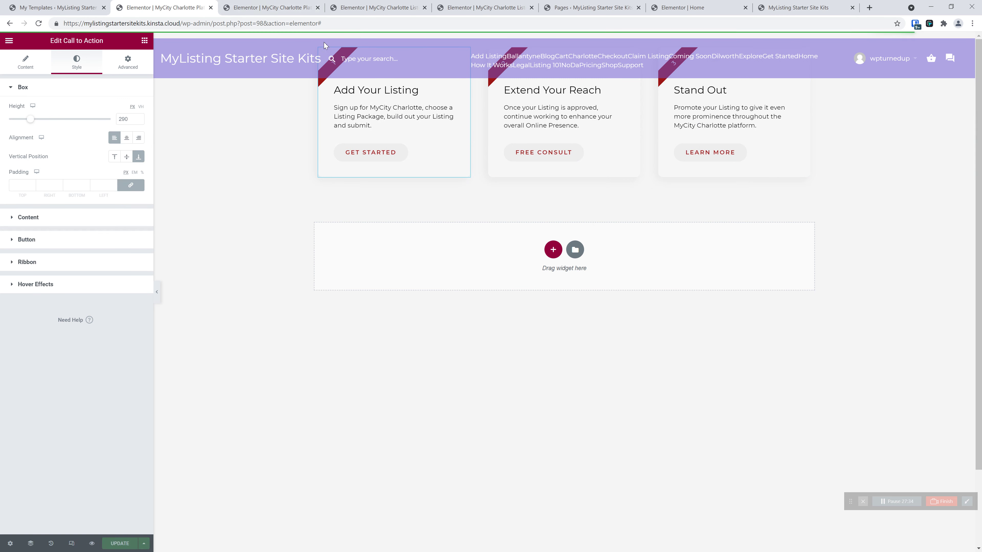
Step: After checking the Home page's Explore switcher state, set the Explore template's Start Your Search button text to the Primary Accent (Dark) global color
{"action": "left_click", "coordinate": [297, 5]}
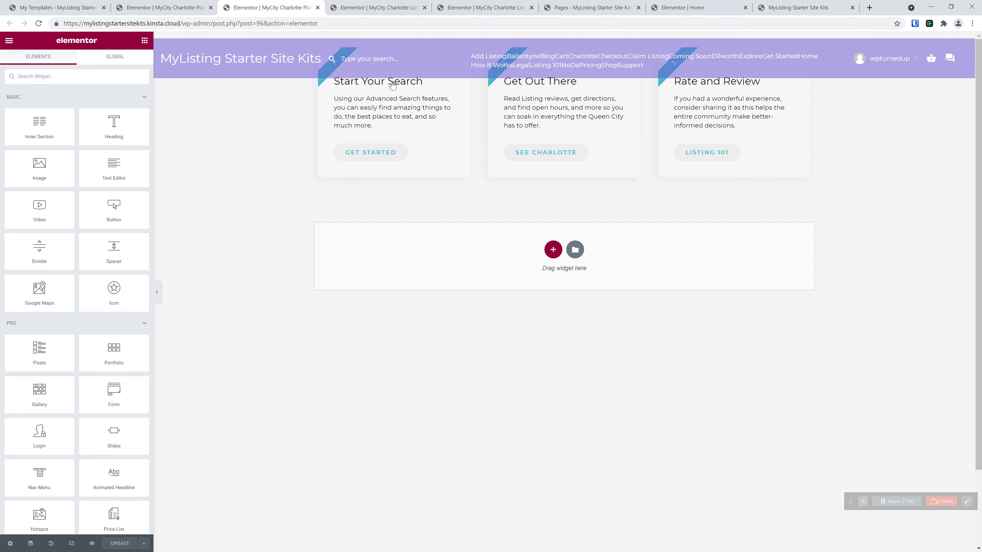
{"action": "left_click", "coordinate": [691, 8]}
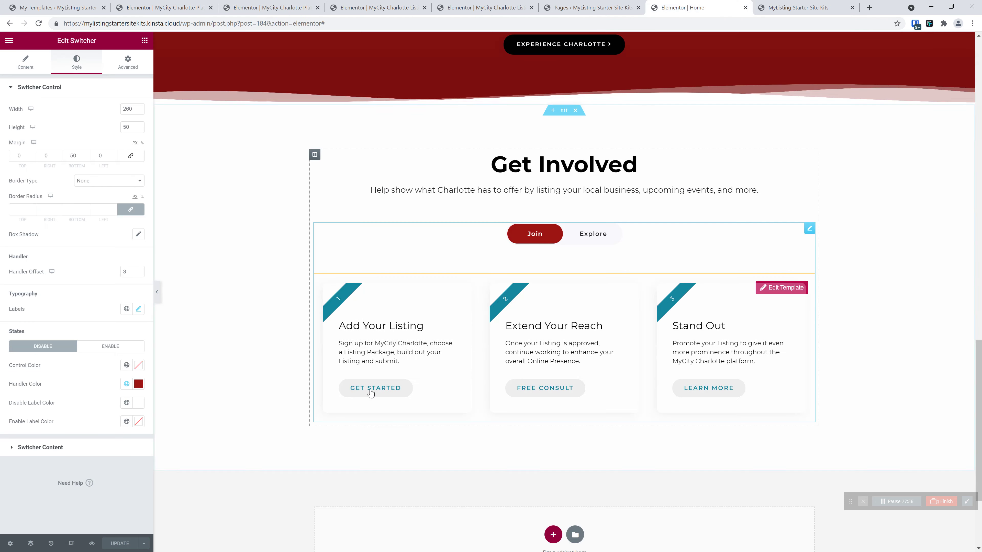
{"action": "left_click", "coordinate": [577, 236]}
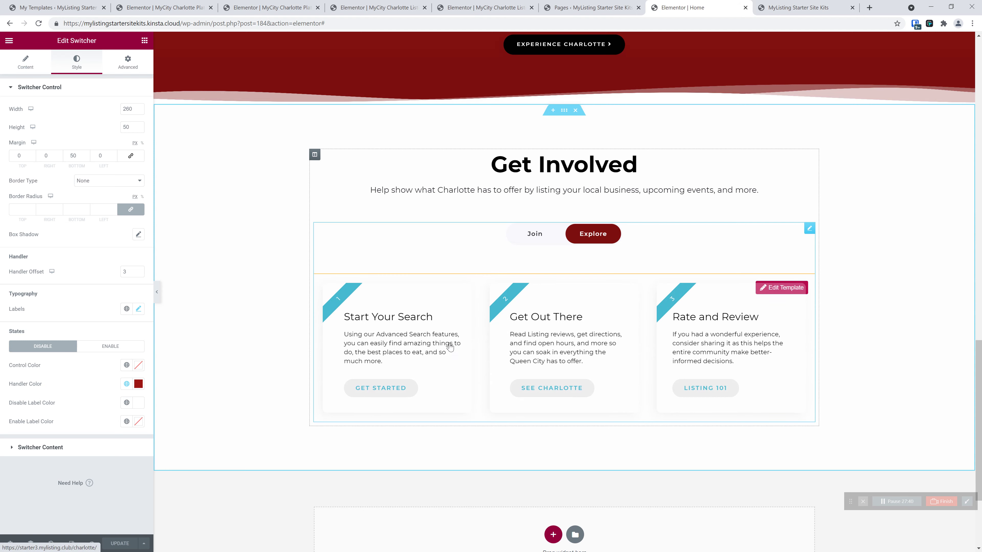
{"action": "left_click", "coordinate": [350, 3]}
{"action": "left_click", "coordinate": [276, 4]}
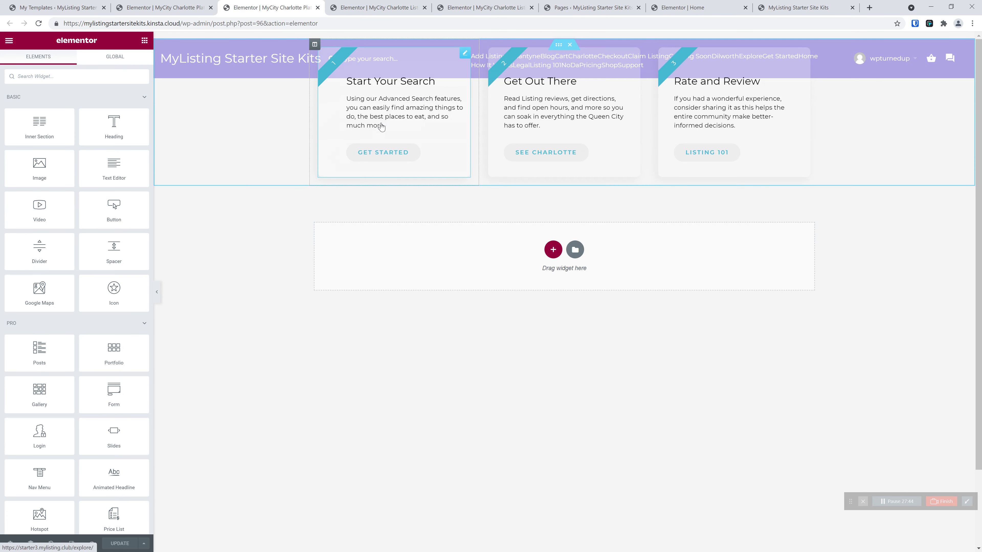
{"action": "left_click", "coordinate": [76, 62]}
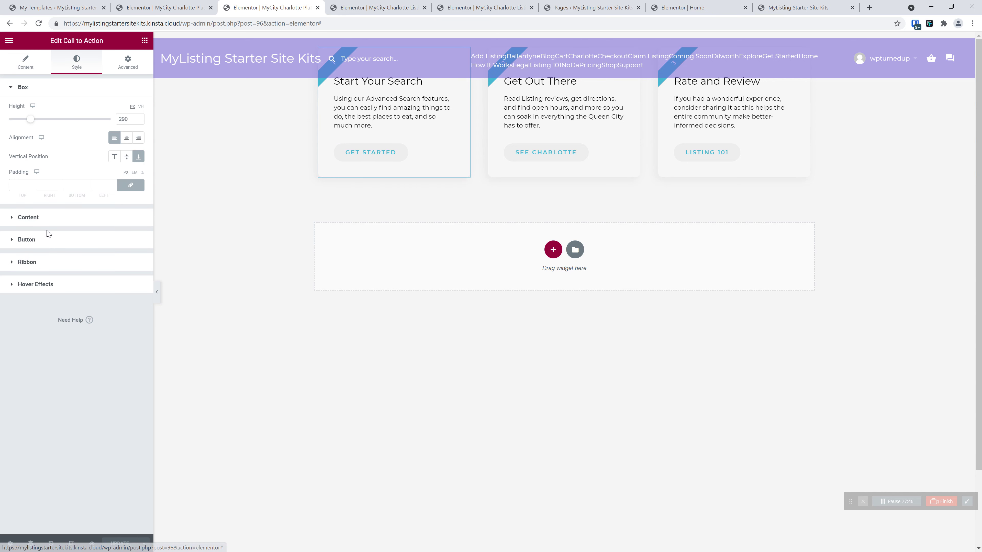
{"action": "left_click", "coordinate": [80, 233]}
{"action": "left_click", "coordinate": [126, 210]}
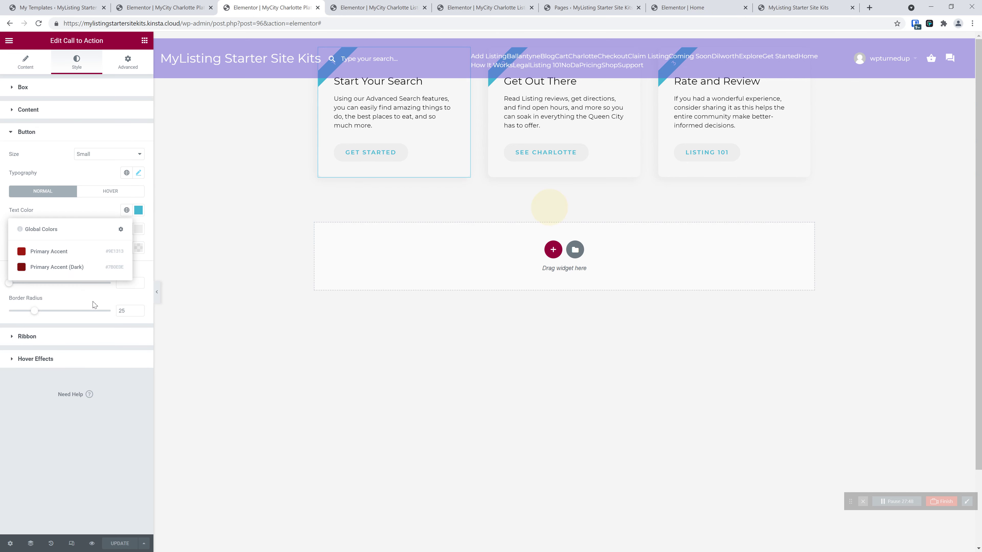
{"action": "left_click", "coordinate": [64, 267]}
Step: Set the Start Your Search card's ribbon background to the Primary Accent (Dark) global color
{"action": "left_click", "coordinate": [46, 338]}
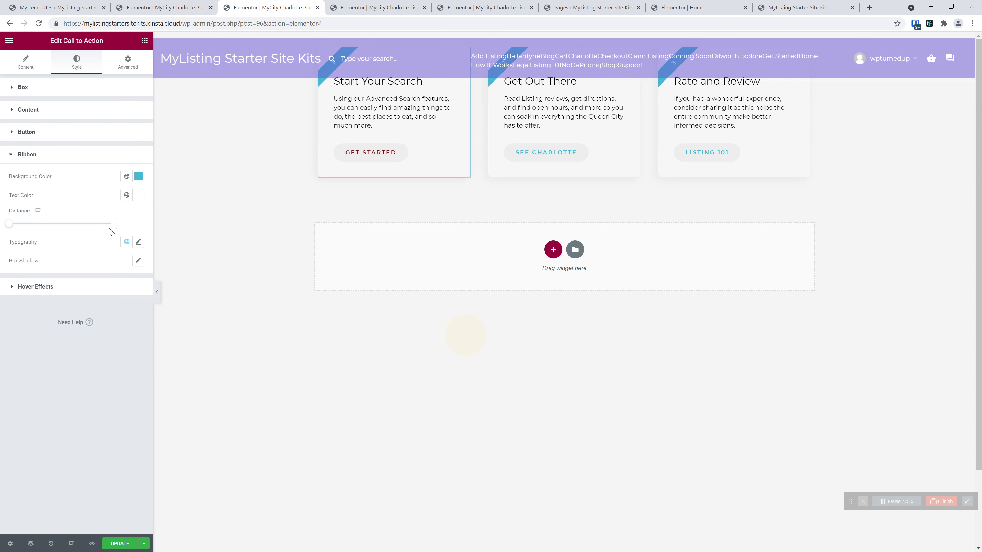
{"action": "left_click", "coordinate": [127, 177]}
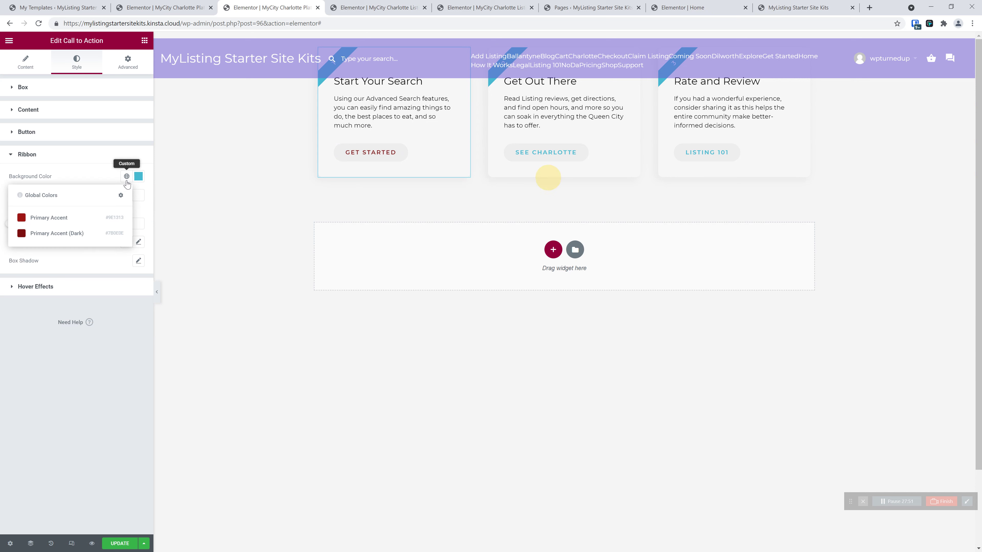
{"action": "left_click", "coordinate": [83, 235]}
Step: Copy the Start Your Search card's style onto the Get Out There and Rate and Review cards and save the Explore template
{"action": "right_click", "coordinate": [373, 117]}
{"action": "left_click", "coordinate": [813, 150]}
{"action": "right_click", "coordinate": [518, 105]}
{"action": "left_click", "coordinate": [554, 159]}
{"action": "right_click", "coordinate": [695, 110]}
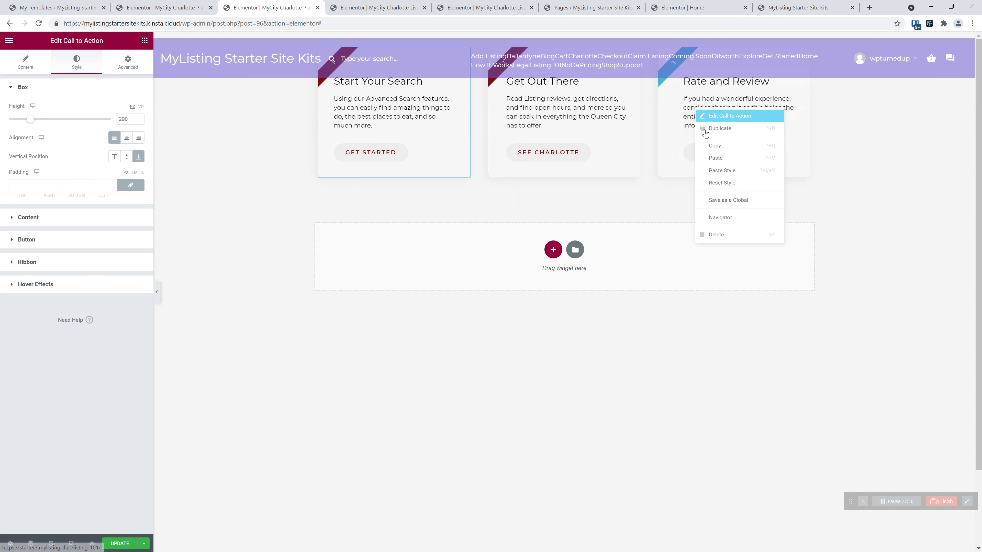
{"action": "left_click", "coordinate": [727, 171]}
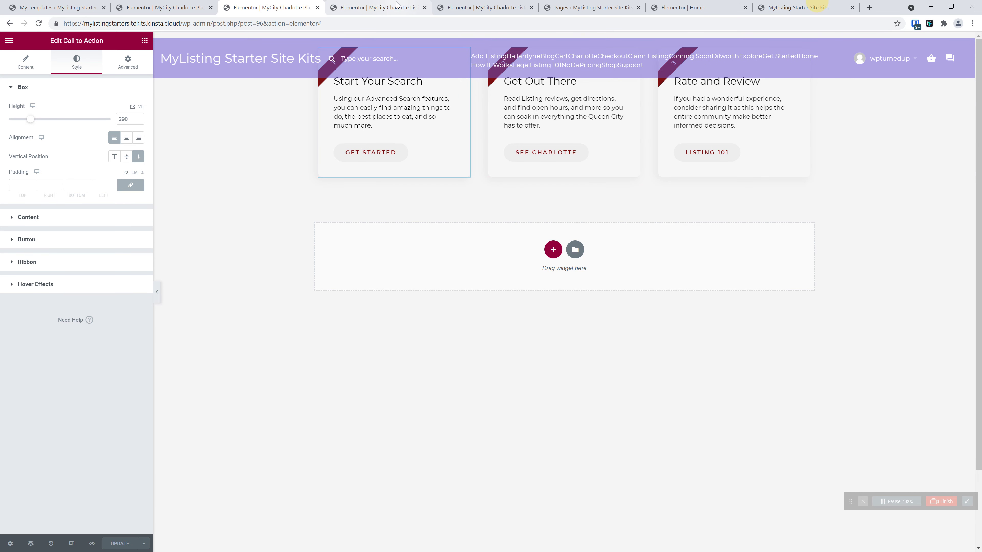
Step: Compare the Latest Entries and Top Entries templates, and set the Latest Entries Explore All button's normal text color to Primary Accent
{"action": "left_click", "coordinate": [386, 8]}
{"action": "left_click", "coordinate": [277, 7]}
{"action": "left_click", "coordinate": [355, 5]}
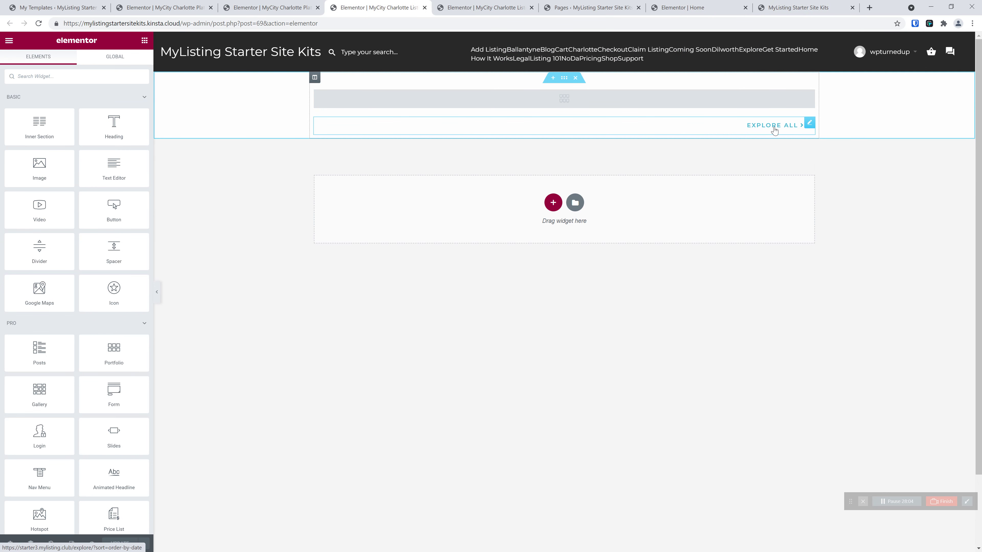
{"action": "left_click", "coordinate": [494, 4]}
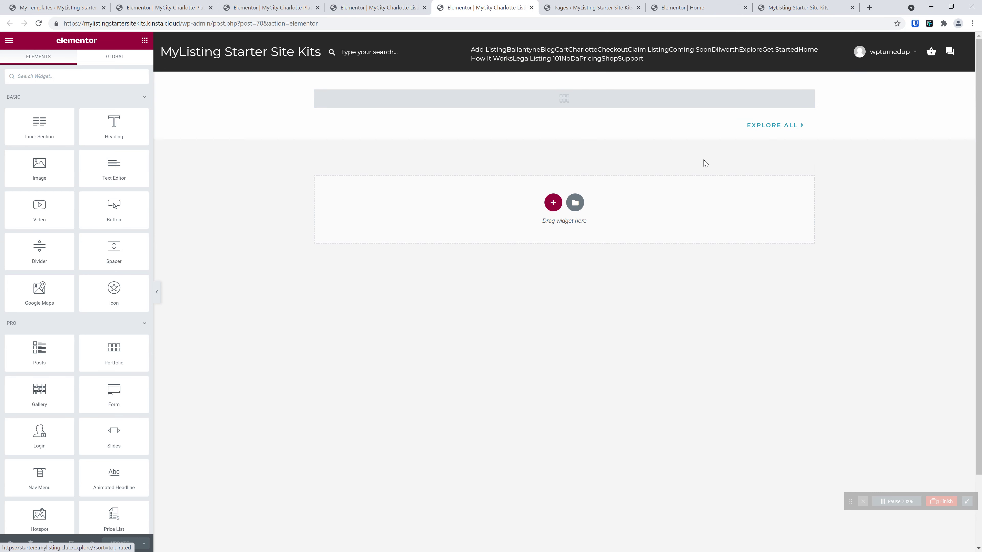
{"action": "left_click", "coordinate": [411, 7]}
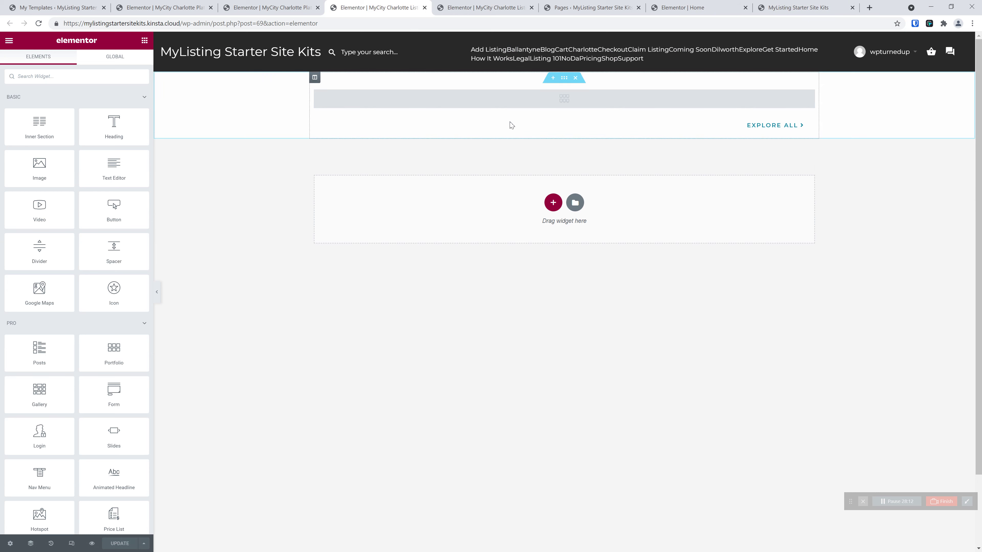
{"action": "left_click", "coordinate": [653, 125]}
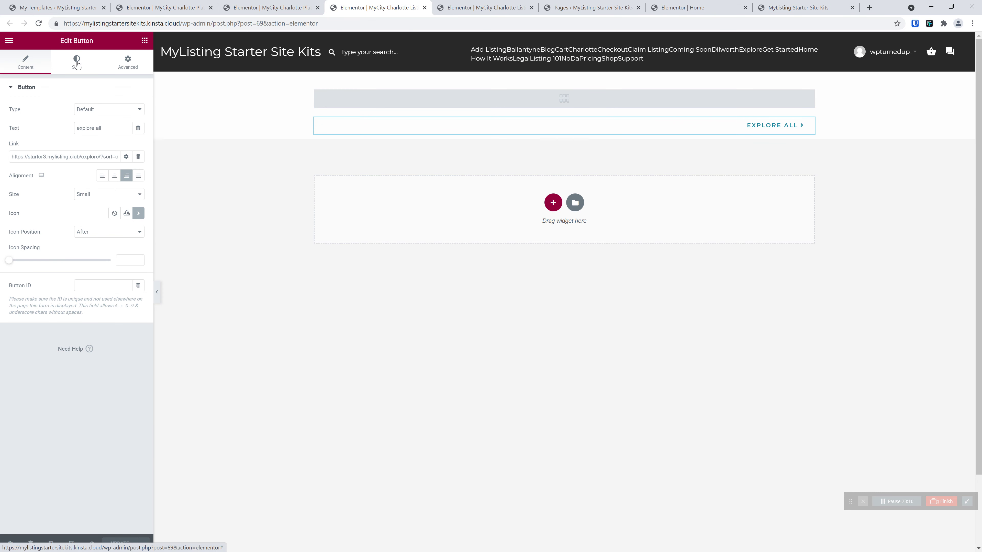
{"action": "left_click", "coordinate": [77, 62]}
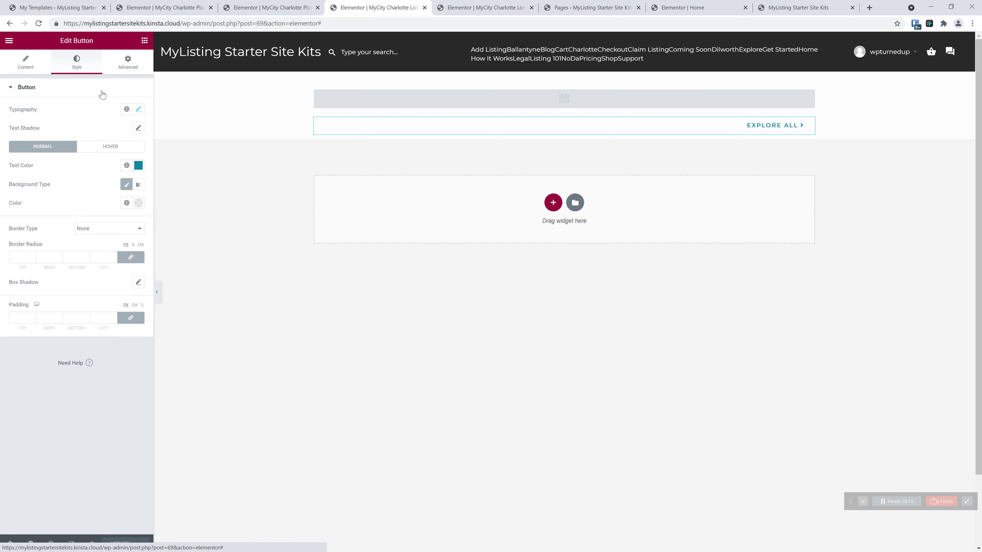
{"action": "left_click", "coordinate": [126, 166]}
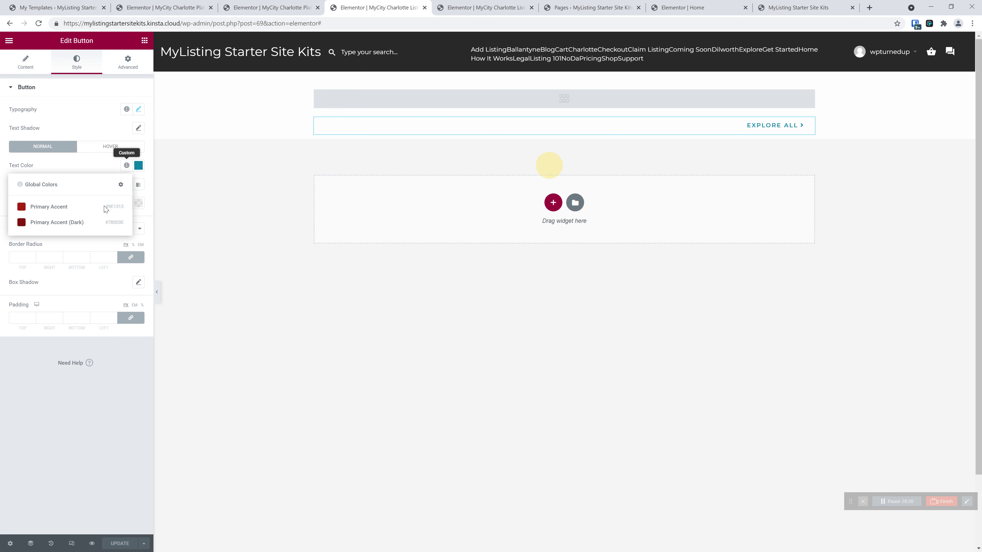
{"action": "left_click", "coordinate": [68, 208]}
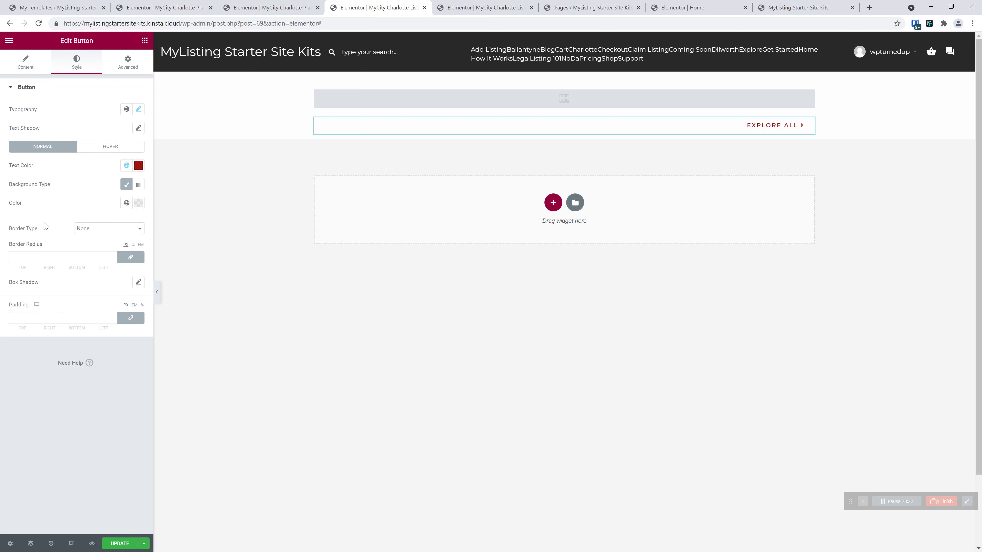
Step: Set the Explore All button's hover text color to the Primary Accent (Dark) global color
{"action": "left_click", "coordinate": [108, 150]}
{"action": "left_click", "coordinate": [127, 165]}
{"action": "left_click", "coordinate": [62, 223]}
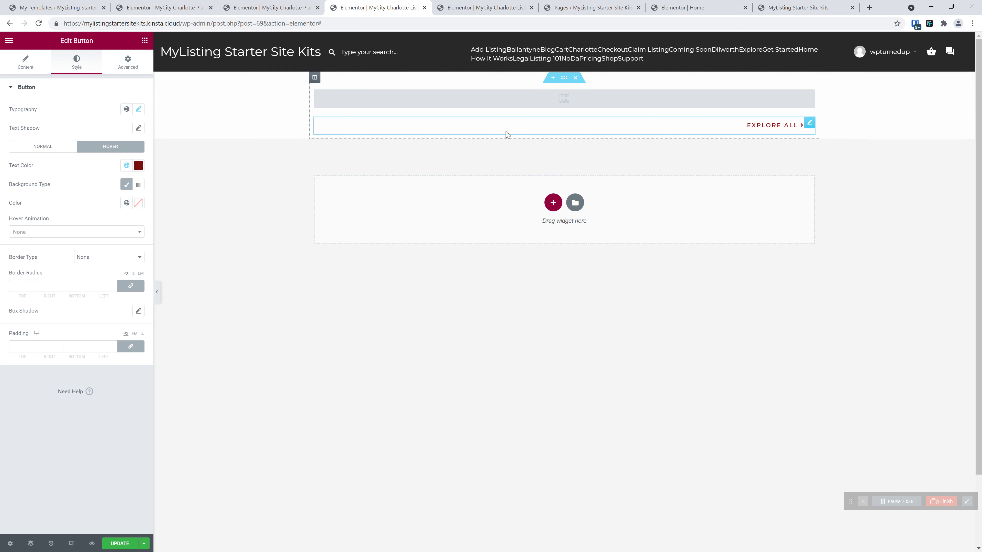
Step: Copy the Explore All button's style from Latest Entries onto the Explore All button in Top Entries and save both templates
{"action": "right_click", "coordinate": [737, 124]}
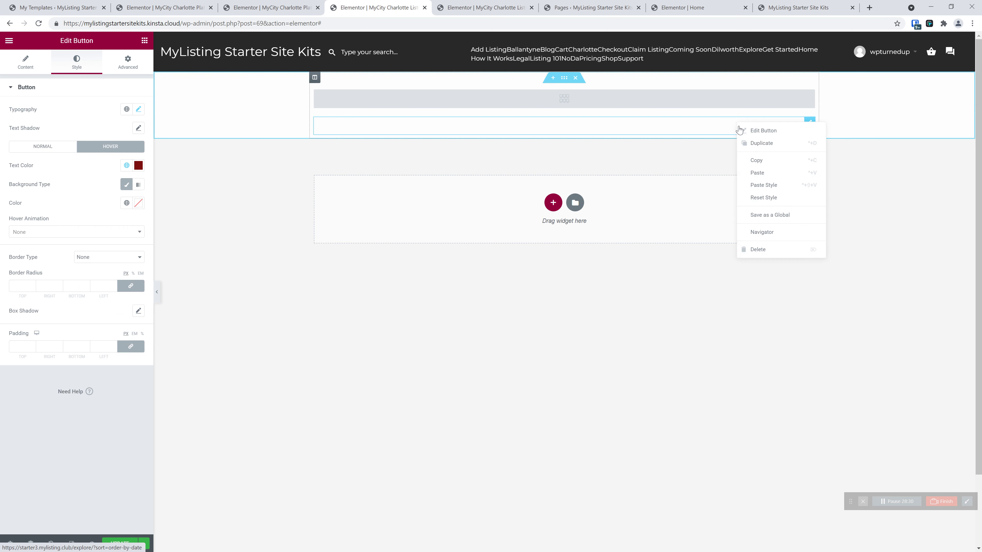
{"action": "left_click", "coordinate": [753, 160]}
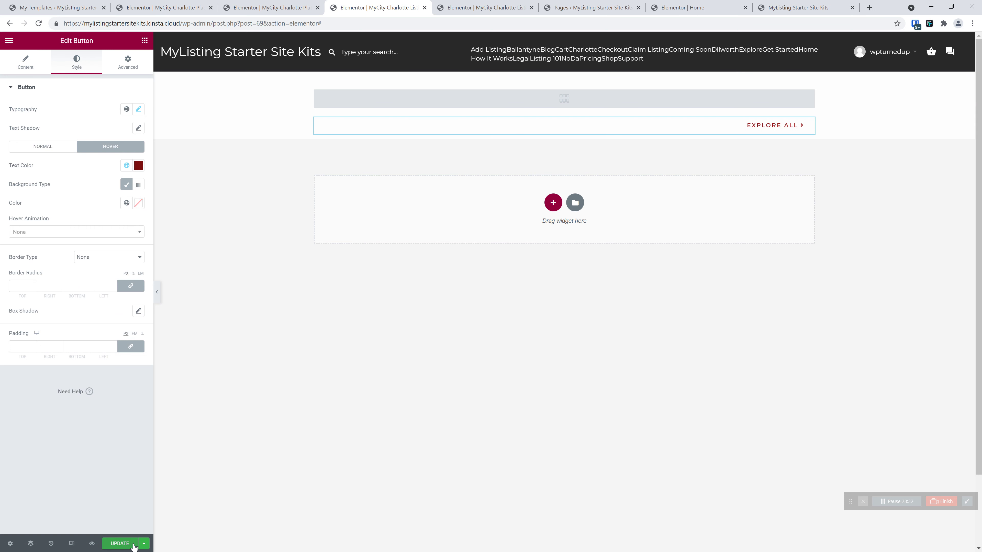
{"action": "left_click", "coordinate": [517, 8]}
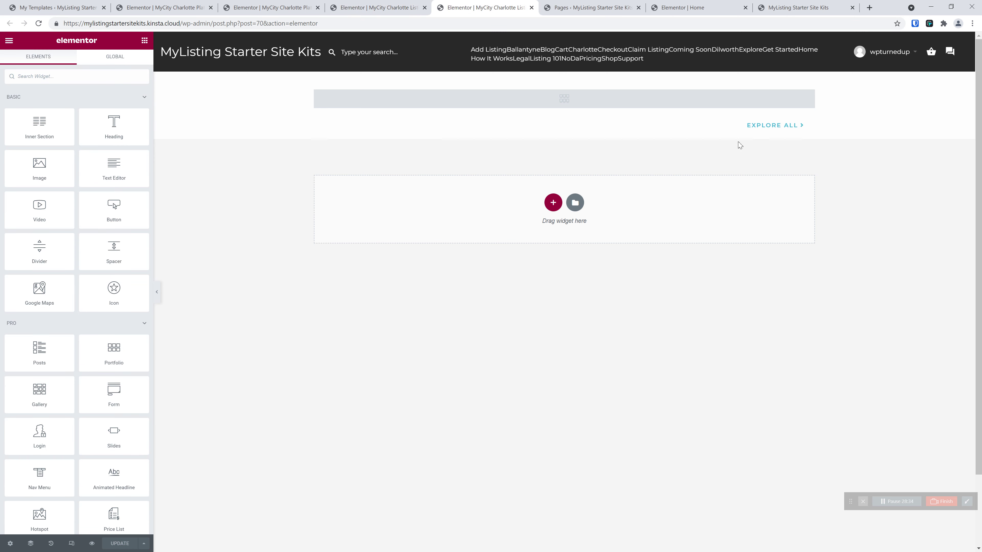
{"action": "right_click", "coordinate": [735, 125]}
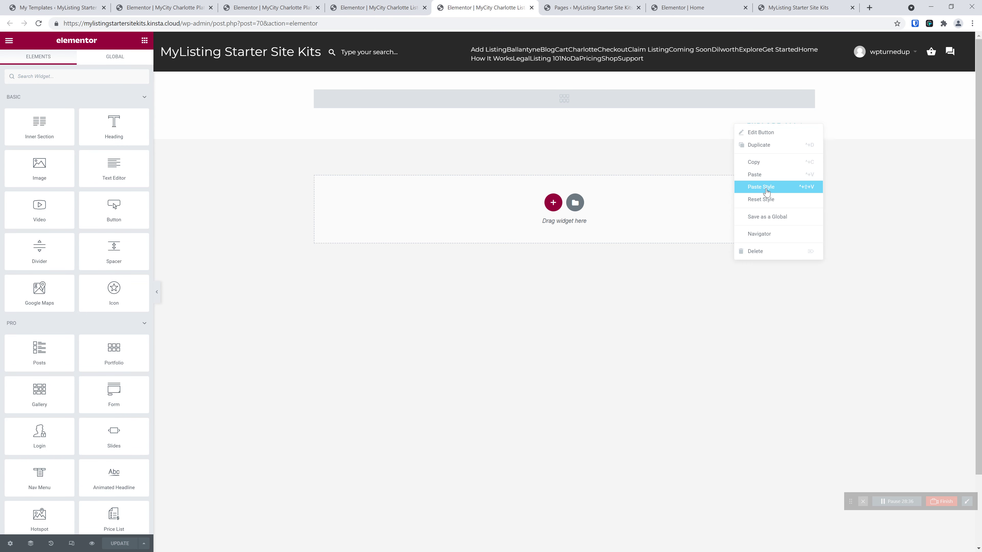
{"action": "left_click", "coordinate": [766, 188]}
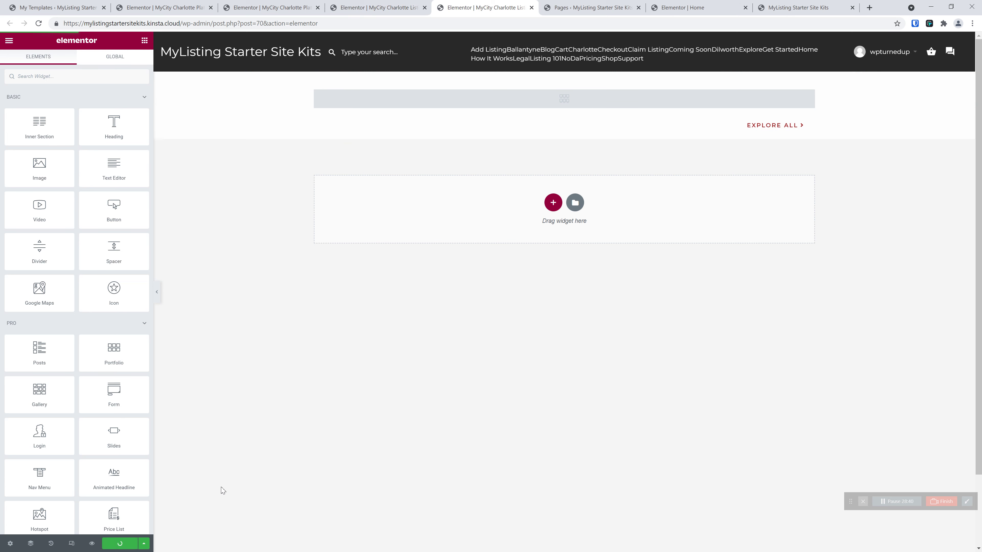
Step: Examine the Listing Feed widget's filter, ordering and column count settings in the Latest Entries template
{"action": "left_click", "coordinate": [402, 3]}
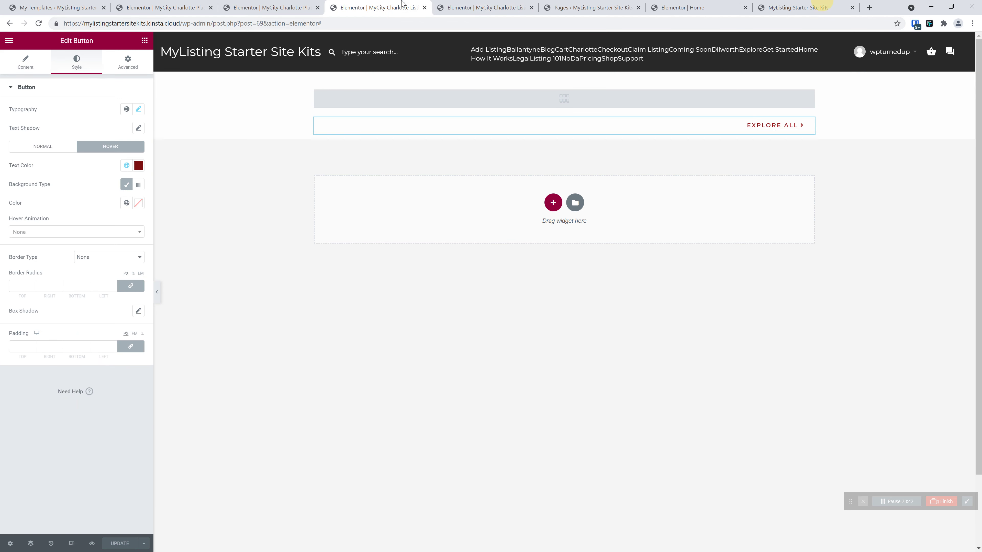
{"action": "left_click", "coordinate": [432, 98]}
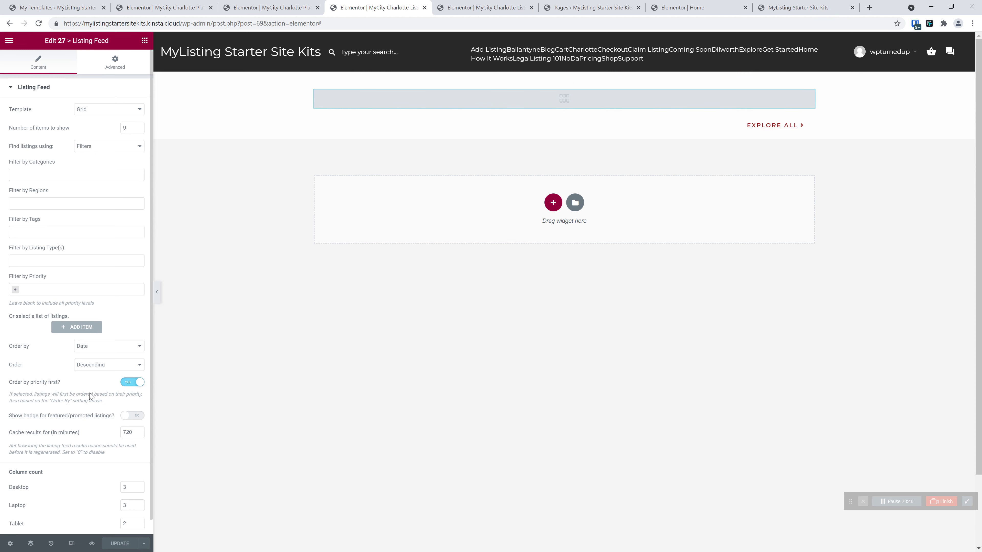
{"action": "scroll", "coordinate": [85, 412], "scroll_direction": "down", "scroll_amount": 1}
{"action": "scroll", "coordinate": [86, 217], "scroll_direction": "up", "scroll_amount": 1}
{"action": "scroll", "coordinate": [79, 255], "scroll_direction": "down", "scroll_amount": 1}
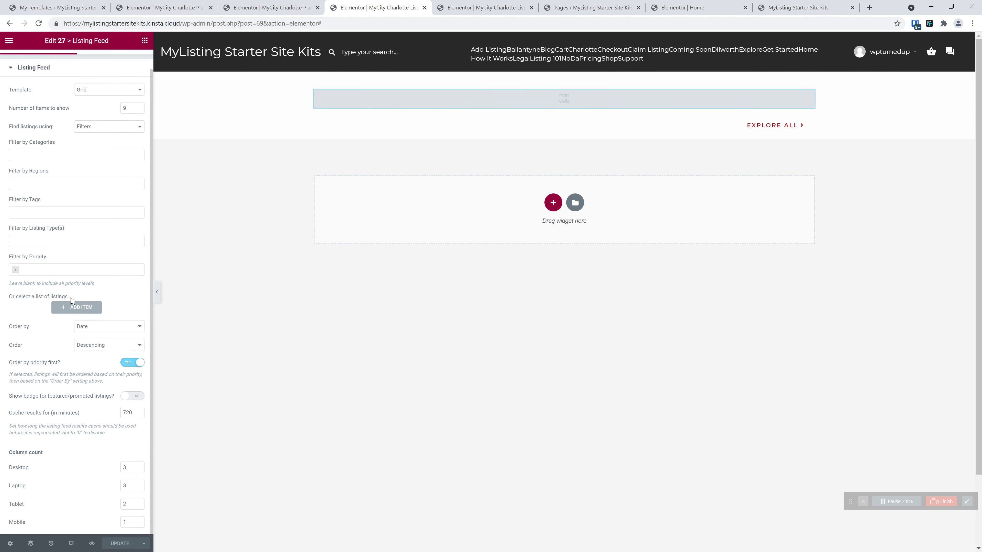
{"action": "scroll", "coordinate": [80, 360], "scroll_direction": "up", "scroll_amount": 1}
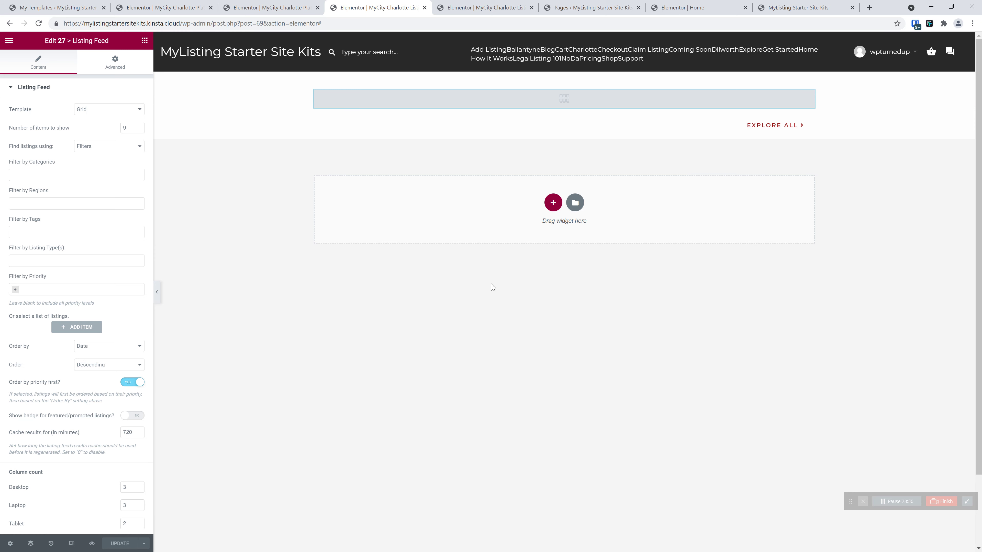
Step: Reload the live homepage and toggle between Top Listings and Latest Listings under Stay in the Know to check the accent colors
{"action": "left_click", "coordinate": [698, 5]}
{"action": "left_click", "coordinate": [793, 5]}
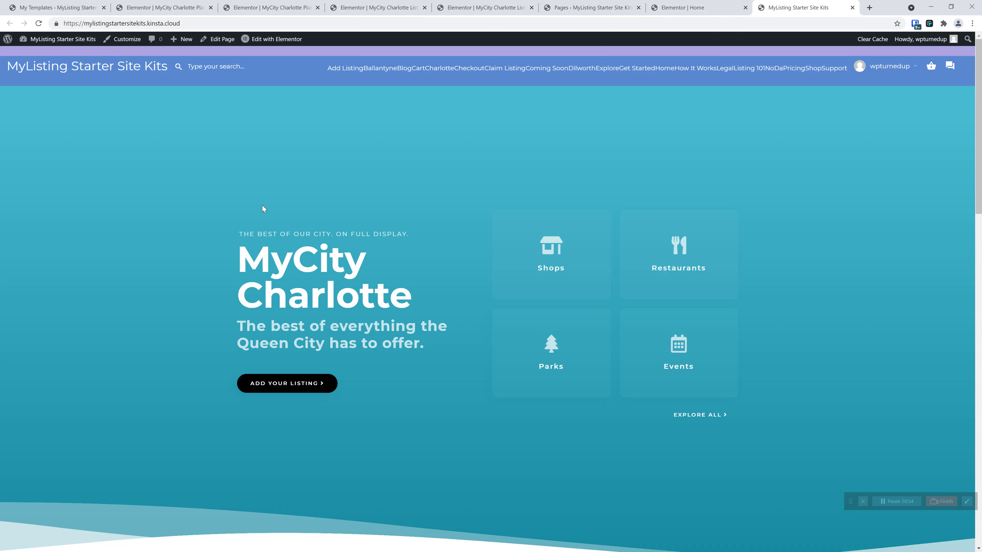
{"action": "left_click", "coordinate": [41, 28]}
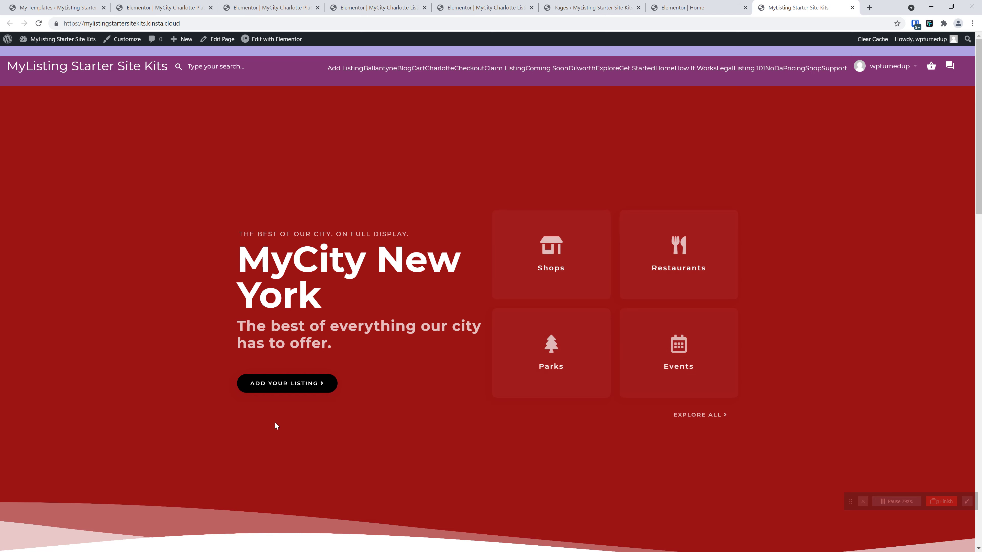
{"action": "scroll", "coordinate": [556, 212], "scroll_direction": "down", "scroll_amount": 8}
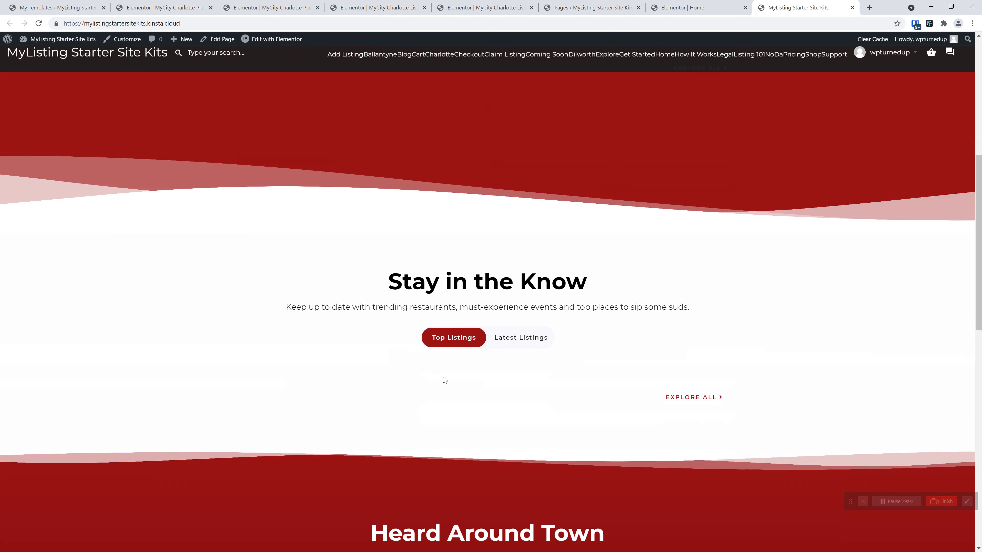
{"action": "left_click", "coordinate": [502, 338]}
{"action": "left_click", "coordinate": [460, 339]}
{"action": "left_click", "coordinate": [511, 336]}
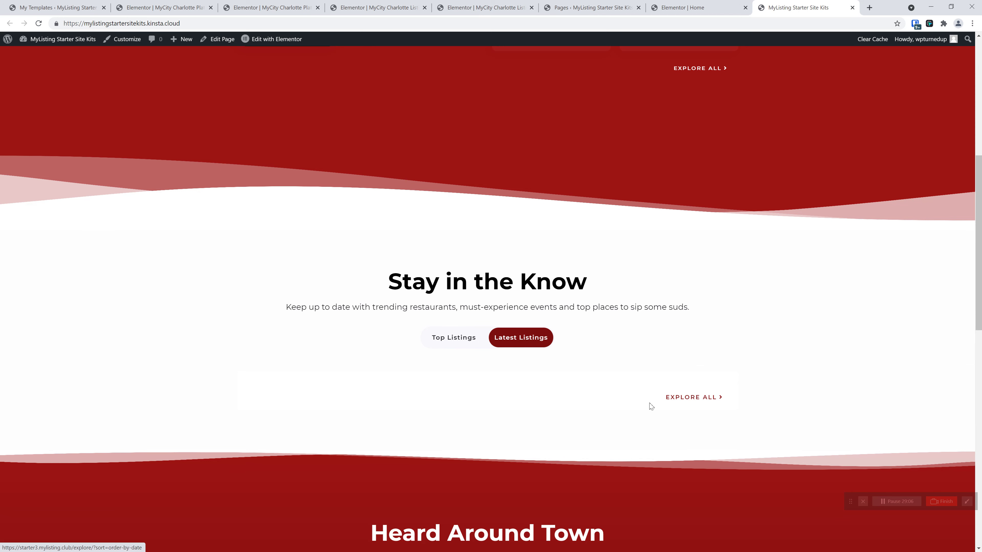
{"action": "left_click", "coordinate": [467, 339]}
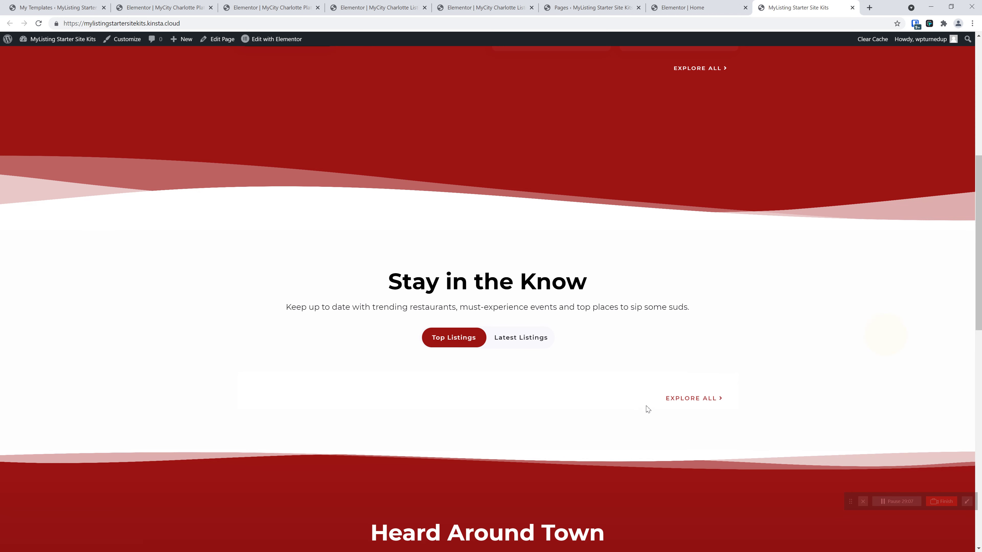
{"action": "left_click", "coordinate": [514, 338]}
Step: Review the Heard Around Town and Get Involved sections on the live homepage, and return to its hero section
{"action": "scroll", "coordinate": [484, 290], "scroll_direction": "down", "scroll_amount": 2}
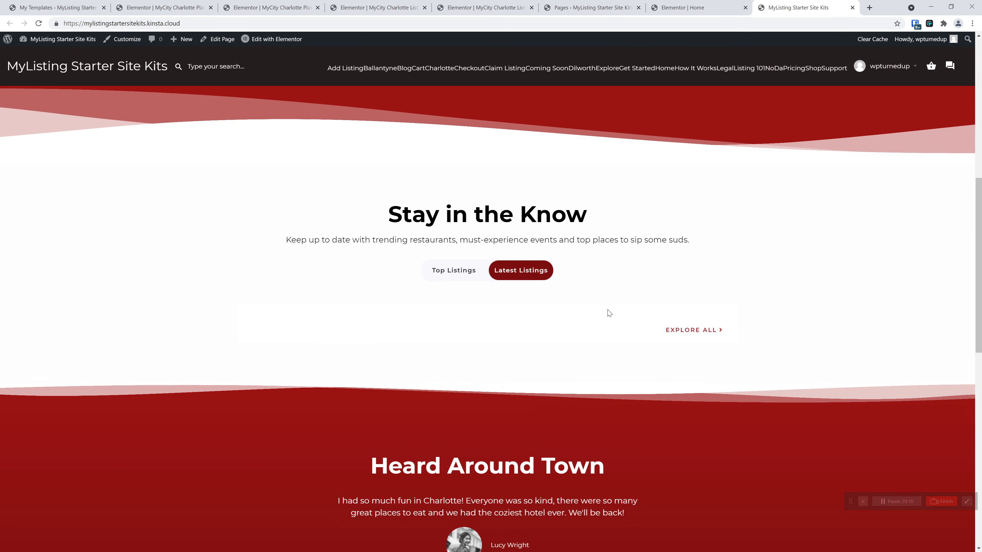
{"action": "scroll", "coordinate": [577, 245], "scroll_direction": "down", "scroll_amount": 6}
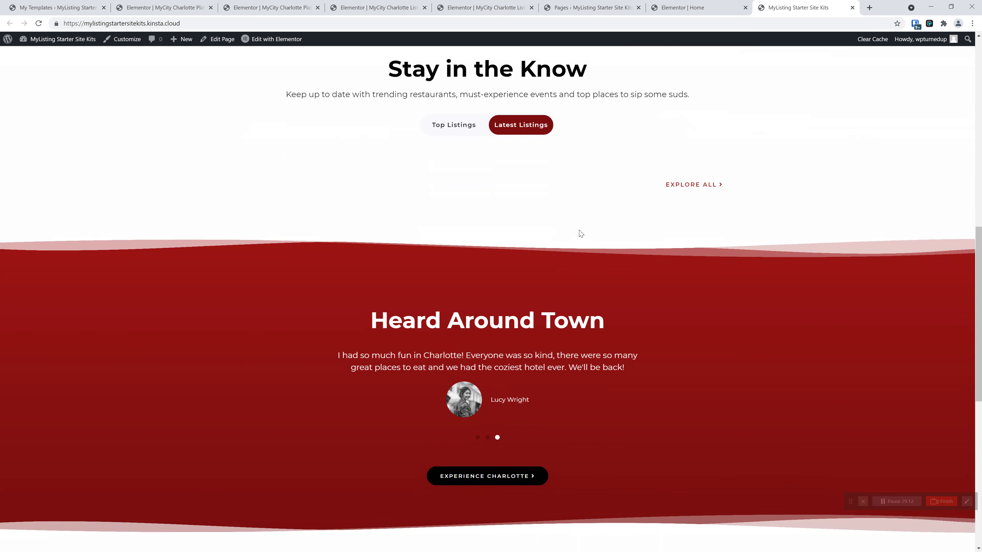
{"action": "scroll", "coordinate": [576, 175], "scroll_direction": "down", "scroll_amount": 9}
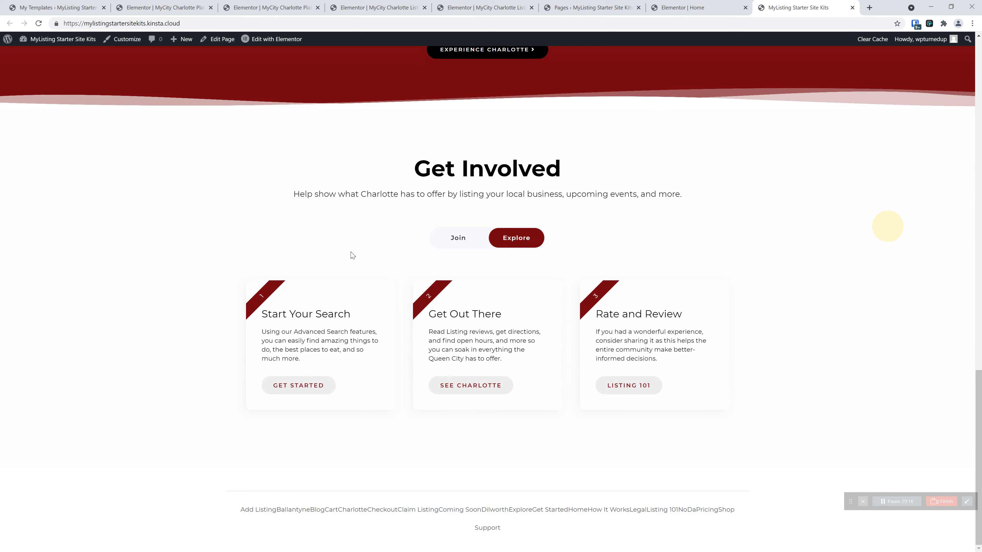
{"action": "scroll", "coordinate": [458, 364], "scroll_direction": "up", "scroll_amount": 5}
{"action": "scroll", "coordinate": [458, 363], "scroll_direction": "up", "scroll_amount": 5}
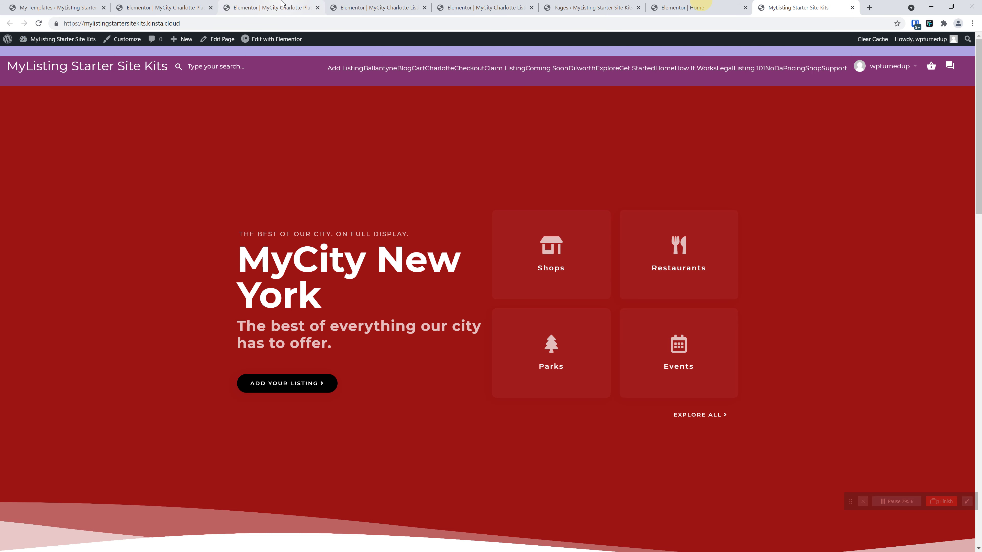
Step: Close the four MyCity Charlotte switcher template editor tabs, keeping the Home page editor open
{"action": "left_click", "coordinate": [309, 7]}
{"action": "left_click", "coordinate": [199, 7]}
{"action": "left_click", "coordinate": [209, 8]}
{"action": "left_click", "coordinate": [209, 8]}
{"action": "left_click", "coordinate": [209, 8]}
{"action": "left_click", "coordinate": [210, 8]}
{"action": "left_click", "coordinate": [234, 8]}
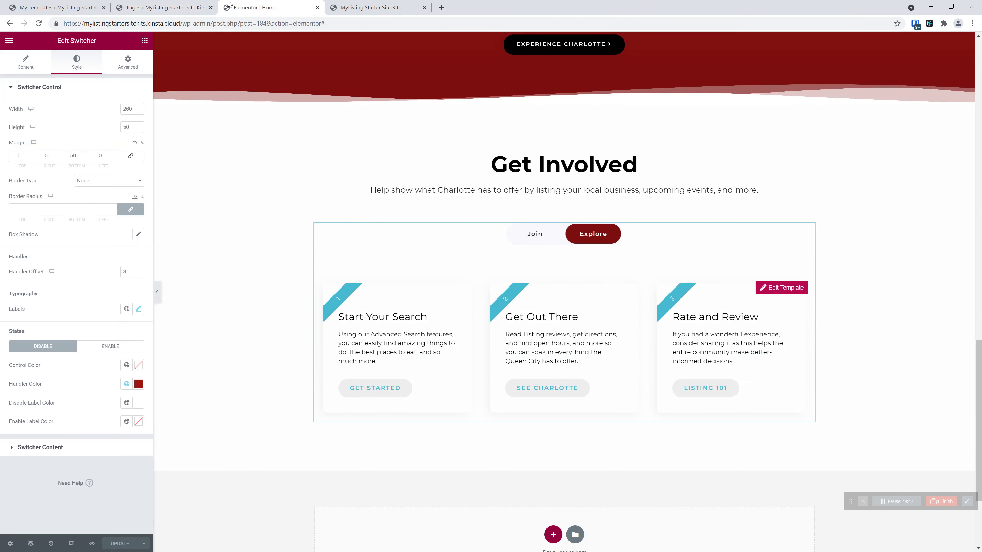
Step: Search the My Templates list for "header"
{"action": "left_click", "coordinate": [59, 8]}
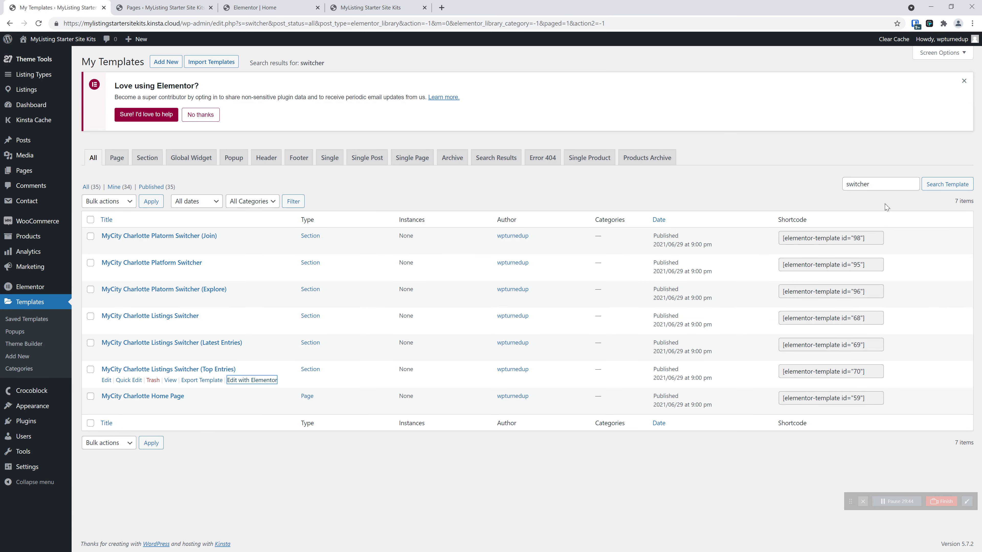
{"action": "left_click_drag", "start_coordinate": [883, 185], "coordinate": [790, 186]}
{"action": "type", "text": "header"}
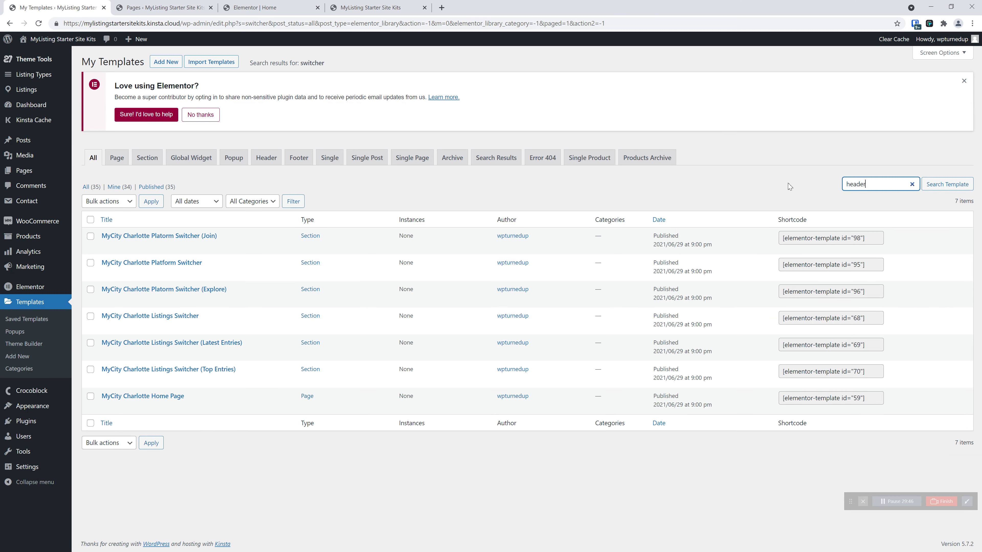
{"action": "key", "text": "Return"}
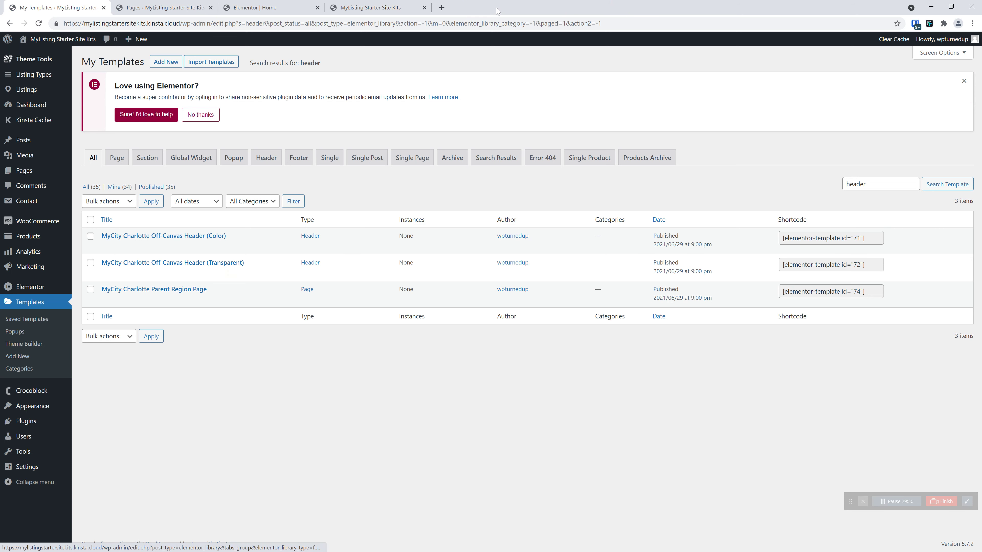
Step: Open the MyCity Charlotte Off-Canvas Header (Transparent) template in Elementor in a new browser tab
{"action": "left_click", "coordinate": [396, 4]}
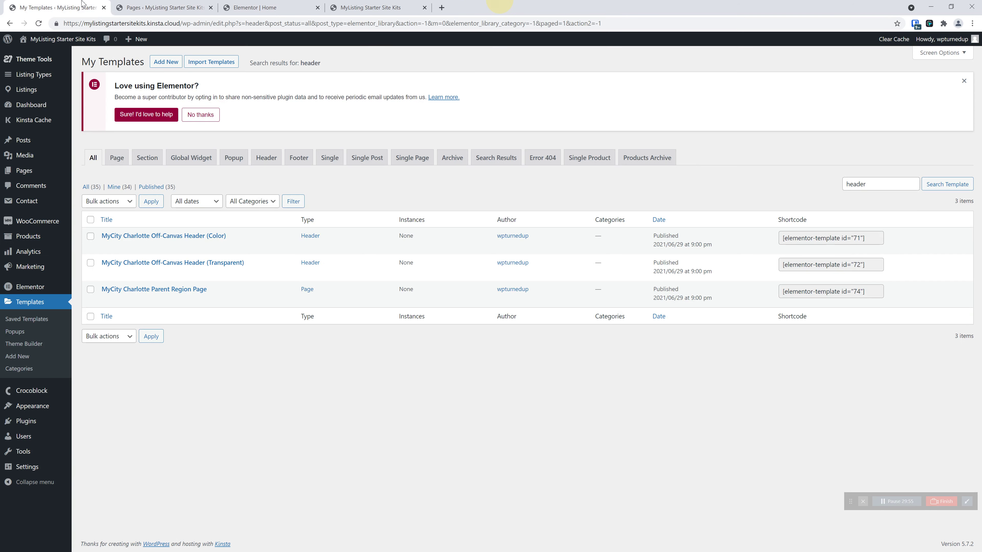
{"action": "left_click", "coordinate": [81, 8]}
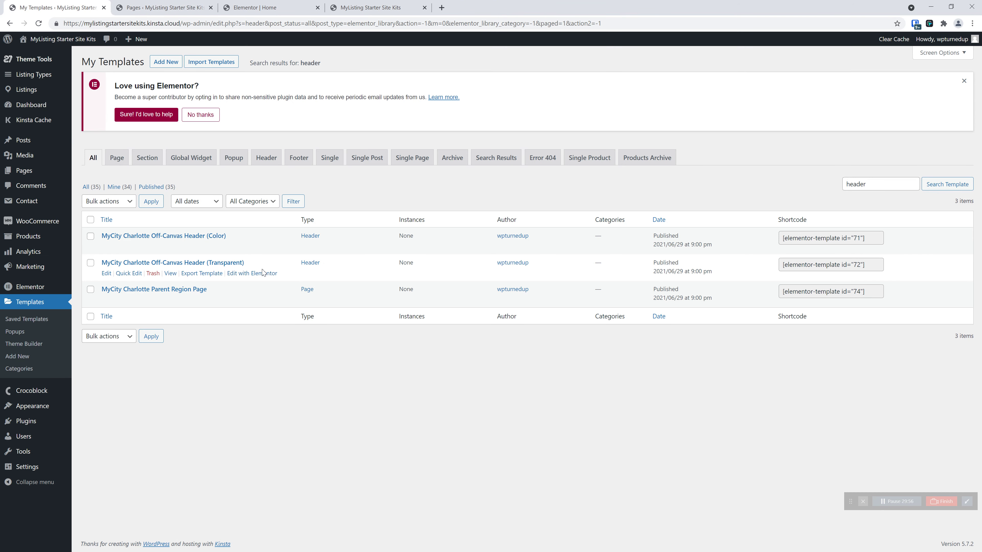
{"action": "right_click", "coordinate": [271, 276]}
{"action": "left_click", "coordinate": [303, 283]}
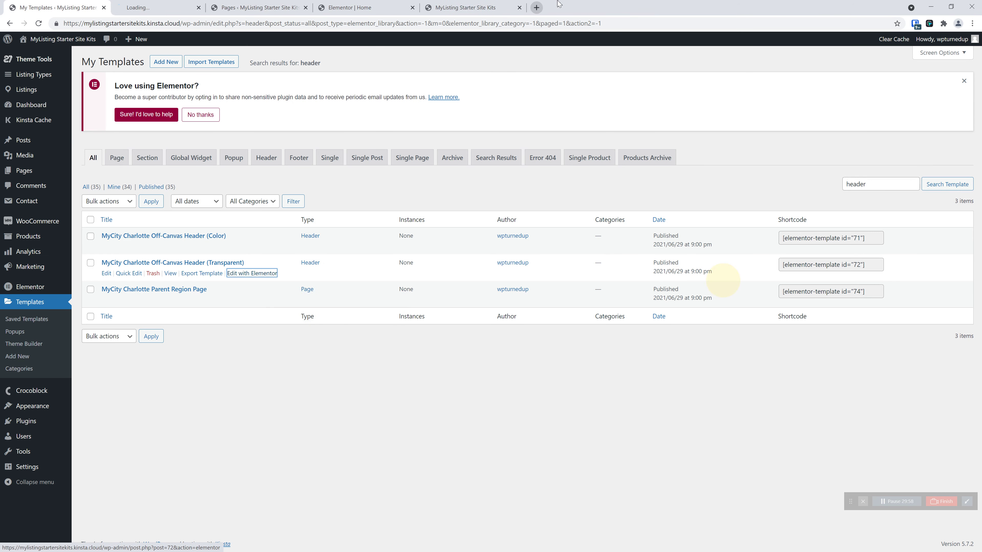
{"action": "key", "text": "ctrl+Tab"}
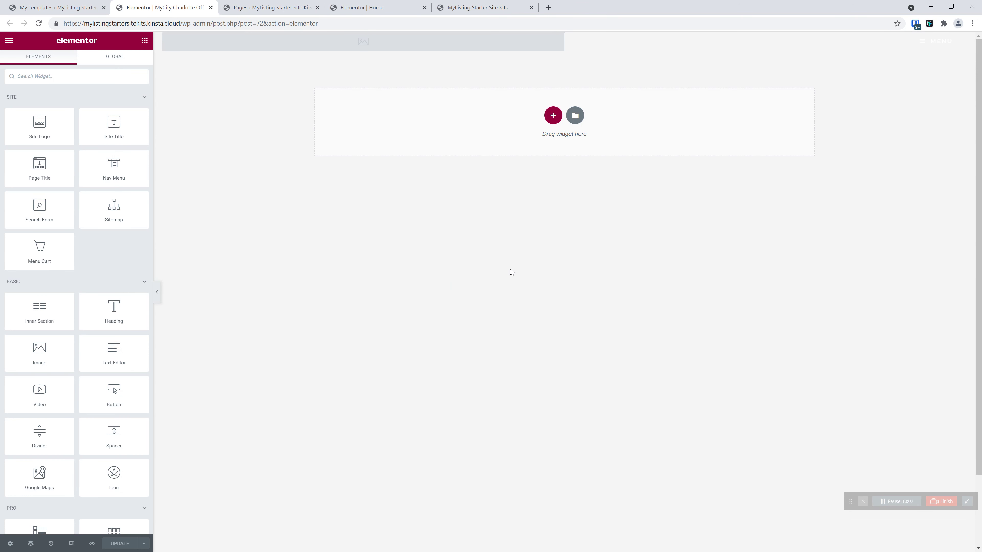
Step: Add a display condition that includes the Entire Site to the transparent header template, save it, and reload the live home page
{"action": "left_click", "coordinate": [144, 544]}
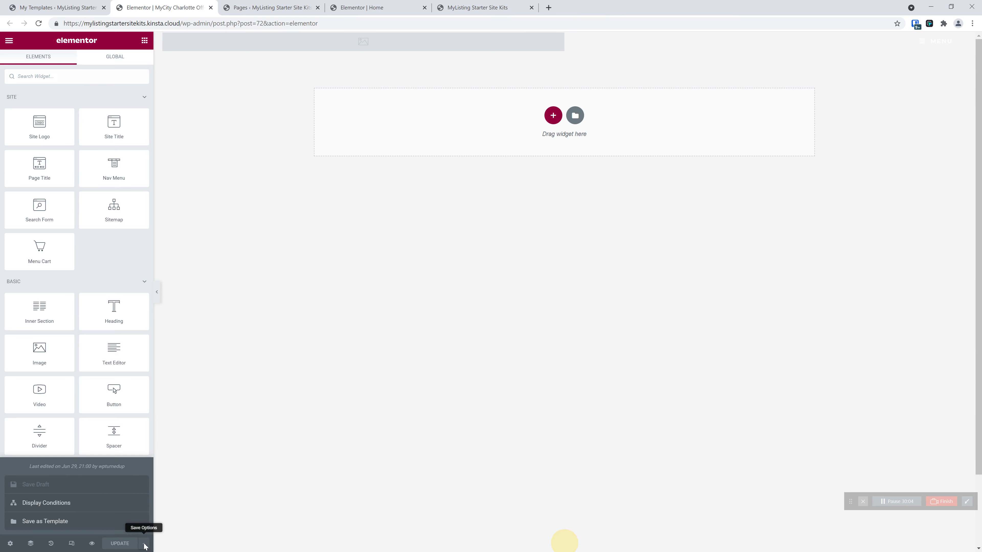
{"action": "left_click", "coordinate": [80, 508]}
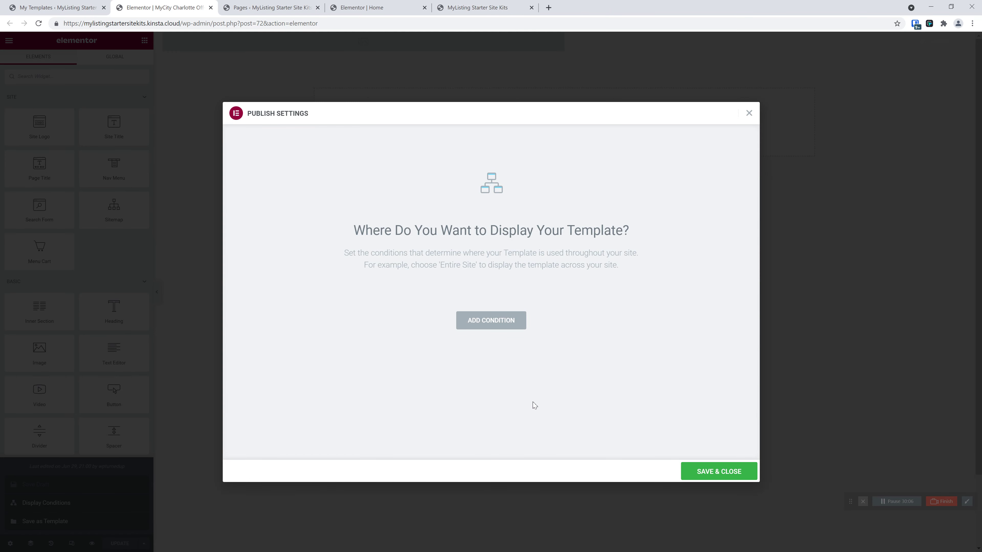
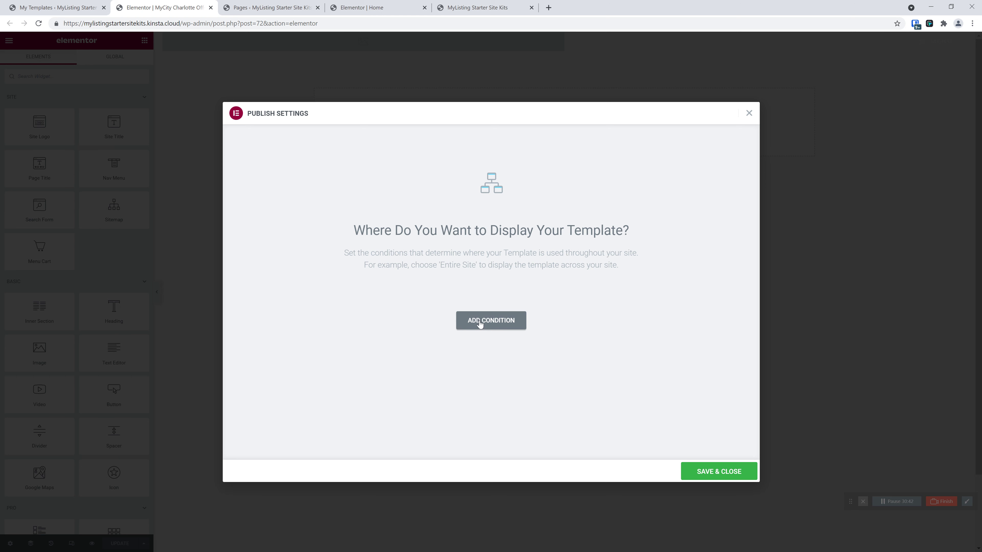
{"action": "left_click", "coordinate": [488, 324]}
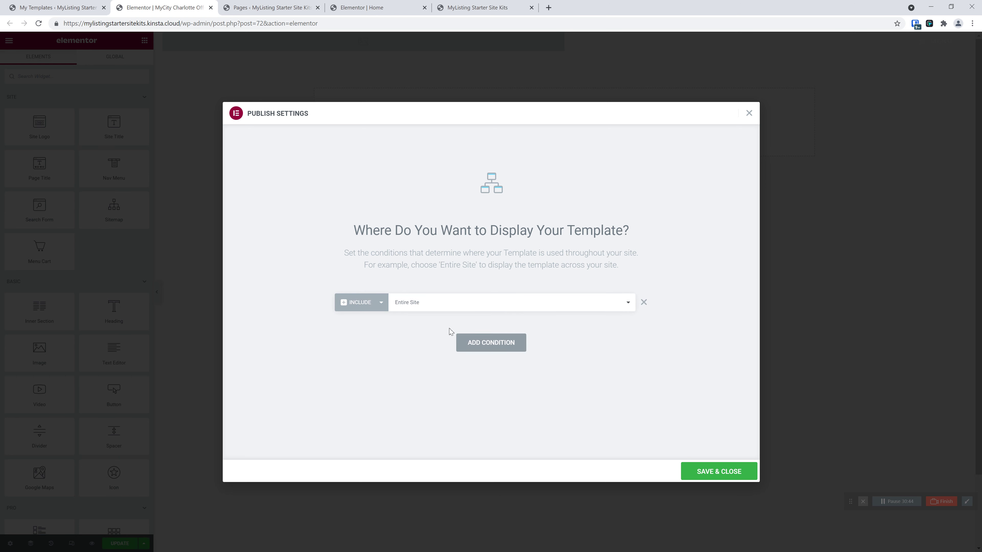
{"action": "left_click", "coordinate": [720, 470]}
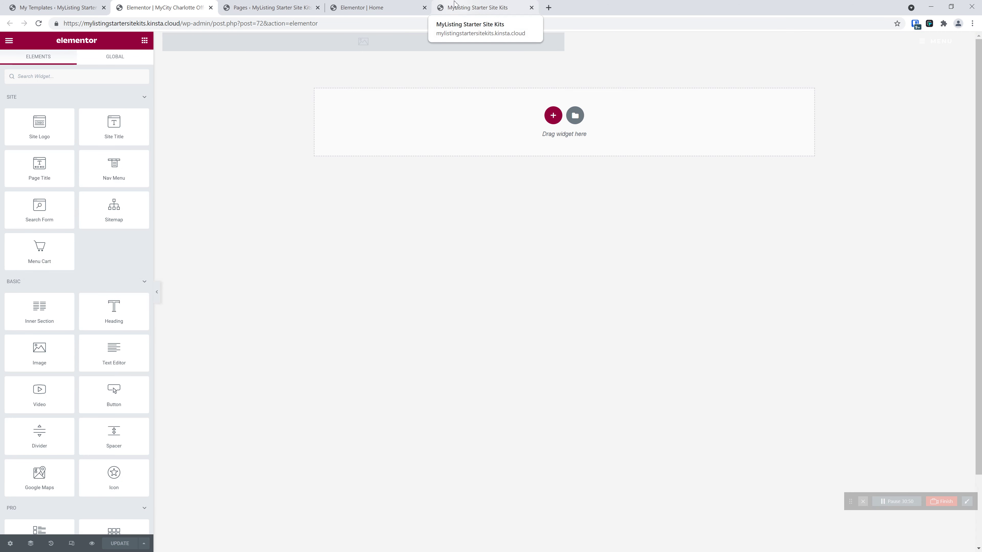
{"action": "left_click", "coordinate": [477, 7]}
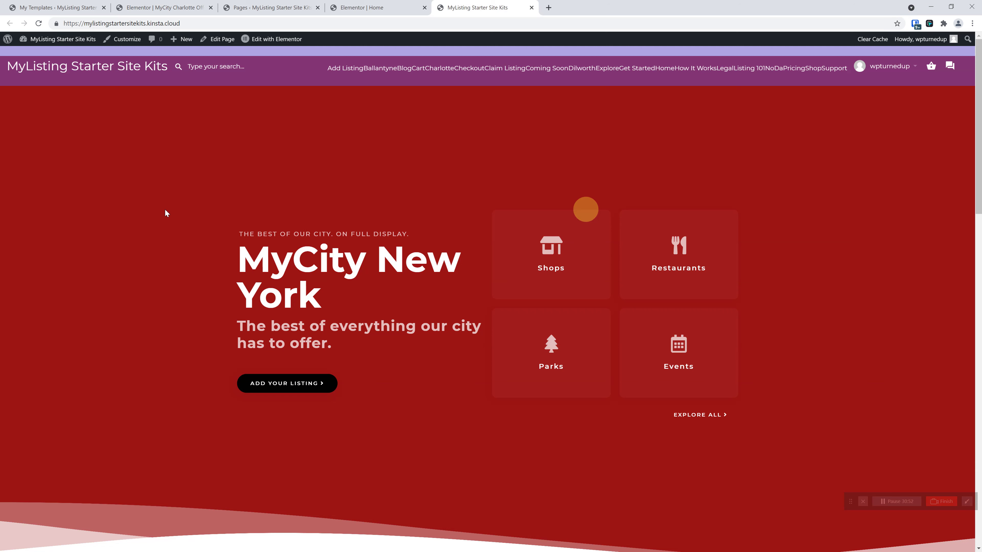
{"action": "left_click", "coordinate": [39, 23]}
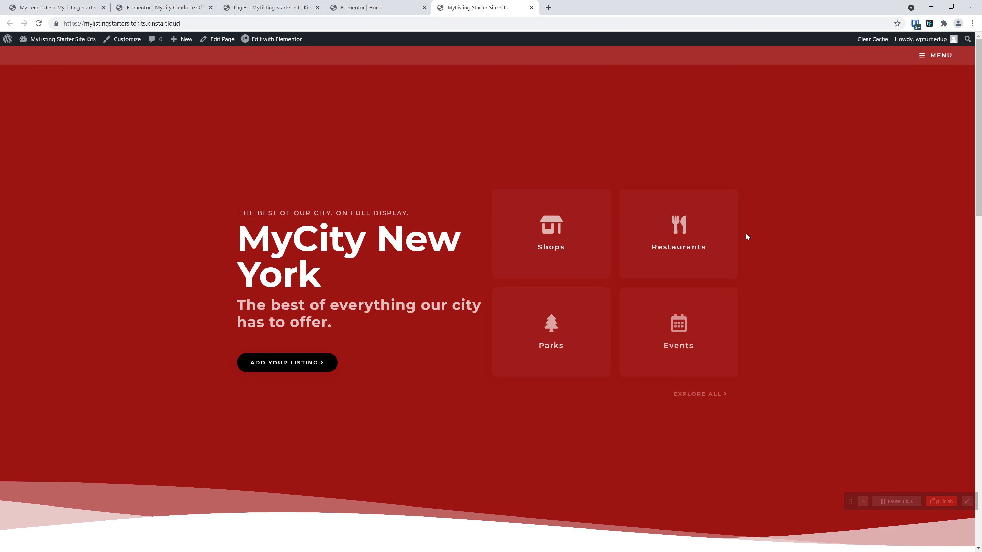
Step: Turn off Show Toolbar when viewing site in the user profile, update the profile, and reload the live home page
{"action": "mouse_move", "coordinate": [926, 40]}
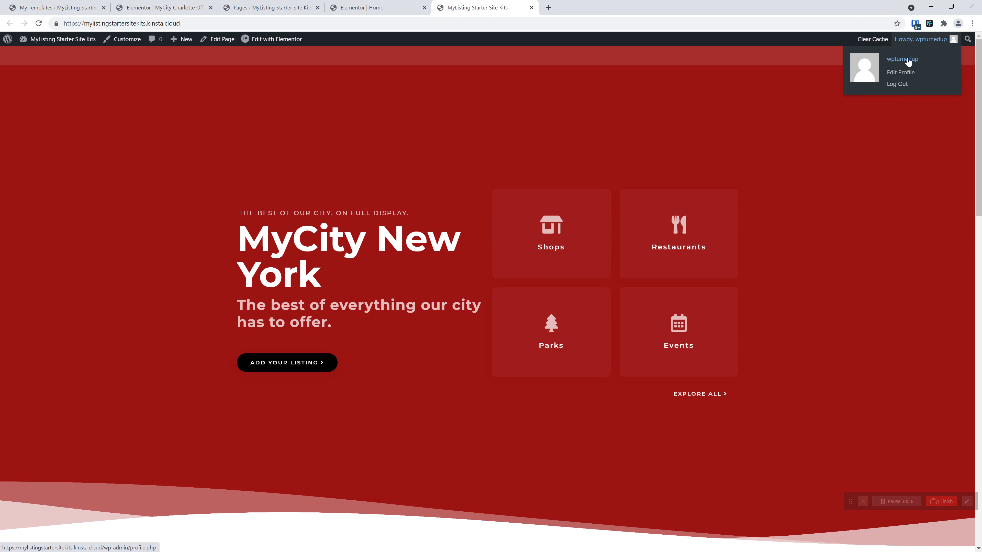
{"action": "right_click", "coordinate": [901, 73]}
{"action": "left_click", "coordinate": [889, 81]}
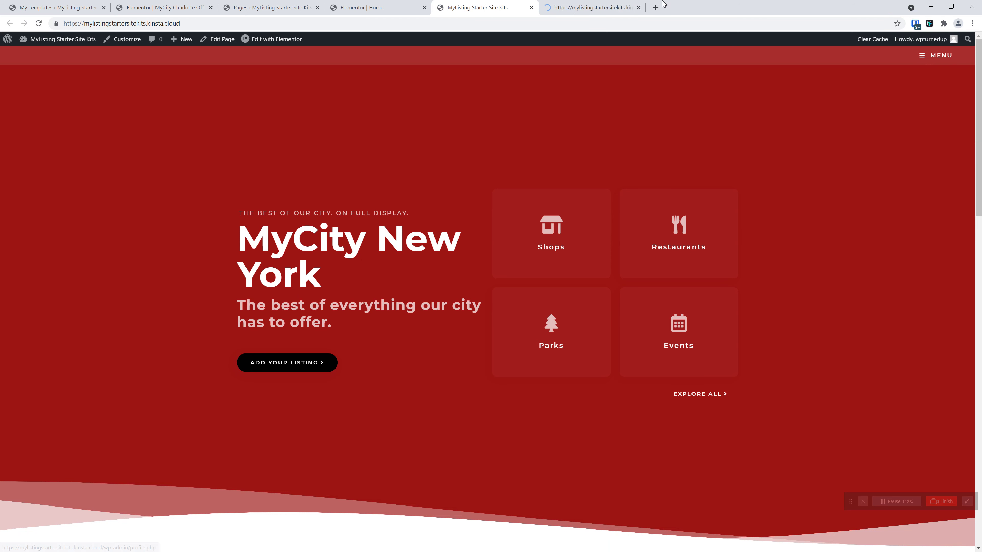
{"action": "left_click", "coordinate": [611, 7]}
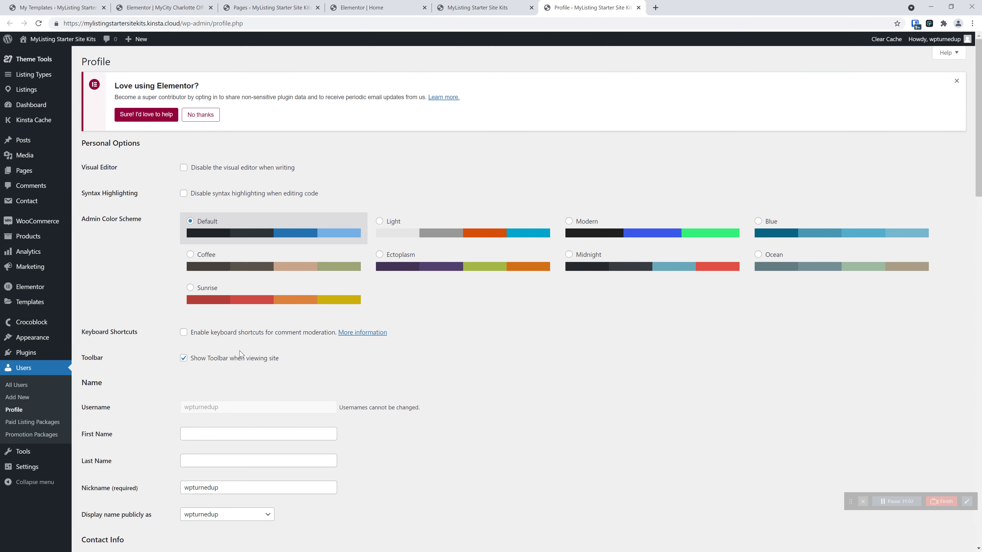
{"action": "scroll", "coordinate": [235, 364], "scroll_direction": "down", "scroll_amount": 7}
{"action": "scroll", "coordinate": [176, 534], "scroll_direction": "down", "scroll_amount": 15}
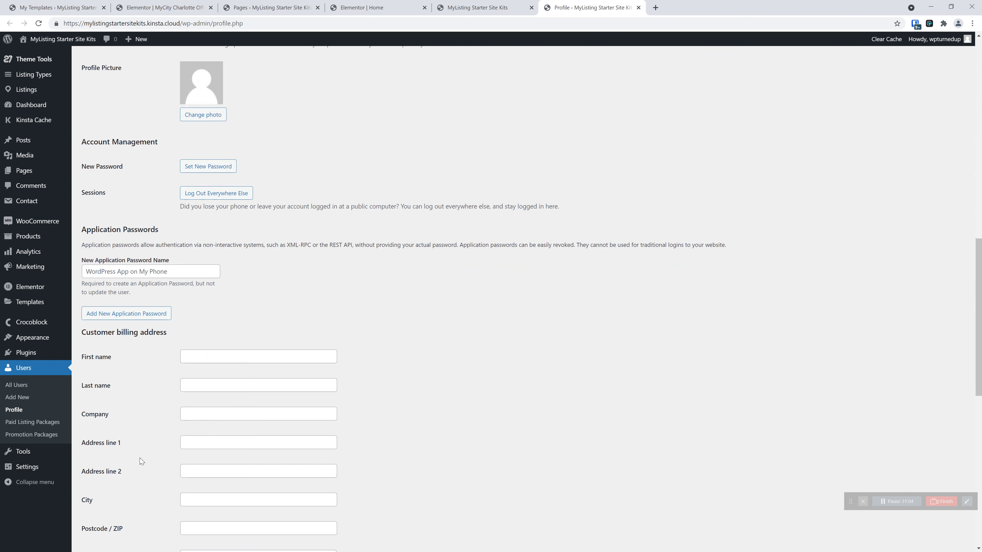
{"action": "left_click", "coordinate": [105, 505]}
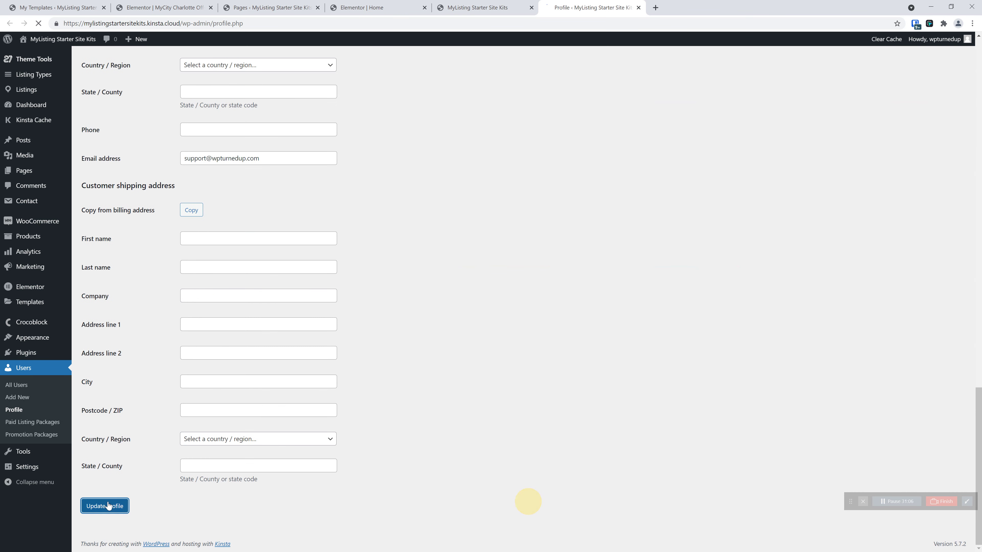
{"action": "left_click", "coordinate": [639, 8]}
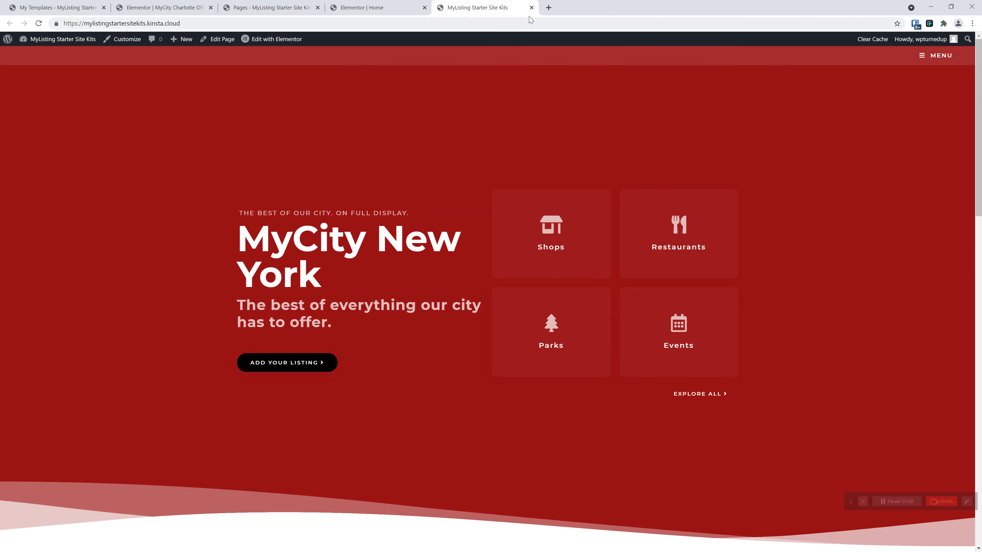
{"action": "left_click", "coordinate": [38, 23]}
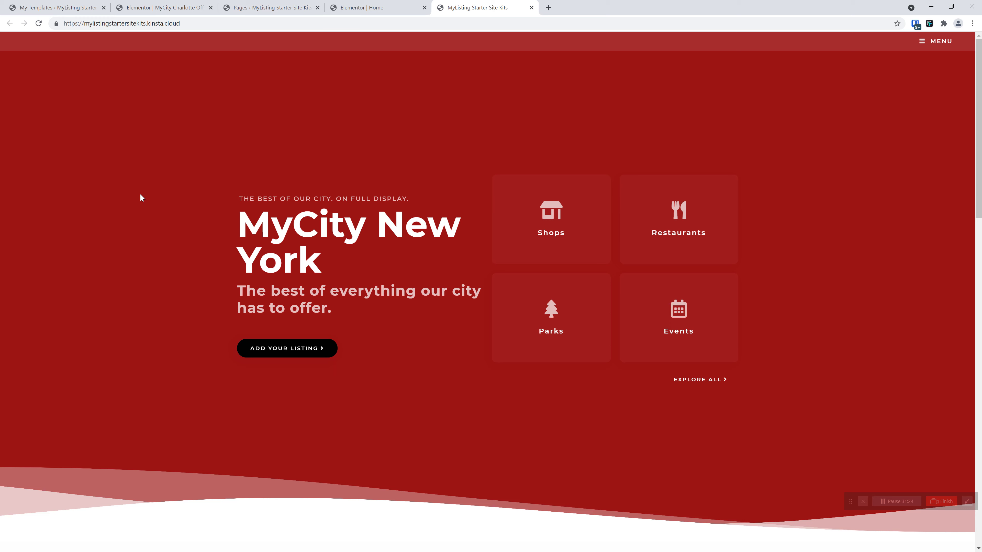
Step: Examine the transparent header on the live home page and compare it with the header template in the editor
{"action": "key", "text": "ctrl+shift+Tab"}
{"action": "key", "text": "ctrl+shift+Tab"}
{"action": "key", "text": "ctrl+shift+Tab"}
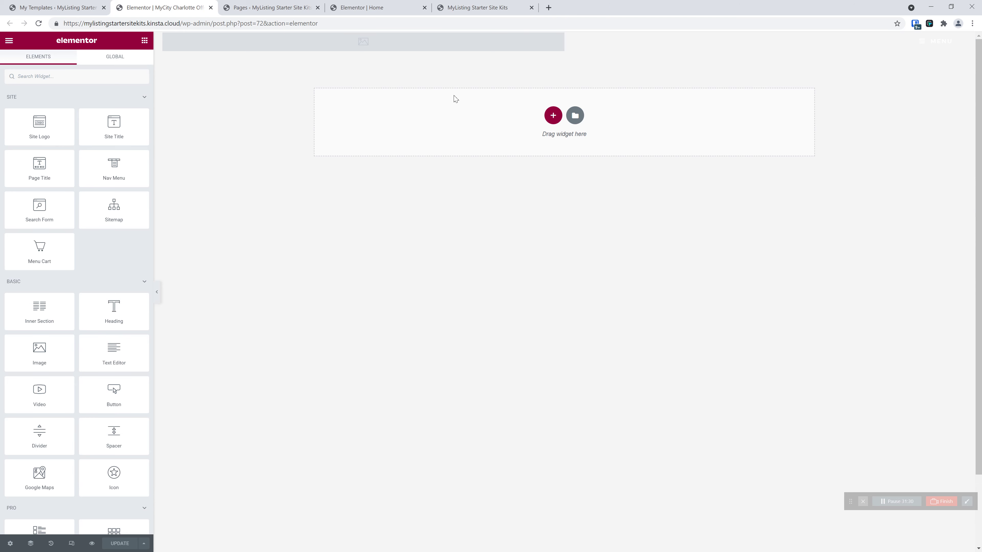
{"action": "left_click", "coordinate": [467, 3]}
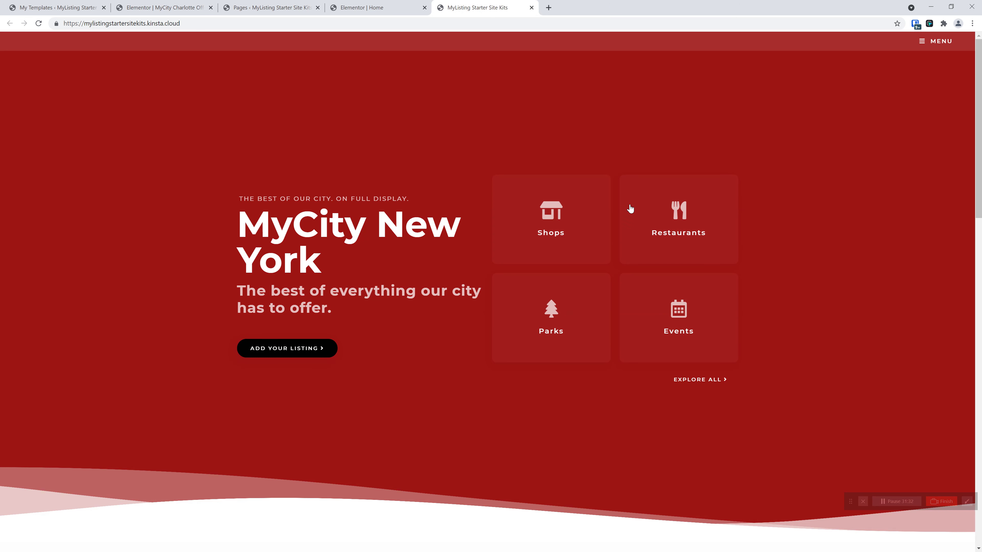
{"action": "scroll", "coordinate": [148, 441], "scroll_direction": "down", "scroll_amount": 15}
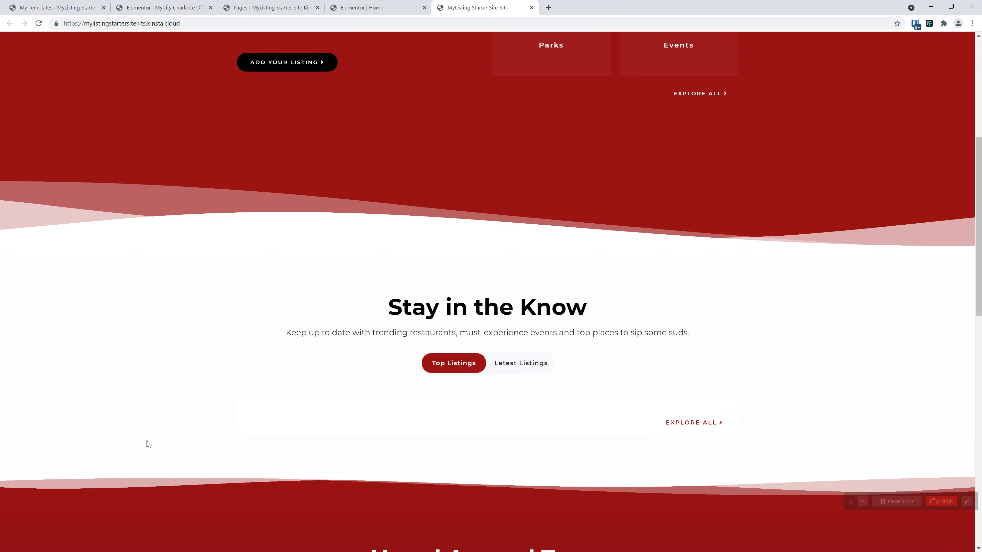
{"action": "scroll", "coordinate": [255, 406], "scroll_direction": "up", "scroll_amount": 15}
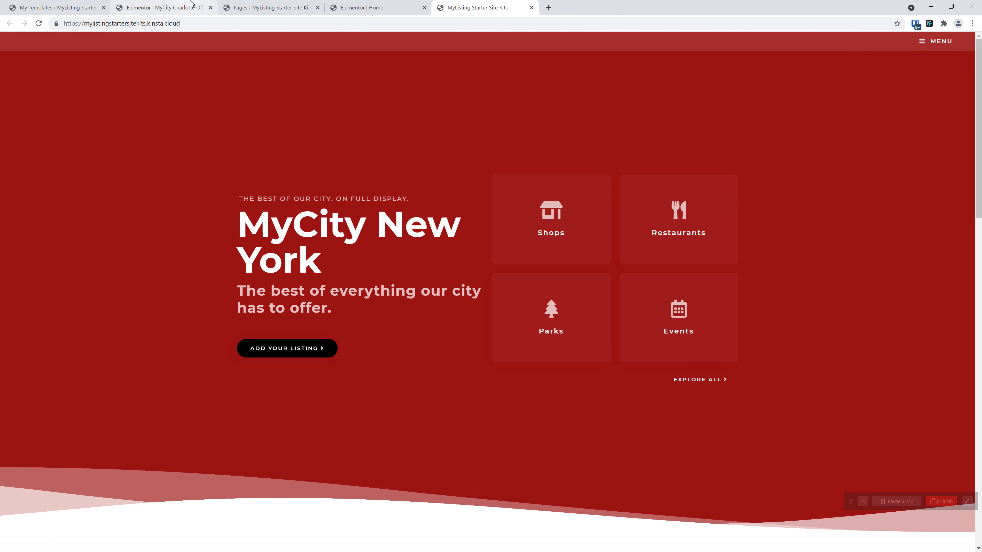
{"action": "left_click", "coordinate": [165, 7]}
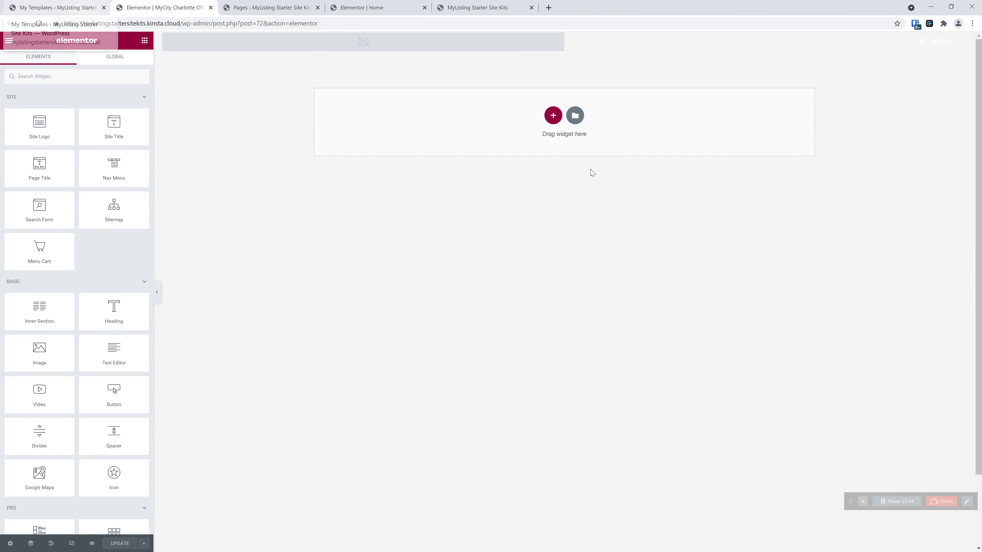
{"action": "left_click", "coordinate": [477, 3]}
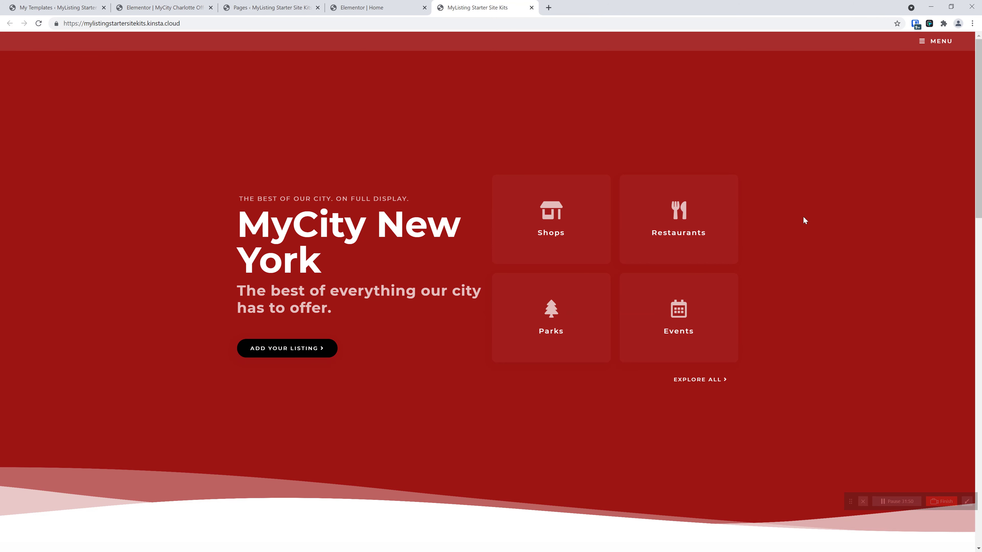
Step: Load starter3.mylisting.club in a new browser tab and open its off-canvas menu as a reference
{"action": "left_click", "coordinate": [549, 7]}
{"action": "type", "text": "sta"}
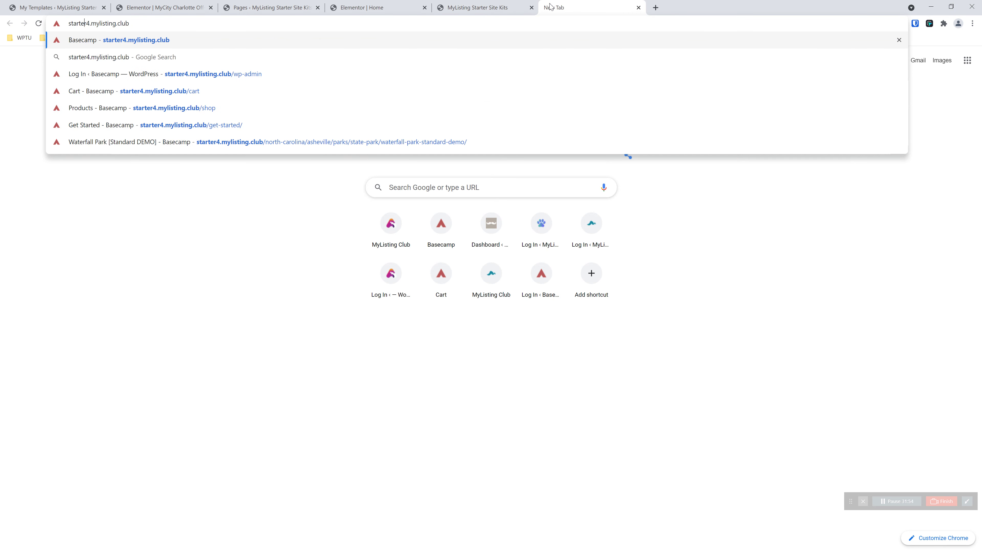
{"action": "key", "text": "BackSpace"}
{"action": "type", "text": "3"}
{"action": "key", "text": "Return"}
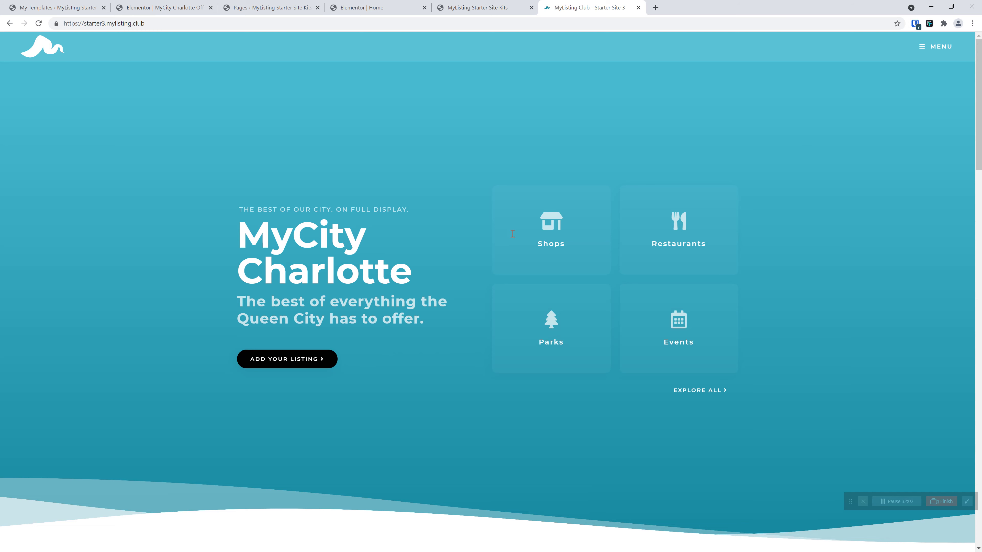
{"action": "left_click", "coordinate": [929, 48]}
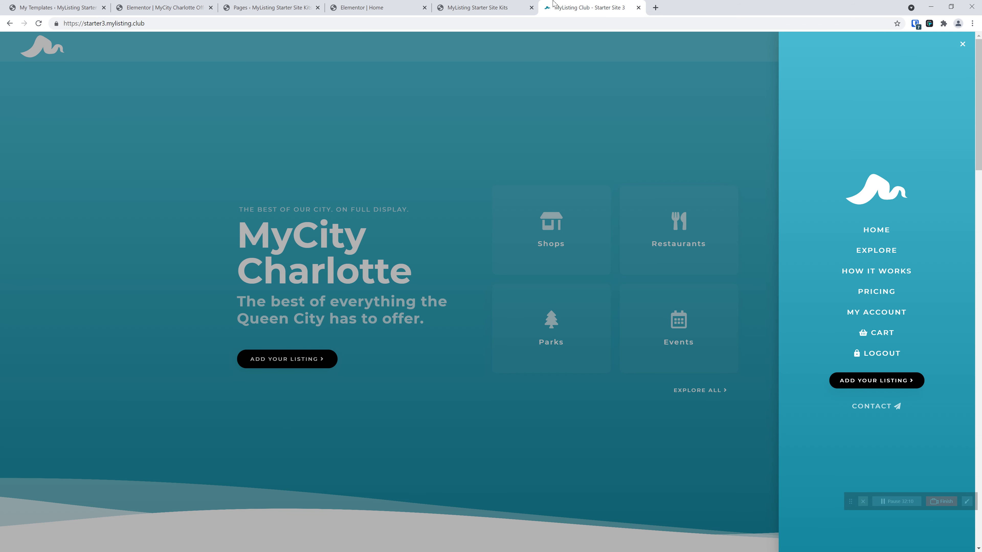
Step: Return to the WordPress templates, show the Popups list, and locate the MyCity Charlotte Off-Canvas Menu Popup
{"action": "left_click", "coordinate": [491, 4]}
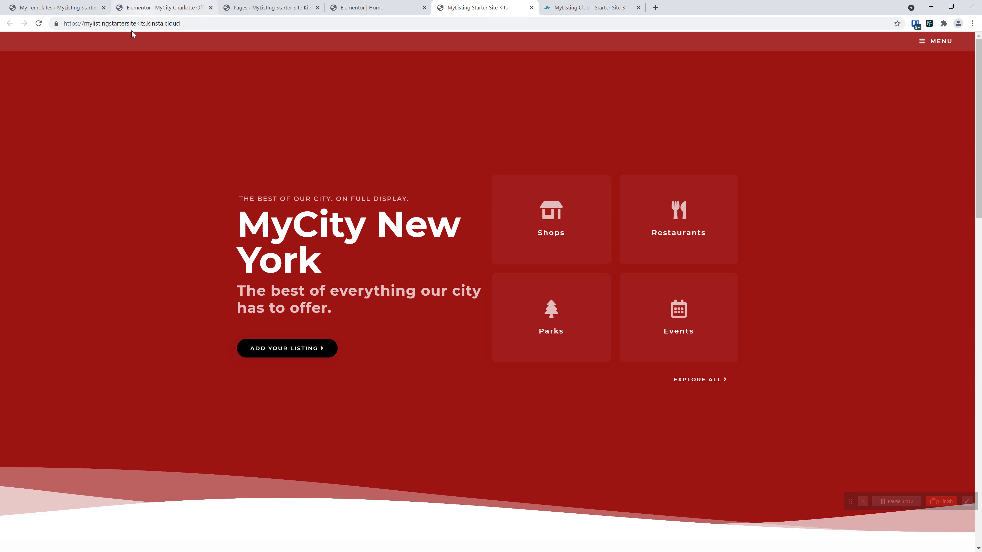
{"action": "left_click", "coordinate": [166, 7]}
{"action": "left_click", "coordinate": [58, 8]}
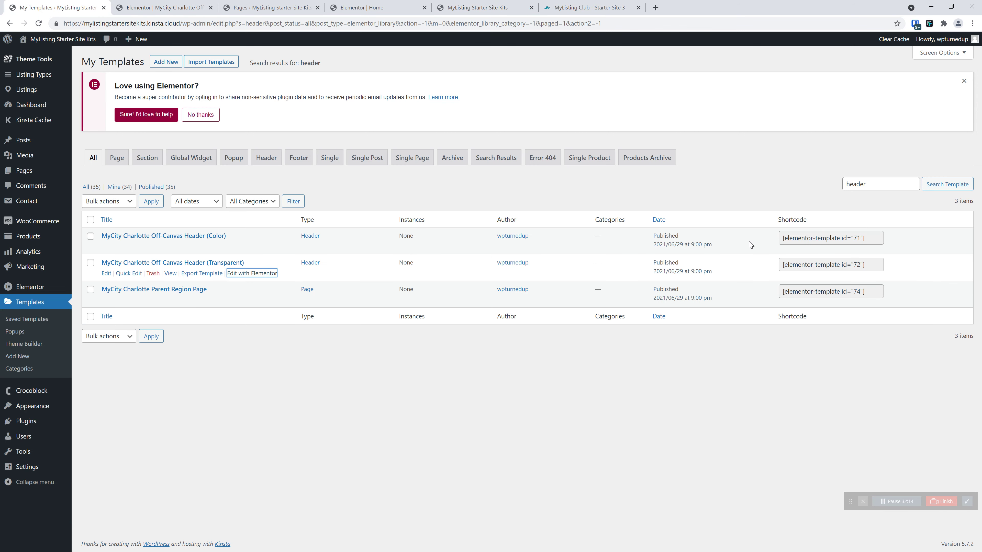
{"action": "left_click", "coordinate": [16, 331]}
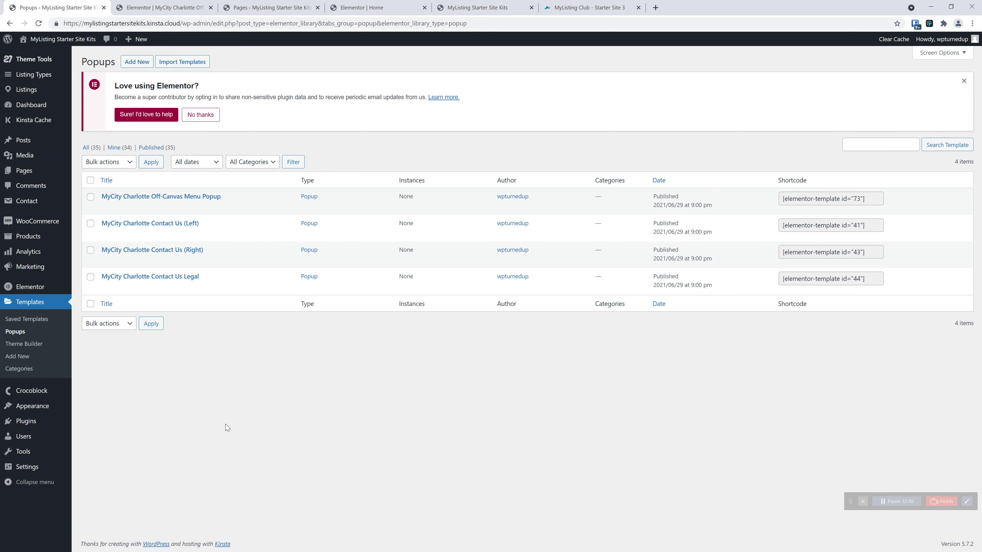
{"action": "mouse_move", "coordinate": [165, 233]}
{"action": "mouse_move", "coordinate": [180, 275]}
{"action": "mouse_move", "coordinate": [188, 201]}
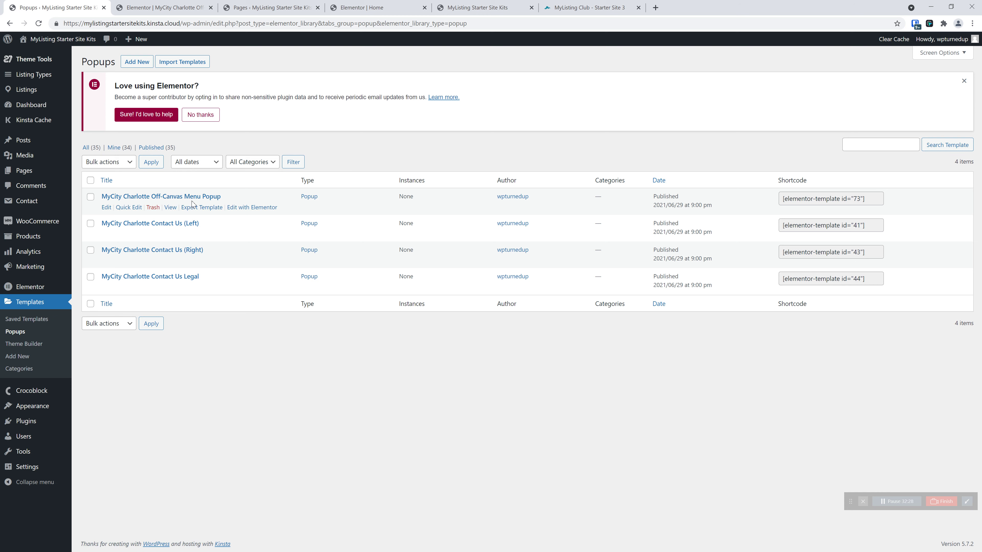
Step: Open the MyCity Charlotte Off-Canvas Menu Popup for editing with Elementor in a new browser tab
{"action": "right_click", "coordinate": [252, 212]}
{"action": "left_click", "coordinate": [270, 217]}
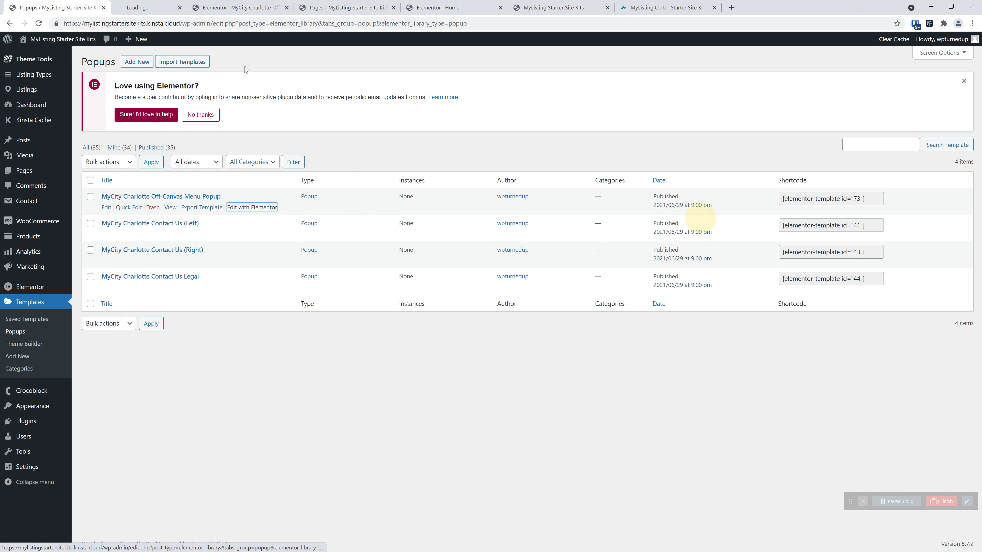
{"action": "left_click", "coordinate": [180, 5]}
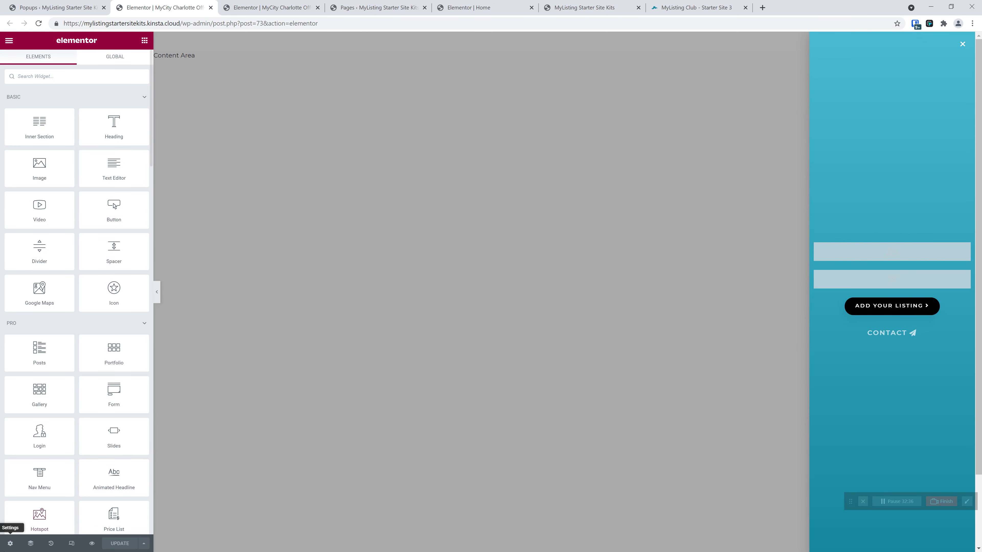
Step: Set the off-canvas popup's background gradient to the global colors Primary Accent and, as second color, Primary Accent (Dark)
{"action": "left_click", "coordinate": [10, 544]}
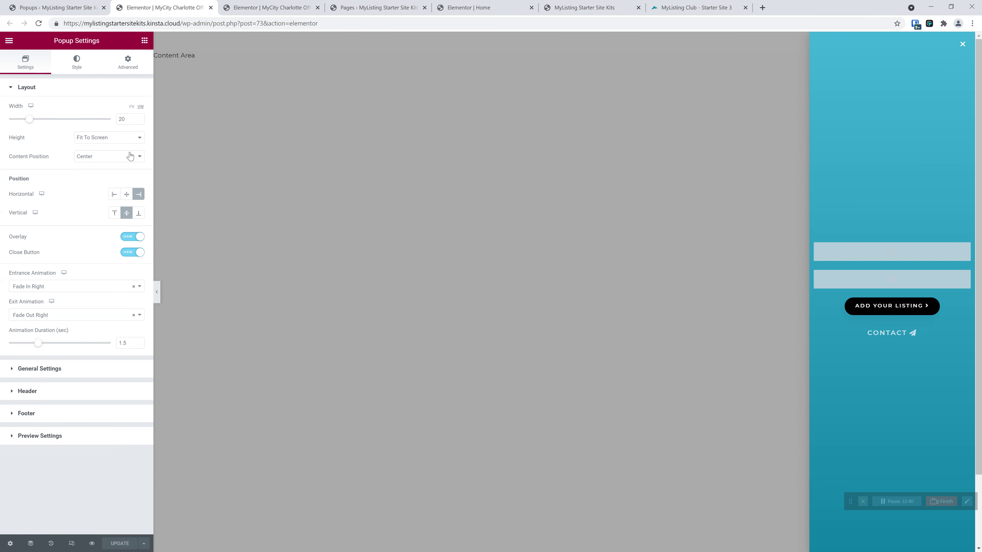
{"action": "left_click", "coordinate": [77, 64]}
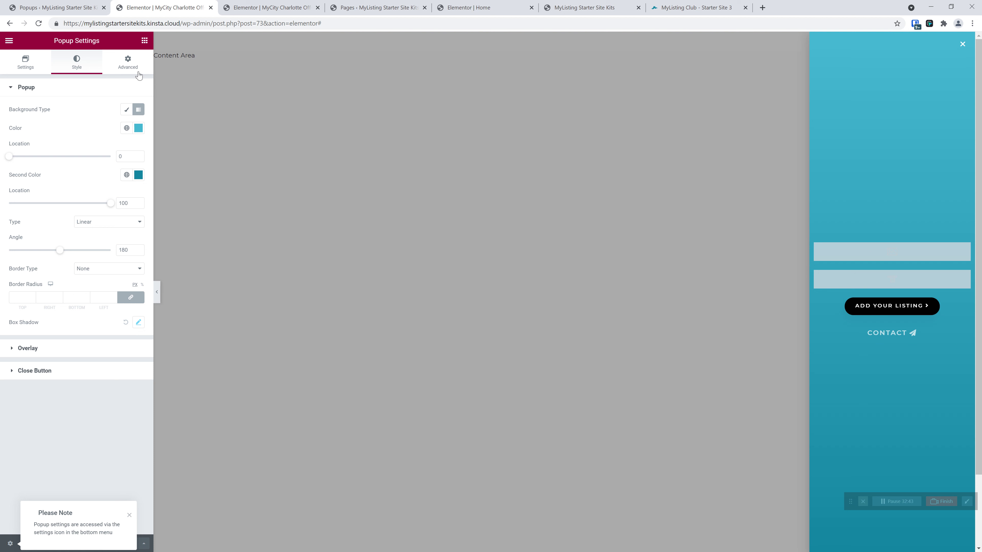
{"action": "left_click", "coordinate": [127, 131]}
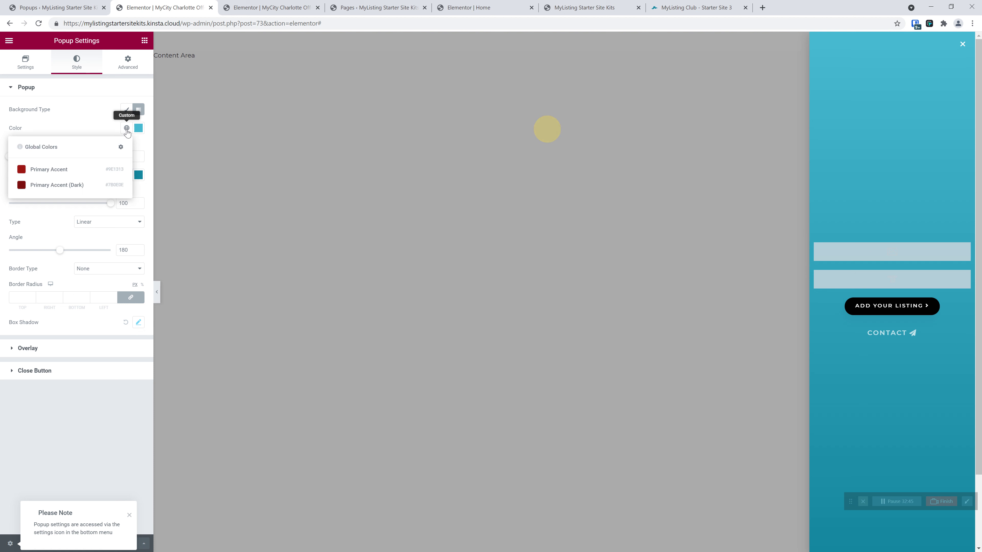
{"action": "left_click", "coordinate": [76, 169]}
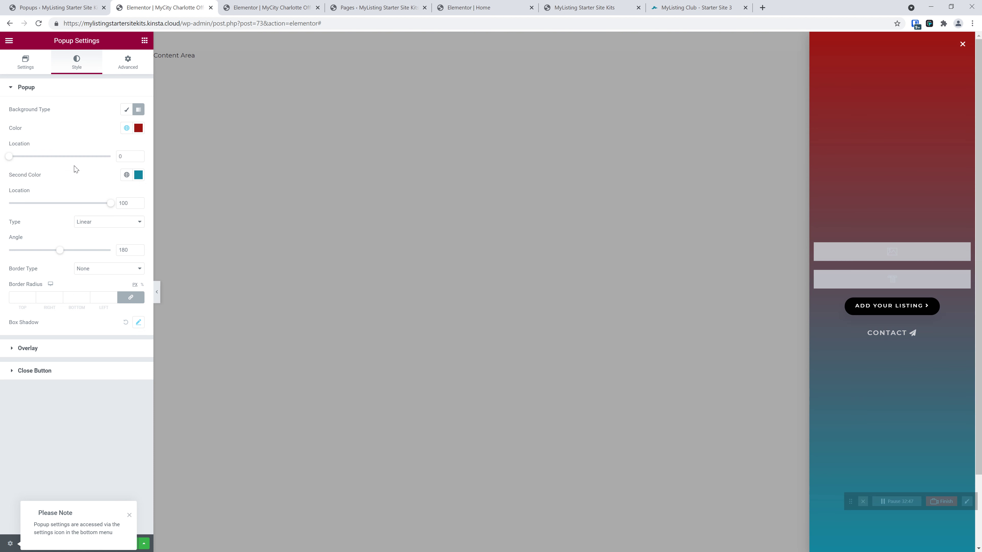
{"action": "left_click", "coordinate": [126, 175]}
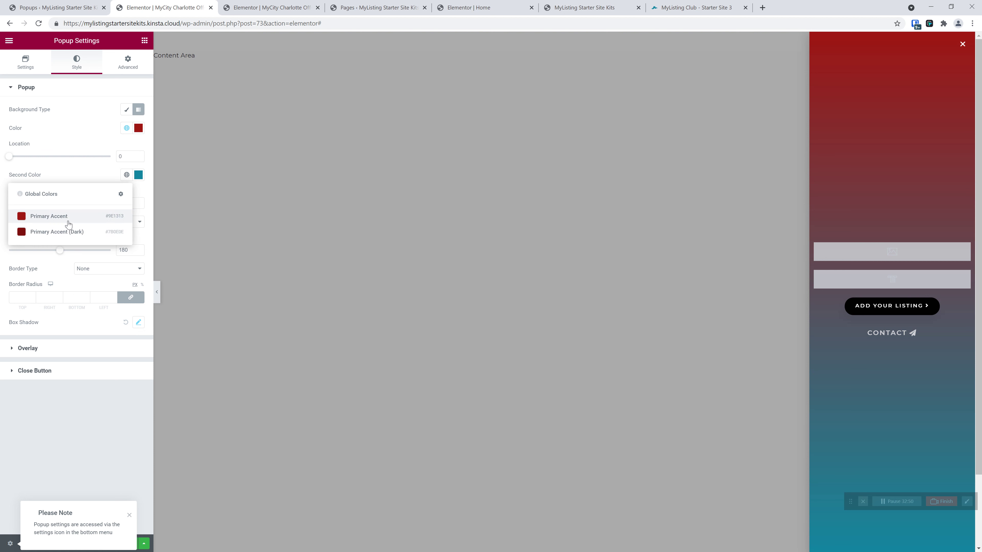
{"action": "left_click", "coordinate": [67, 231]}
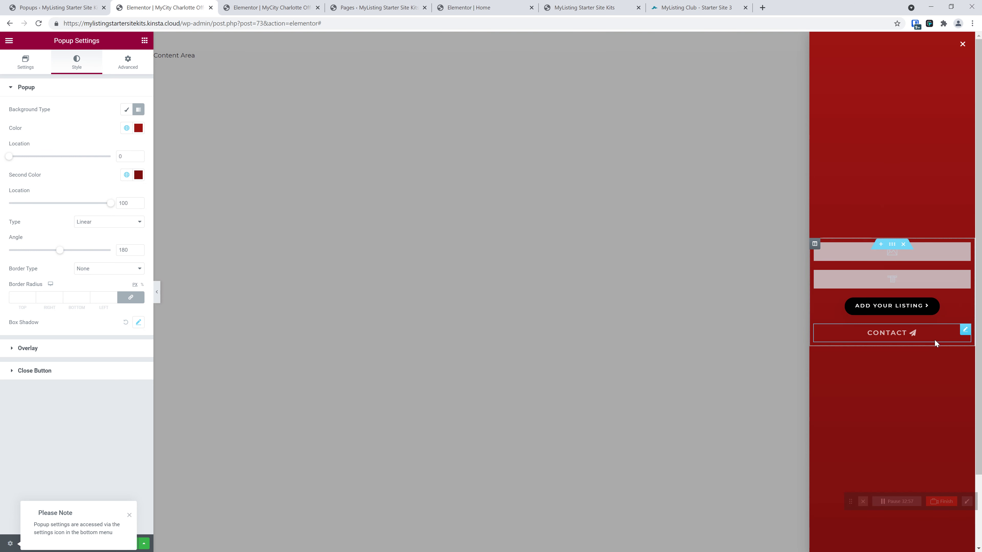
Step: Check which popup the Contact button in the off-canvas menu links to, leaving its settings as they are
{"action": "left_click", "coordinate": [965, 330]}
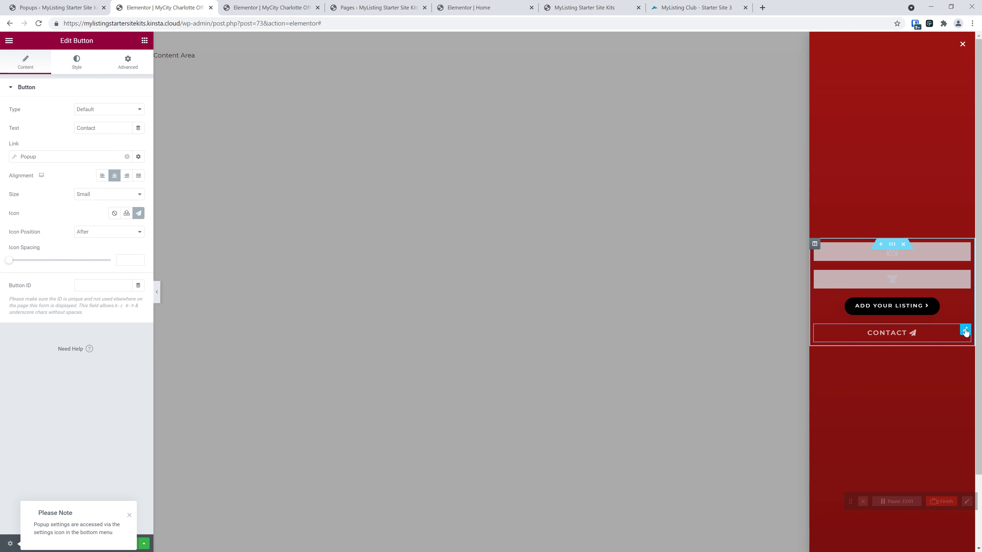
{"action": "left_click", "coordinate": [28, 157]}
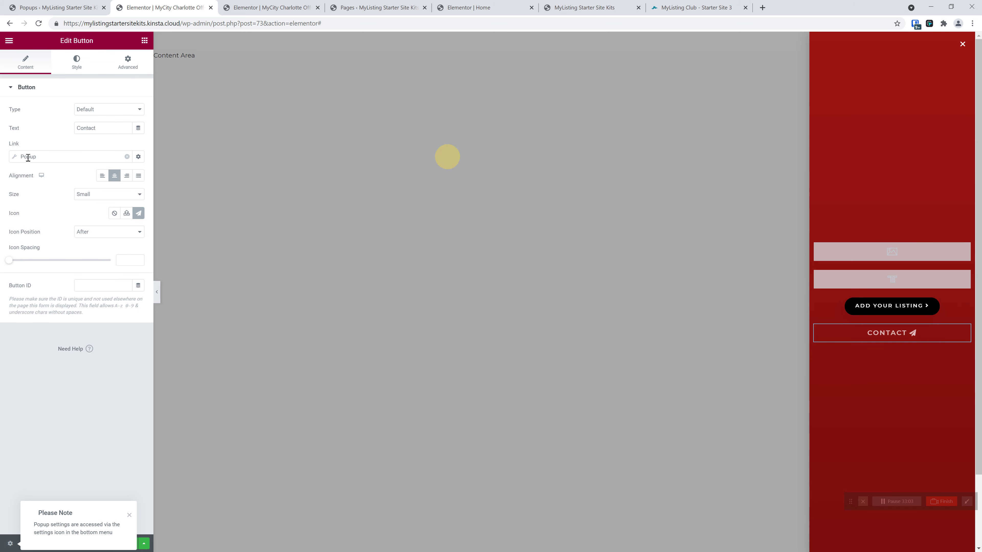
{"action": "left_click", "coordinate": [44, 228]}
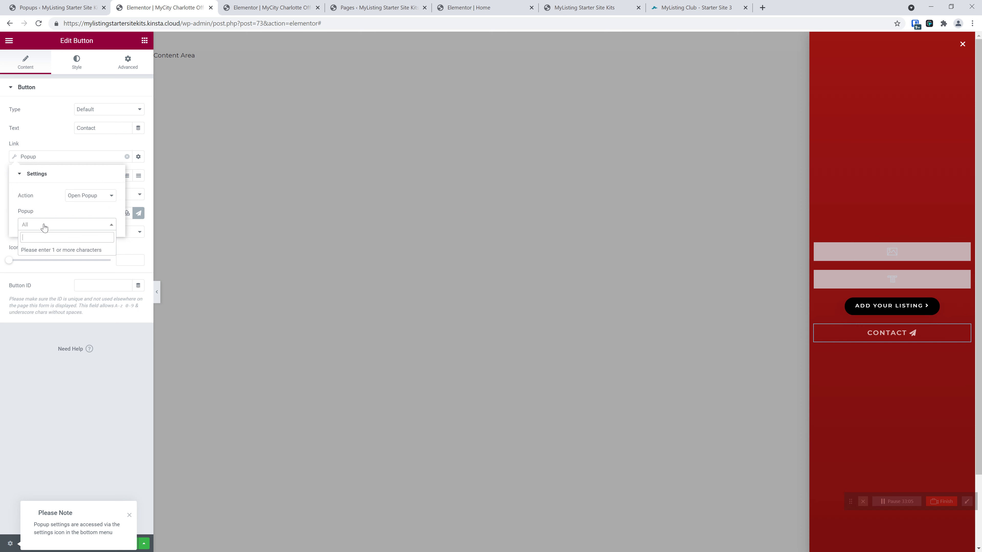
{"action": "left_click", "coordinate": [532, 454]}
{"action": "left_click", "coordinate": [129, 515]}
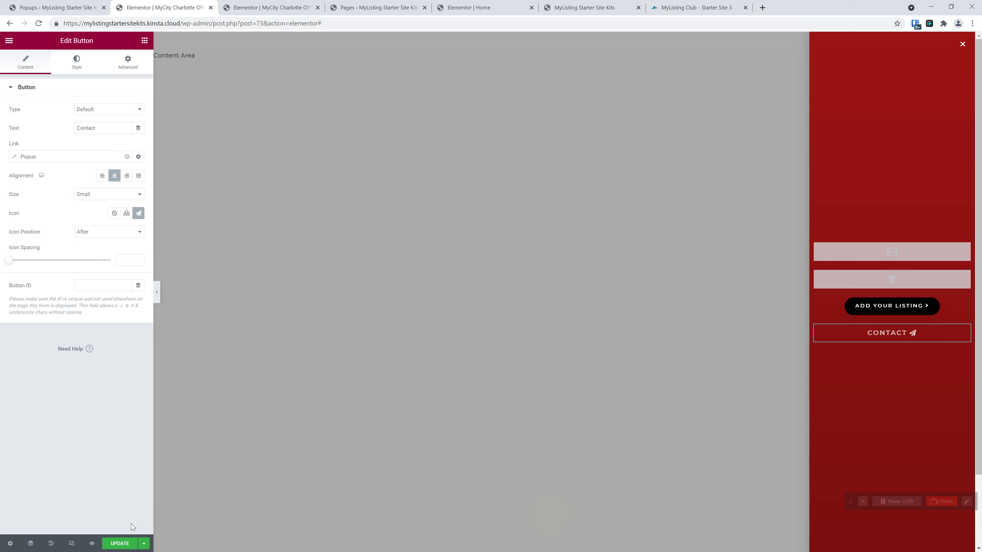
Step: Update the off-canvas popup without adding display conditions and reload the live home page
{"action": "left_click", "coordinate": [120, 544]}
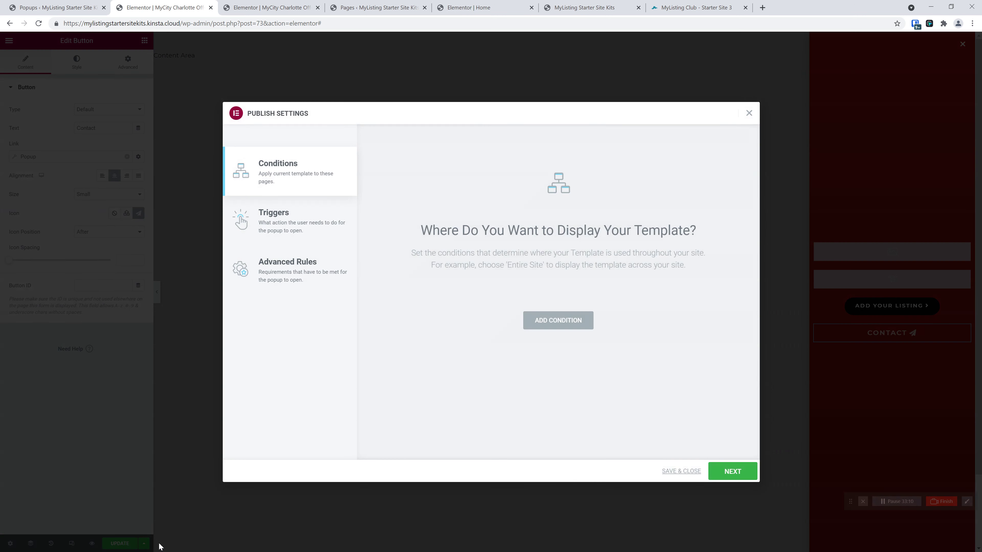
{"action": "left_click", "coordinate": [681, 471]}
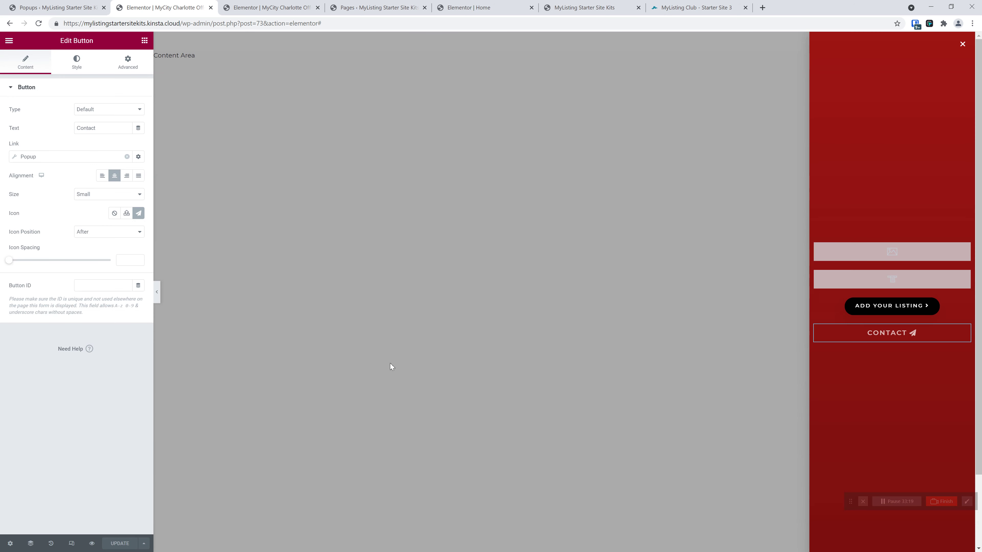
{"action": "left_click", "coordinate": [633, 7]}
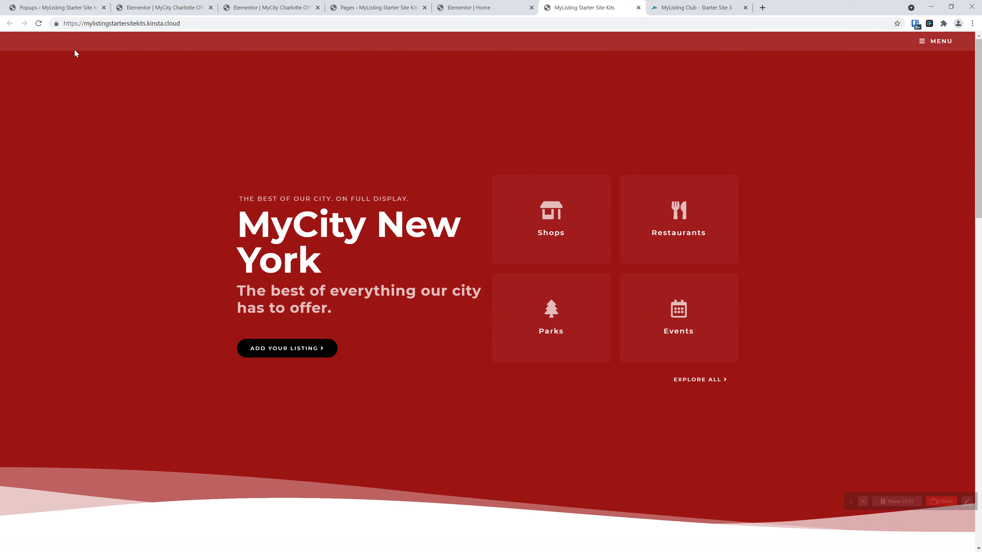
{"action": "left_click", "coordinate": [34, 23]}
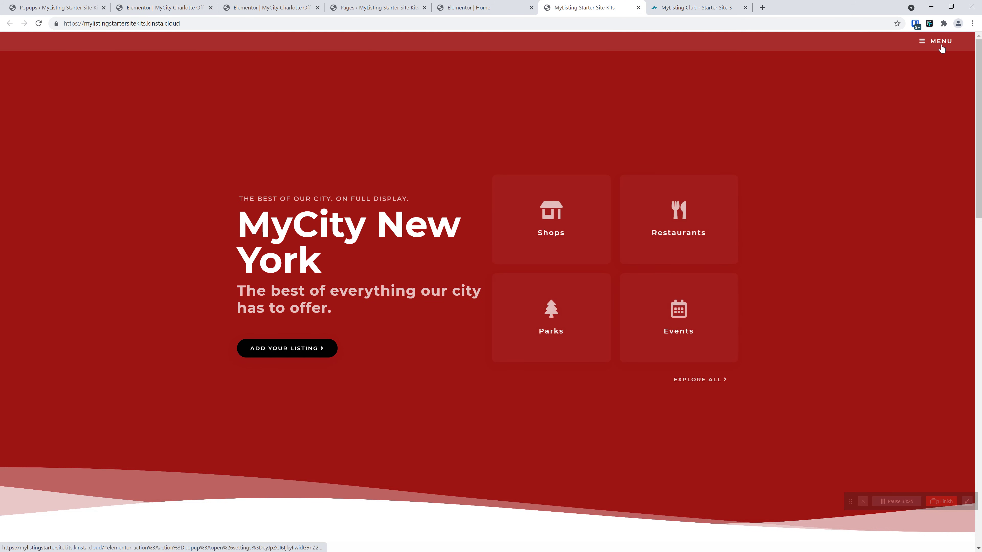
Step: In the header template, make the Menu button toggle the MyCity Charlotte Off-Canvas Menu Popup and update the template
{"action": "left_click", "coordinate": [483, 7]}
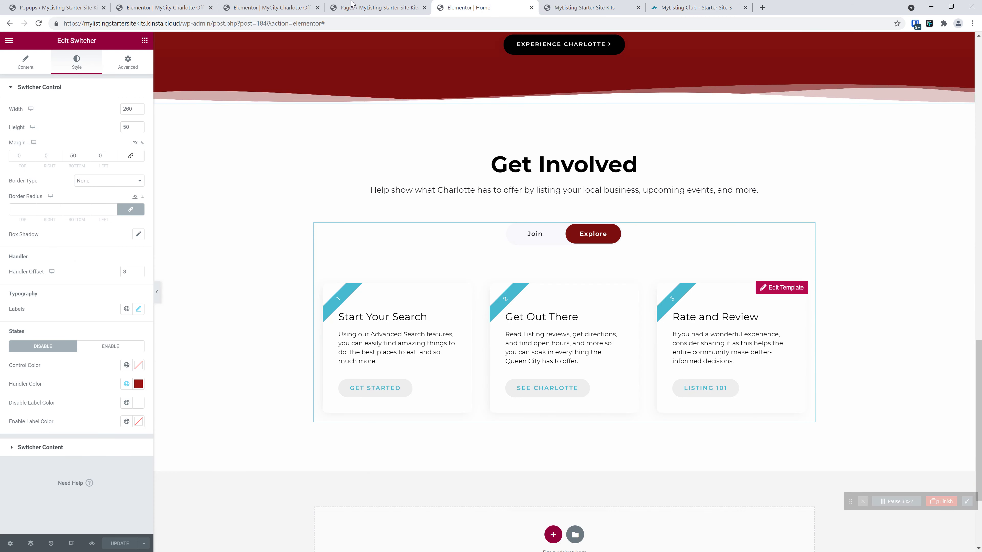
{"action": "left_click", "coordinate": [376, 7]}
{"action": "left_click", "coordinate": [273, 4]}
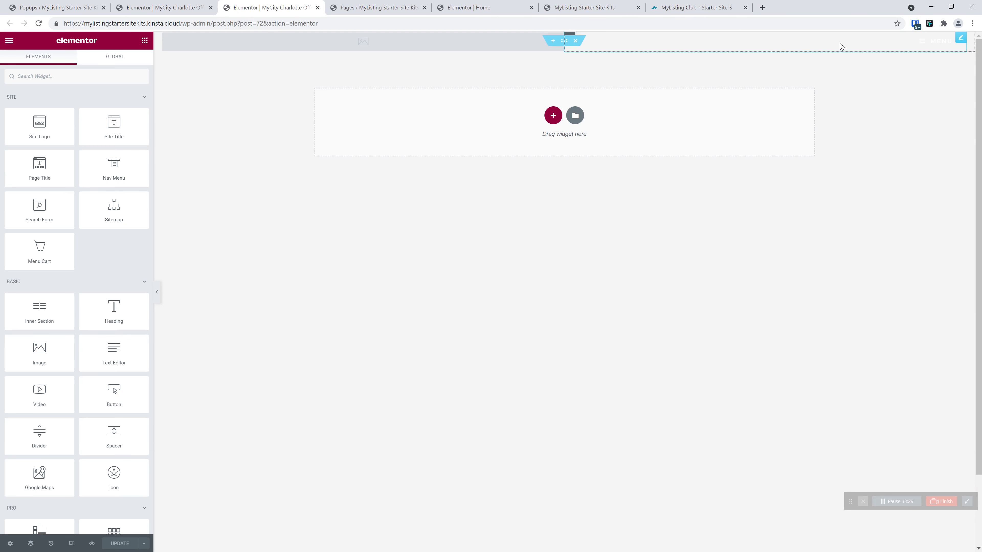
{"action": "left_click", "coordinate": [897, 47]}
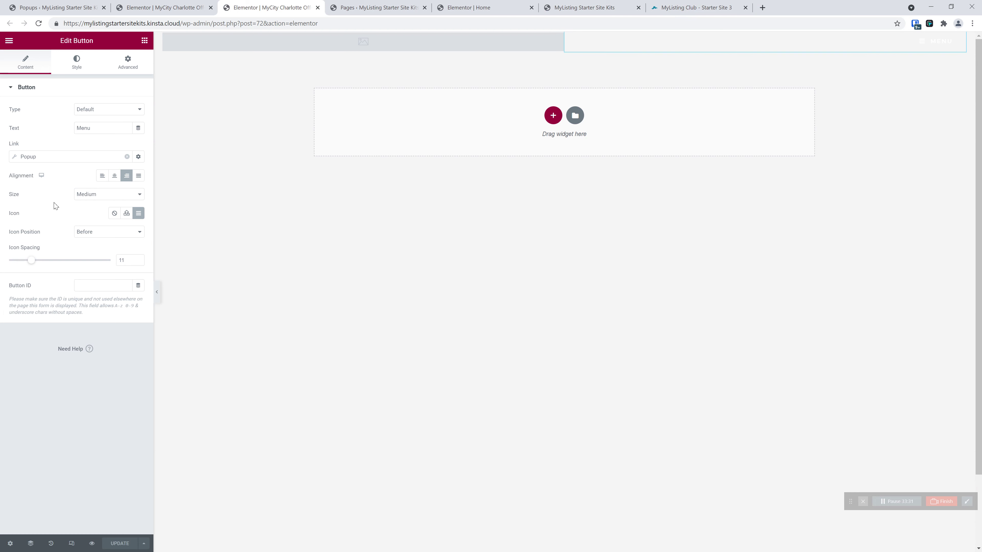
{"action": "left_click", "coordinate": [39, 157]}
{"action": "left_click", "coordinate": [43, 224]}
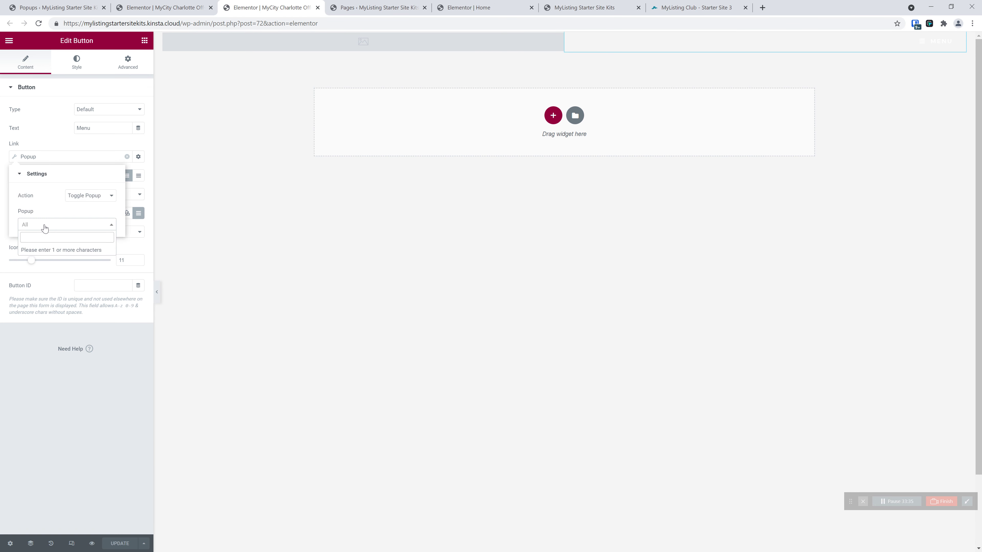
{"action": "type", "text": "off"}
{"action": "left_click", "coordinate": [63, 257]}
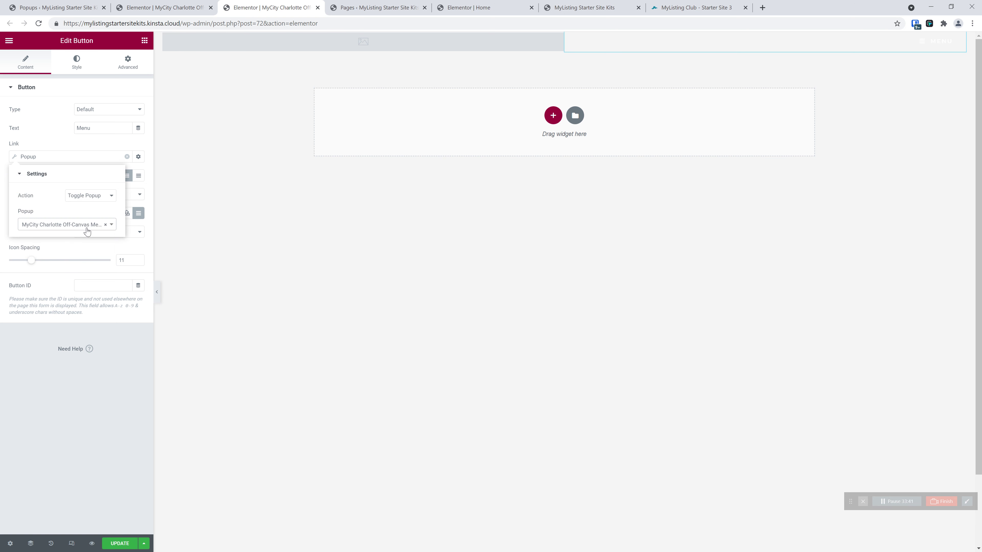
{"action": "left_click", "coordinate": [121, 543]}
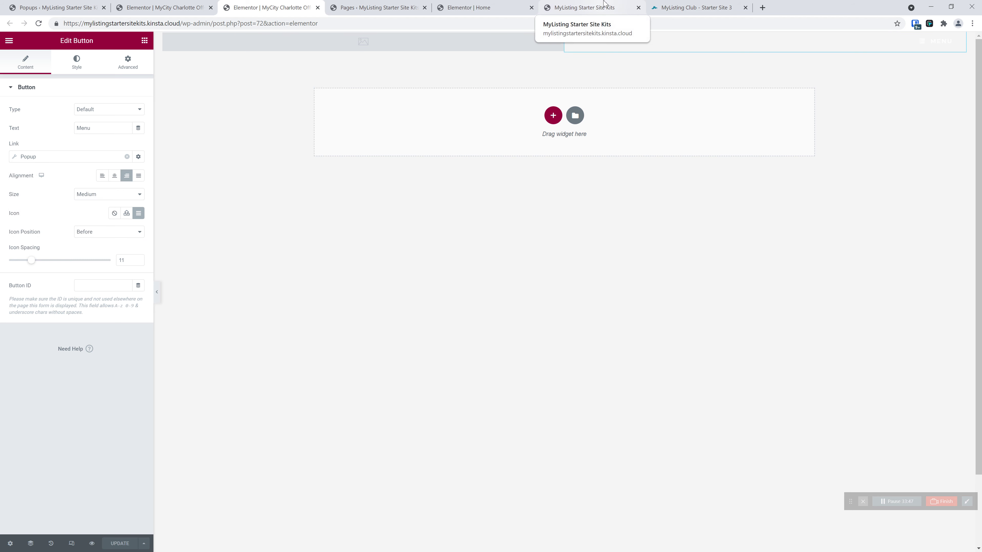
Step: Reload the live home page and test the header's Menu button by opening the off-canvas menu
{"action": "left_click", "coordinate": [215, 3]}
{"action": "left_click", "coordinate": [282, 5]}
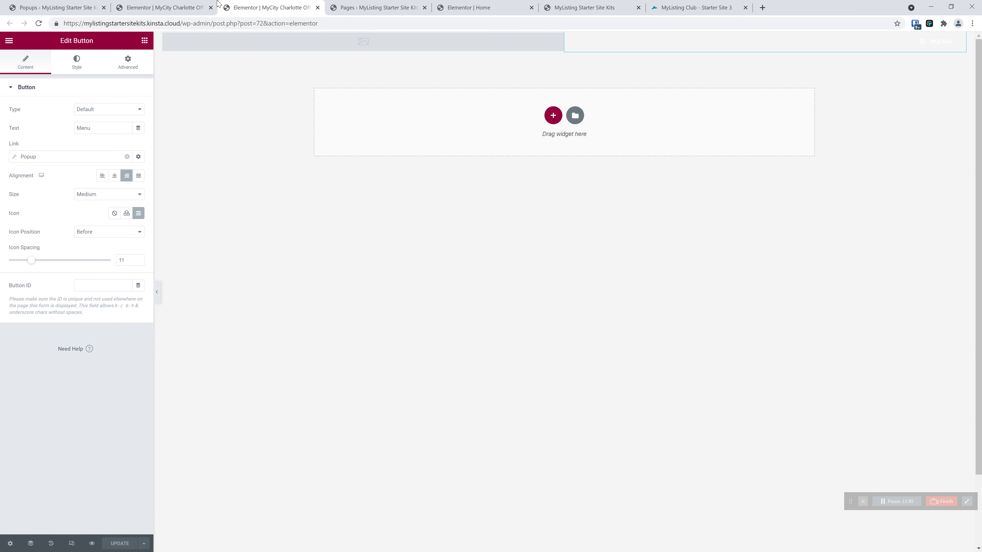
{"action": "left_click", "coordinate": [196, 4]}
{"action": "left_click", "coordinate": [559, 4]}
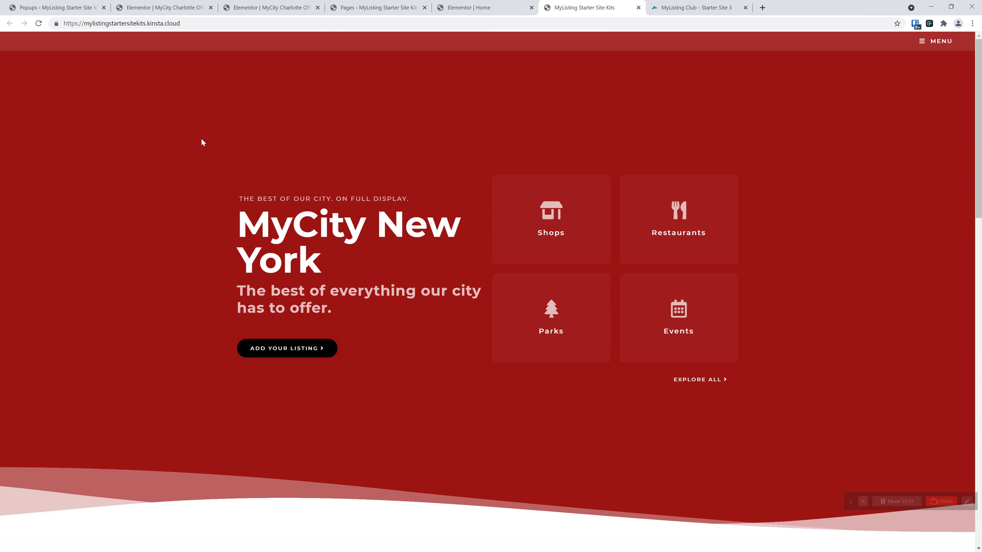
{"action": "left_click", "coordinate": [38, 23]}
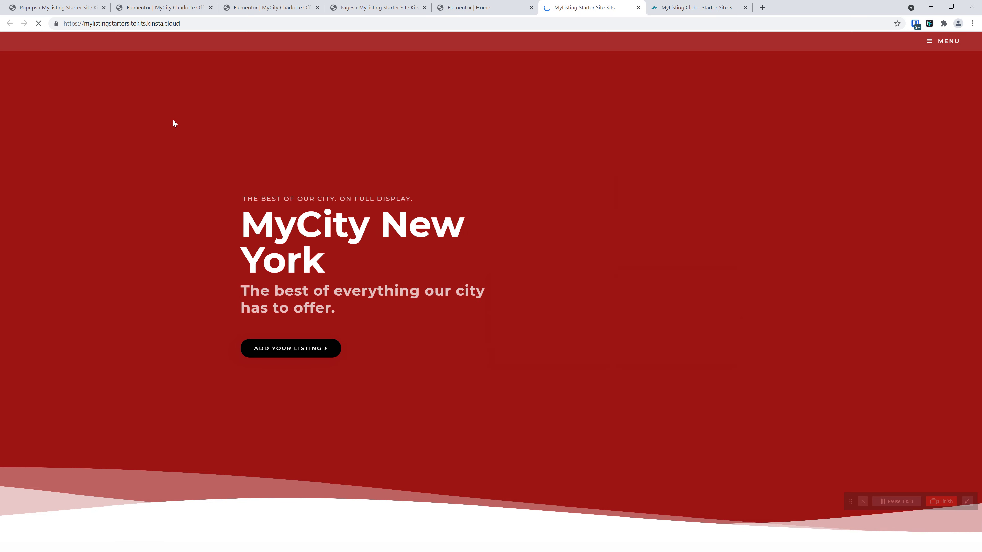
{"action": "left_click", "coordinate": [940, 44]}
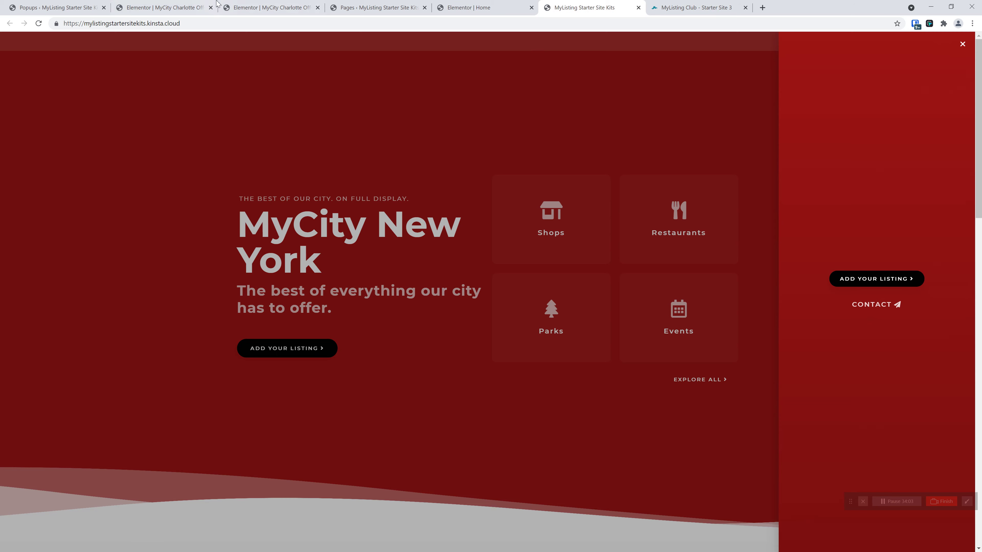
Step: Open the contact form popup from the off-canvas menu of the starter3.mylisting.club reference site
{"action": "left_click", "coordinate": [58, 7]}
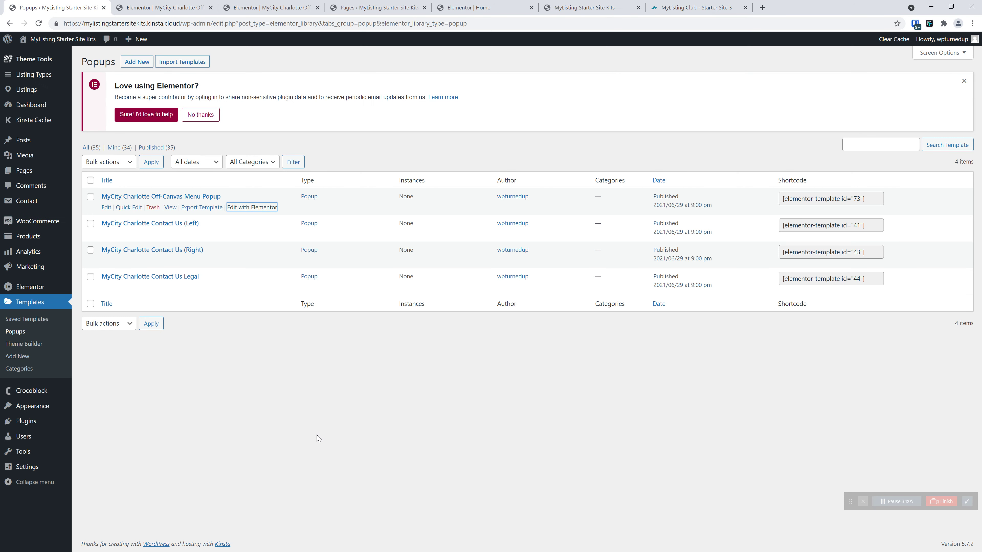
{"action": "left_click", "coordinate": [695, 7]}
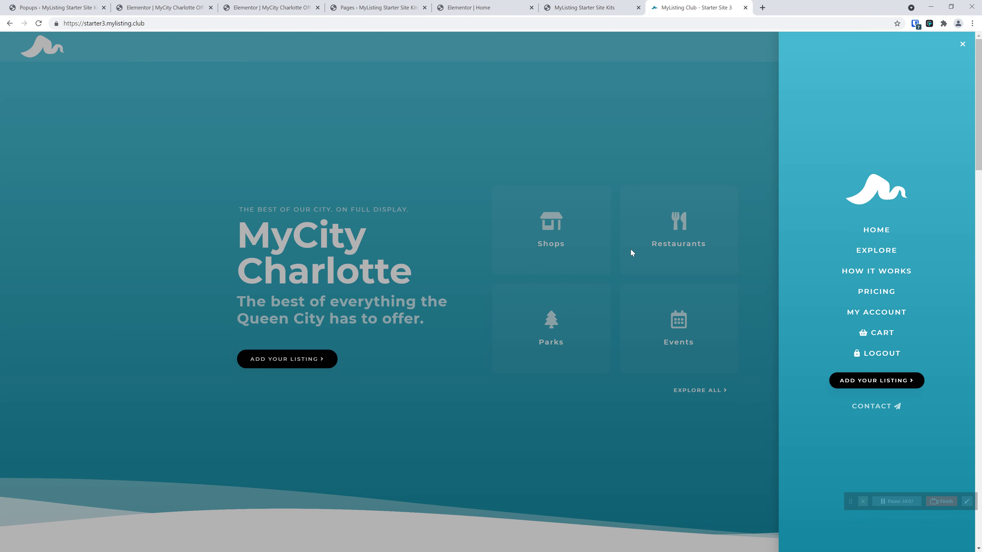
{"action": "left_click", "coordinate": [874, 406]}
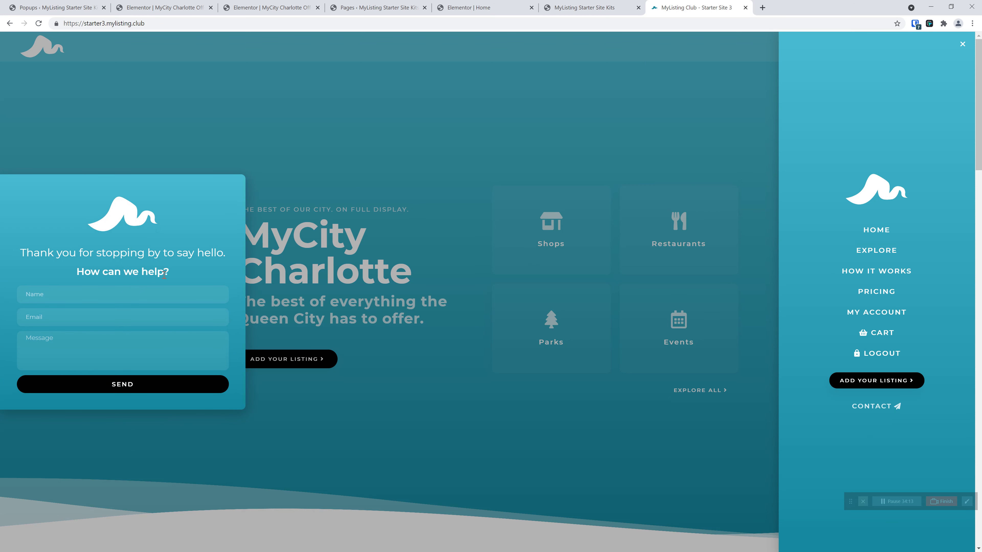
Step: From the WordPress Popups list, open MyCity Charlotte Contact Us (Left) with Elementor in a new browser tab
{"action": "left_click", "coordinate": [58, 8]}
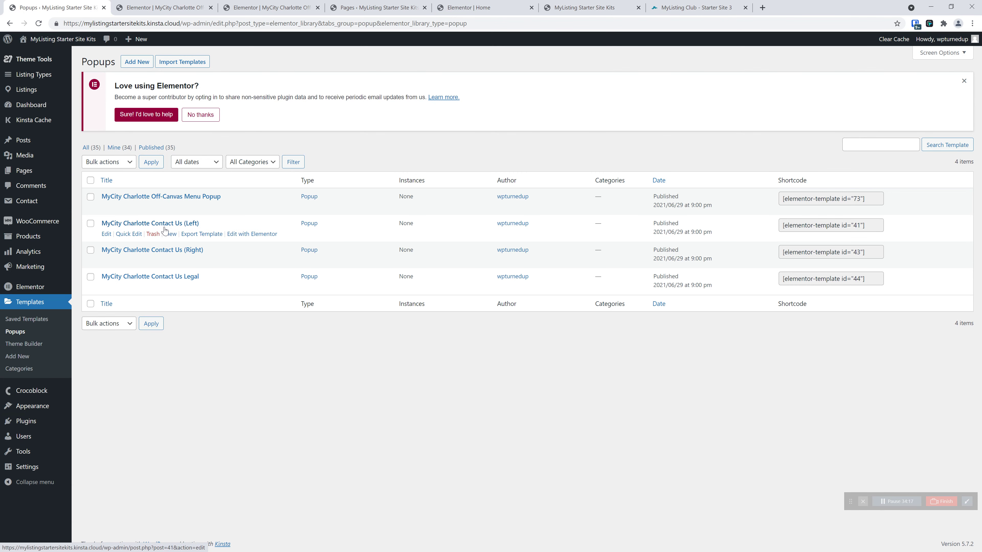
{"action": "left_click", "coordinate": [250, 234]}
{"action": "right_click", "coordinate": [250, 234]}
{"action": "left_click", "coordinate": [275, 243]}
{"action": "left_click", "coordinate": [164, 8]}
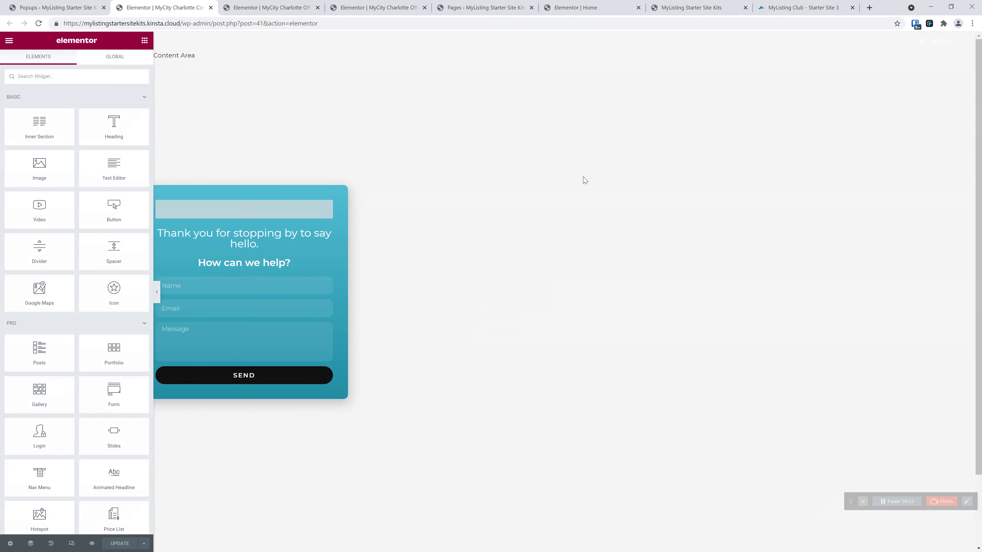
Step: Set the left contact popup's gradient colors to Primary Accent and Primary Accent (Dark), and update it without display conditions
{"action": "left_click", "coordinate": [10, 543]}
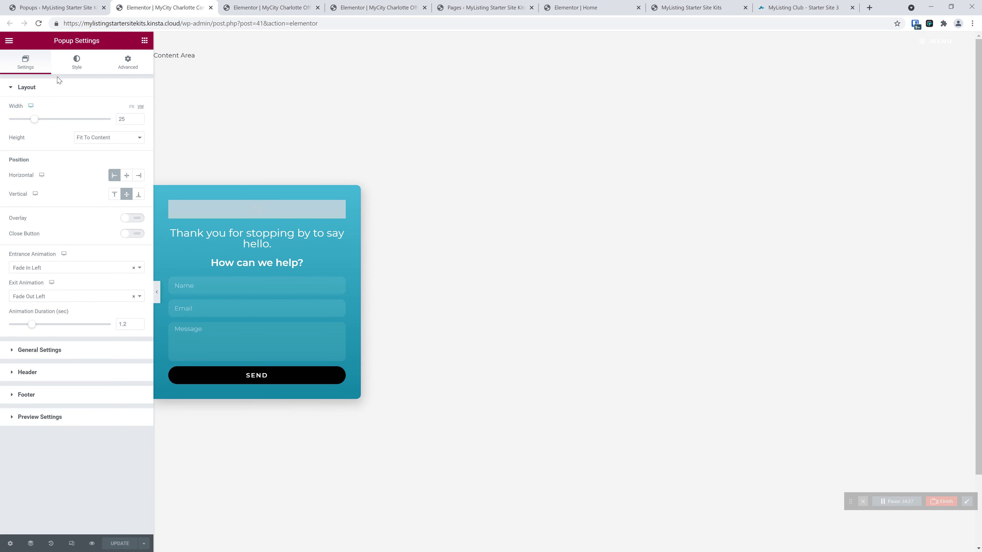
{"action": "left_click", "coordinate": [78, 61]}
{"action": "left_click", "coordinate": [126, 127]}
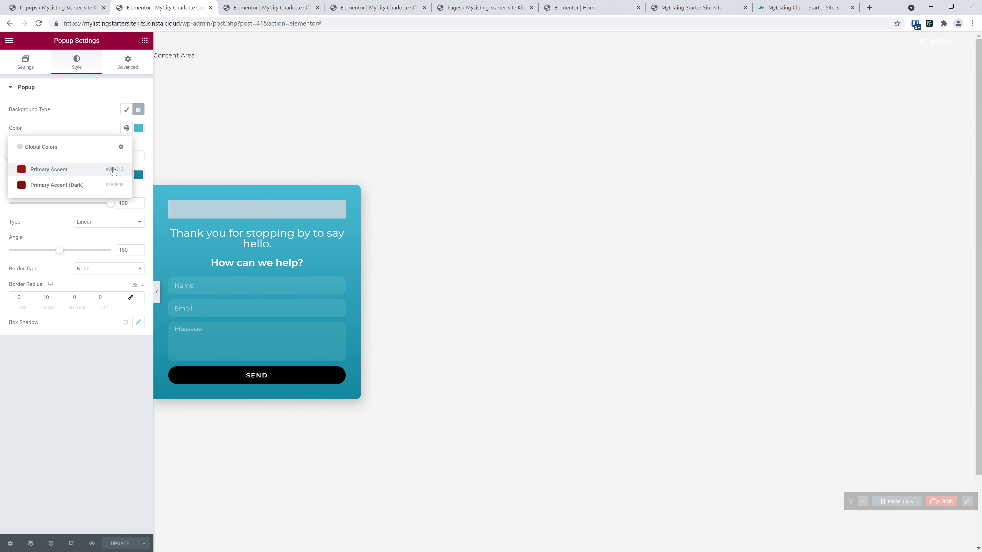
{"action": "left_click", "coordinate": [62, 170]}
{"action": "left_click", "coordinate": [126, 175]}
{"action": "left_click", "coordinate": [69, 232]}
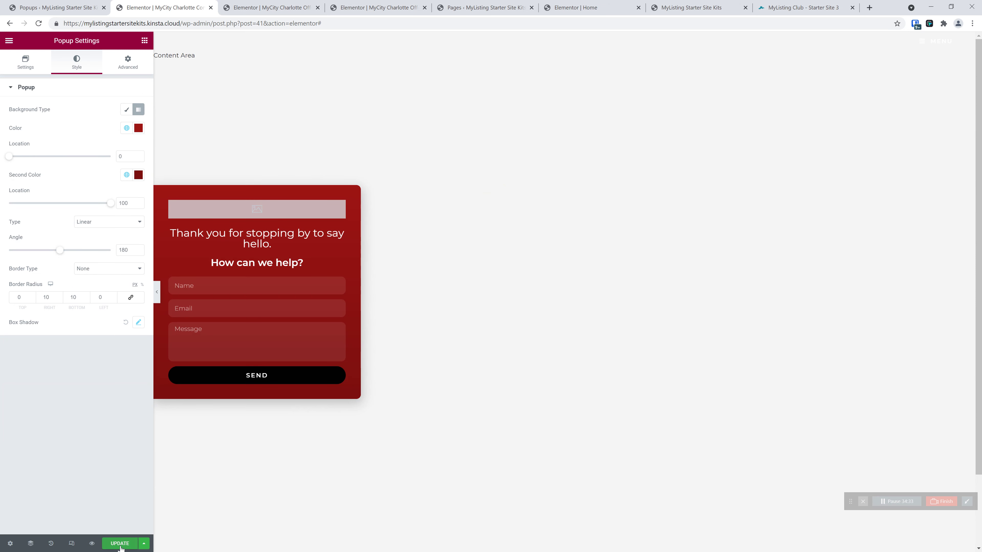
{"action": "left_click", "coordinate": [120, 545]}
{"action": "left_click", "coordinate": [687, 479]}
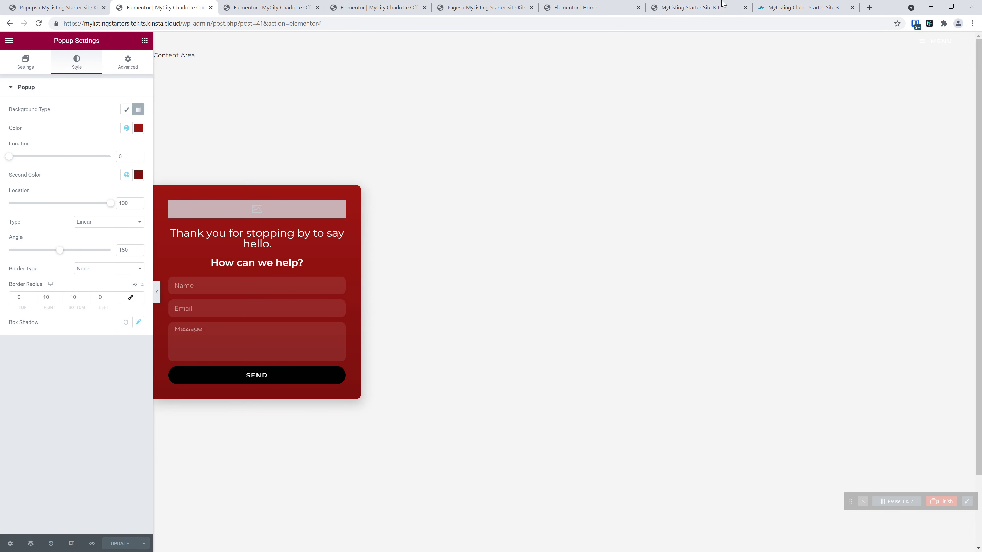
Step: Bring up the live MyListing Starter Site Kits home page and open the off-canvas menu from its header
{"action": "key", "text": "ctrl+6"}
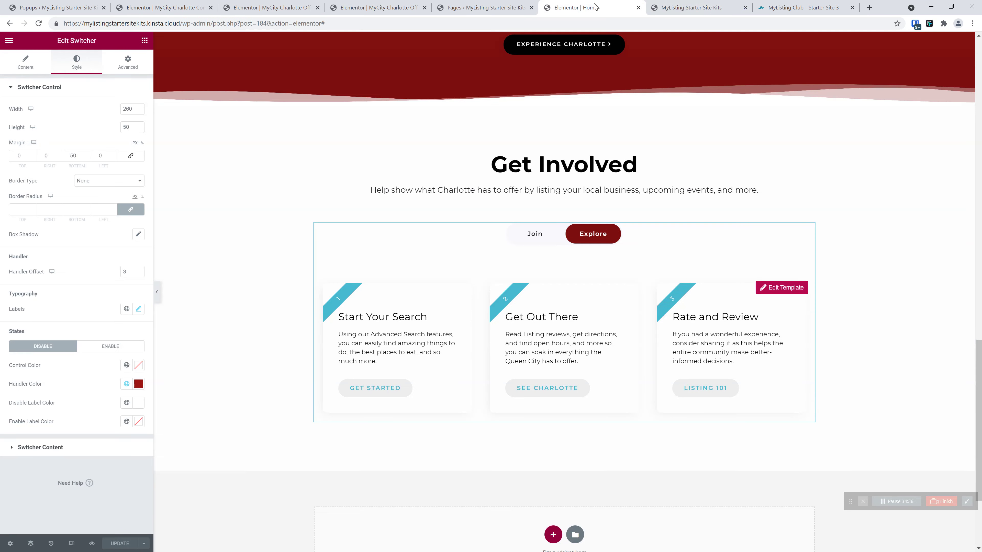
{"action": "left_click", "coordinate": [741, 3]}
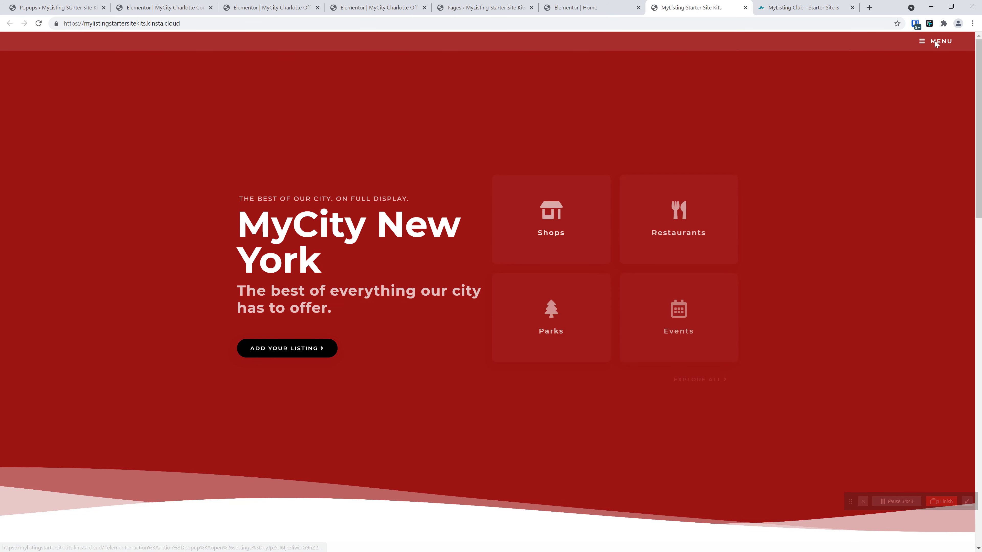
{"action": "left_click", "coordinate": [935, 43]}
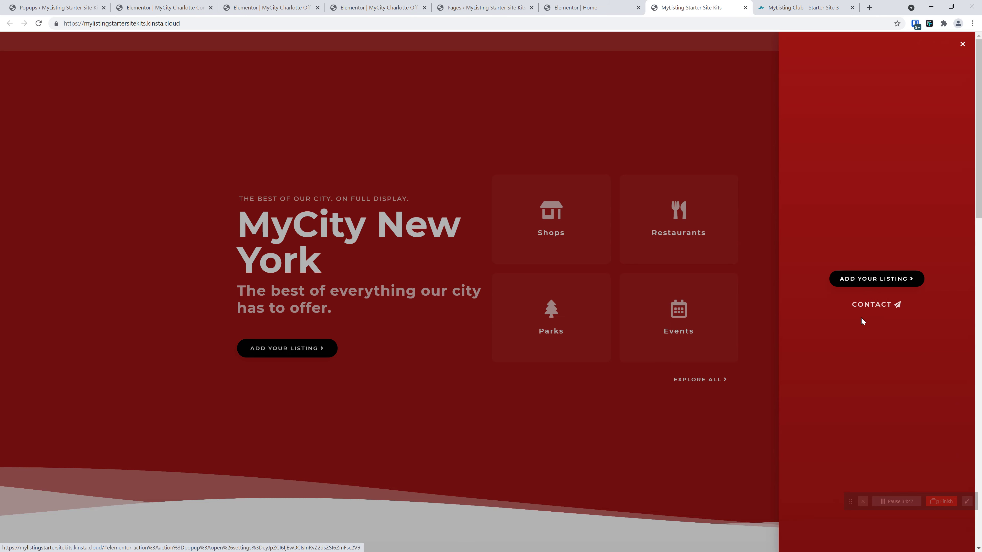
Step: Close the Elementor editors of the header template containing the Menu button and of the Home page
{"action": "left_click", "coordinate": [603, 8]}
{"action": "left_click", "coordinate": [502, 7]}
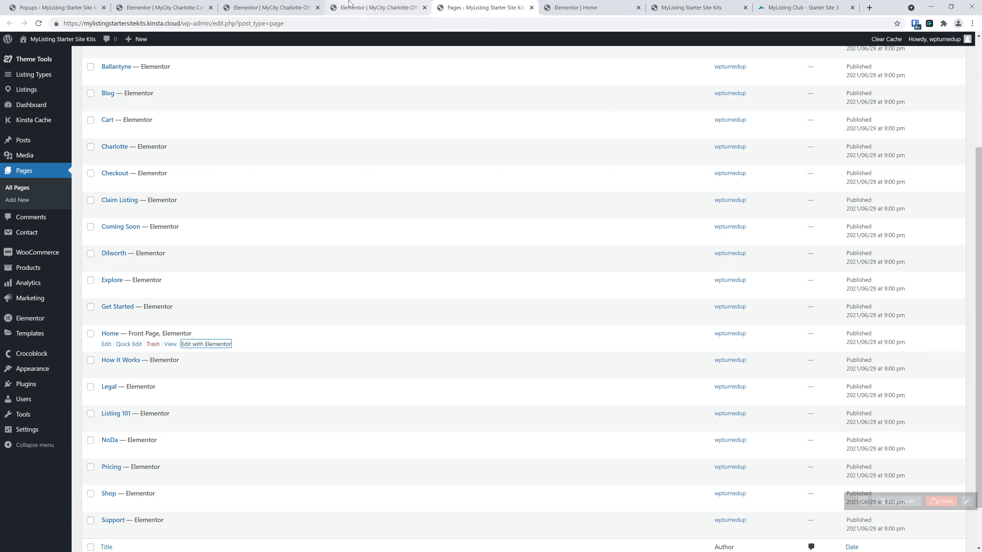
{"action": "left_click", "coordinate": [349, 4]}
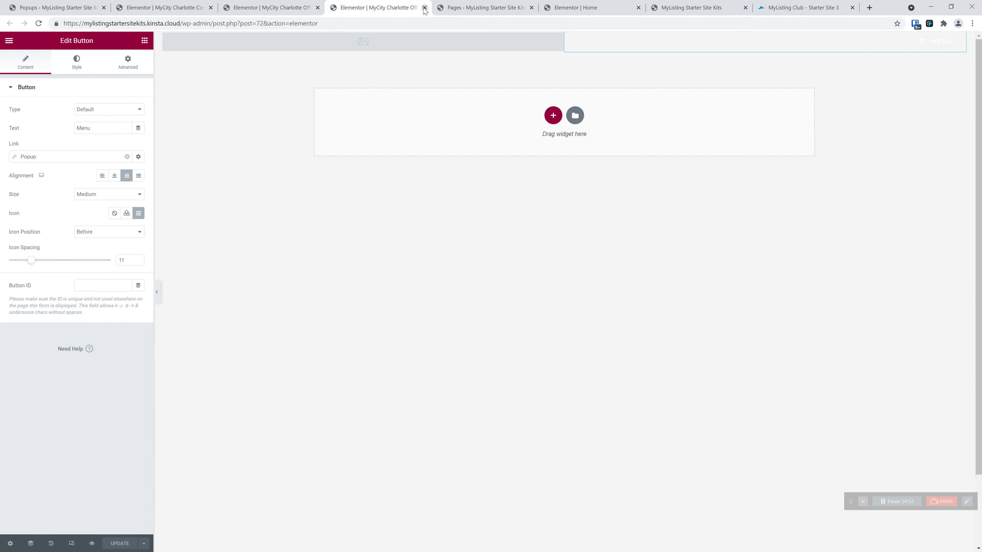
{"action": "left_click", "coordinate": [424, 8]}
{"action": "left_click", "coordinate": [517, 10]}
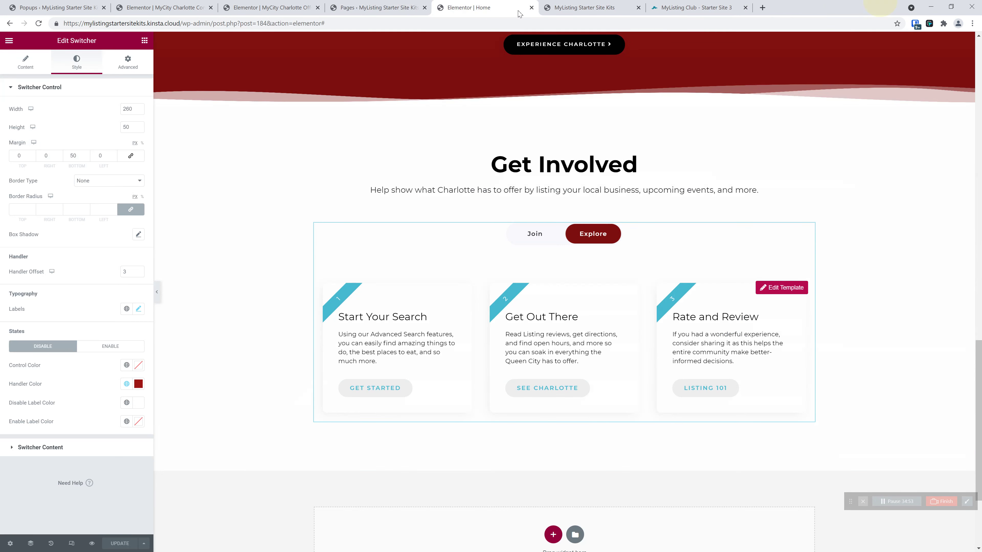
{"action": "left_click", "coordinate": [532, 7]}
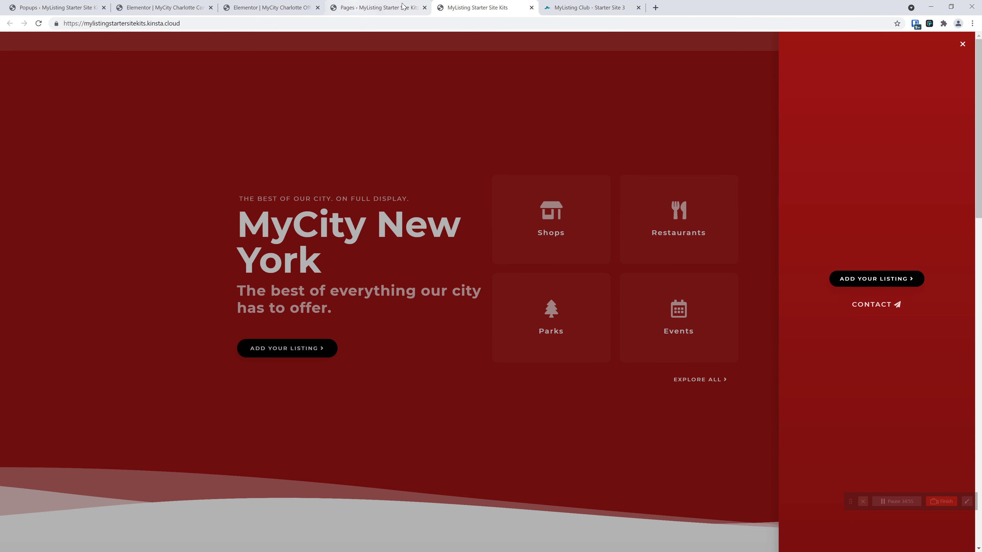
Step: Link the off-canvas menu's Contact button to the MyCity Charlotte Contact Us (Left) popup and update the template without display conditions
{"action": "left_click", "coordinate": [297, 6]}
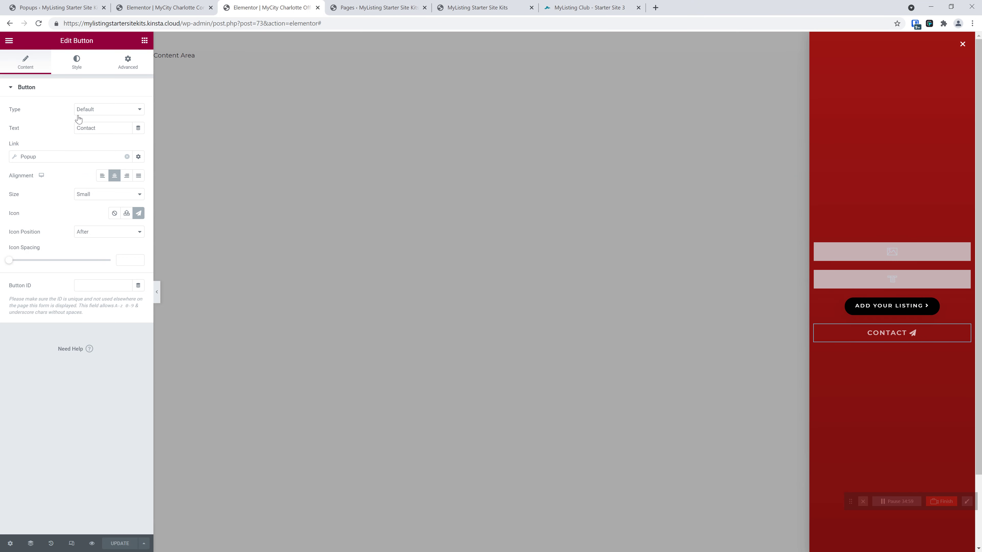
{"action": "left_click", "coordinate": [33, 157]}
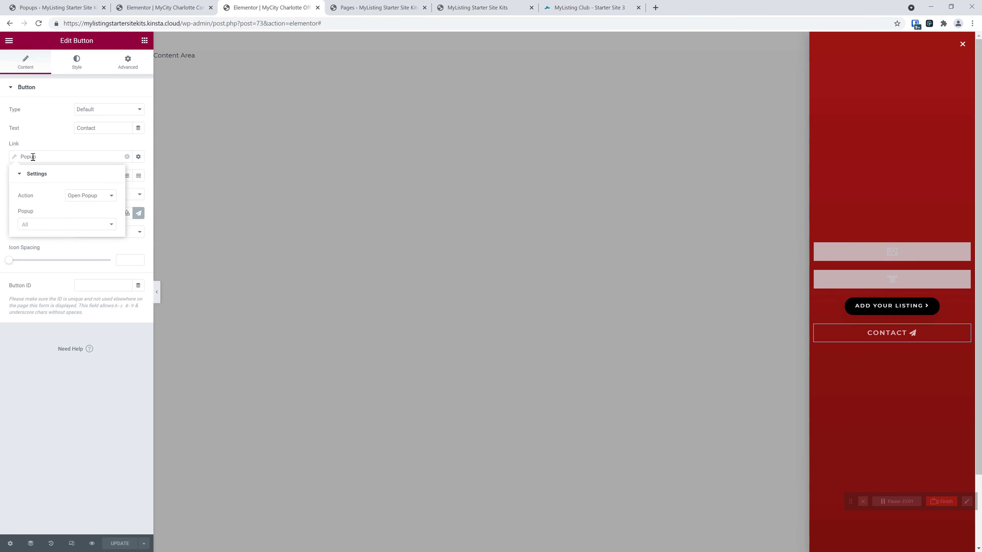
{"action": "left_click", "coordinate": [30, 226]}
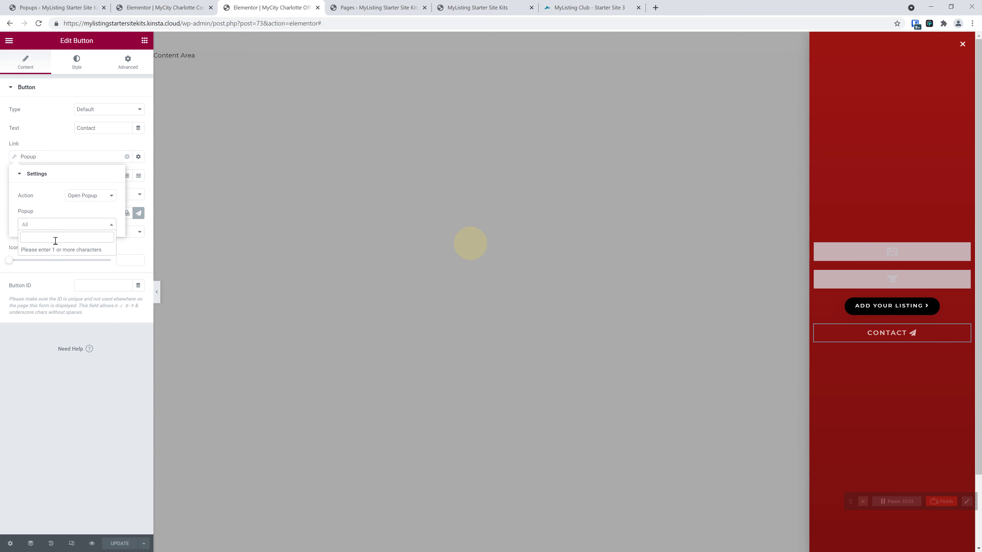
{"action": "type", "text": "contact"}
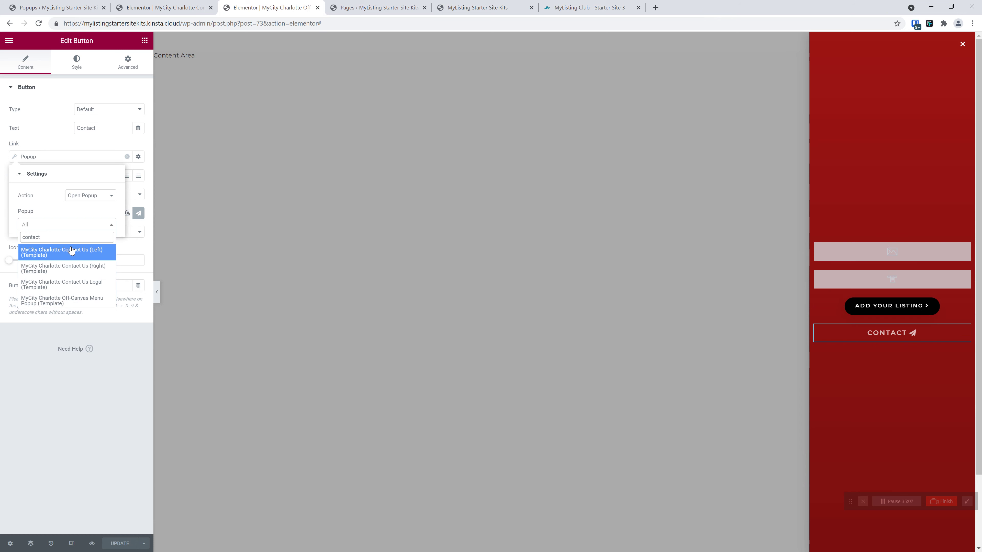
{"action": "left_click", "coordinate": [71, 251]}
{"action": "left_click", "coordinate": [128, 543]}
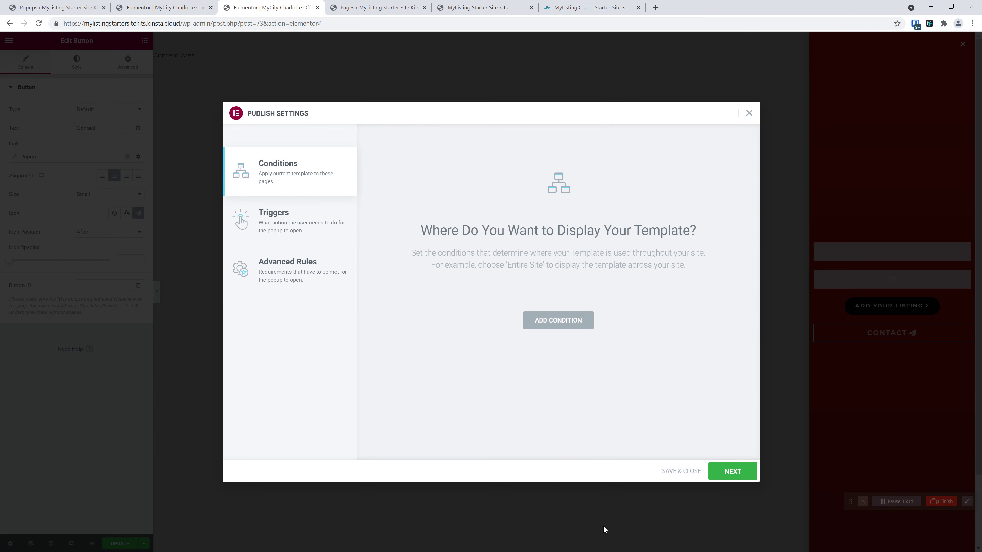
{"action": "left_click", "coordinate": [682, 471]}
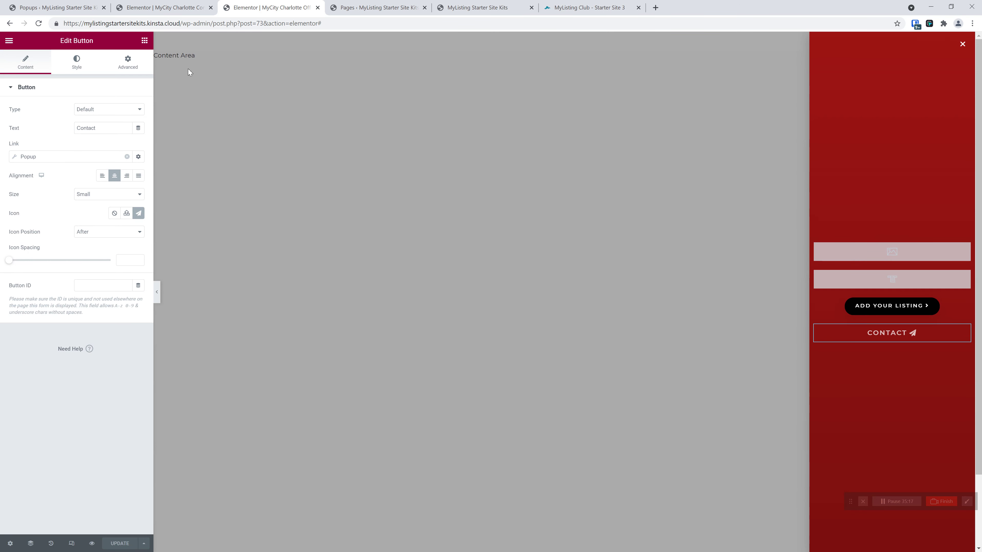
Step: Reload the live home page and test the Contact link in the off-canvas menu, dismissing the menu once tested
{"action": "left_click", "coordinate": [477, 8]}
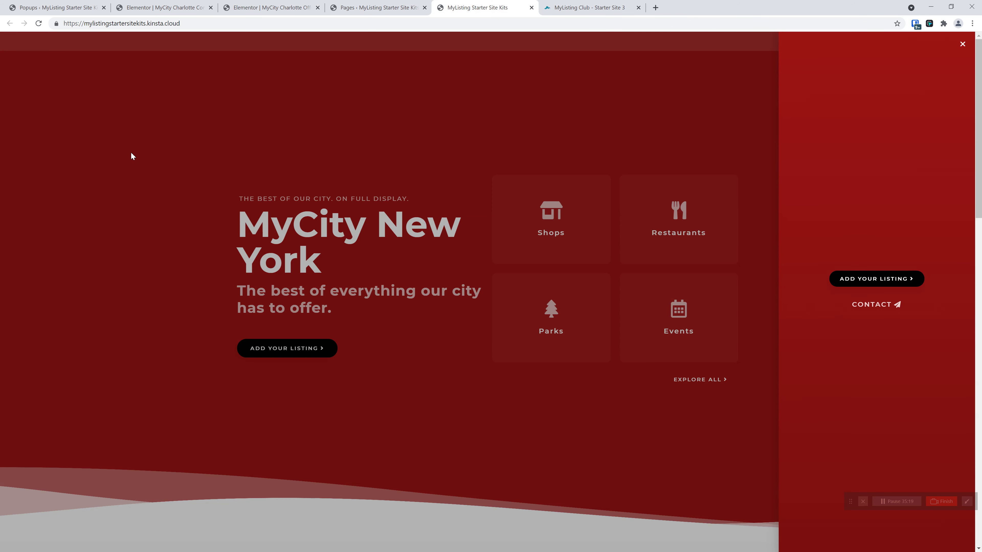
{"action": "left_click", "coordinate": [74, 144]}
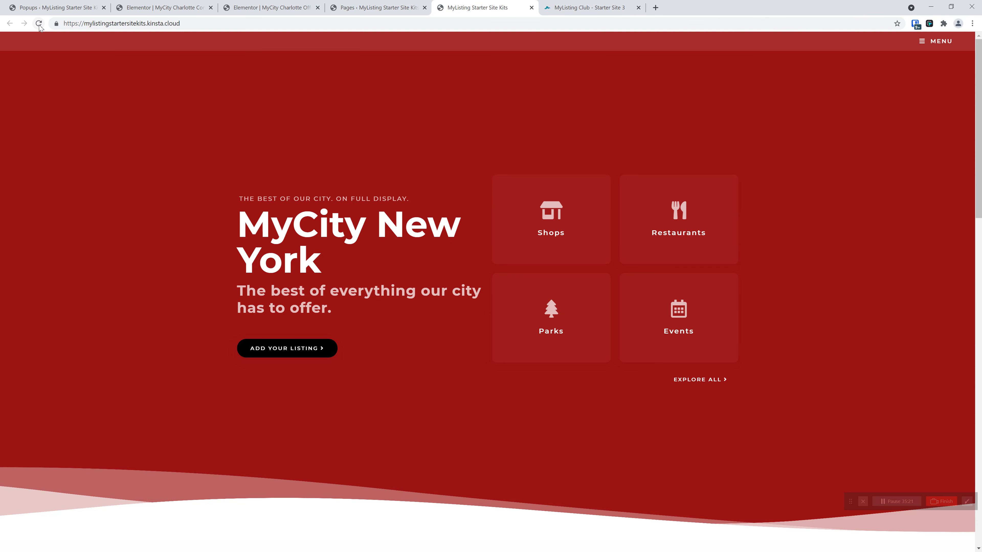
{"action": "left_click", "coordinate": [38, 23]}
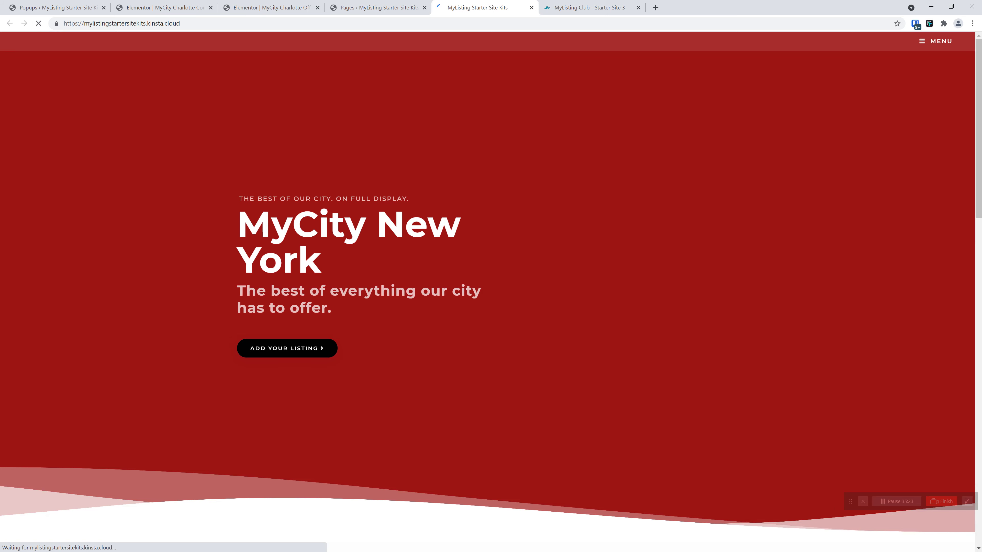
{"action": "left_click", "coordinate": [935, 45]}
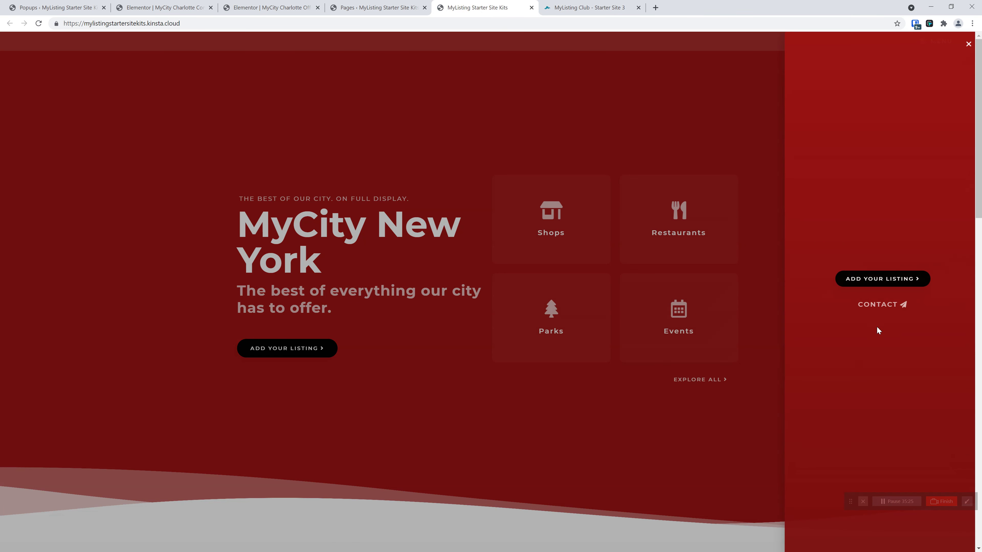
{"action": "left_click", "coordinate": [883, 310]}
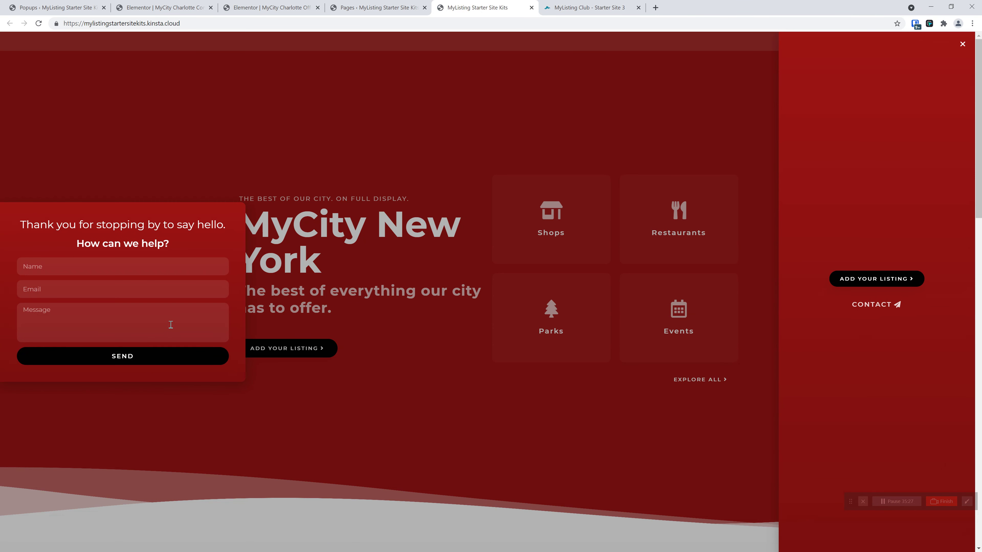
{"action": "left_click", "coordinate": [526, 260]}
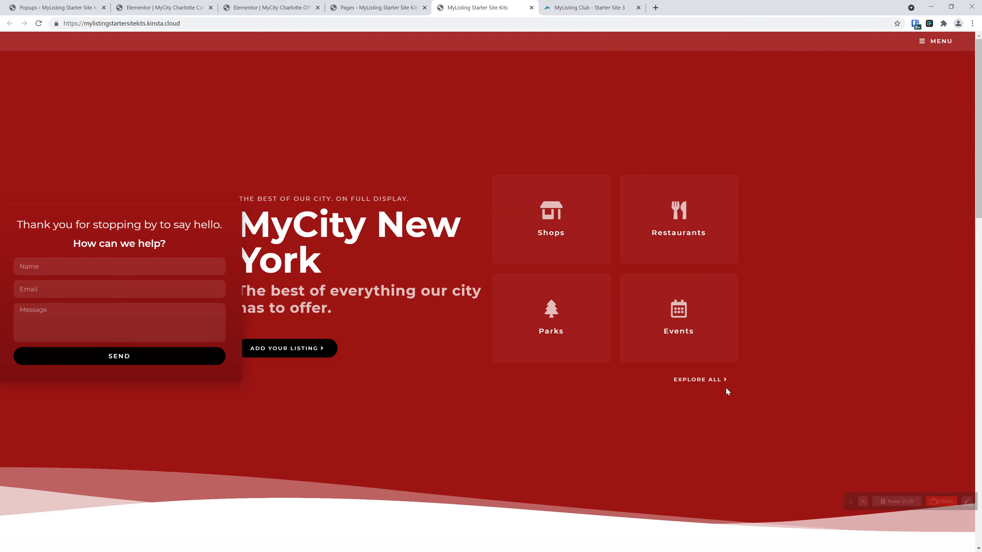
Step: Reopen the live site's off-canvas menu and compare it with the menu on the starter3.mylisting.club reference site
{"action": "left_click", "coordinate": [931, 41]}
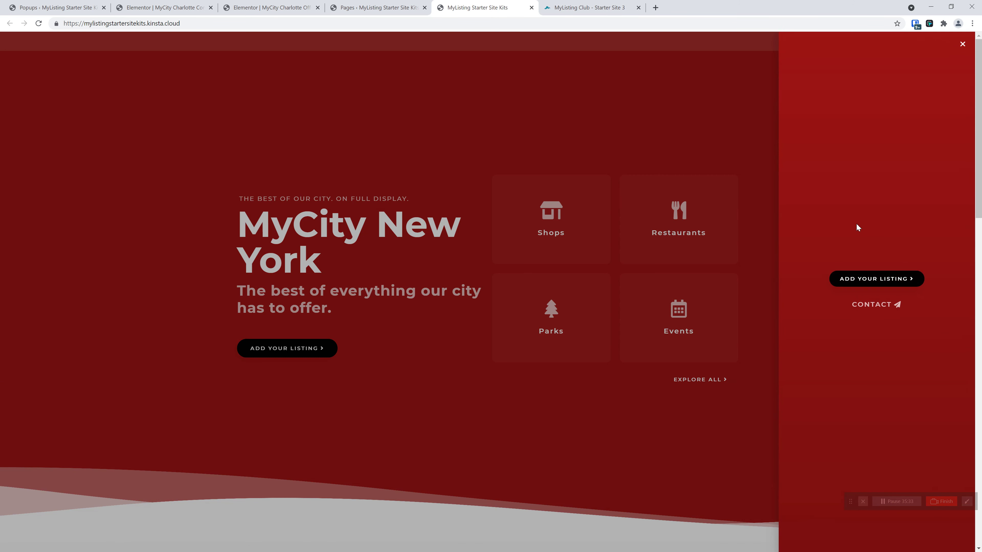
{"action": "left_click", "coordinate": [589, 7]}
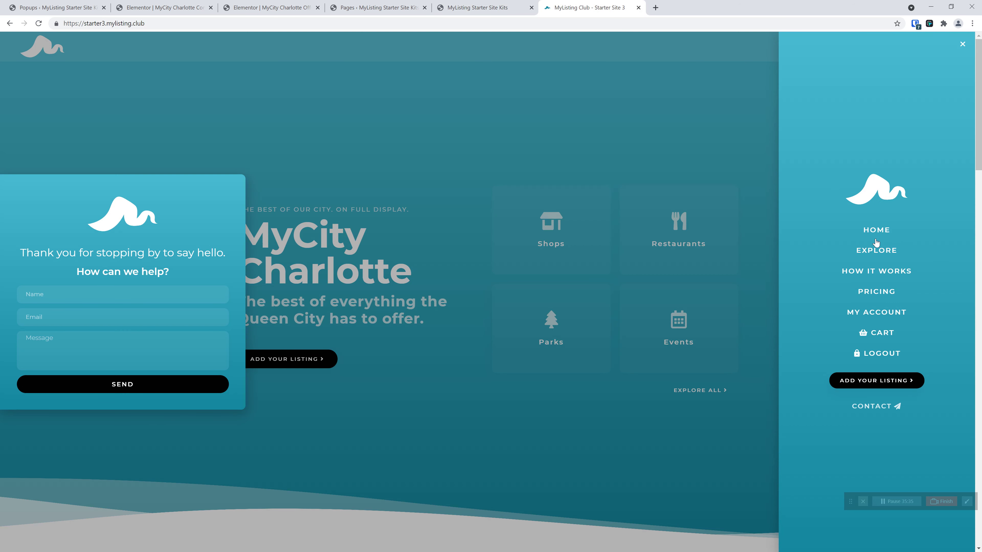
{"action": "left_click", "coordinate": [506, 3]}
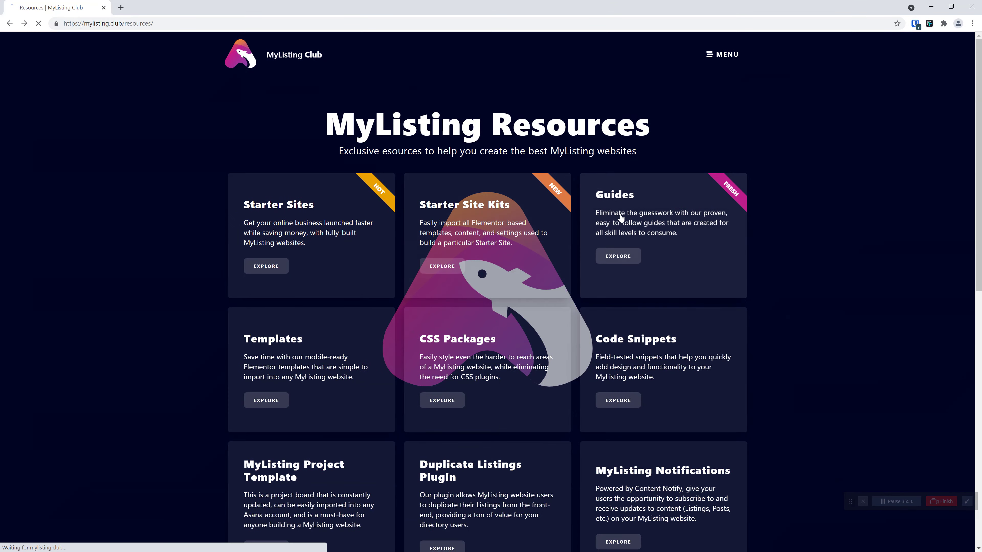
Step: Open the Starter Site replica guide from the MyListing Club guides and examine the Ultimate Membership section's What's Not Included list
{"action": "left_click", "coordinate": [620, 218]}
{"action": "left_click", "coordinate": [742, 289]}
{"action": "scroll", "coordinate": [306, 317], "scroll_direction": "down", "scroll_amount": 10}
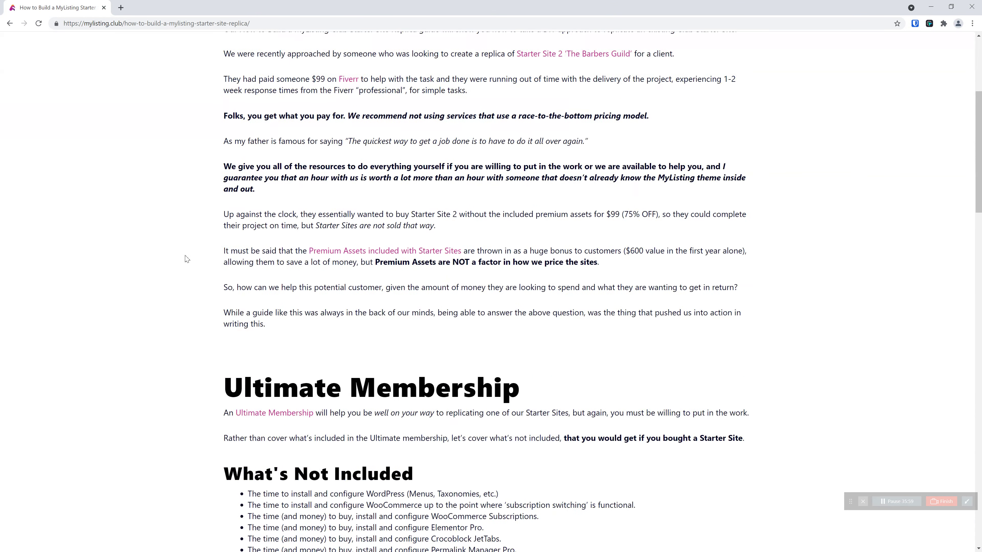
{"action": "left_click_drag", "start_coordinate": [520, 382], "coordinate": [662, 185]}
{"action": "left_click", "coordinate": [177, 198]}
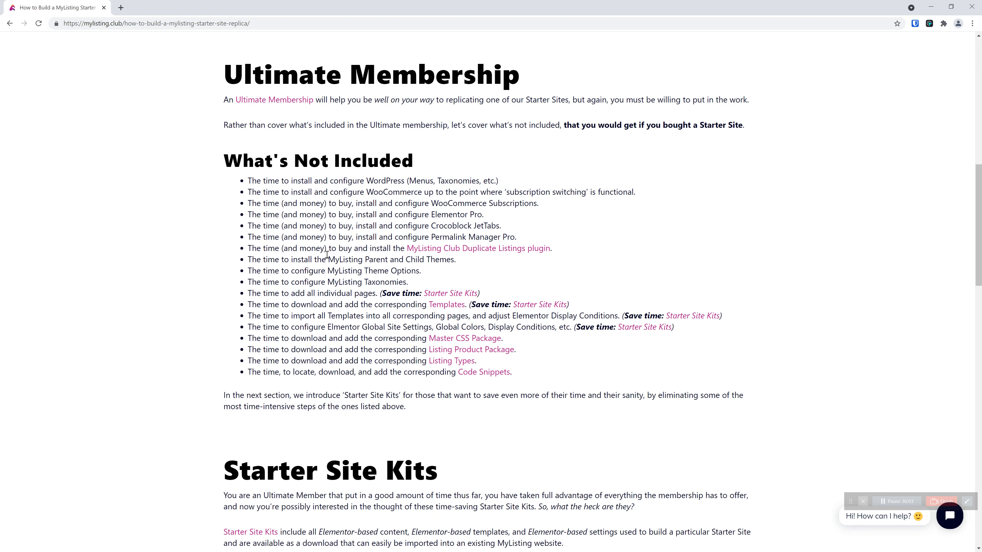
{"action": "scroll", "coordinate": [323, 265], "scroll_direction": "down", "scroll_amount": 2}
{"action": "scroll", "coordinate": [330, 276], "scroll_direction": "up", "scroll_amount": 5}
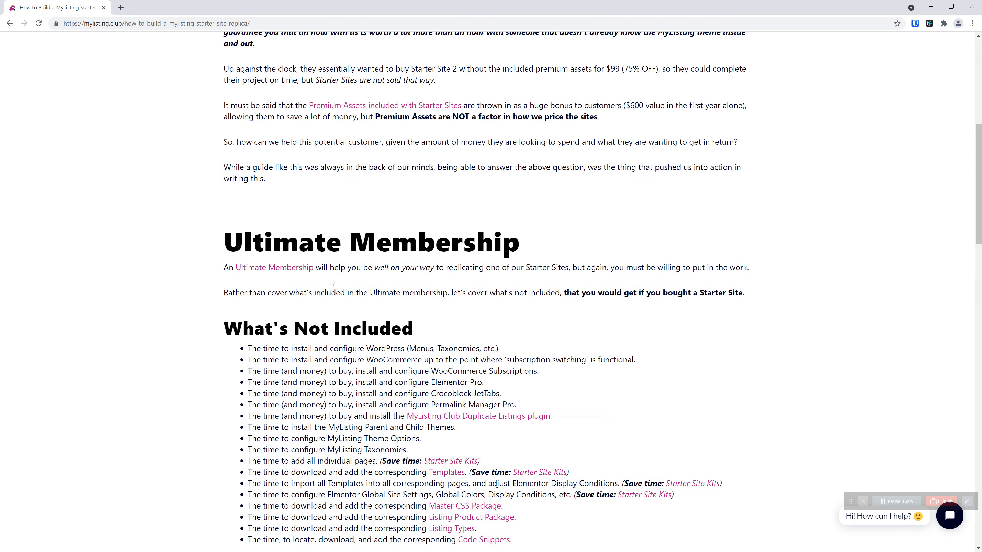
{"action": "scroll", "coordinate": [347, 334], "scroll_direction": "down", "scroll_amount": 2}
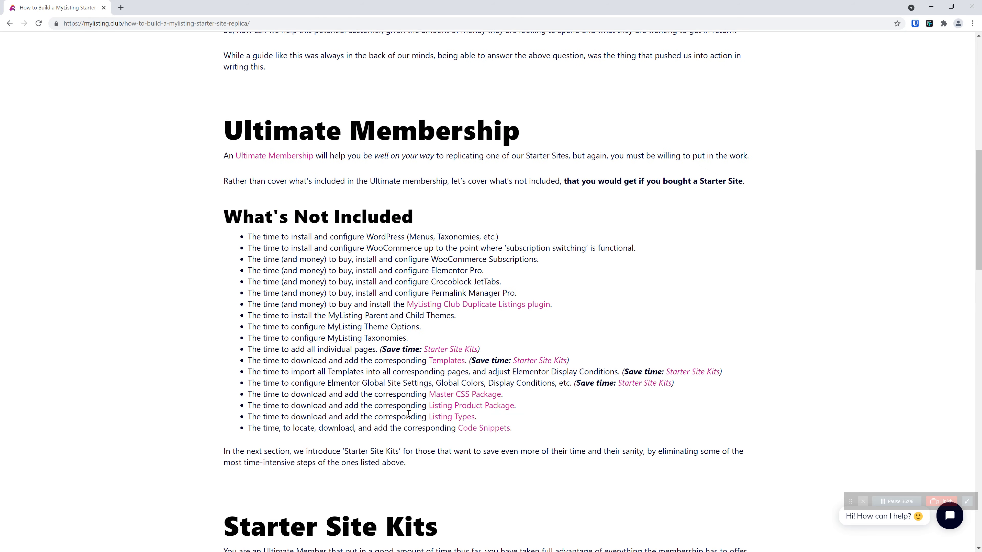
{"action": "scroll", "coordinate": [319, 363], "scroll_direction": "up", "scroll_amount": 2}
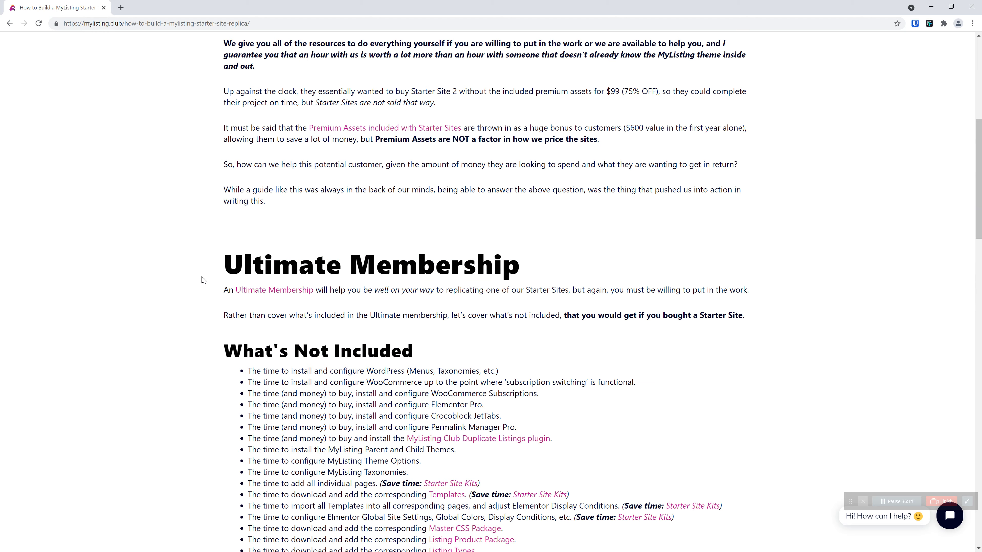
{"action": "scroll", "coordinate": [209, 284], "scroll_direction": "down", "scroll_amount": 3}
Step: Return to the starter site's browser window and check the navigation items in the reference site's off-canvas menu
{"action": "key", "text": "alt+Tab"}
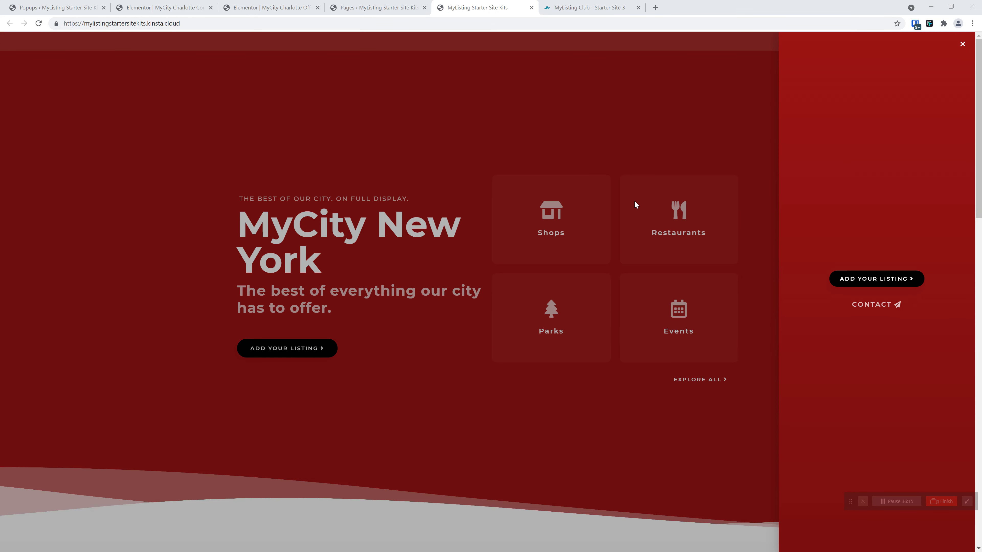
{"action": "left_click", "coordinate": [588, 7]}
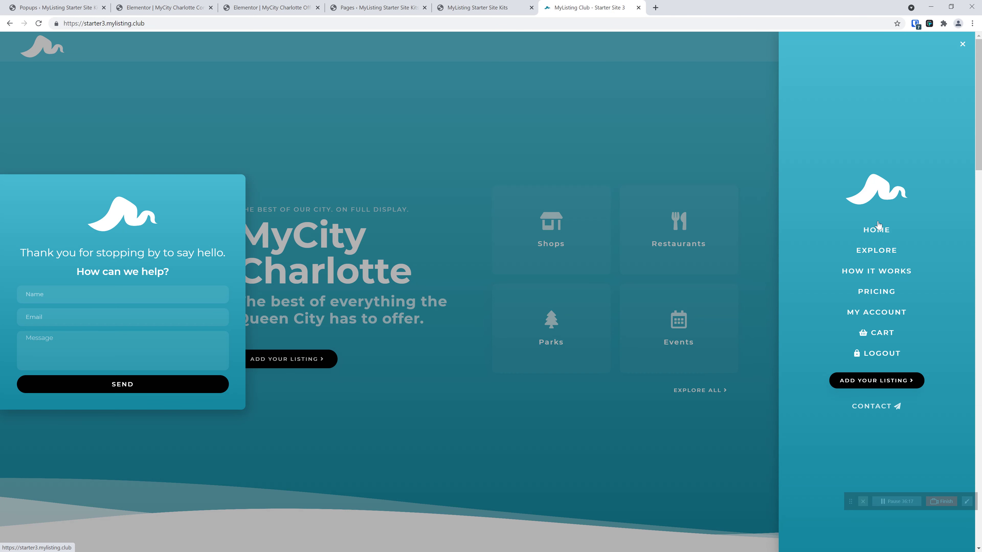
{"action": "left_click", "coordinate": [488, 3]}
Step: Create a WordPress navigation menu named Primary and assign it to the Primary Menu display location
{"action": "left_click", "coordinate": [50, 4]}
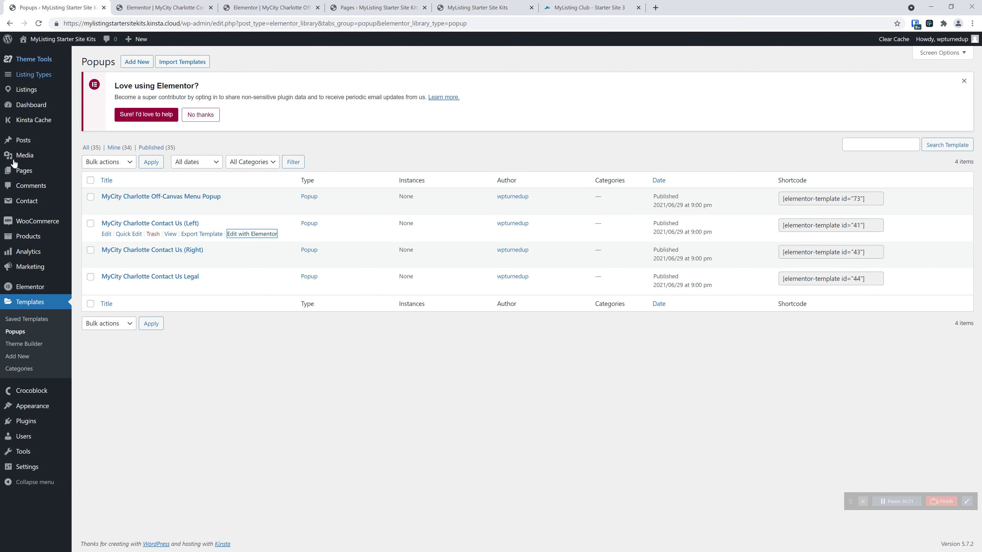
{"action": "mouse_move", "coordinate": [37, 411]}
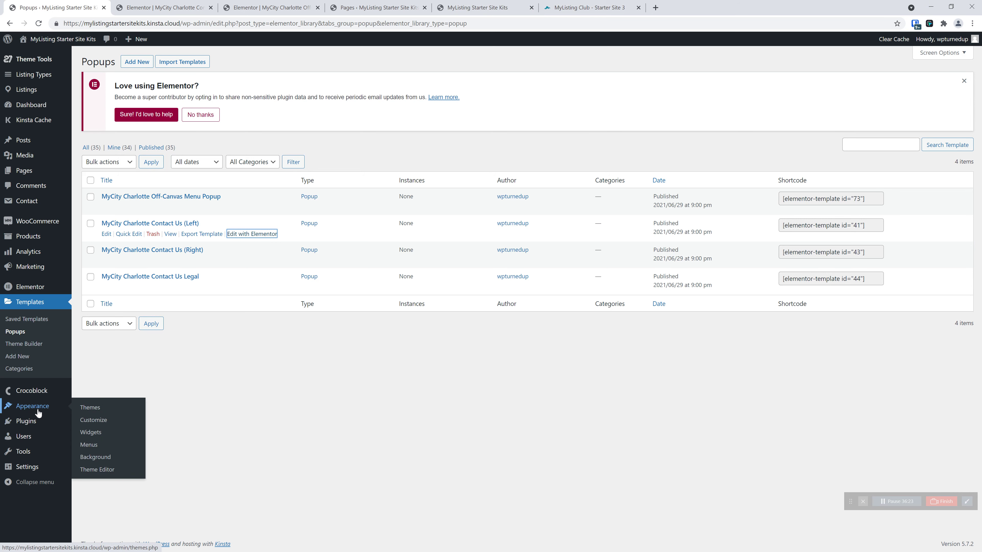
{"action": "left_click", "coordinate": [88, 445]}
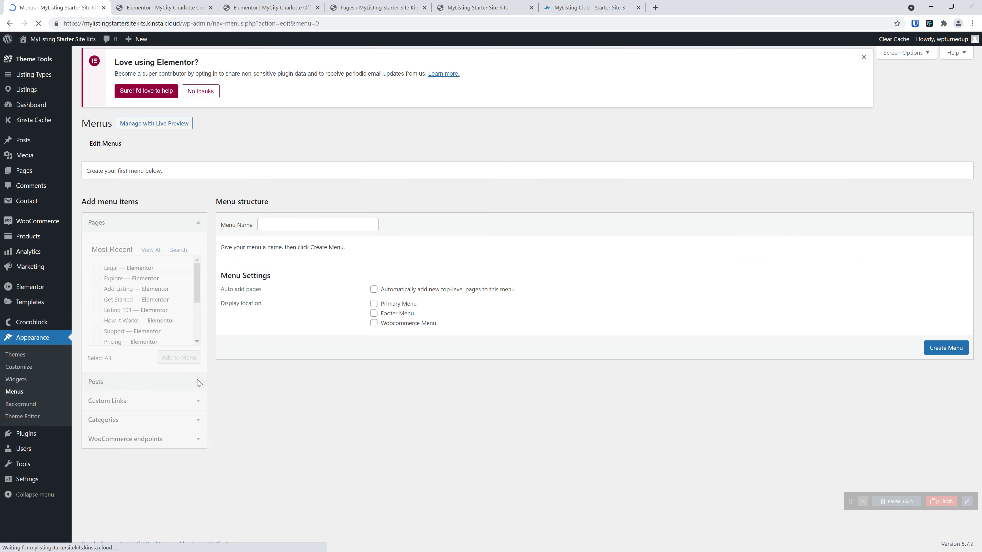
{"action": "left_click", "coordinate": [307, 234]}
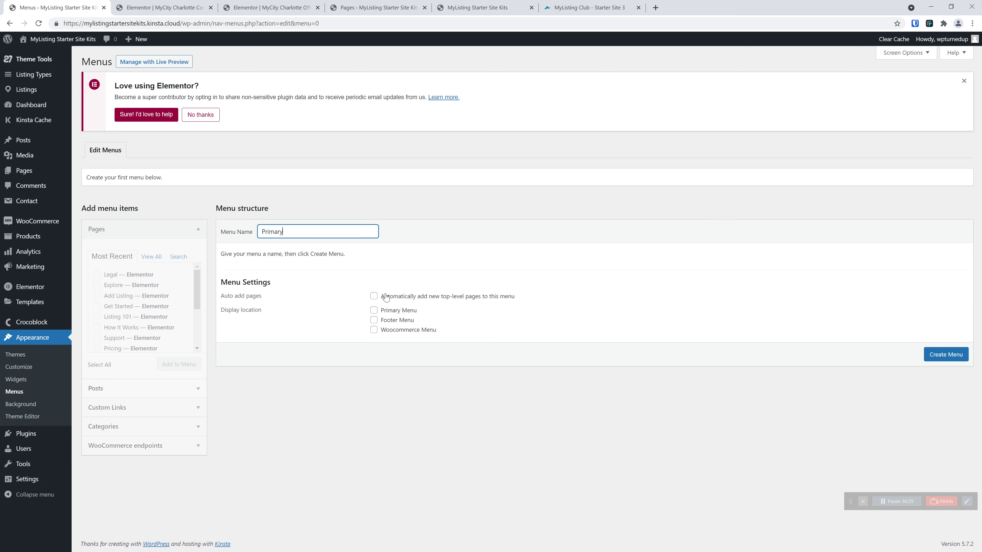
{"action": "left_click", "coordinate": [374, 312]}
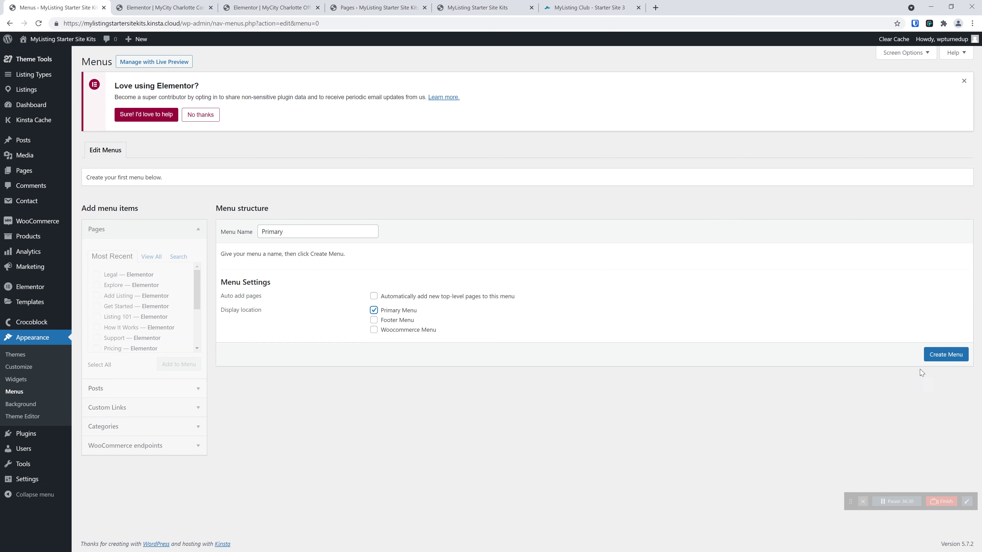
{"action": "left_click", "coordinate": [943, 357]}
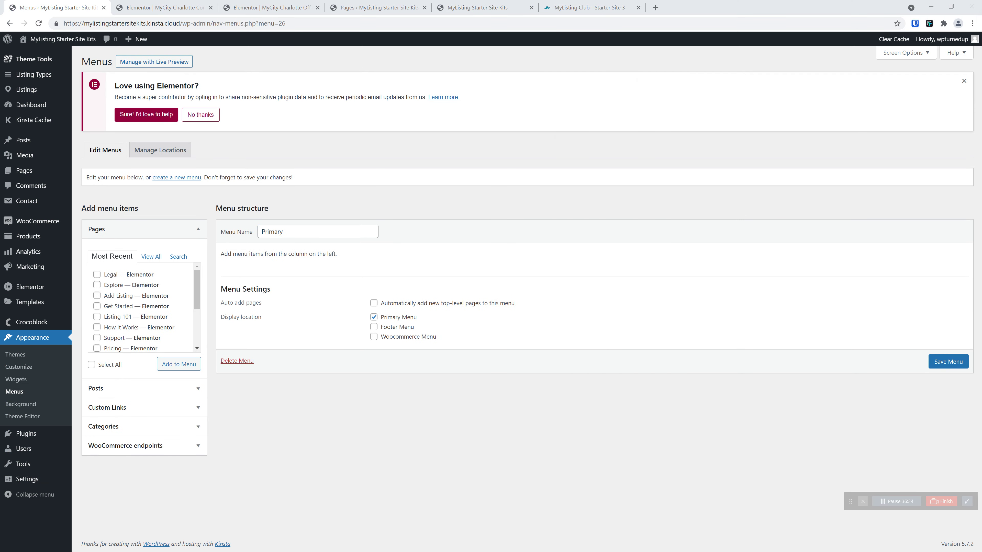
Step: Reopen the MyListing Club guide, search the site for "build" and open the Build an Online Business Using the MyListing Theme guide
{"action": "key", "text": "ctrl+shift+t"}
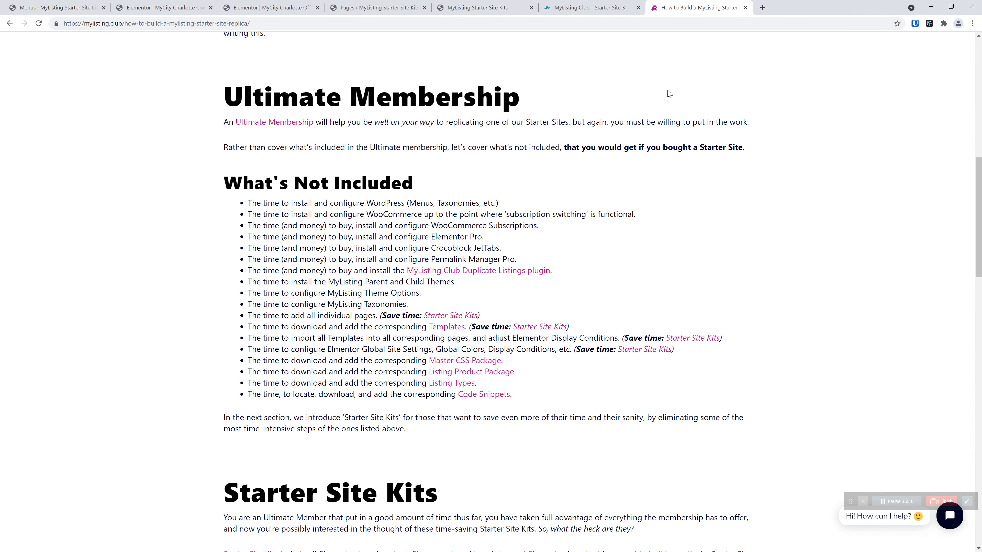
{"action": "scroll", "coordinate": [657, 155], "scroll_direction": "up", "scroll_amount": 10}
{"action": "left_click", "coordinate": [723, 53]}
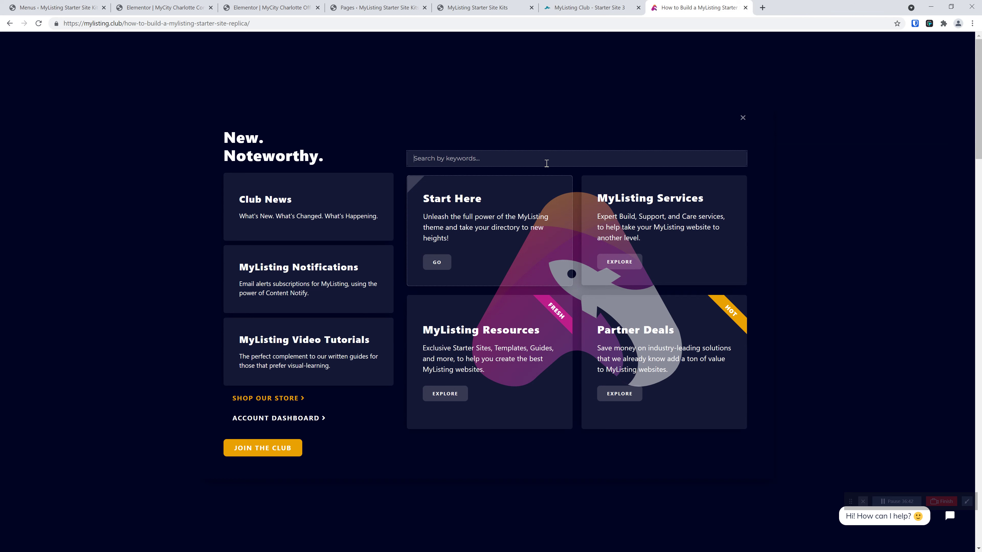
{"action": "type", "text": "build"}
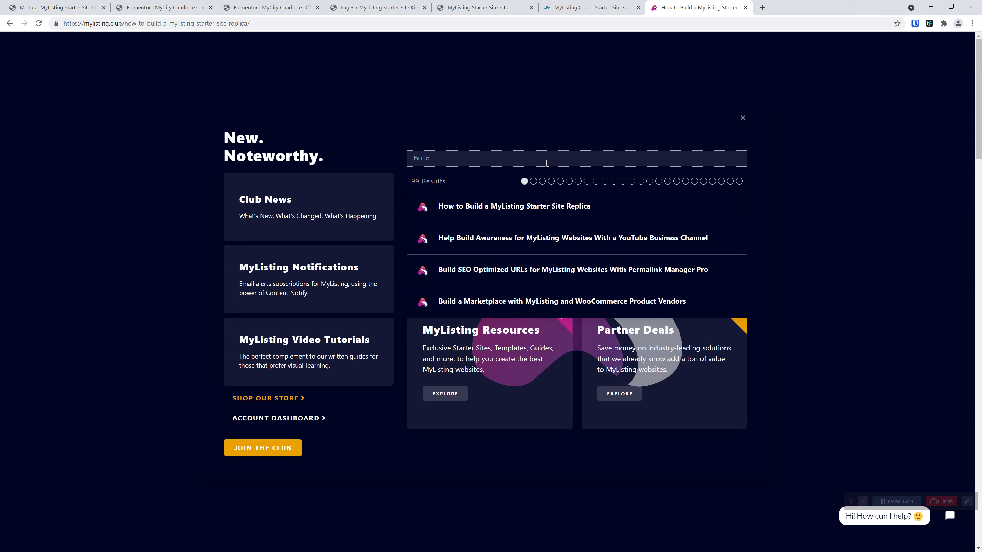
{"action": "left_click", "coordinate": [533, 181]}
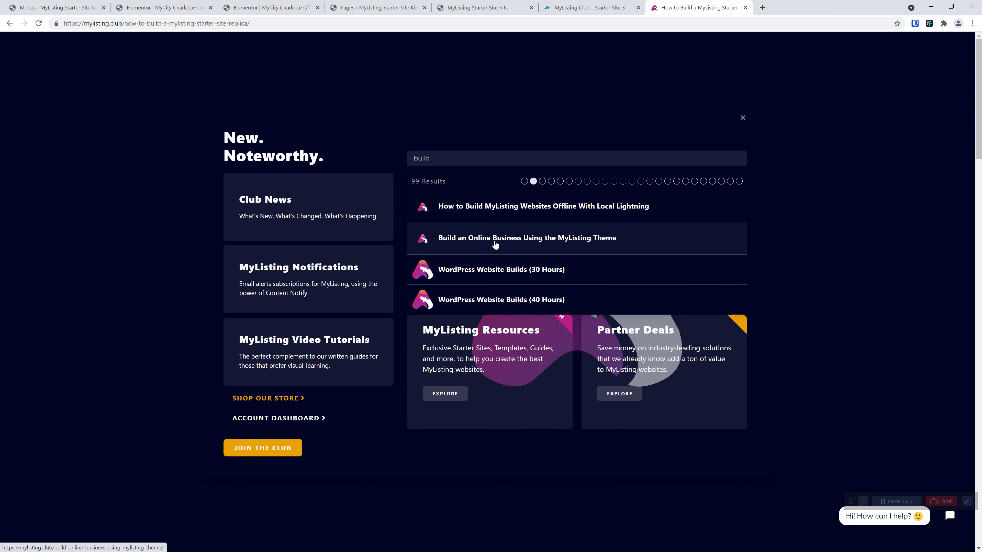
{"action": "left_click", "coordinate": [571, 243]}
Step: Examine the guide's Navigation section for the Primary and WooCommerce menu instructions, and close the guide
{"action": "scroll", "coordinate": [406, 319], "scroll_direction": "down", "scroll_amount": 5}
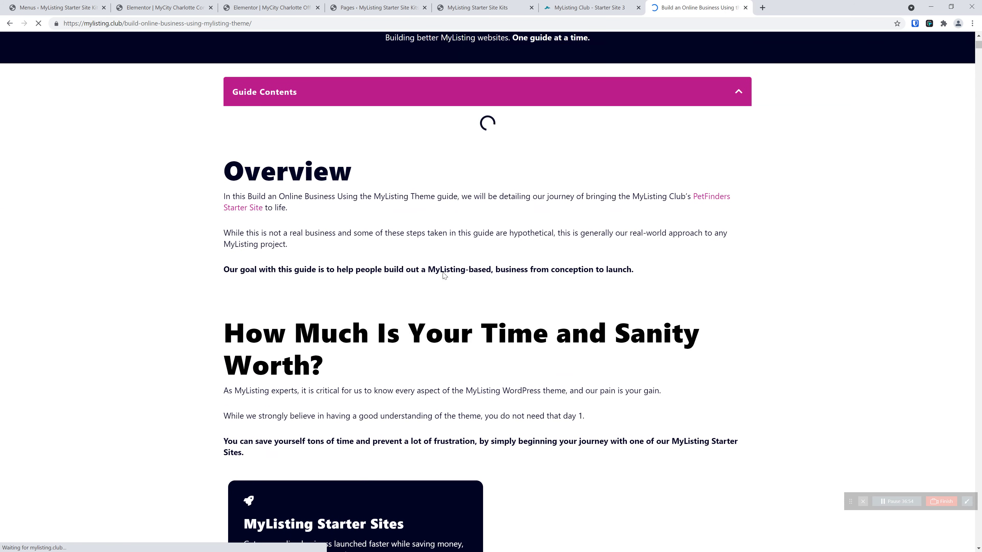
{"action": "scroll", "coordinate": [441, 289], "scroll_direction": "down", "scroll_amount": 4}
{"action": "scroll", "coordinate": [442, 290], "scroll_direction": "down", "scroll_amount": 3}
{"action": "scroll", "coordinate": [442, 290], "scroll_direction": "up", "scroll_amount": 8}
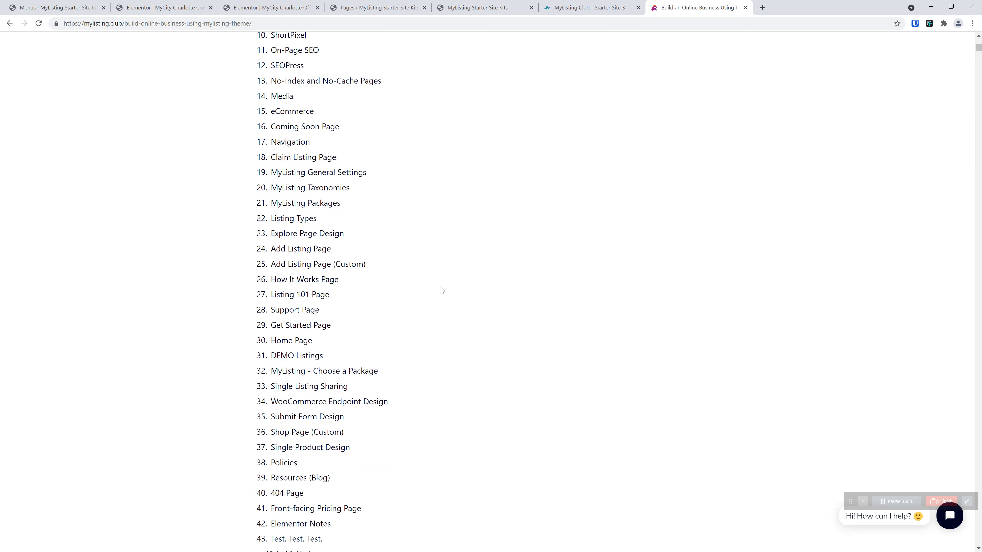
{"action": "scroll", "coordinate": [300, 440], "scroll_direction": "down", "scroll_amount": 1}
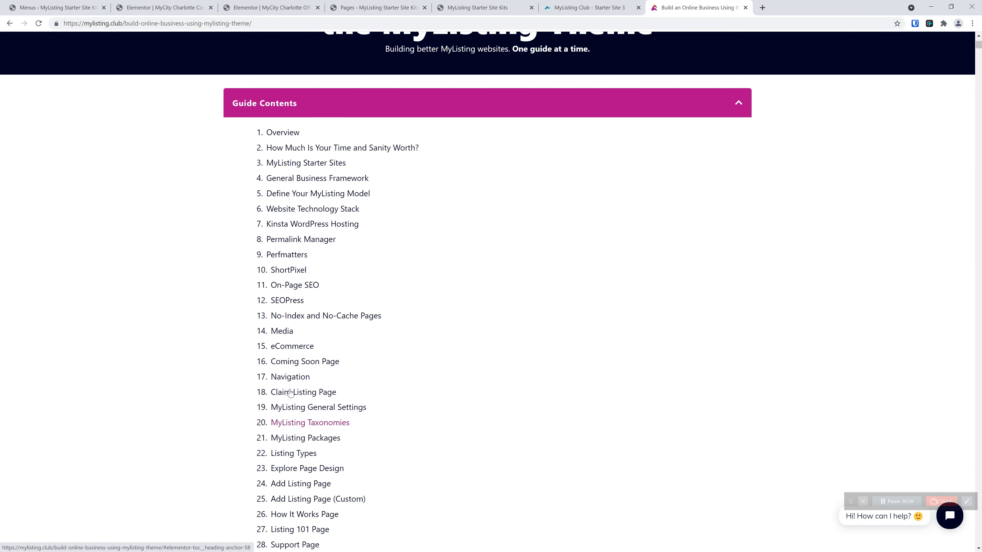
{"action": "left_click", "coordinate": [292, 379]}
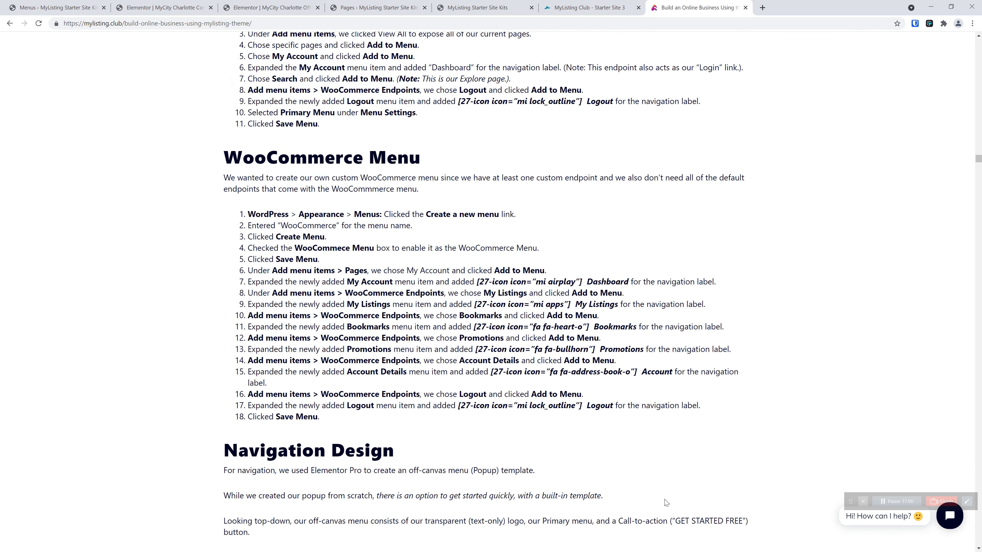
{"action": "left_click_drag", "start_coordinate": [378, 411], "coordinate": [209, 225]}
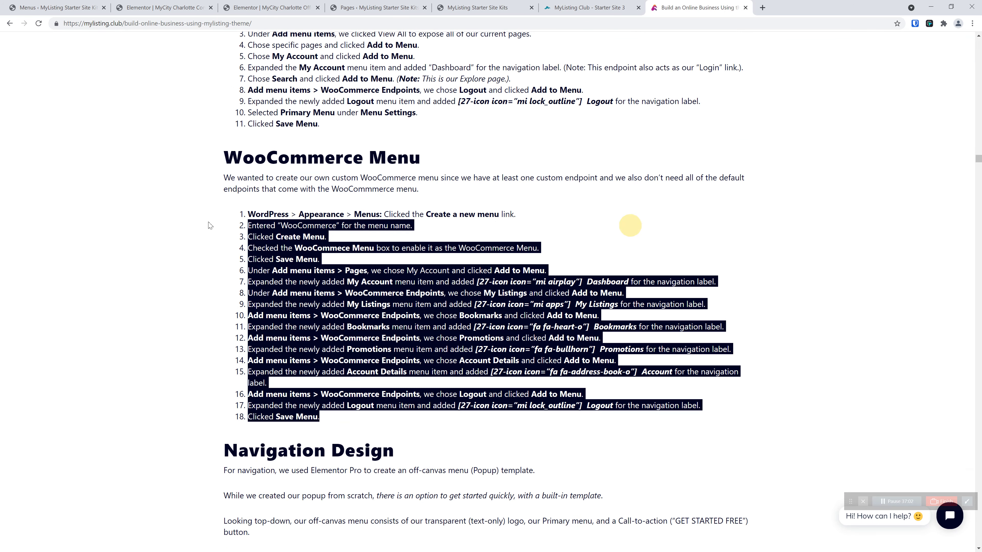
{"action": "scroll", "coordinate": [173, 294], "scroll_direction": "up", "scroll_amount": 4}
{"action": "left_click_drag", "start_coordinate": [368, 212], "coordinate": [293, 165]}
{"action": "scroll", "coordinate": [293, 164], "scroll_direction": "down", "scroll_amount": 5}
{"action": "scroll", "coordinate": [662, 45], "scroll_direction": "up", "scroll_amount": 4}
{"action": "key", "text": "ctrl+w"}
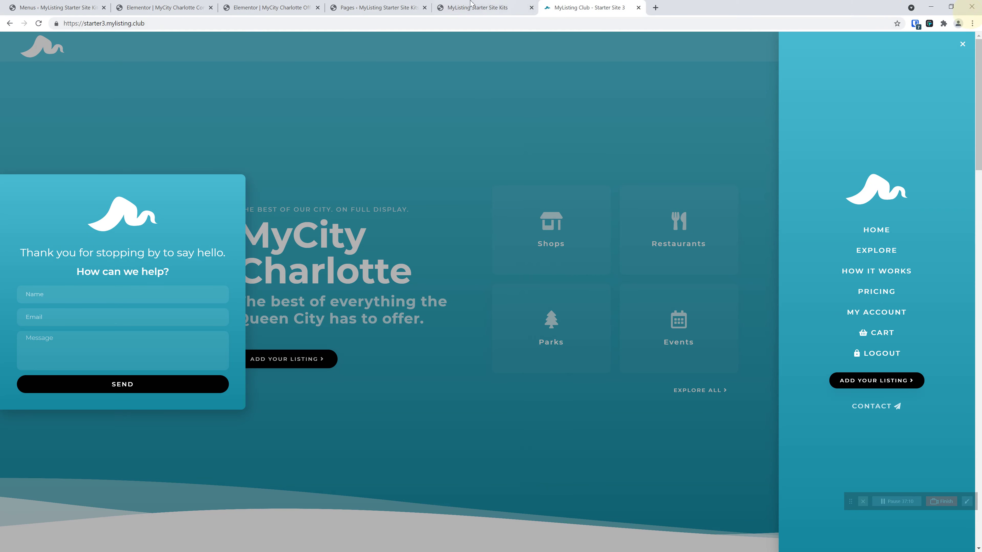
Step: Return to the WordPress menu editor and add the Home page from the full page list to the Primary menu
{"action": "left_click", "coordinate": [484, 7]}
{"action": "left_click", "coordinate": [347, 7]}
{"action": "left_click", "coordinate": [248, 6]}
{"action": "left_click", "coordinate": [183, 3]}
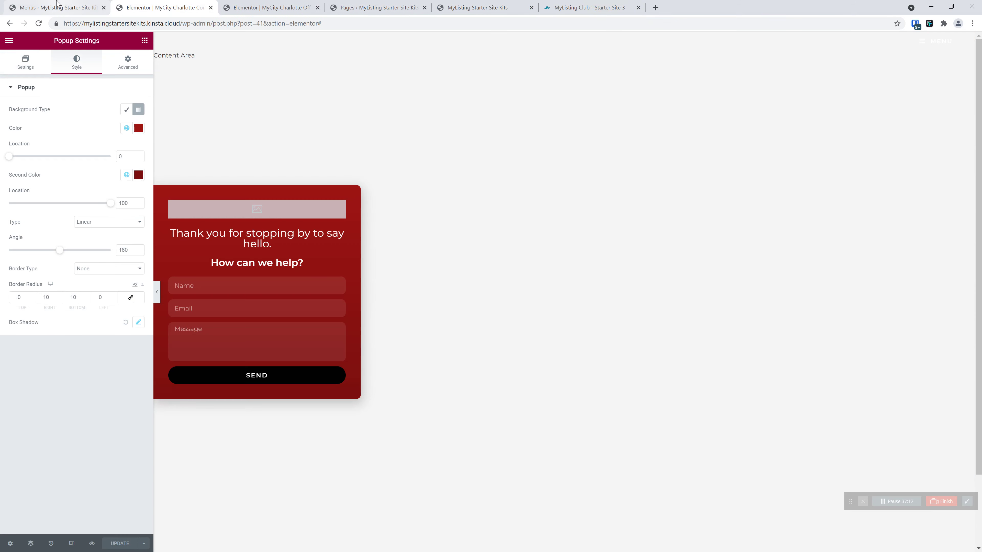
{"action": "left_click", "coordinate": [58, 7]}
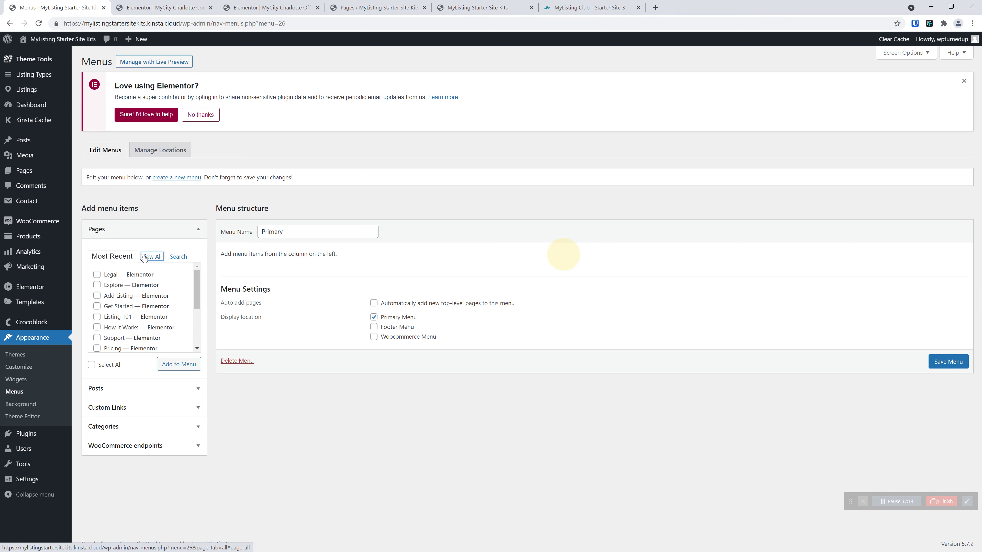
{"action": "left_click", "coordinate": [150, 260]}
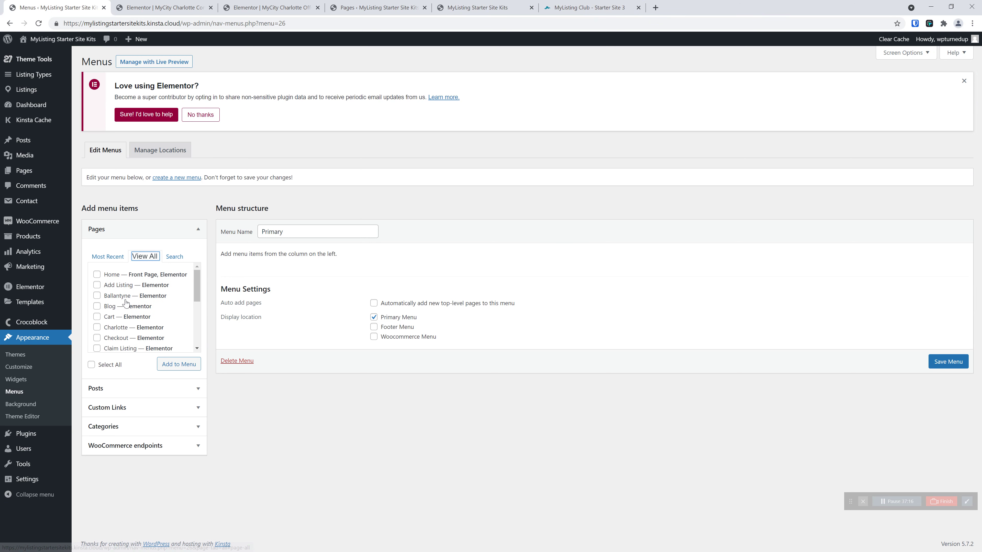
{"action": "scroll", "coordinate": [109, 331], "scroll_direction": "down", "scroll_amount": 2}
{"action": "scroll", "coordinate": [100, 302], "scroll_direction": "down", "scroll_amount": 2}
{"action": "scroll", "coordinate": [112, 309], "scroll_direction": "up", "scroll_amount": 5}
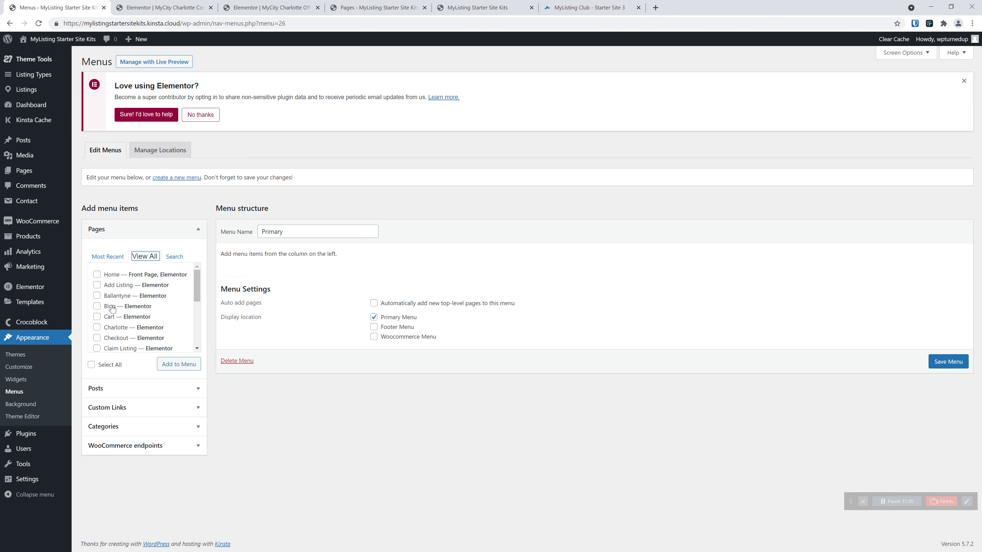
{"action": "left_click", "coordinate": [105, 276]}
{"action": "left_click", "coordinate": [183, 364]}
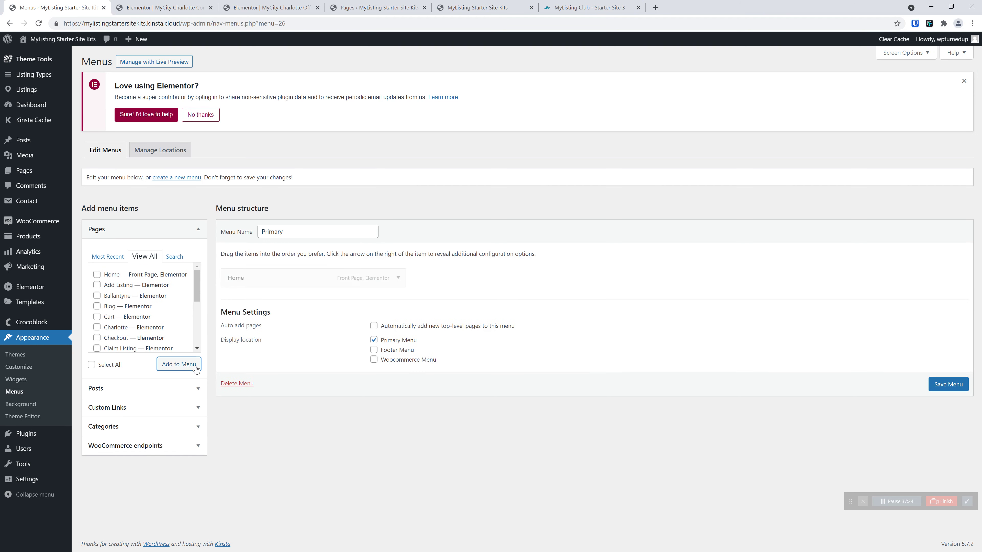
Step: Check the reference site's menu order, add the Explore and How It Works pages to the Primary menu, and save it
{"action": "left_click", "coordinate": [587, 5]}
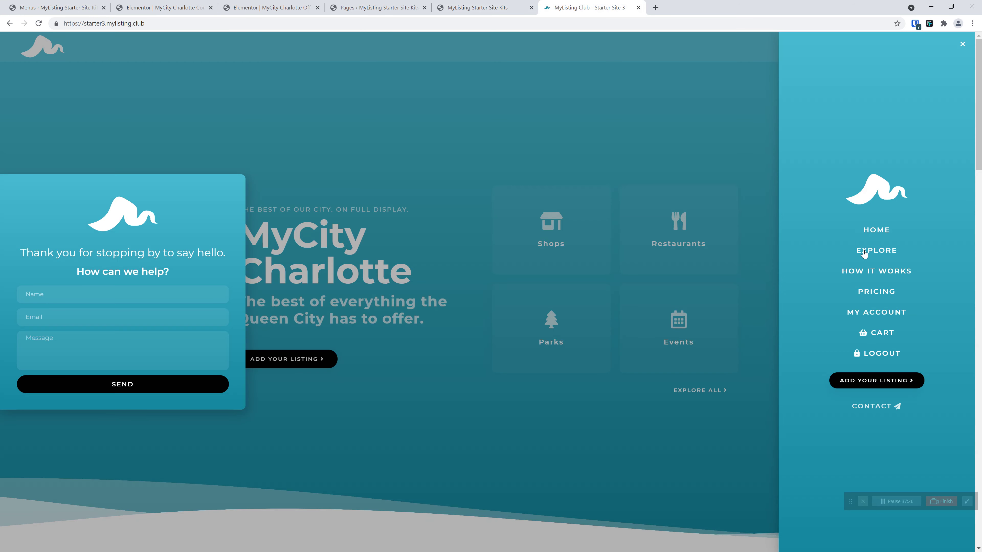
{"action": "left_click", "coordinate": [58, 7]}
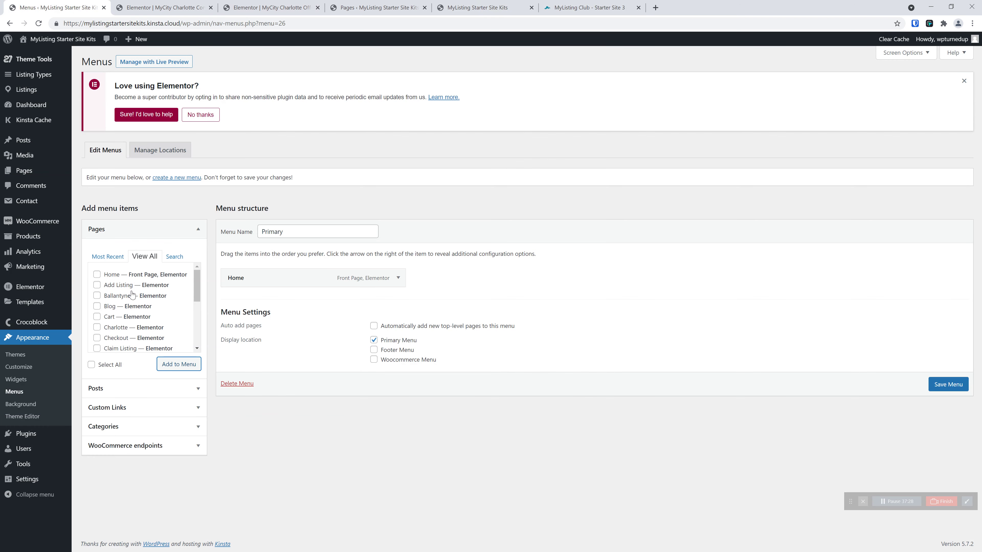
{"action": "scroll", "coordinate": [120, 327], "scroll_direction": "down", "scroll_amount": 5}
{"action": "scroll", "coordinate": [108, 285], "scroll_direction": "up", "scroll_amount": 3}
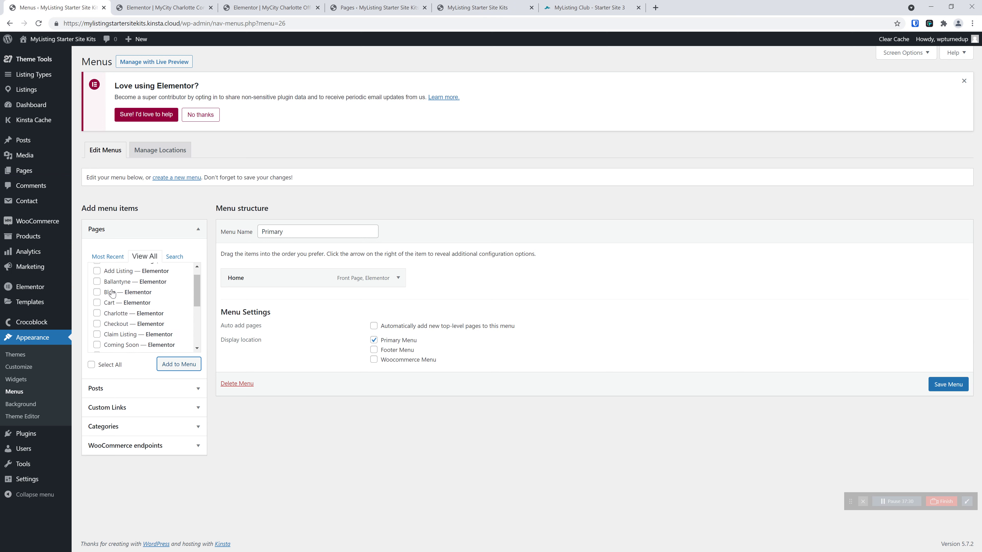
{"action": "scroll", "coordinate": [121, 322], "scroll_direction": "down", "scroll_amount": 1}
{"action": "left_click", "coordinate": [97, 269]}
{"action": "left_click", "coordinate": [97, 290]}
{"action": "left_click", "coordinate": [178, 363]}
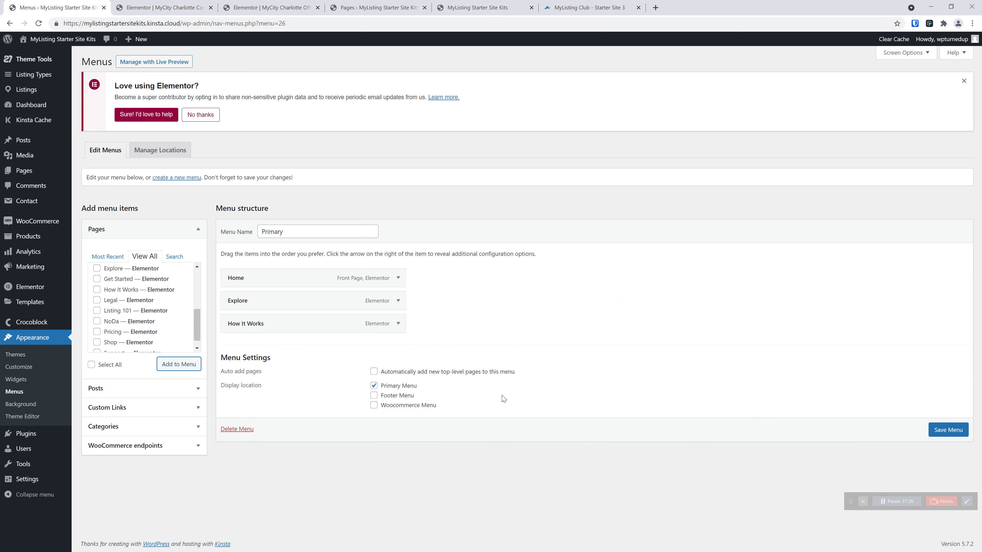
{"action": "left_click", "coordinate": [950, 430]}
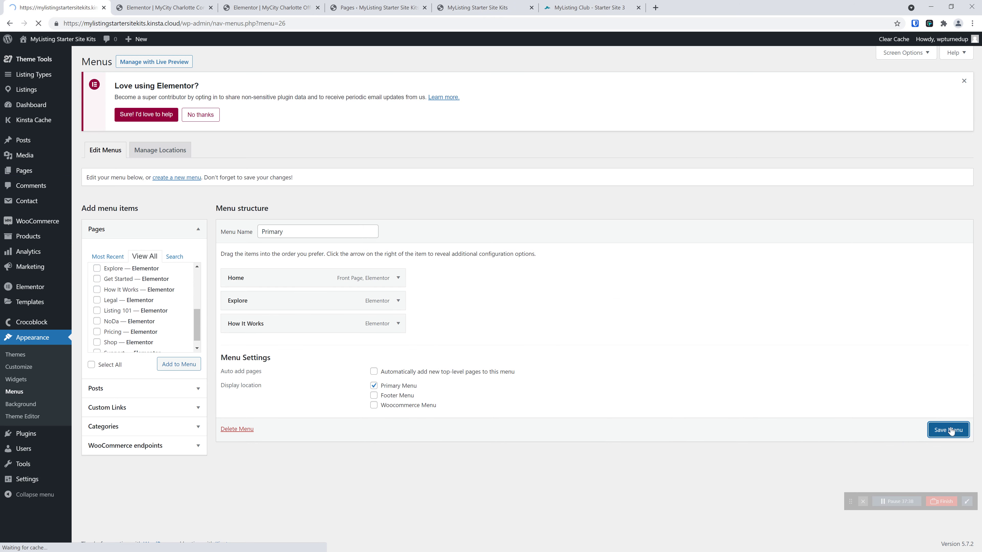
Step: Reload the live starter site and open its off-canvas menu to check the navigation items against the reference site
{"action": "left_click", "coordinate": [568, 4]}
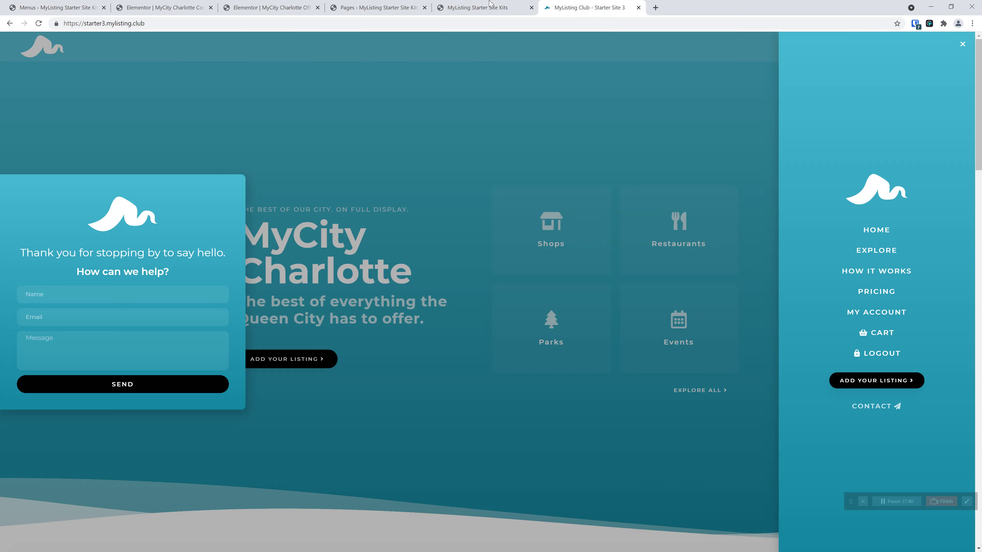
{"action": "left_click", "coordinate": [477, 7]}
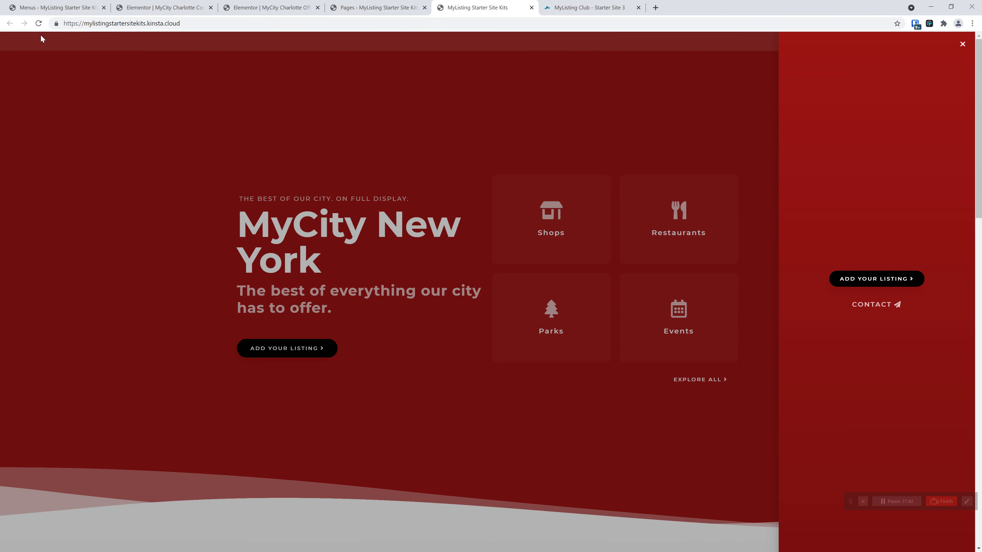
{"action": "left_click", "coordinate": [38, 24]}
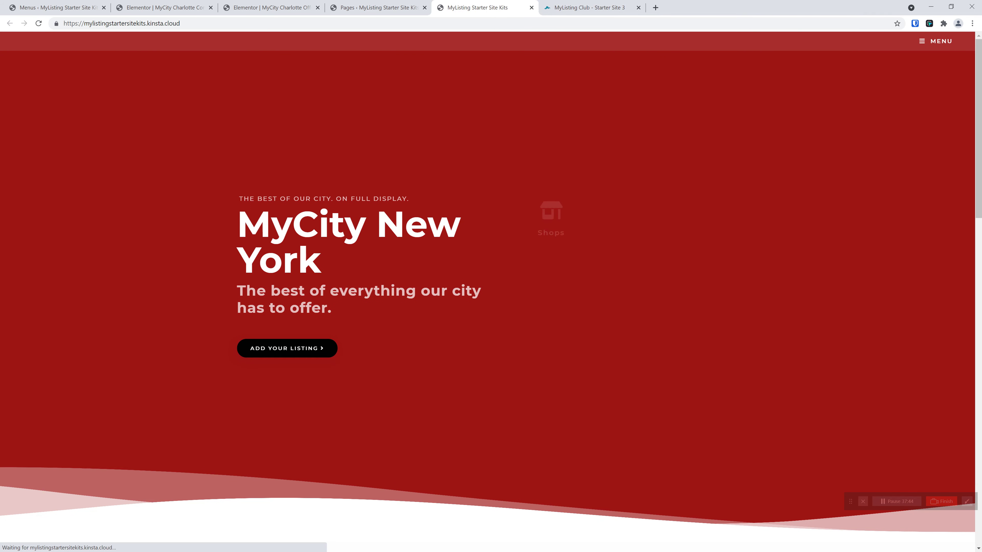
{"action": "left_click", "coordinate": [937, 43]}
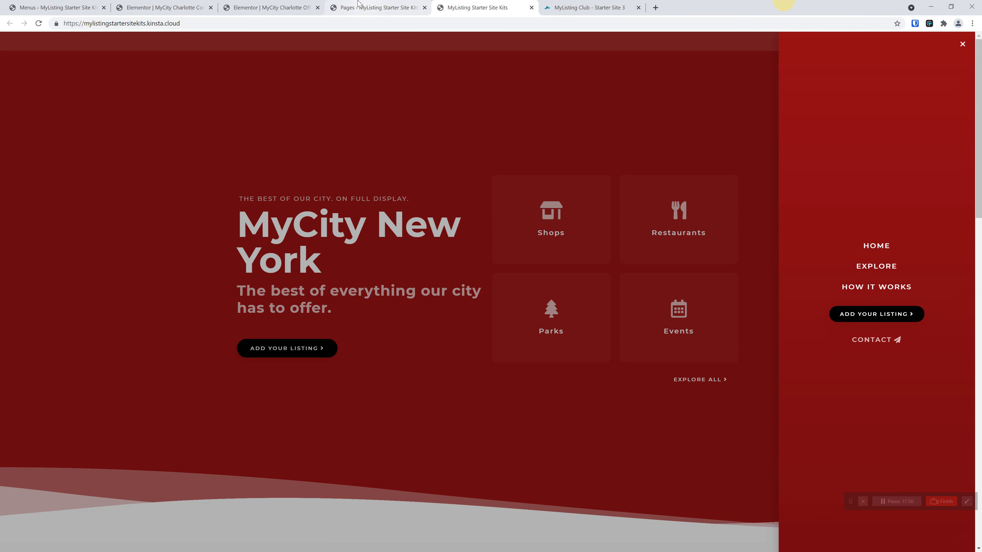
Step: Inspect the image and Nav Menu widget settings in the off-canvas popup's Elementor editor
{"action": "left_click", "coordinate": [166, 8]}
{"action": "left_click", "coordinate": [256, 7]}
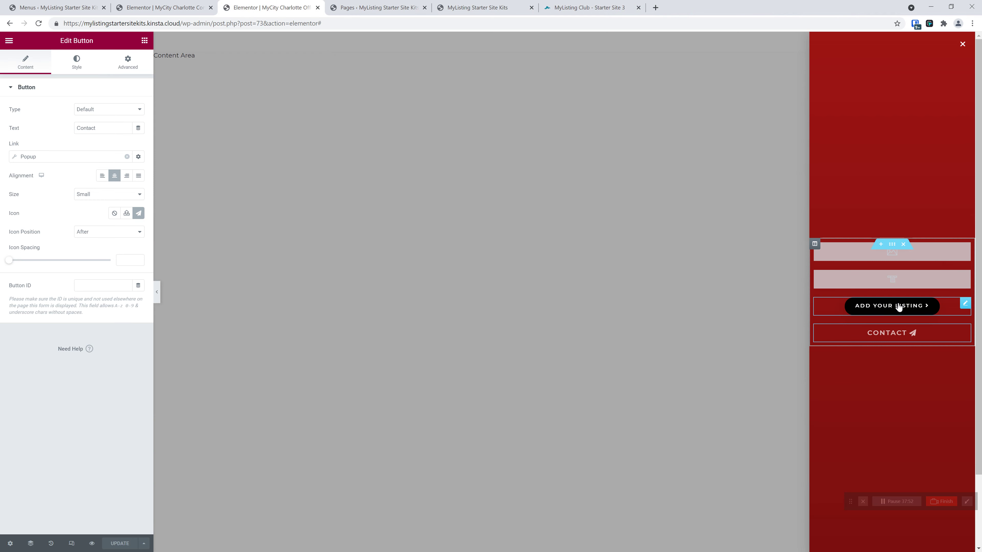
{"action": "left_click", "coordinate": [921, 256]}
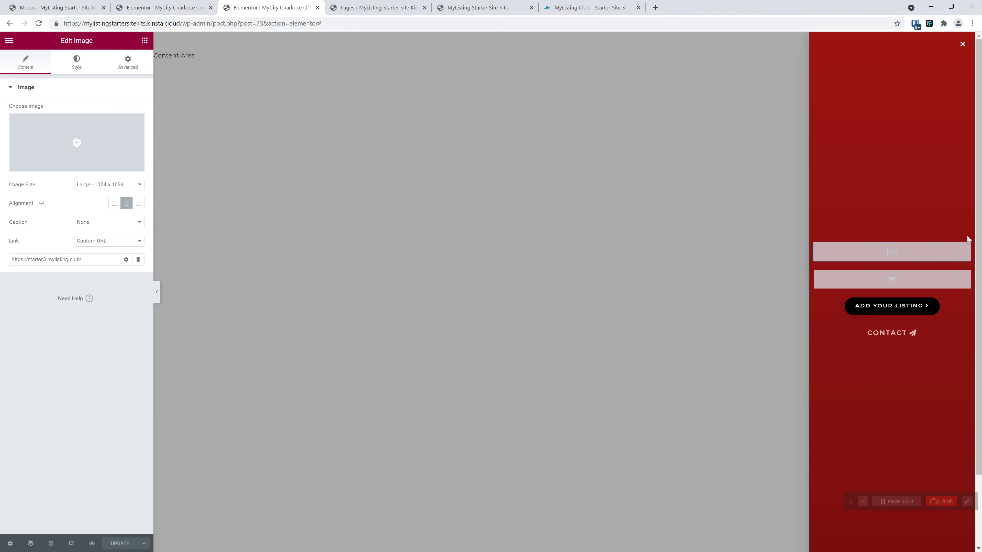
{"action": "left_click", "coordinate": [932, 286]}
{"action": "left_click", "coordinate": [936, 257]}
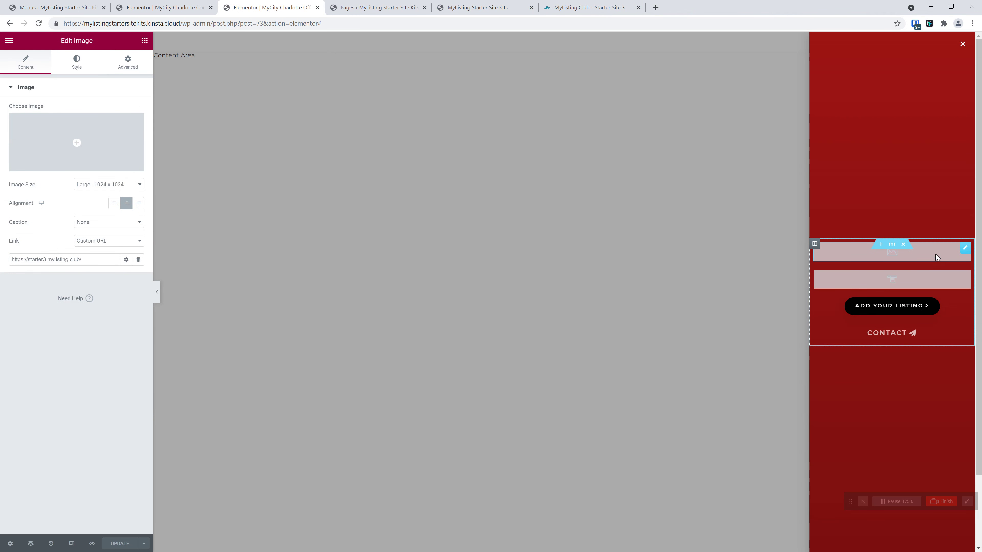
{"action": "left_click", "coordinate": [920, 284]}
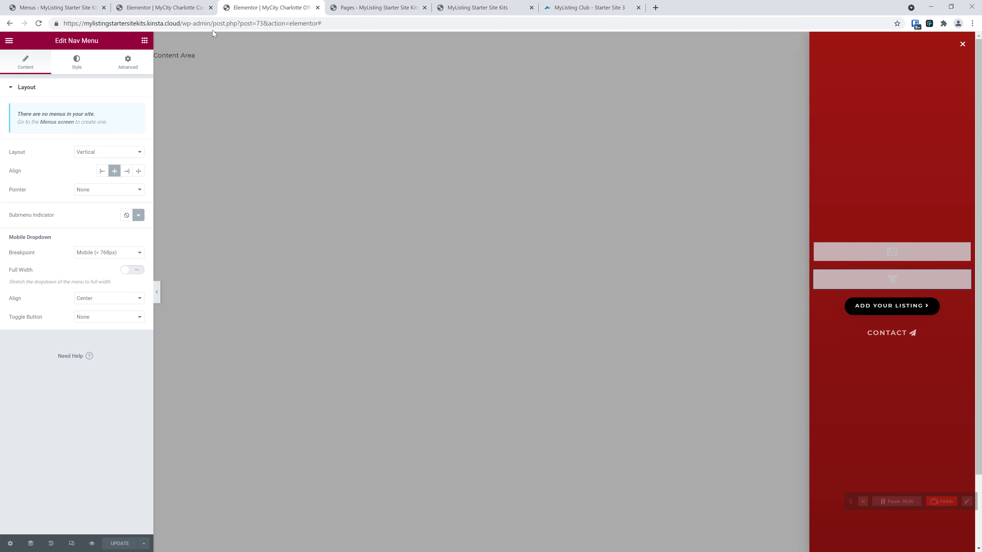
Step: View the live Explore page through the off-canvas menu, and close the contact and off-canvas popup editors
{"action": "left_click", "coordinate": [514, 7]}
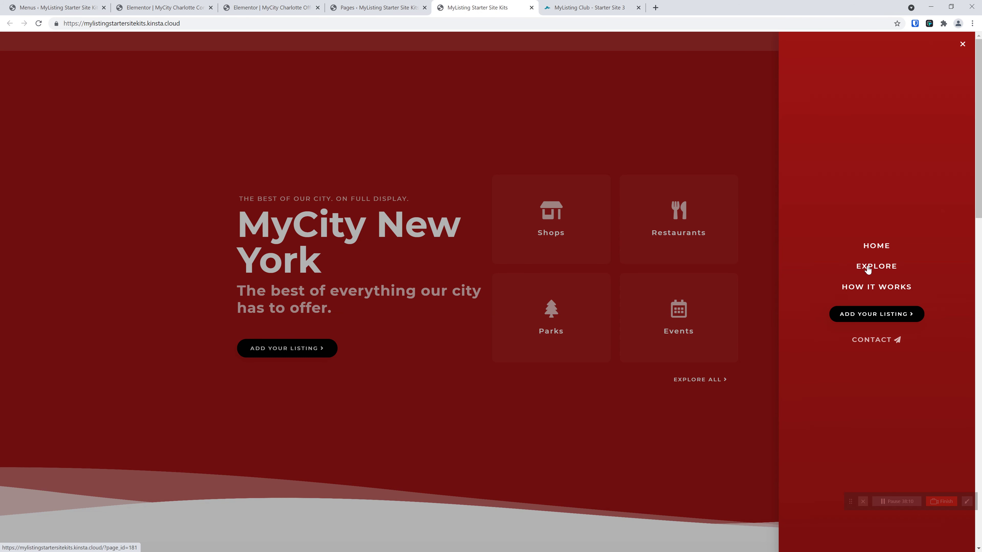
{"action": "left_click", "coordinate": [879, 267]}
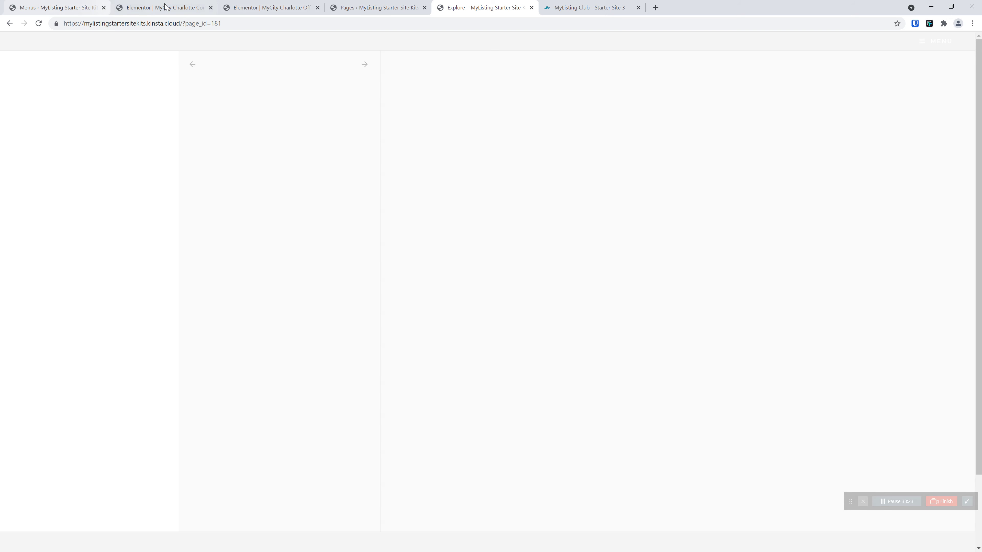
{"action": "left_click", "coordinate": [160, 8]}
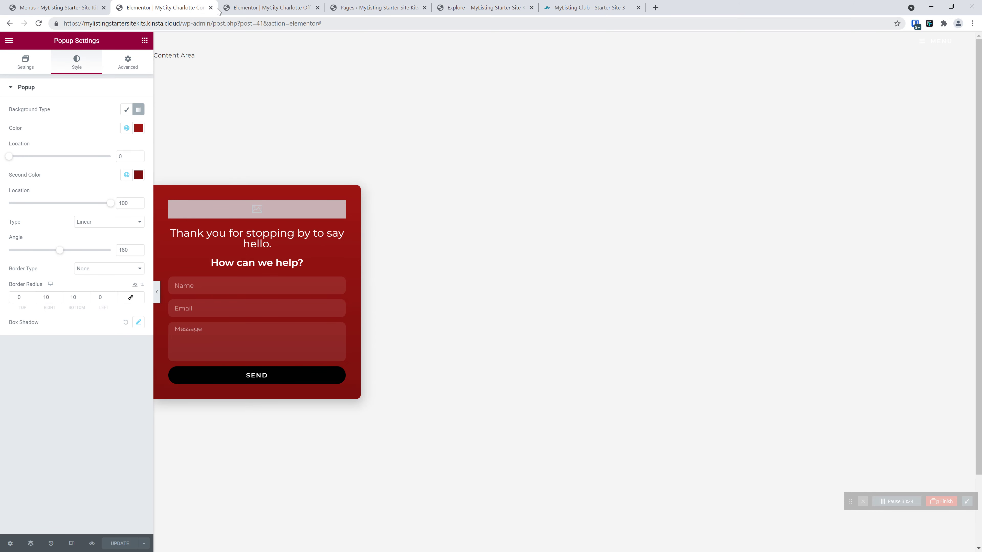
{"action": "left_click", "coordinate": [210, 7]}
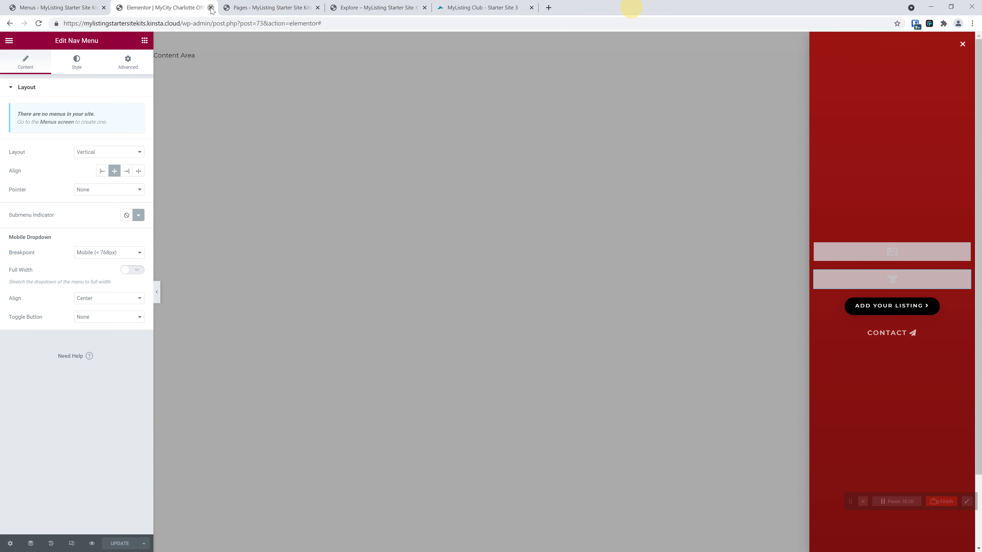
{"action": "left_click", "coordinate": [210, 7]}
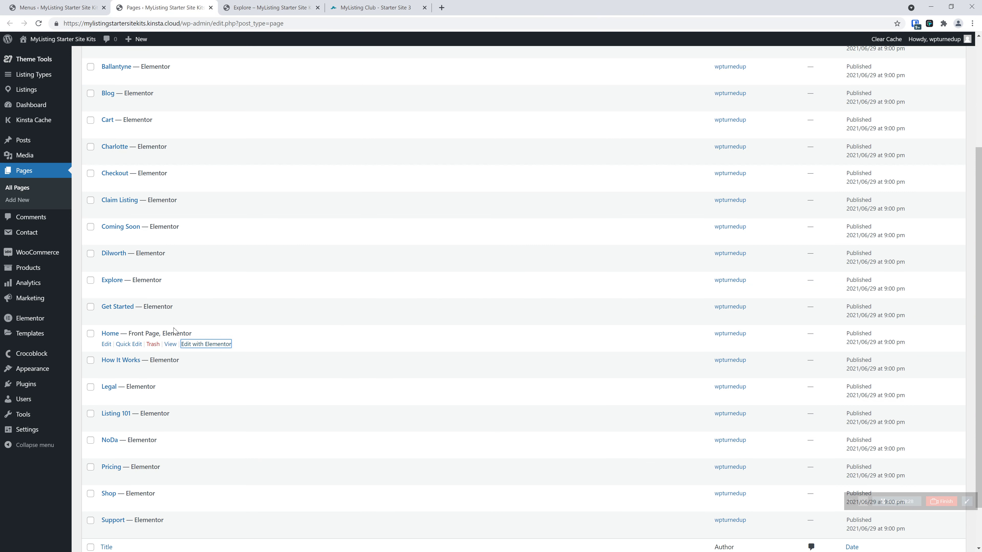
Step: Open the Explore page in the Elementor editor in a separate browser tab from the WordPress page list
{"action": "right_click", "coordinate": [206, 290]}
{"action": "left_click", "coordinate": [232, 296]}
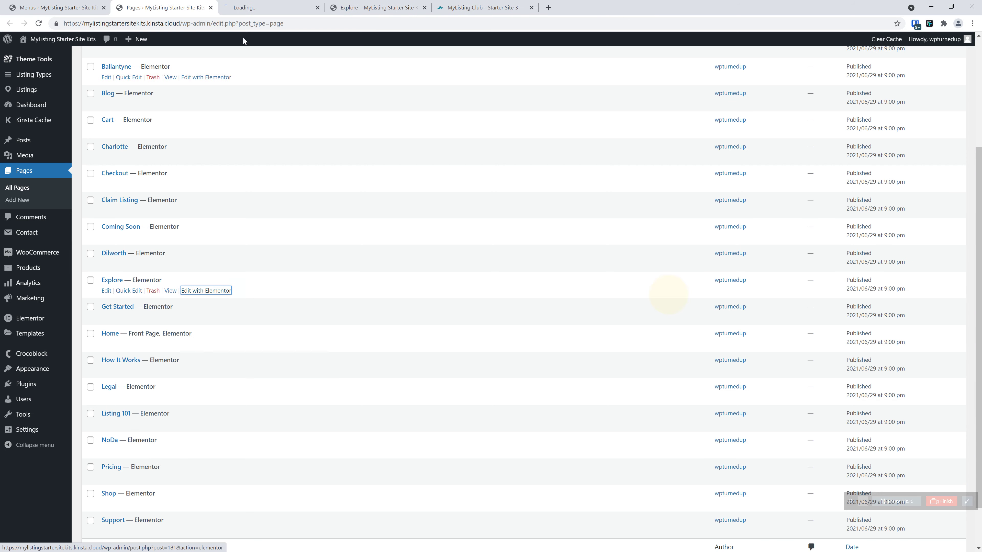
{"action": "left_click", "coordinate": [263, 7]}
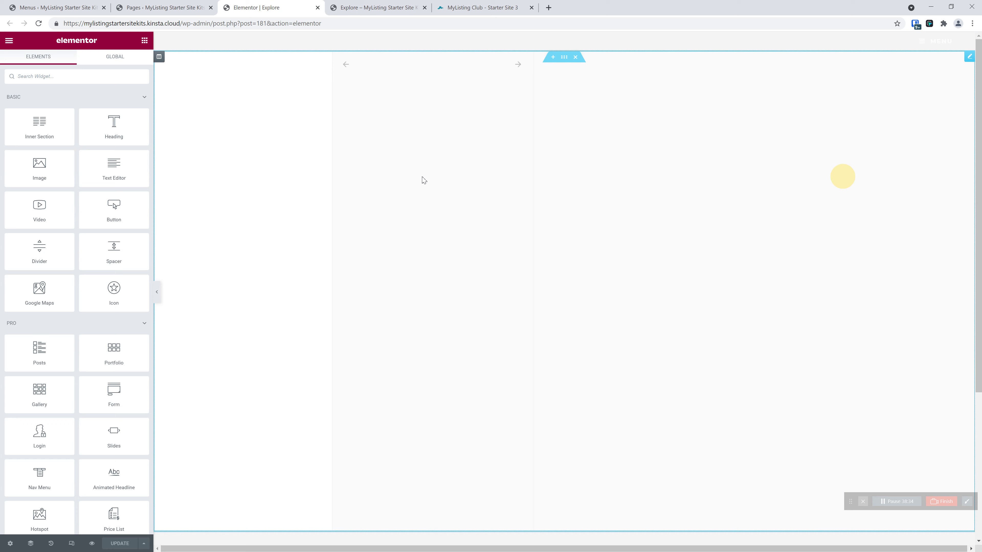
Step: Inspect the Explore Listings widget's title, listing type entries, map defaults and taxonomy overlay settings on the Explore page
{"action": "left_click", "coordinate": [423, 180]}
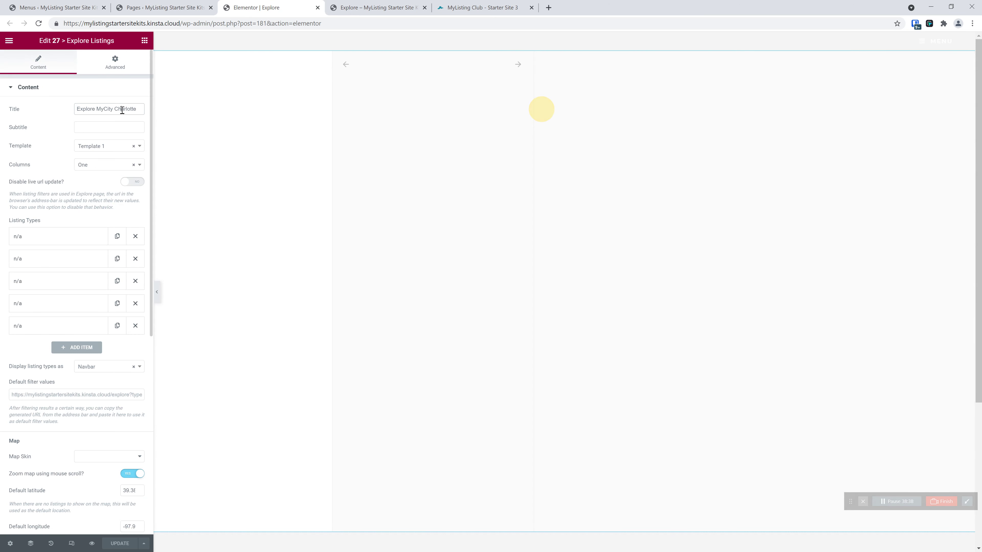
{"action": "triple_click", "coordinate": [121, 110]}
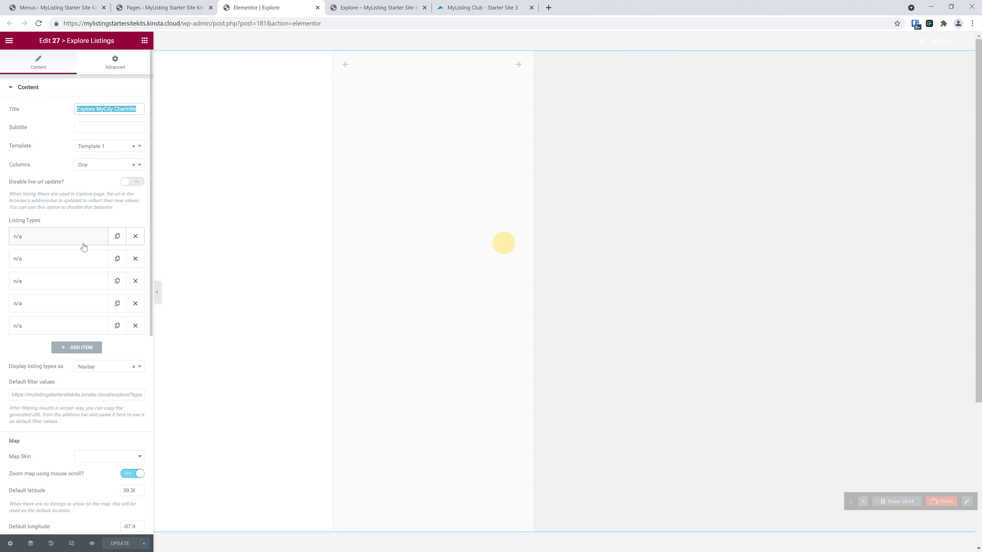
{"action": "left_click", "coordinate": [84, 246]}
{"action": "left_click", "coordinate": [76, 267]}
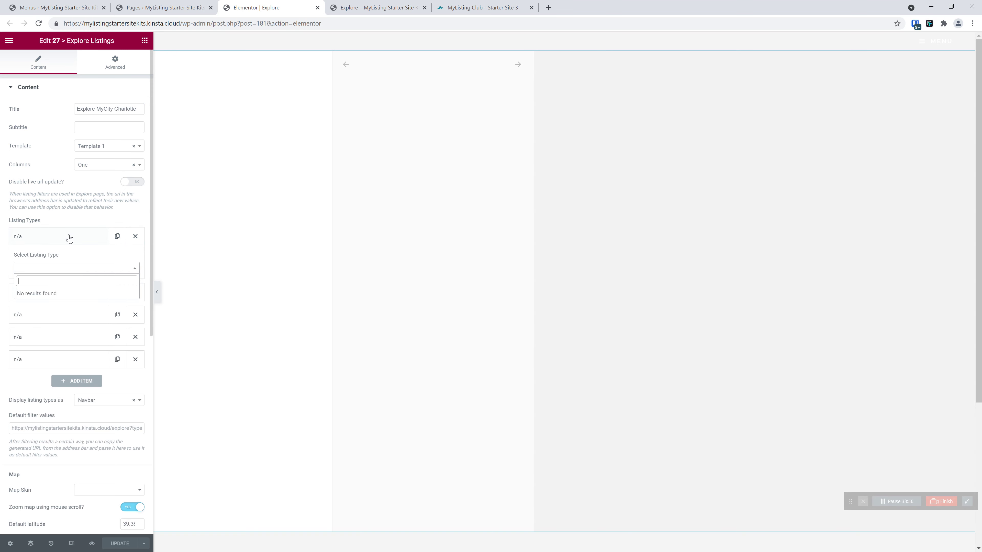
{"action": "left_click", "coordinate": [68, 235]}
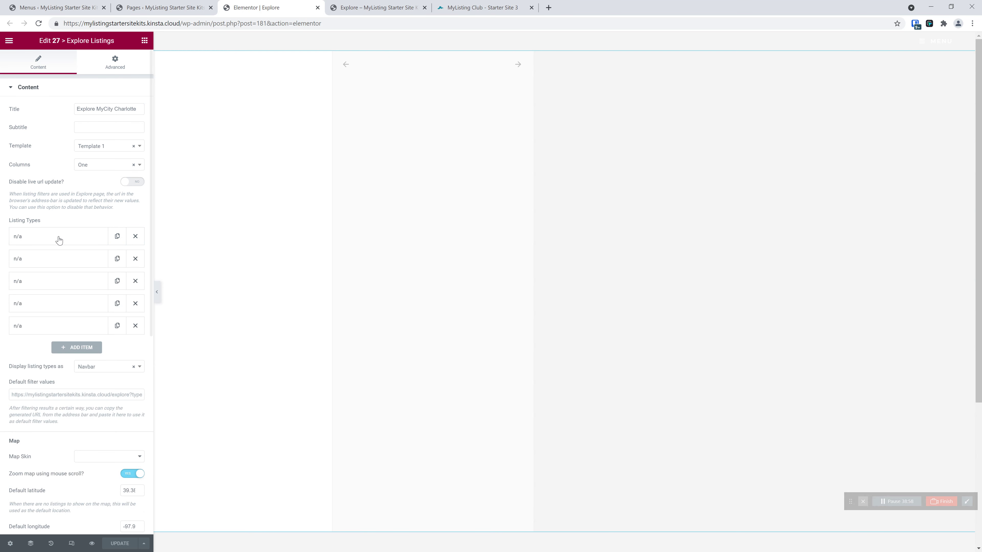
{"action": "scroll", "coordinate": [36, 248], "scroll_direction": "down", "scroll_amount": 8}
{"action": "scroll", "coordinate": [44, 186], "scroll_direction": "up", "scroll_amount": 9}
{"action": "scroll", "coordinate": [61, 252], "scroll_direction": "down", "scroll_amount": 8}
{"action": "scroll", "coordinate": [80, 329], "scroll_direction": "up", "scroll_amount": 9}
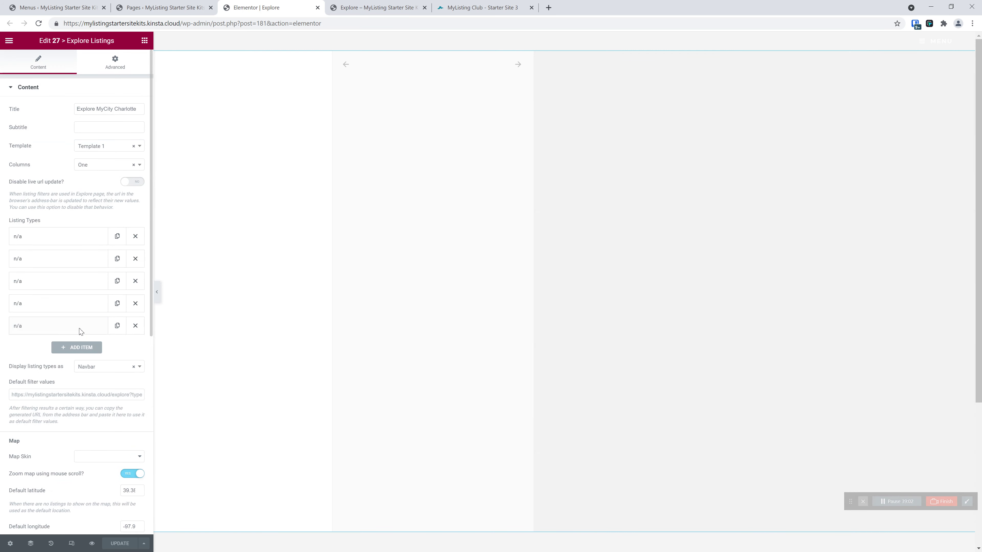
{"action": "scroll", "coordinate": [92, 406], "scroll_direction": "down", "scroll_amount": 9}
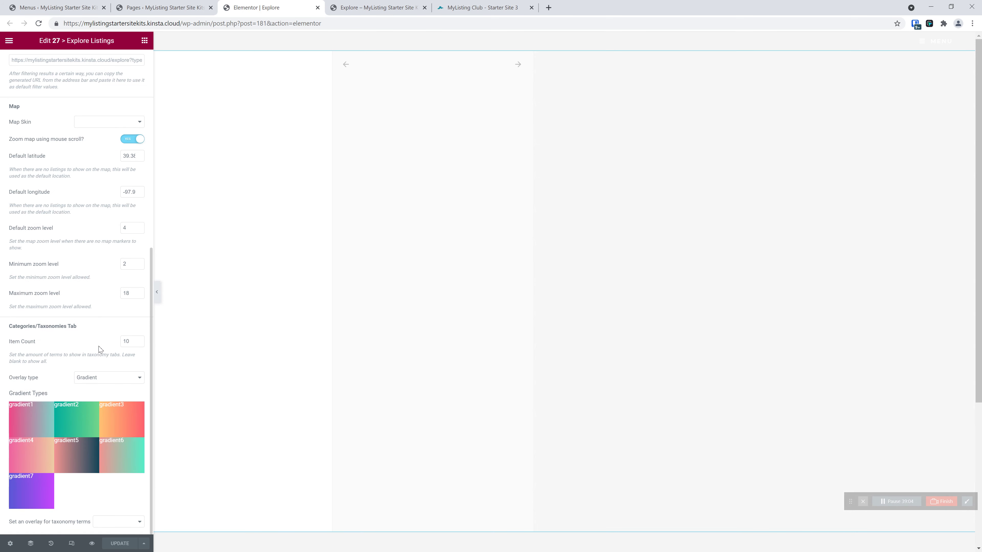
{"action": "scroll", "coordinate": [100, 346], "scroll_direction": "up", "scroll_amount": 8}
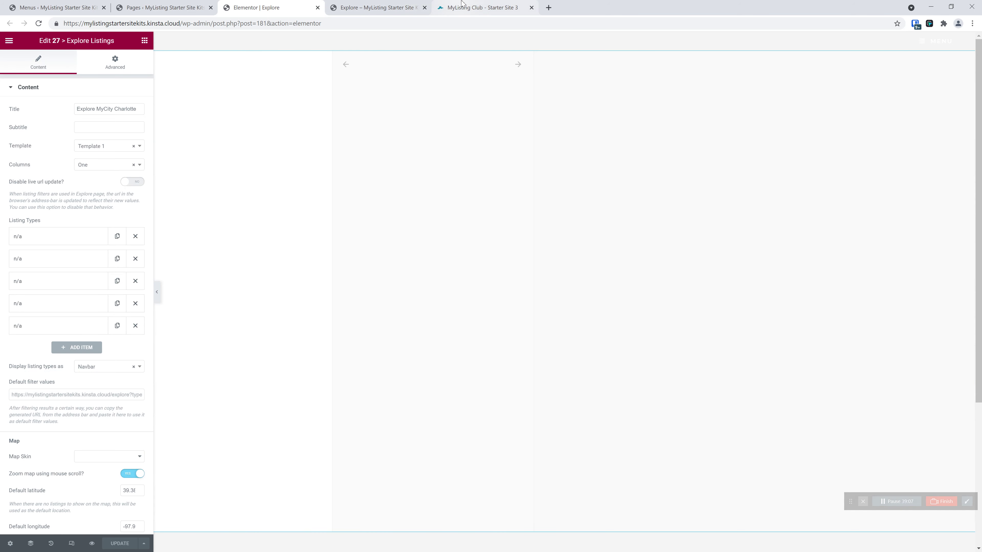
Step: Return to the live starter site's home page and open How It Works through its off-canvas menu
{"action": "left_click", "coordinate": [479, 8]}
{"action": "left_click", "coordinate": [374, 5]}
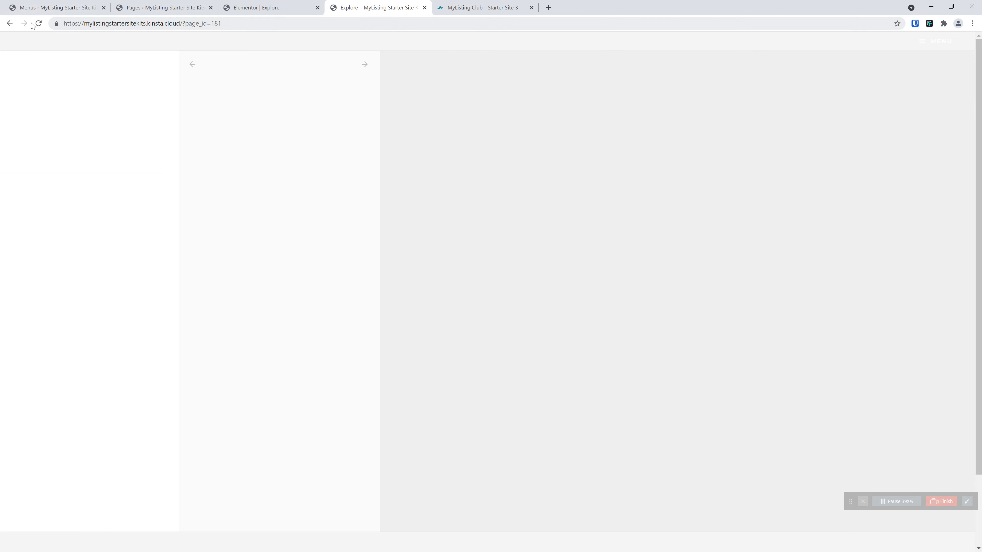
{"action": "left_click", "coordinate": [9, 24]}
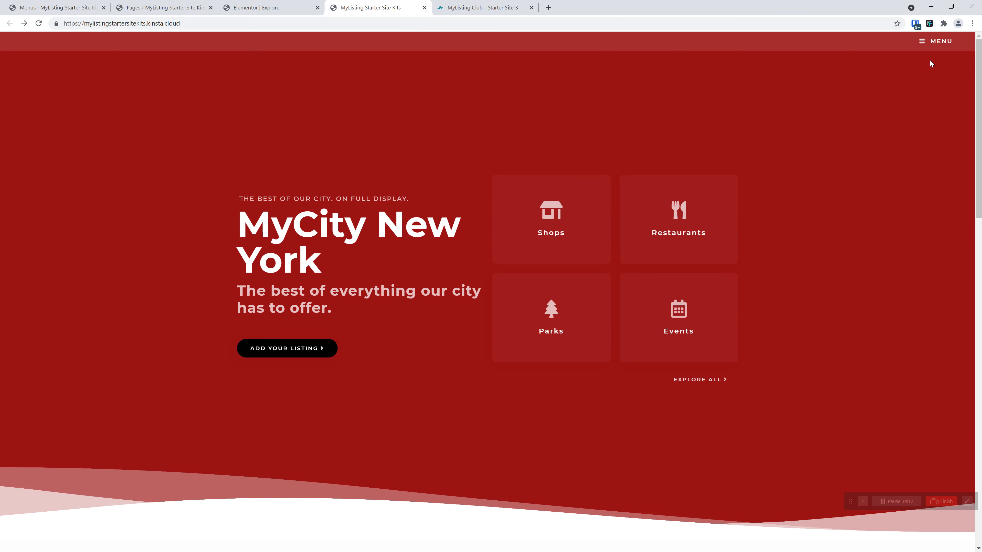
{"action": "left_click", "coordinate": [940, 43]}
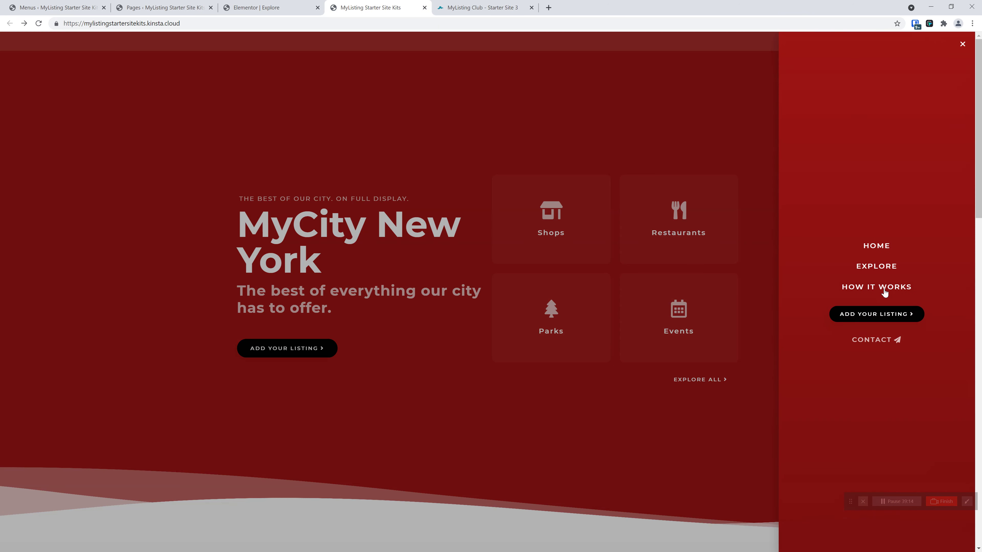
{"action": "left_click", "coordinate": [886, 289]}
Step: Review the numbered sections of the live How It Works page, including sections 5, 6, 7 and 1
{"action": "left_click", "coordinate": [549, 205]}
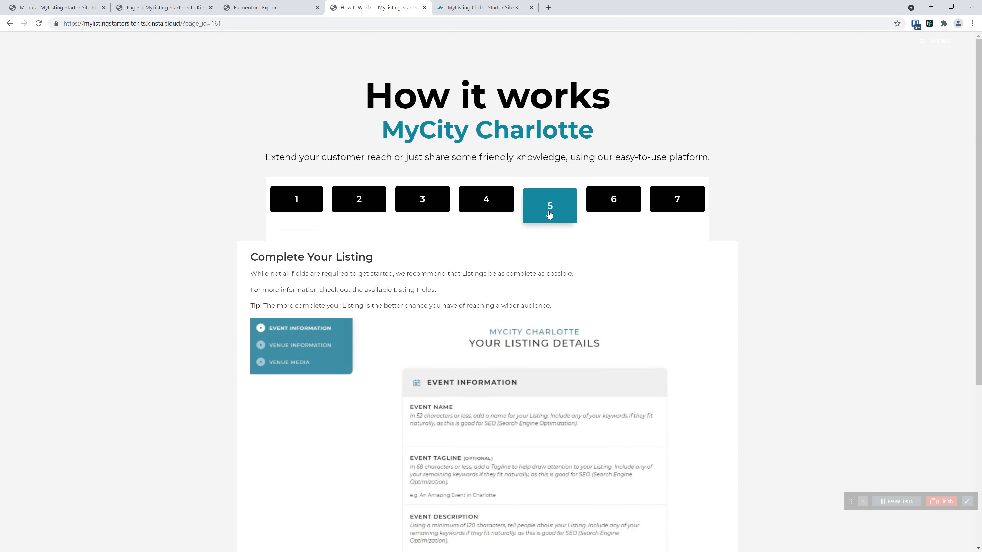
{"action": "left_click", "coordinate": [613, 199]}
{"action": "left_click", "coordinate": [548, 193]}
{"action": "left_click", "coordinate": [677, 199]}
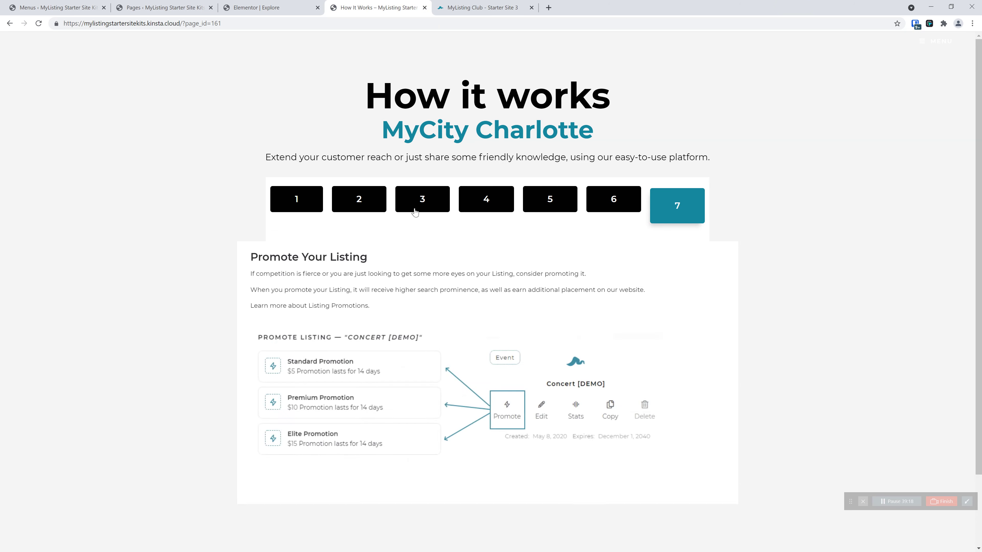
{"action": "left_click", "coordinate": [301, 207]}
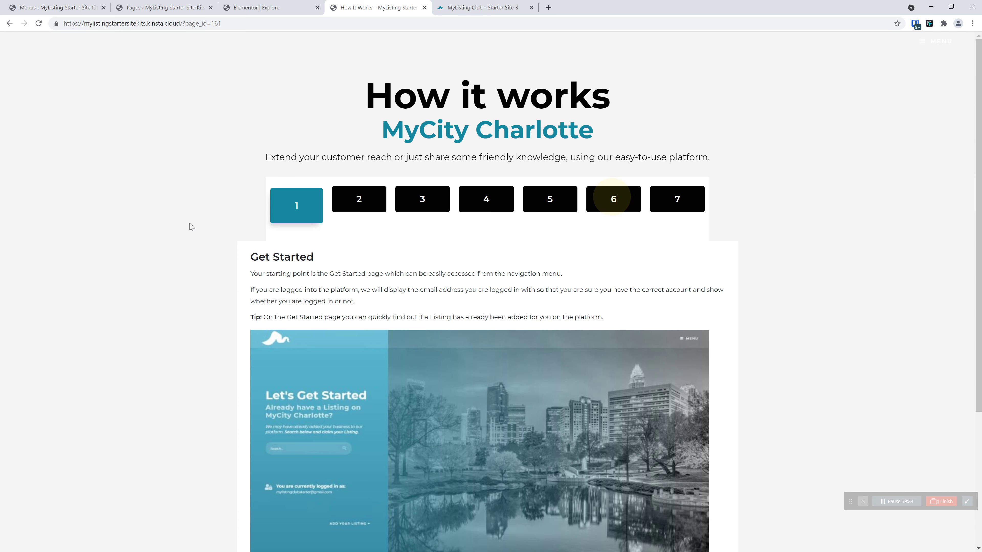
{"action": "scroll", "coordinate": [191, 226], "scroll_direction": "down", "scroll_amount": 5}
{"action": "scroll", "coordinate": [191, 226], "scroll_direction": "up", "scroll_amount": 1}
{"action": "left_click", "coordinate": [333, 55]}
{"action": "left_click", "coordinate": [297, 58]}
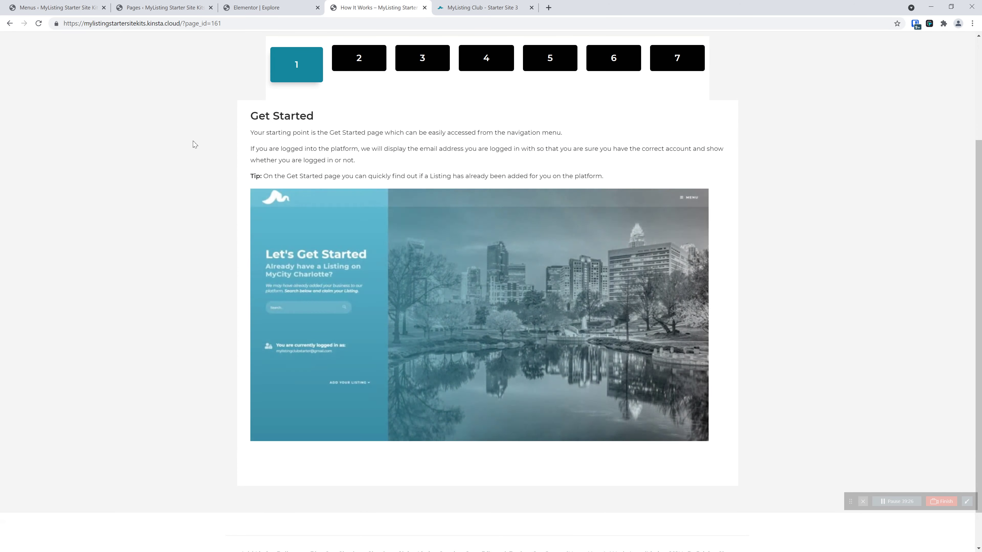
{"action": "scroll", "coordinate": [193, 145], "scroll_direction": "up", "scroll_amount": 3}
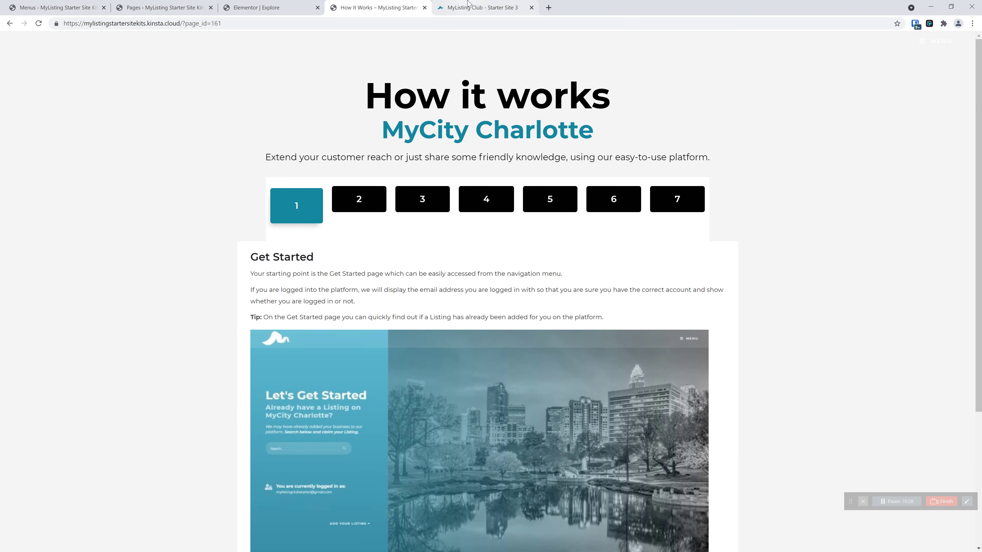
Step: Open the How It Works page on the reference site to compare its background with the starter site's
{"action": "left_click", "coordinate": [481, 7]}
{"action": "left_click", "coordinate": [902, 274]}
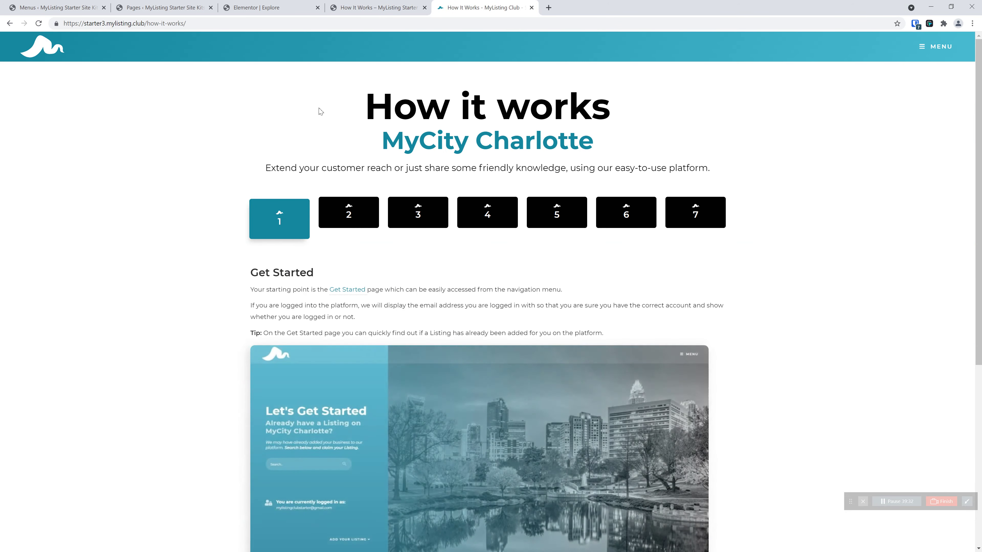
{"action": "left_click", "coordinate": [367, 2]}
Step: Set the Background Color in the WordPress general Theme Options to white (#ffffff) and save the options
{"action": "left_click", "coordinate": [58, 7]}
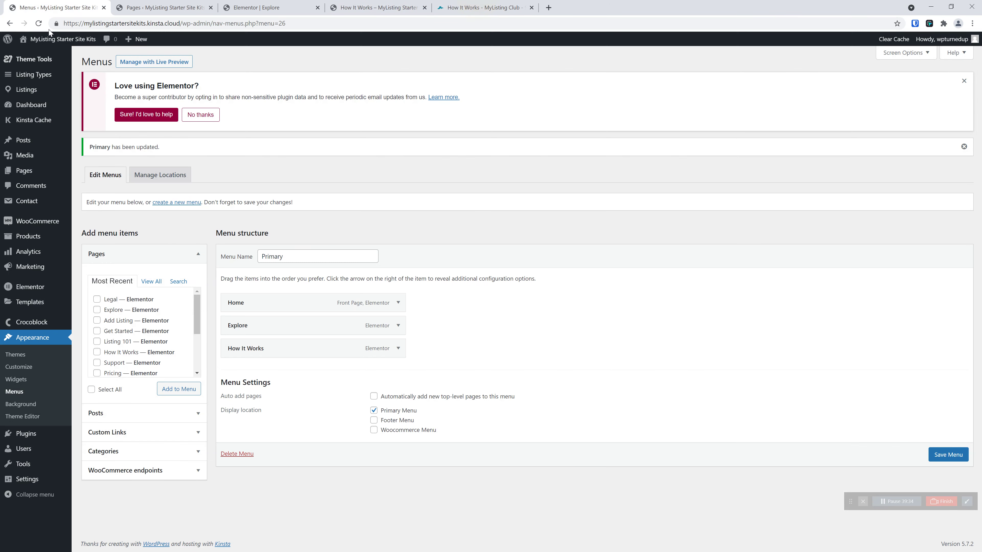
{"action": "mouse_move", "coordinate": [12, 112]}
{"action": "mouse_move", "coordinate": [47, 59]}
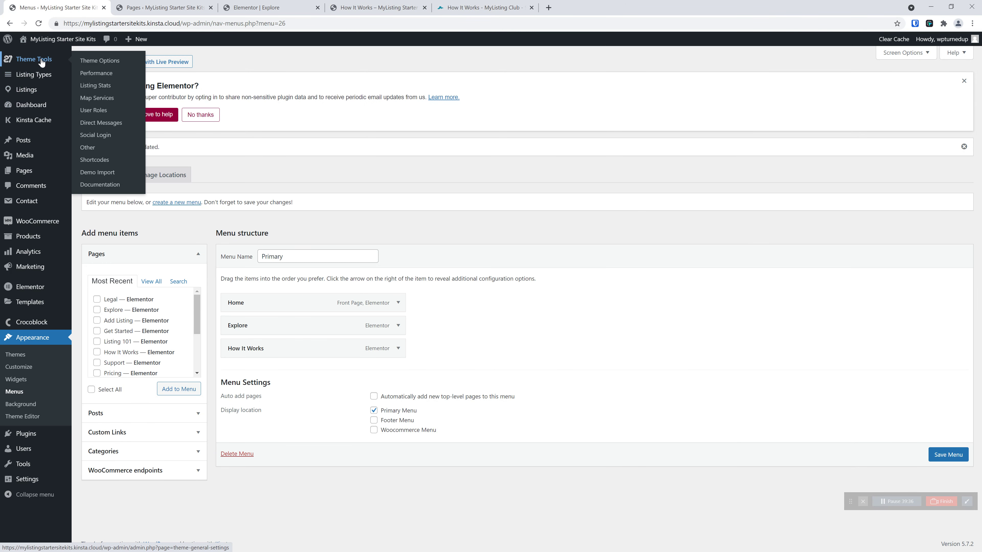
{"action": "left_click", "coordinate": [111, 61]}
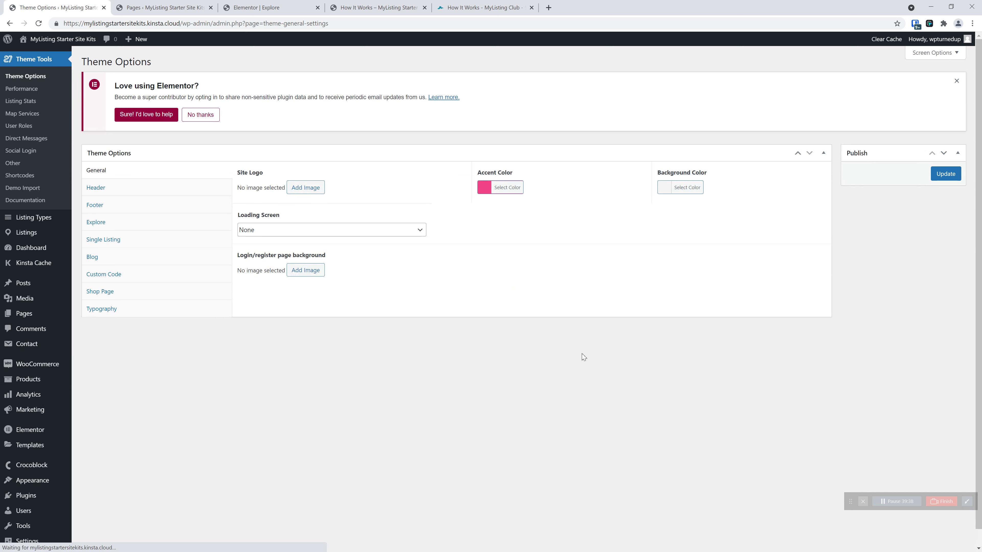
{"action": "left_click", "coordinate": [684, 188]}
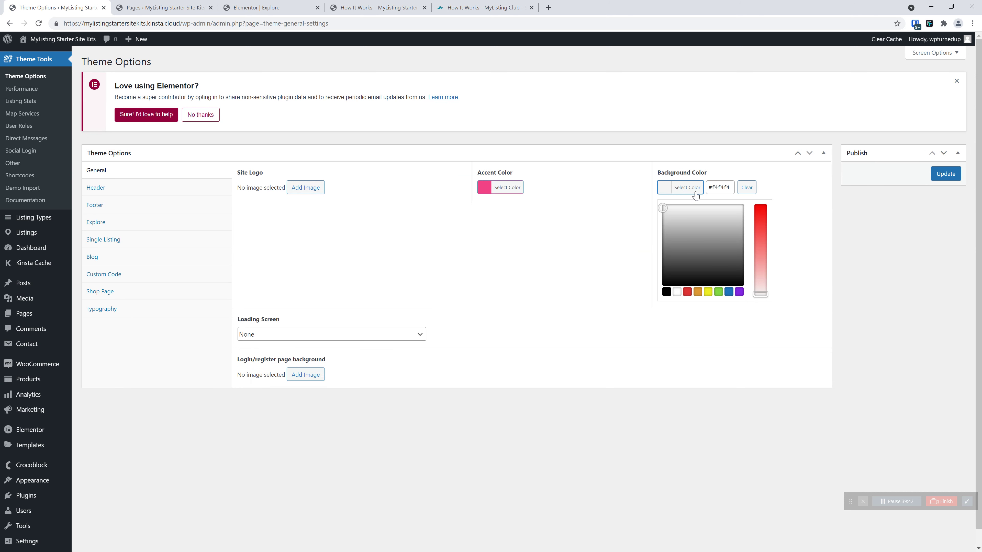
{"action": "double_click", "coordinate": [724, 190]}
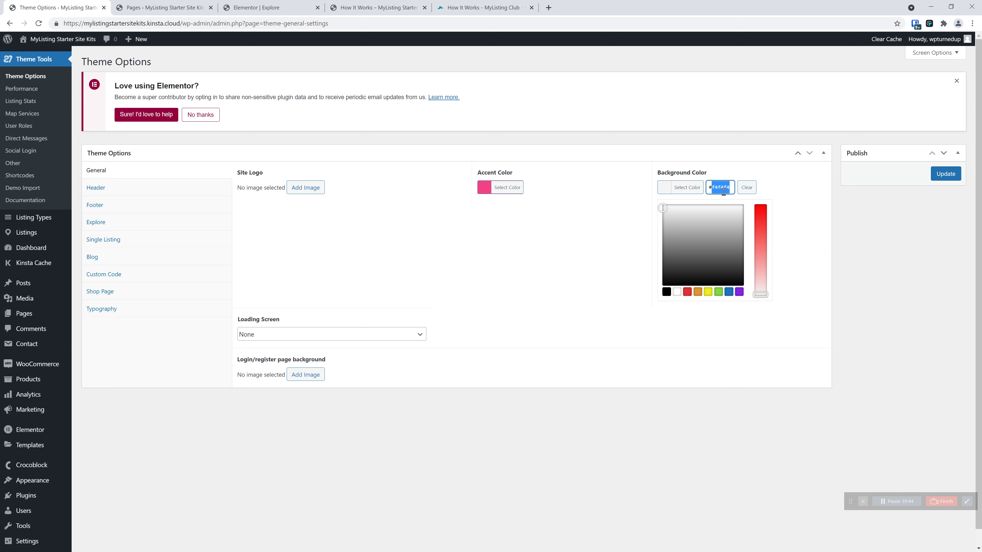
{"action": "left_click", "coordinate": [677, 292]}
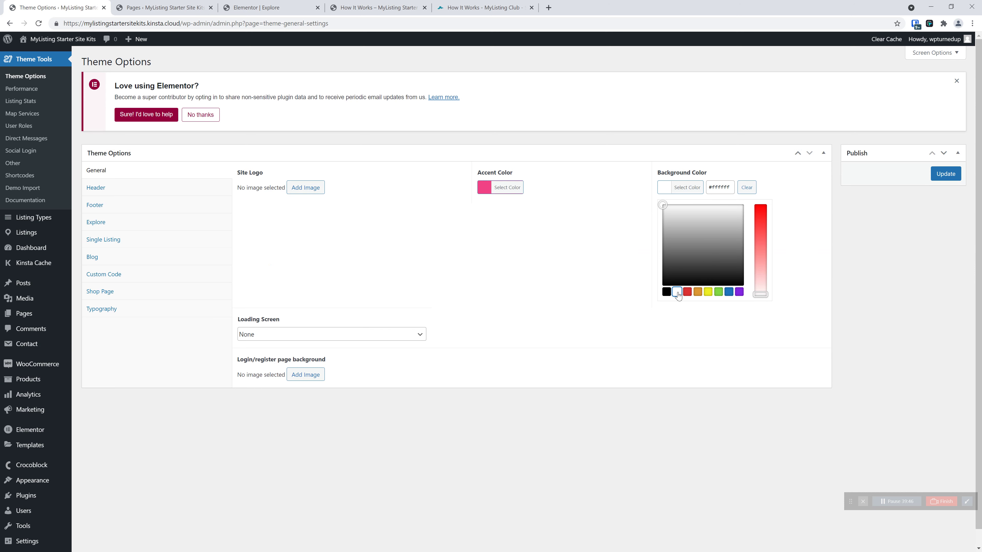
{"action": "left_click", "coordinate": [952, 182]}
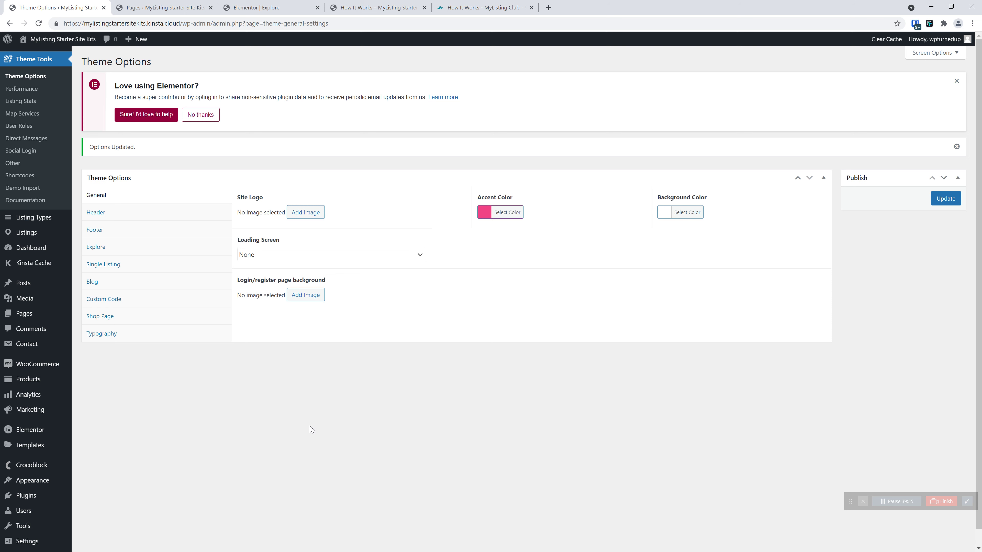
Step: Reload the live How It Works page and check its background, numbered sections and URL format
{"action": "left_click", "coordinate": [484, 7]}
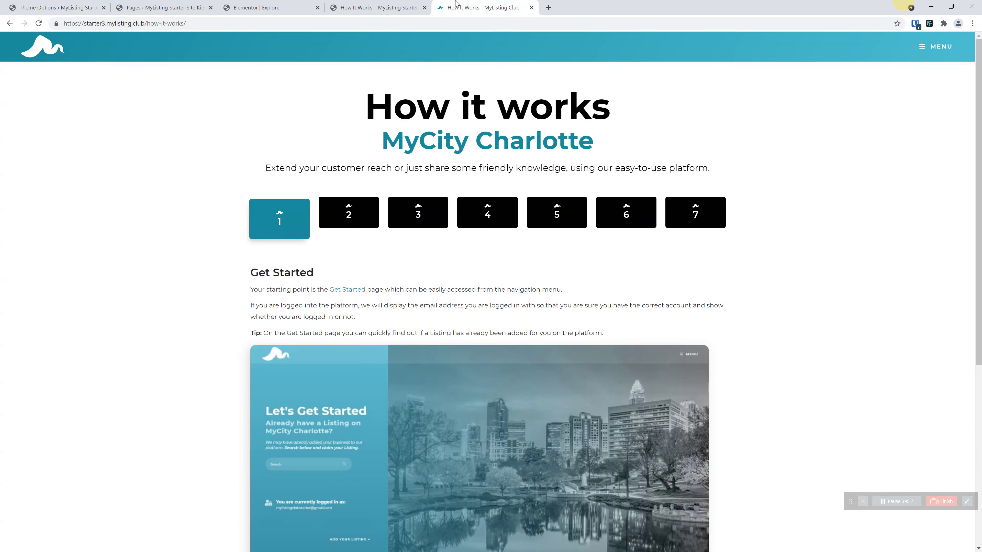
{"action": "left_click", "coordinate": [399, 4]}
{"action": "left_click", "coordinate": [38, 23]}
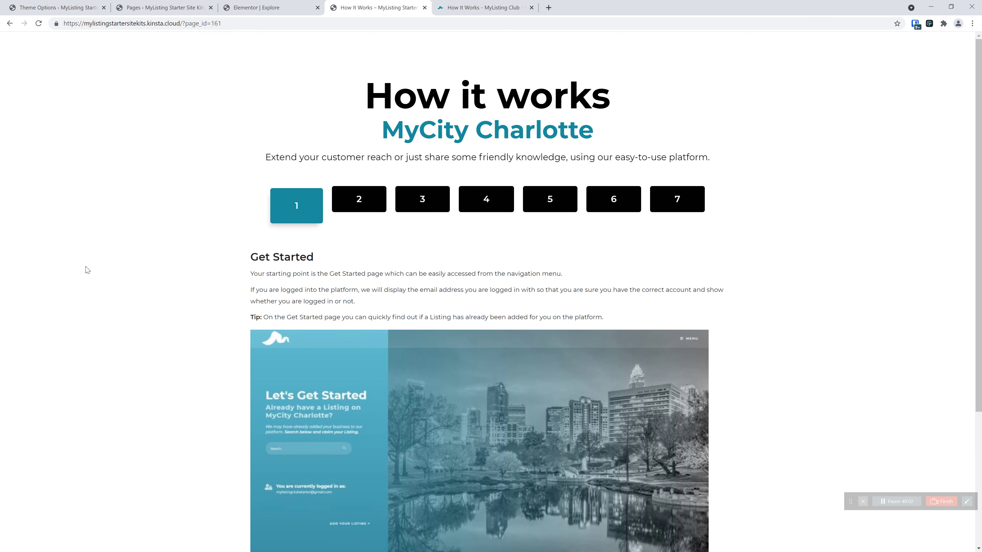
{"action": "left_click", "coordinate": [373, 199]}
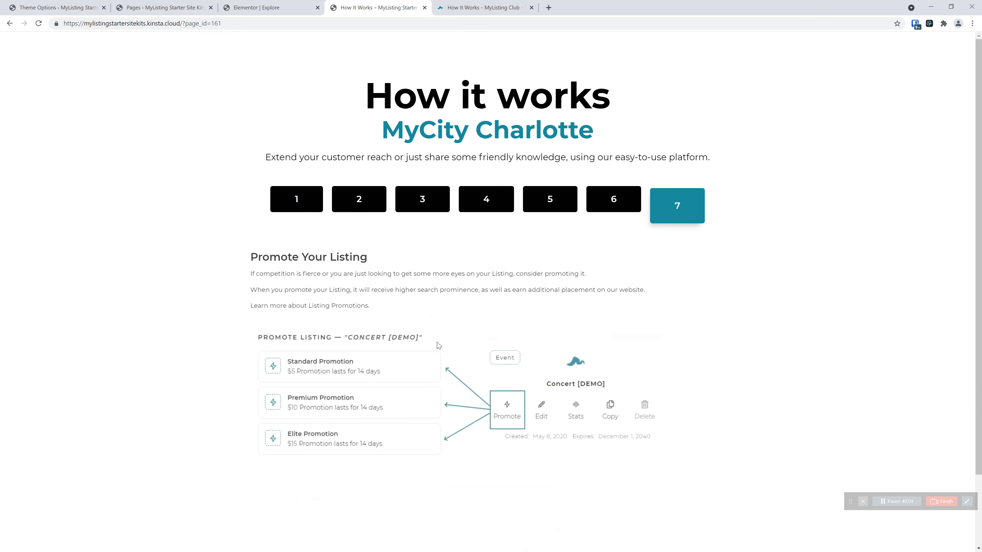
{"action": "scroll", "coordinate": [379, 221], "scroll_direction": "down", "scroll_amount": 3}
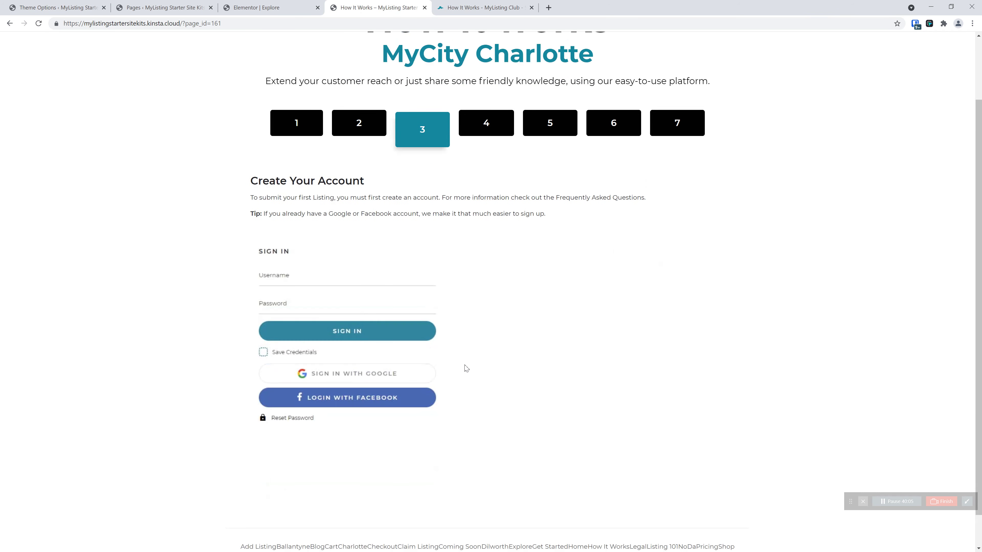
{"action": "scroll", "coordinate": [463, 443], "scroll_direction": "up", "scroll_amount": 3}
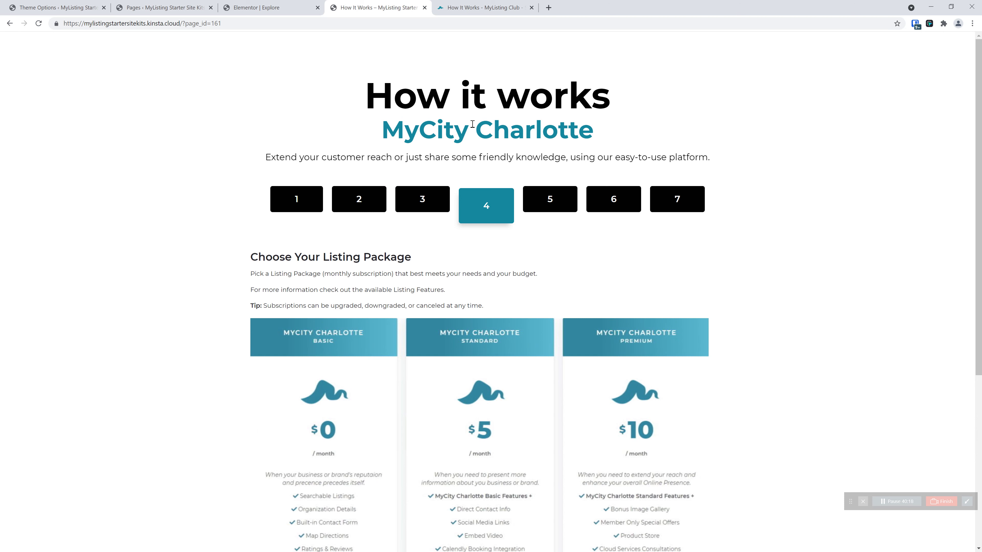
{"action": "left_click_drag", "start_coordinate": [187, 26], "coordinate": [213, 25]}
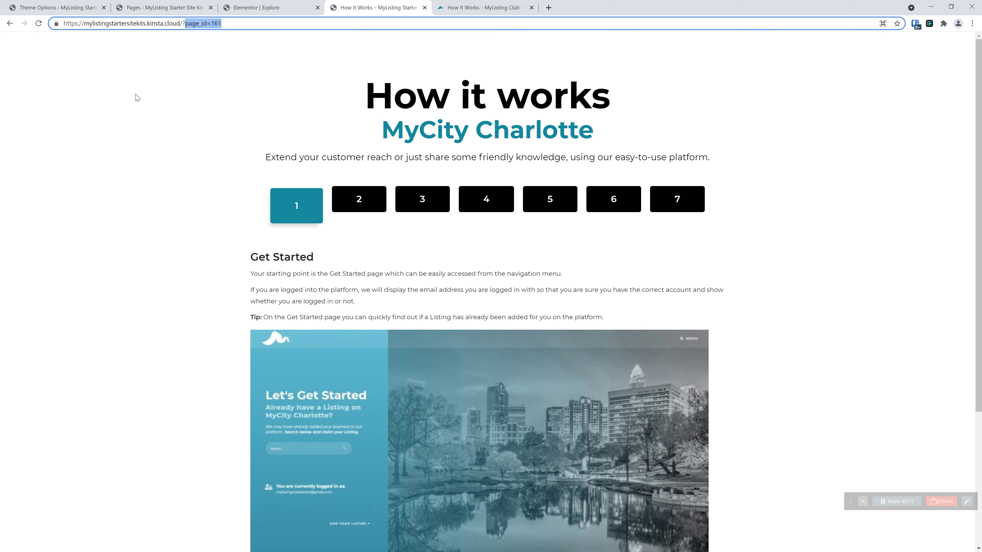
{"action": "left_click", "coordinate": [144, 120]}
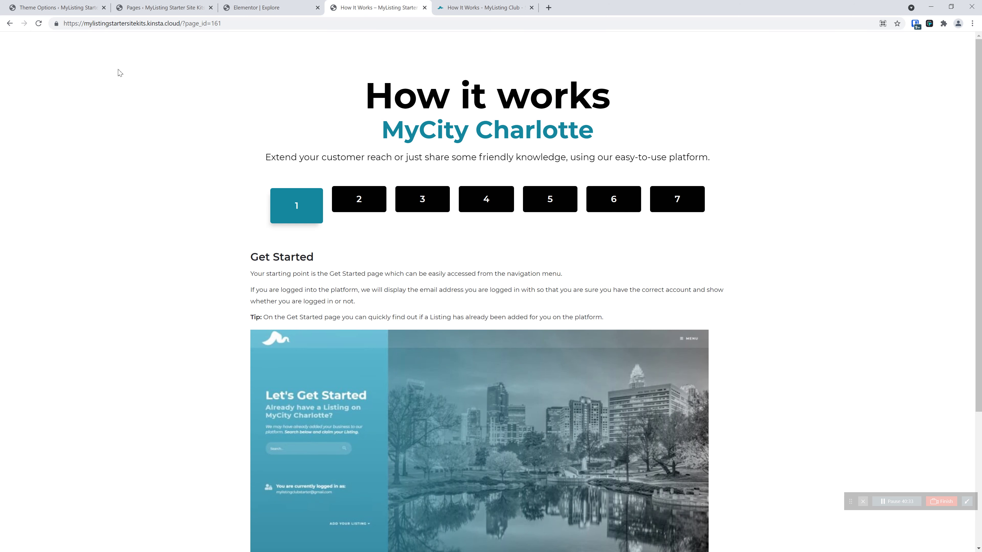
Step: Set the WordPress permalink structure to Post name in the Permalink Settings and save the changes
{"action": "left_click", "coordinate": [74, 7]}
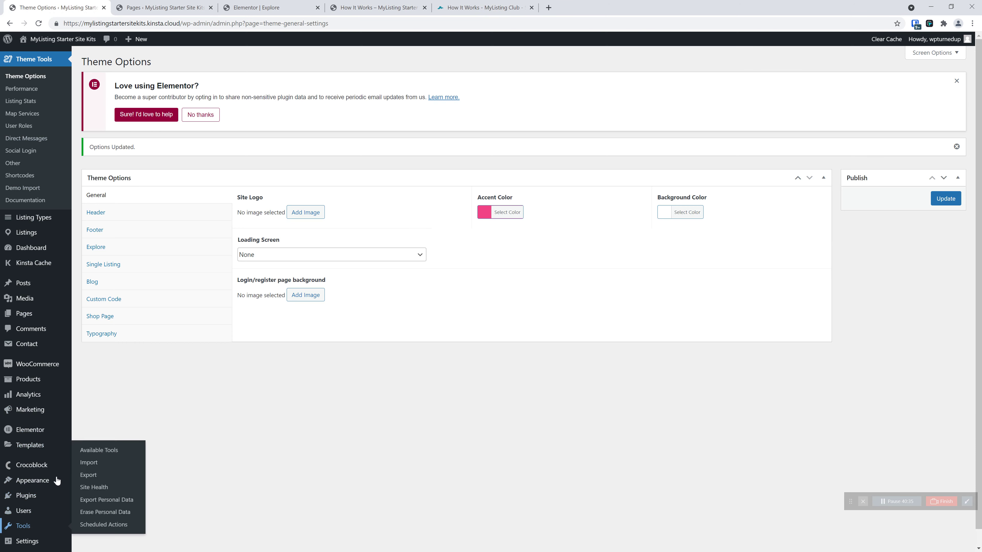
{"action": "scroll", "coordinate": [38, 525], "scroll_direction": "down", "scroll_amount": 1}
{"action": "mouse_move", "coordinate": [31, 525]}
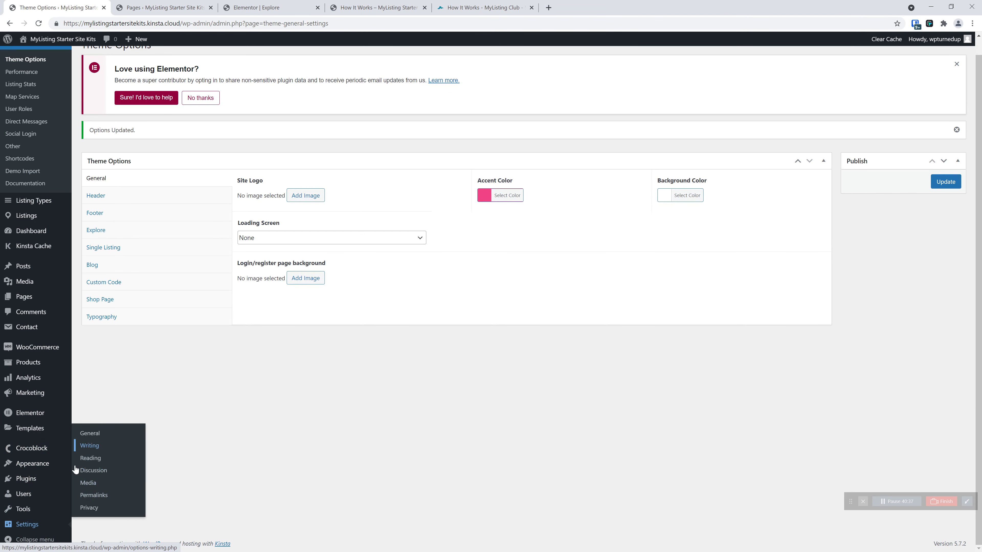
{"action": "right_click", "coordinate": [95, 434]}
{"action": "left_click", "coordinate": [108, 444]}
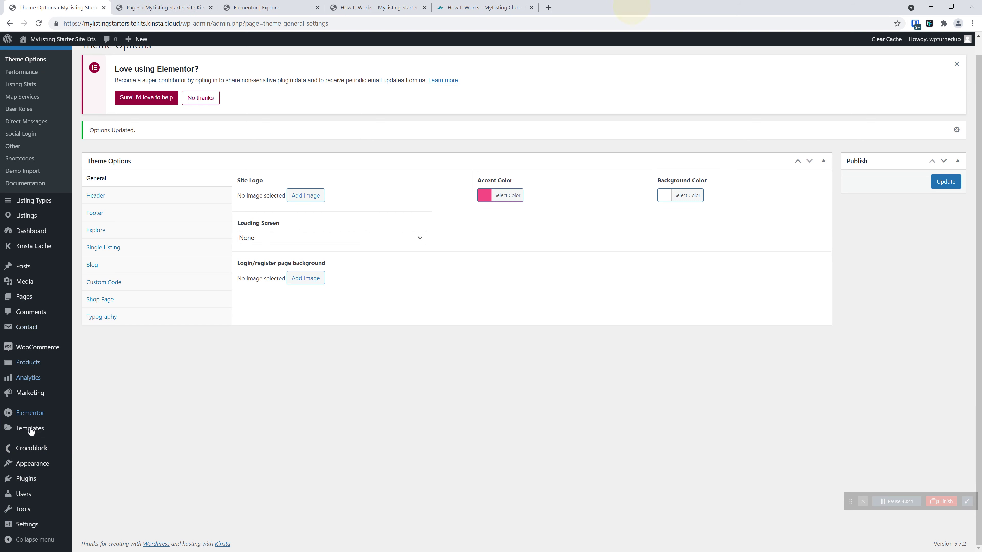
{"action": "mouse_move", "coordinate": [40, 526]}
{"action": "left_click", "coordinate": [99, 498]}
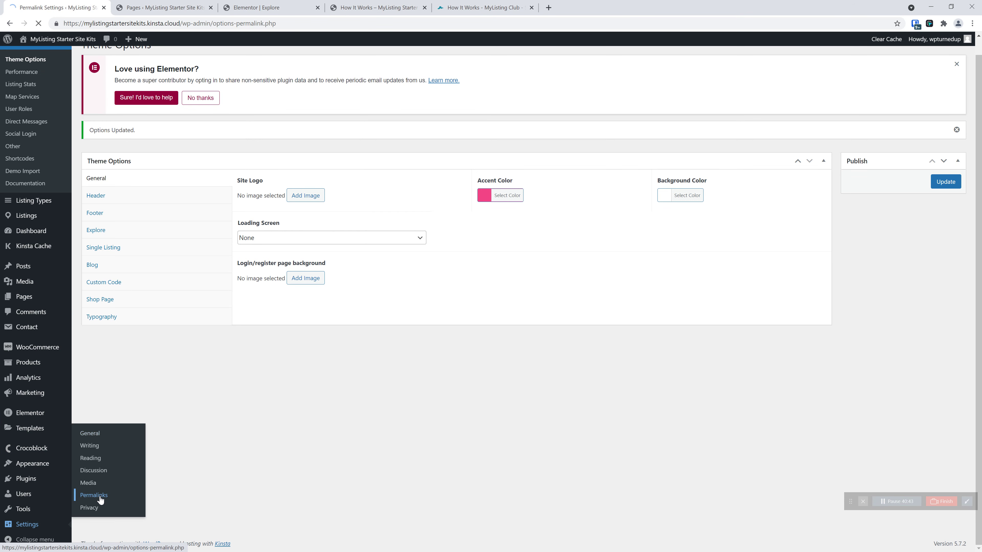
{"action": "left_click", "coordinate": [112, 293]}
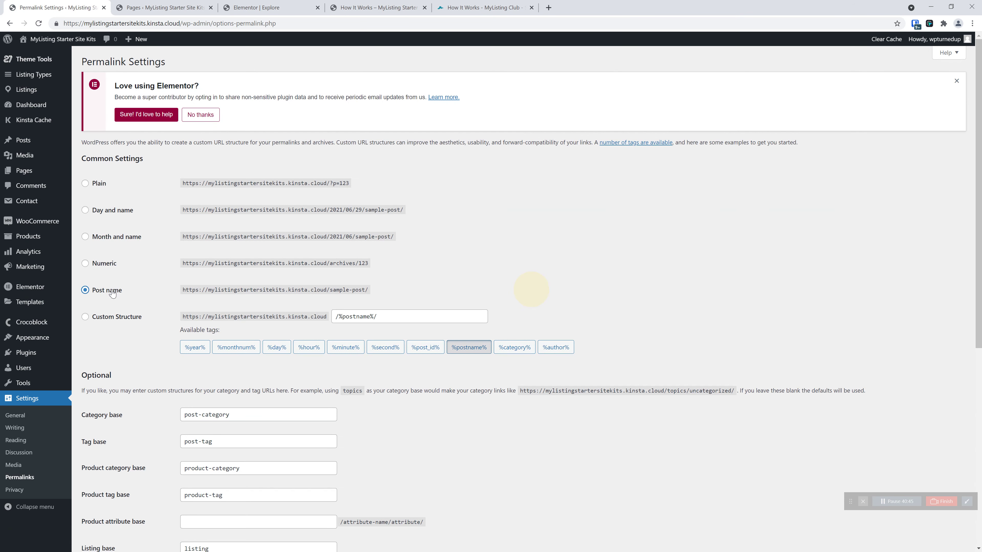
{"action": "scroll", "coordinate": [134, 299], "scroll_direction": "down", "scroll_amount": 7}
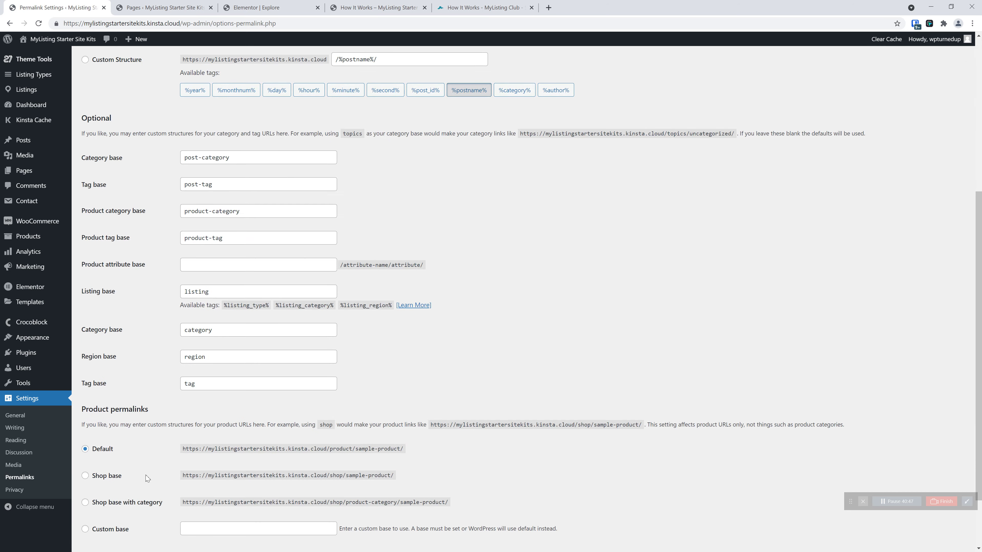
{"action": "left_click", "coordinate": [111, 488]}
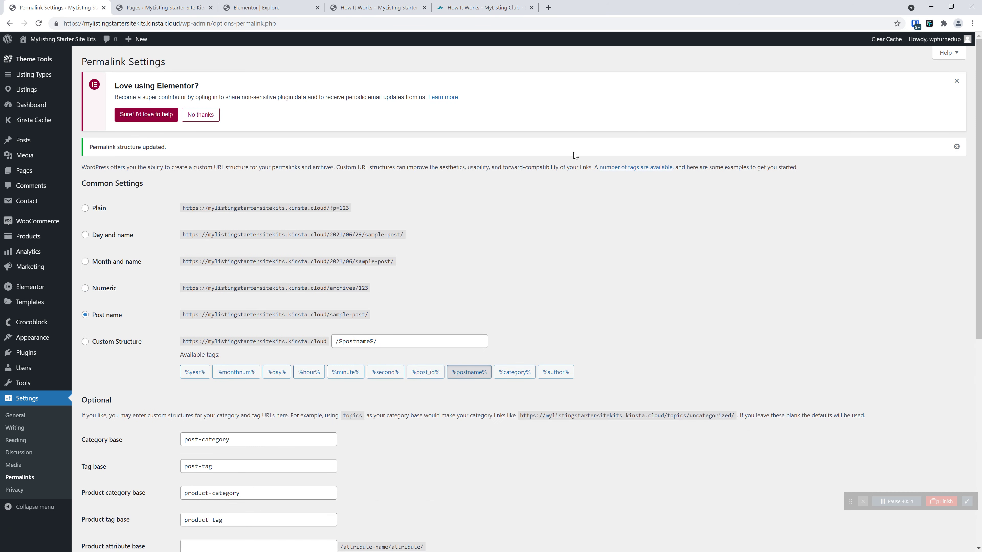
Step: Reload the live How It Works page to check its URL slug, and compare its header with the reference site's
{"action": "left_click", "coordinate": [376, 8]}
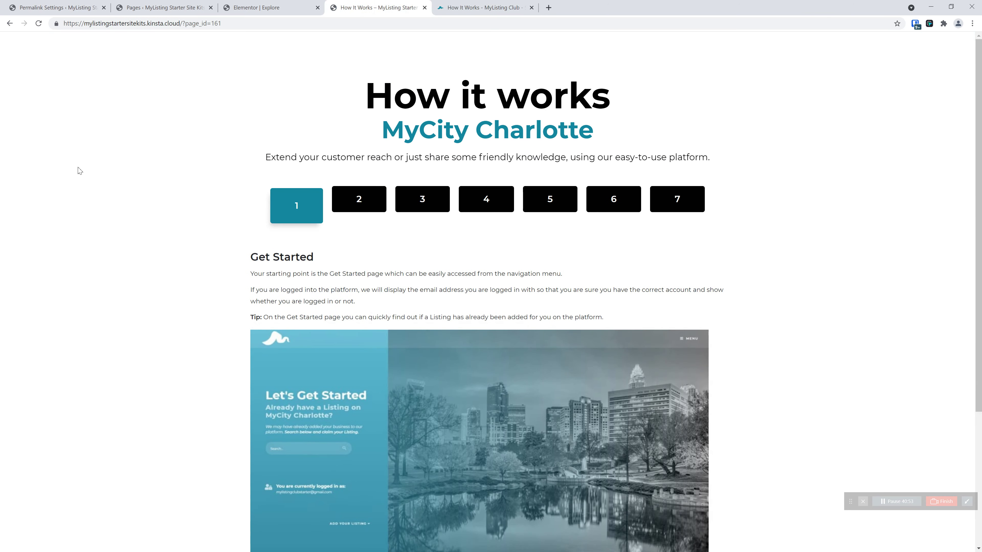
{"action": "left_click", "coordinate": [39, 23]}
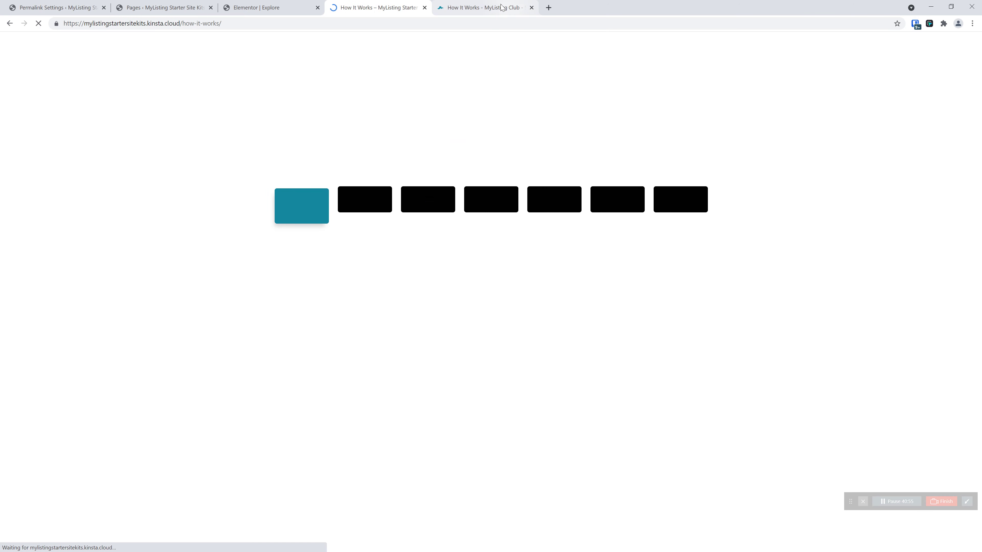
{"action": "left_click", "coordinate": [246, 24]}
{"action": "left_click_drag", "start_coordinate": [246, 24], "coordinate": [185, 24]}
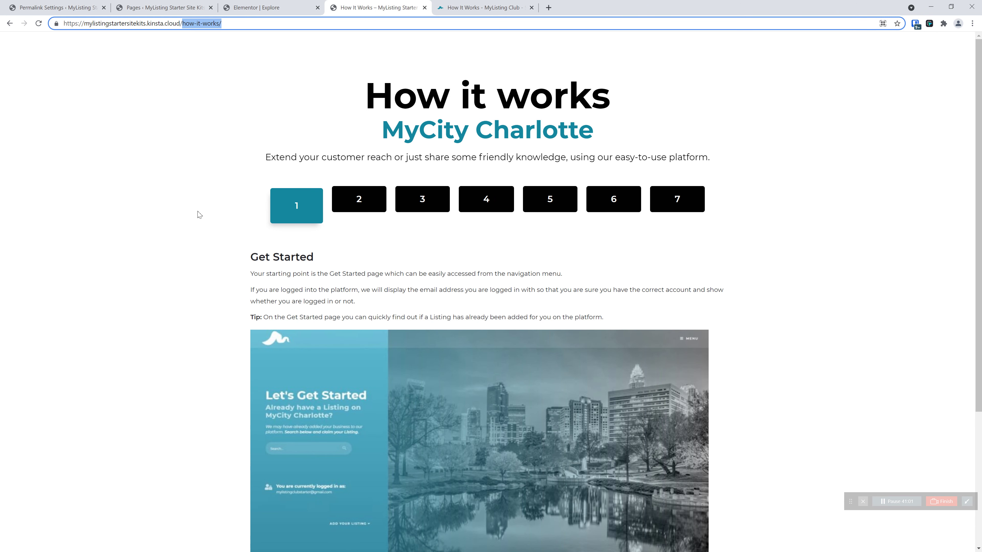
{"action": "scroll", "coordinate": [147, 213], "scroll_direction": "down", "scroll_amount": 2}
{"action": "scroll", "coordinate": [149, 213], "scroll_direction": "up", "scroll_amount": 2}
{"action": "left_click", "coordinate": [618, 98]}
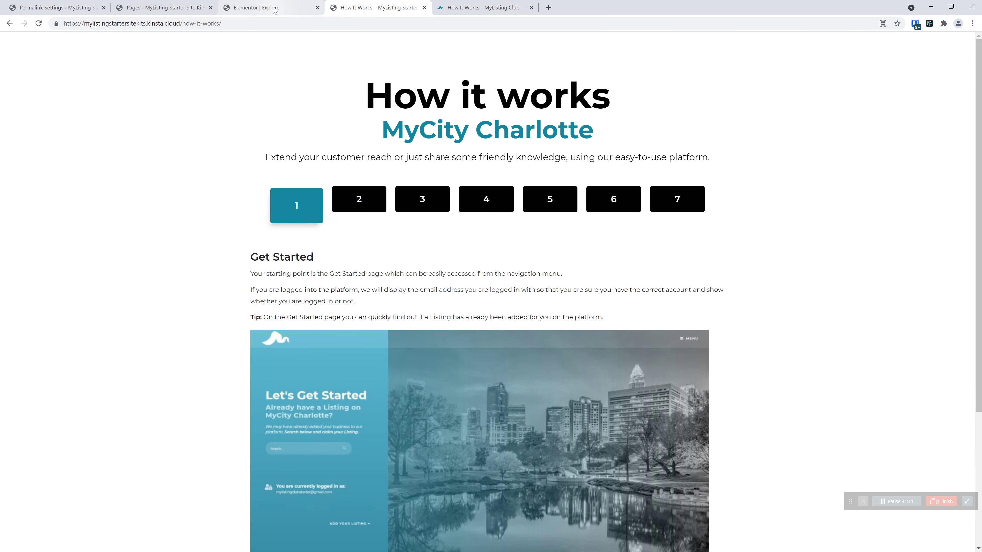
{"action": "left_click", "coordinate": [464, 5]}
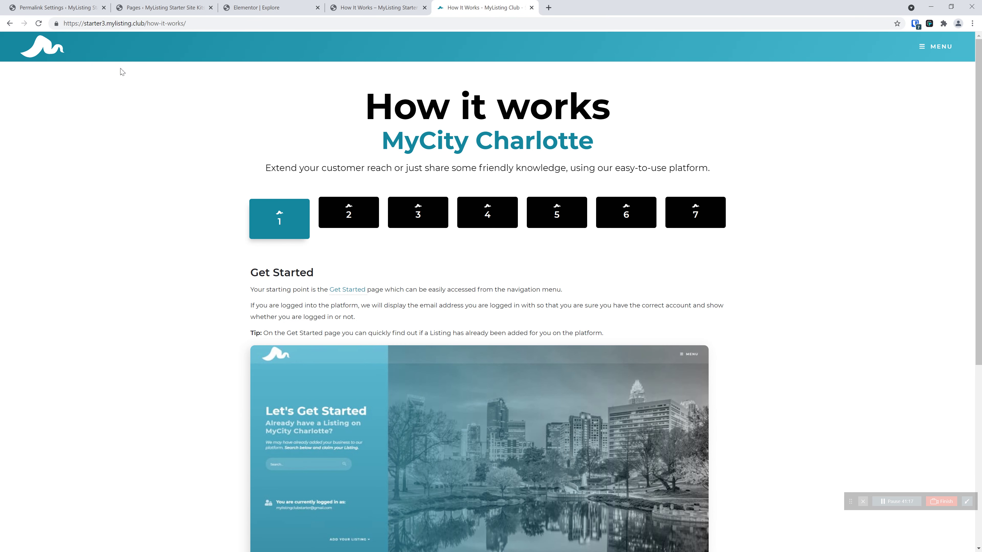
Step: Close the Explore page's Elementor editor and return to the WordPress pages list
{"action": "left_click", "coordinate": [321, 10]}
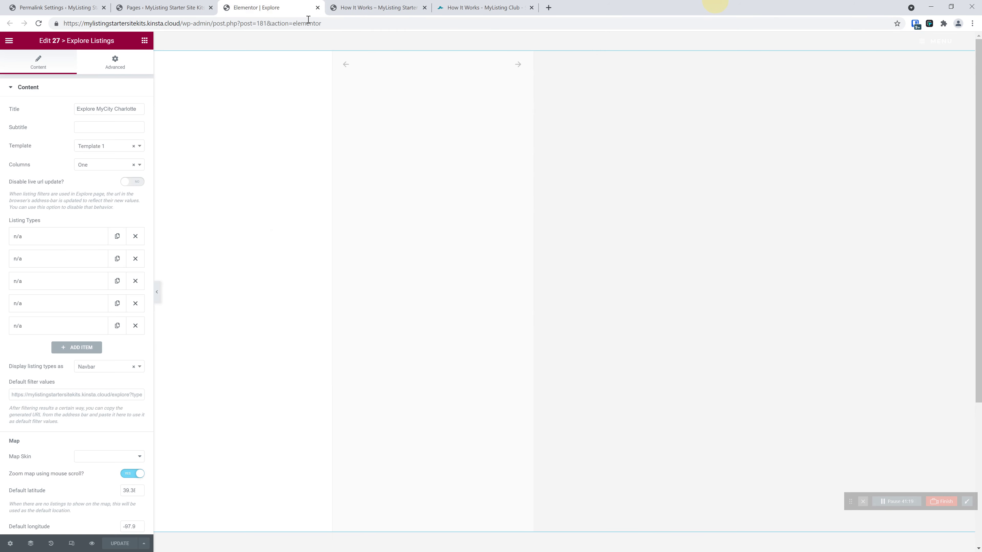
{"action": "left_click", "coordinate": [318, 8]}
{"action": "left_click", "coordinate": [162, 7]}
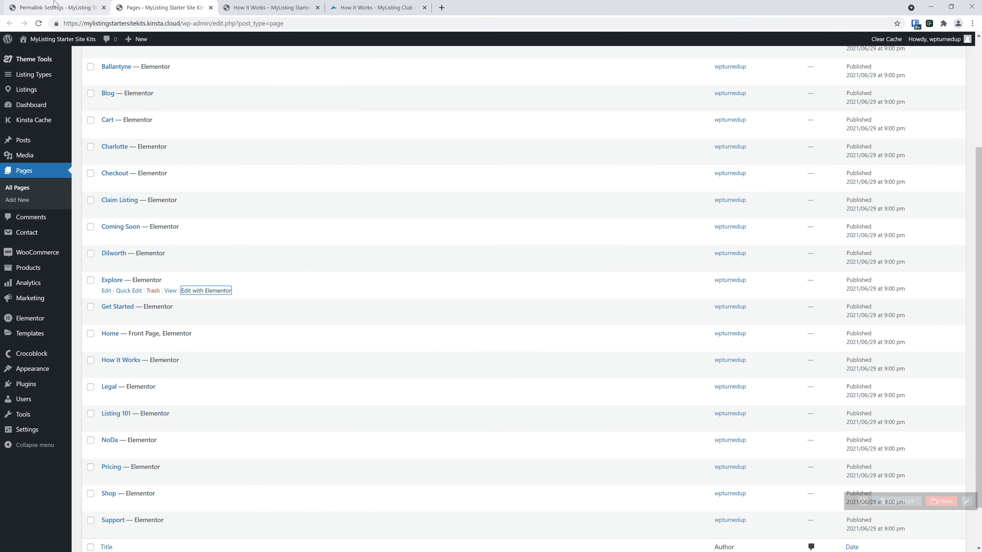
Step: Search the WordPress saved templates for "header"
{"action": "left_click", "coordinate": [56, 7]}
{"action": "mouse_move", "coordinate": [36, 306]}
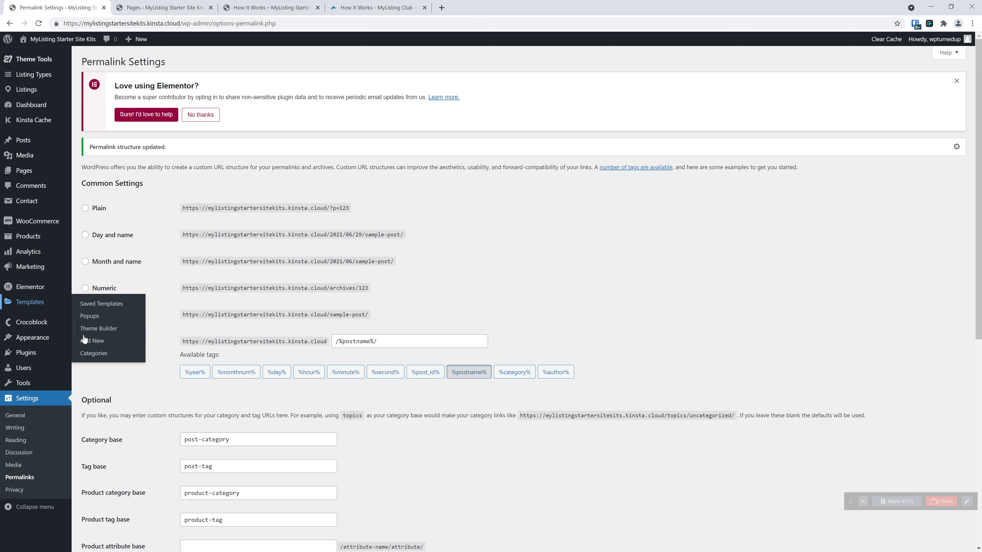
{"action": "left_click", "coordinate": [43, 308]}
{"action": "left_click", "coordinate": [867, 184]}
{"action": "type", "text": "headers"}
{"action": "key", "text": "Return"}
{"action": "left_click", "coordinate": [887, 183]}
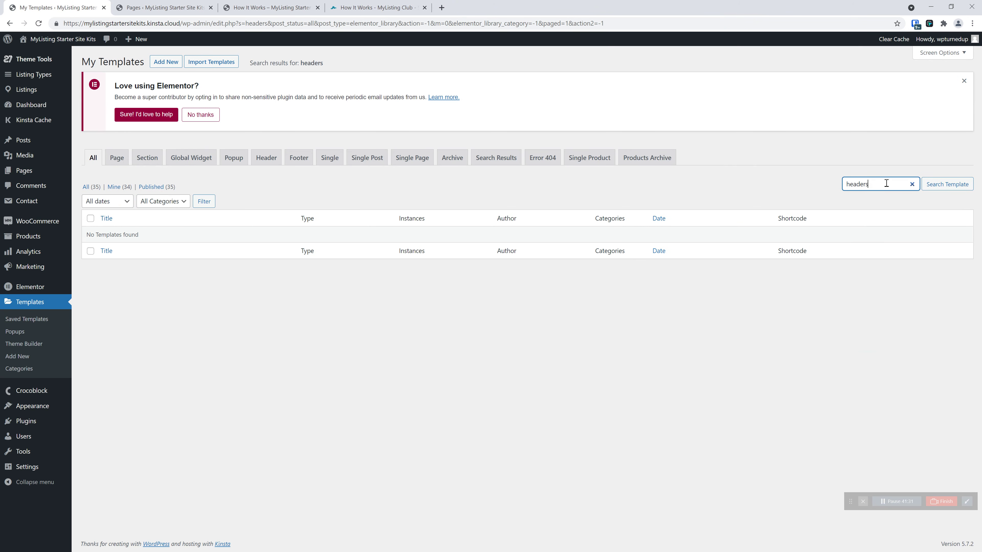
{"action": "key", "text": "Return"}
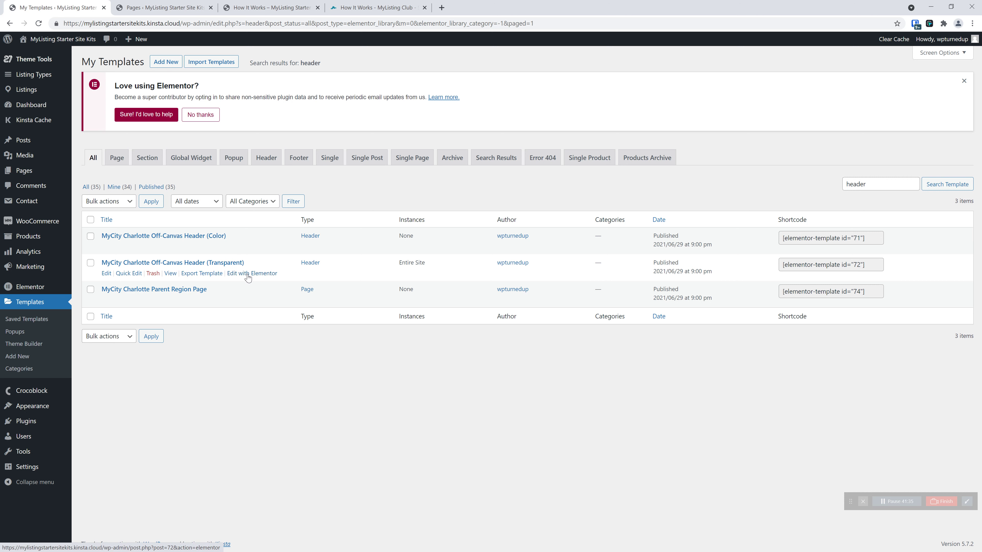
Step: Open the MyCity Charlotte Off-Canvas Header (Color) template for Elementor editing in a new browser tab and reload the editor
{"action": "left_click_drag", "start_coordinate": [258, 281], "coordinate": [258, 281]}
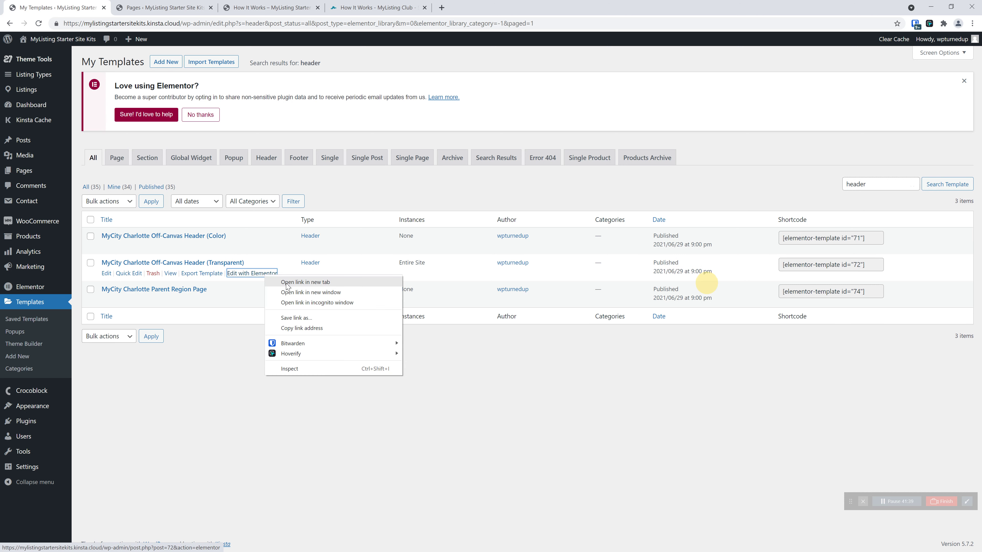
{"action": "key", "text": "Escape"}
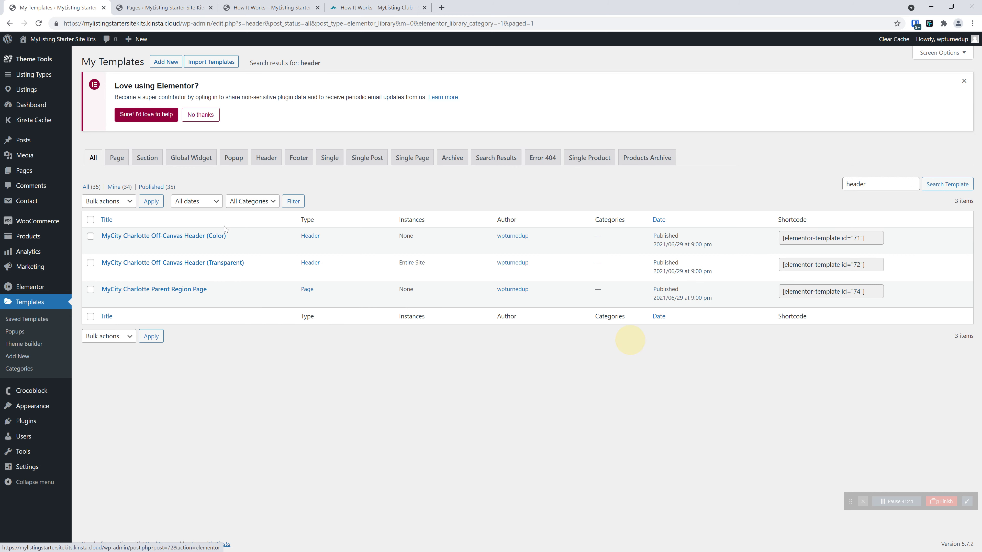
{"action": "right_click", "coordinate": [270, 247]}
{"action": "left_click", "coordinate": [284, 252]}
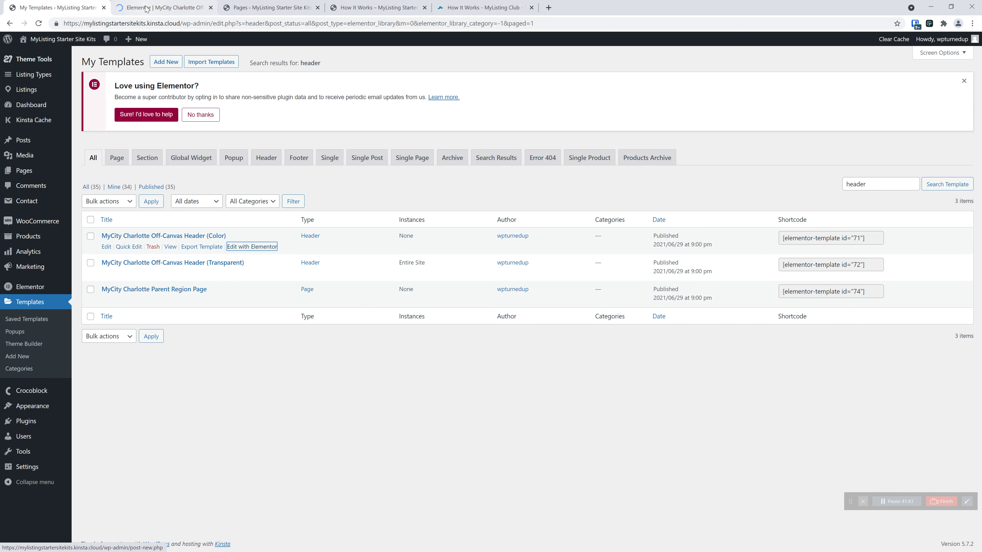
{"action": "left_click", "coordinate": [164, 7]}
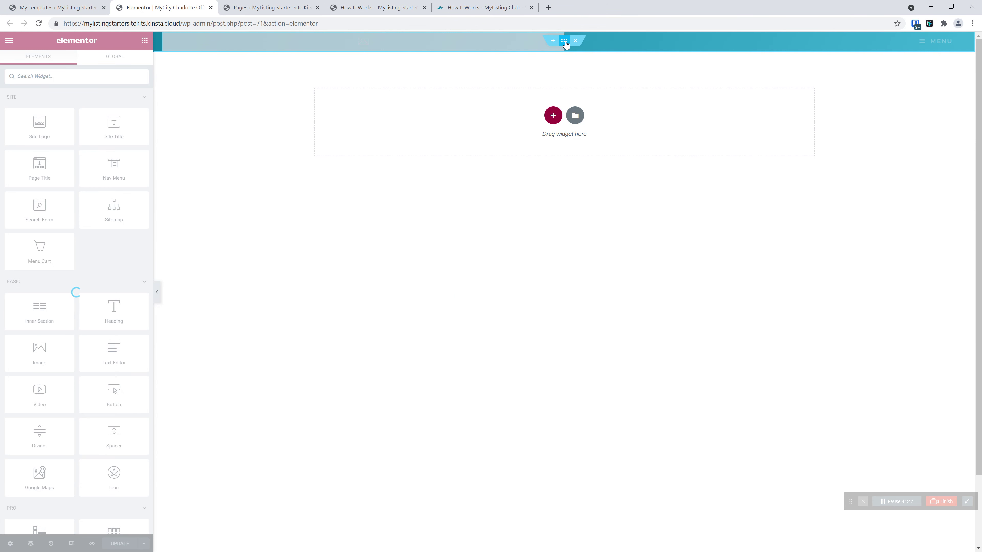
{"action": "left_click", "coordinate": [564, 41]}
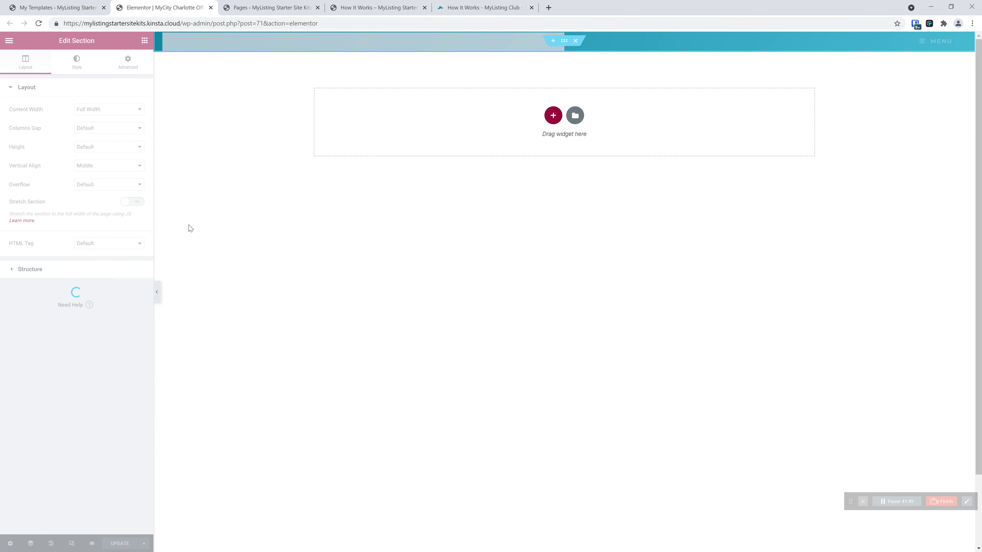
{"action": "left_click", "coordinate": [38, 24]}
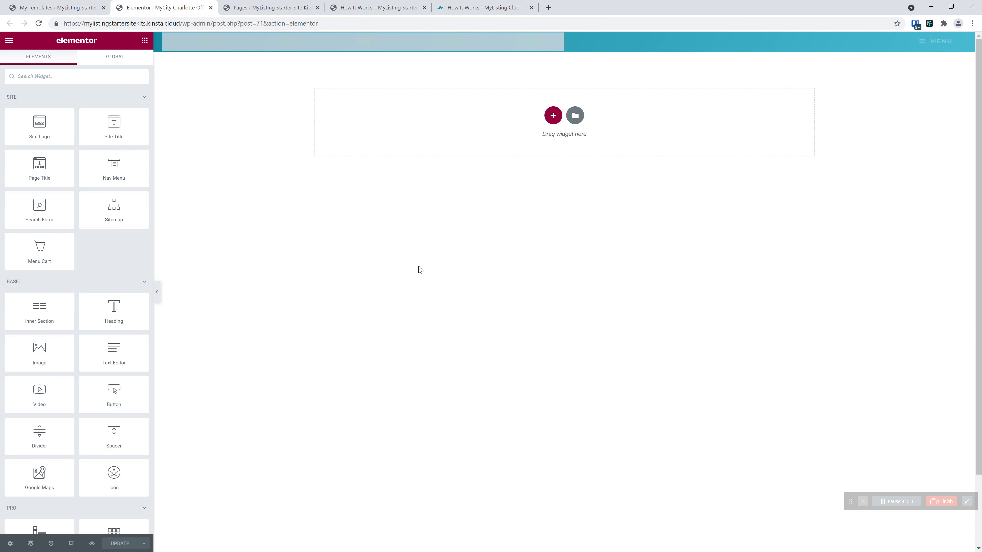
Step: Set the header section's background gradient to the site's global red as first color and global darker red as second color
{"action": "mouse_move", "coordinate": [566, 45]}
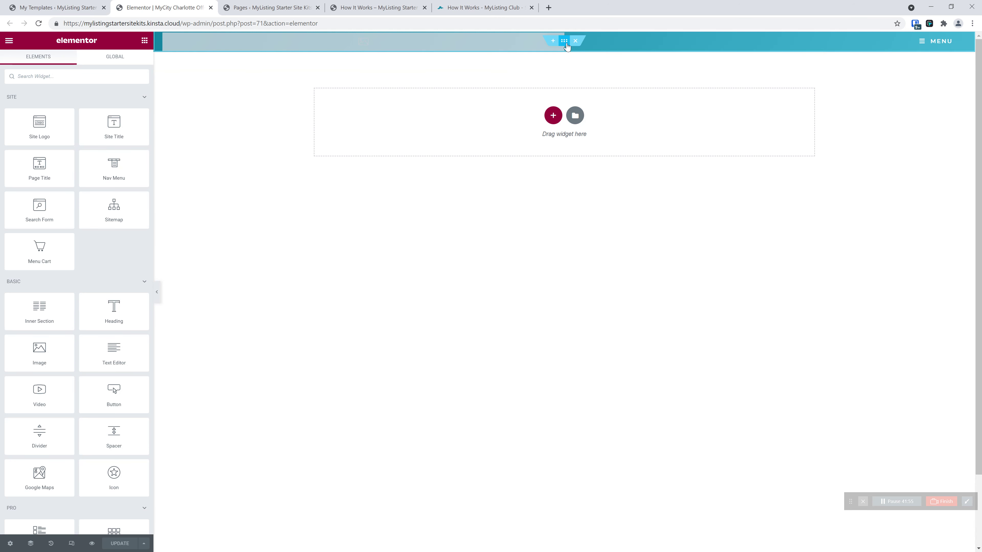
{"action": "left_click", "coordinate": [564, 41]}
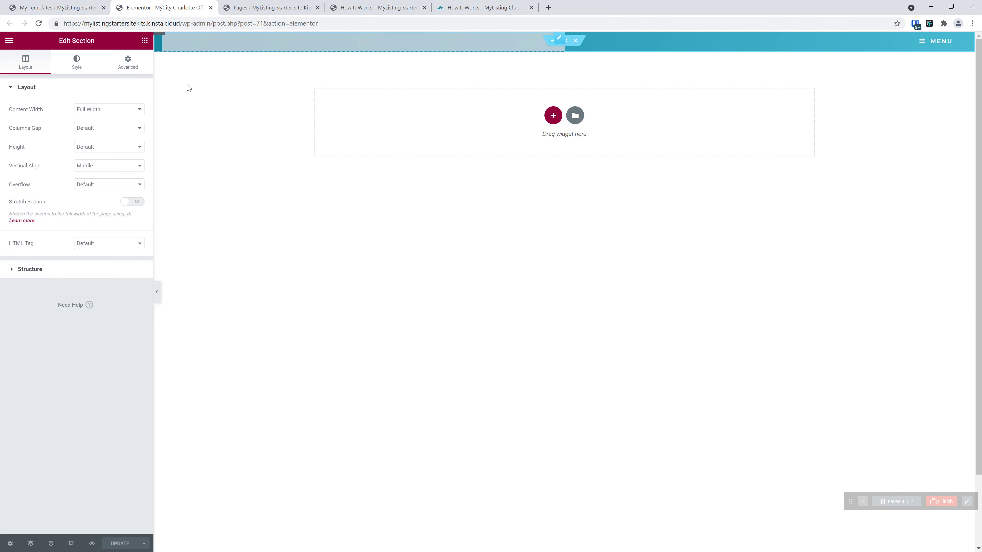
{"action": "left_click", "coordinate": [81, 66]}
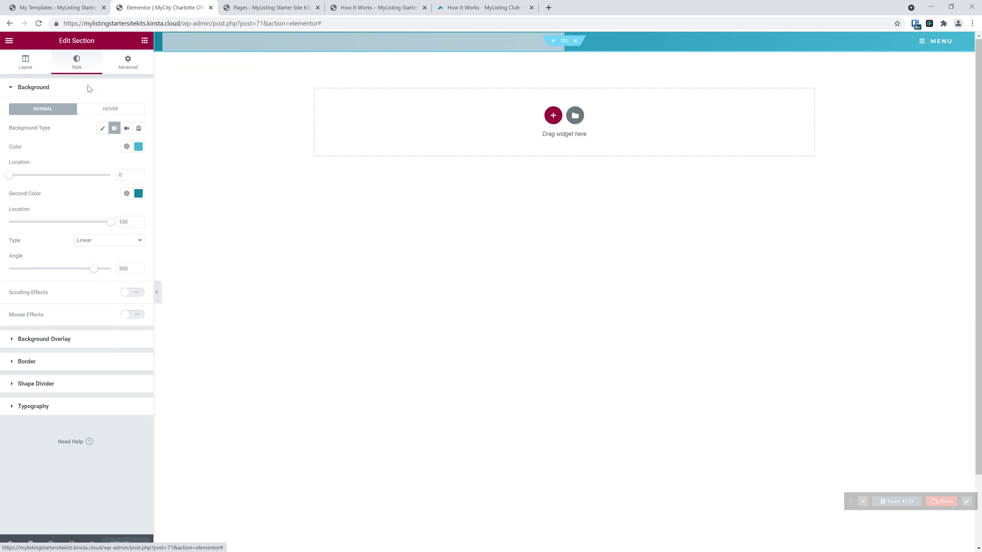
{"action": "left_click", "coordinate": [126, 148]}
{"action": "left_click", "coordinate": [66, 201]}
{"action": "left_click", "coordinate": [126, 194]}
{"action": "left_click", "coordinate": [70, 250]}
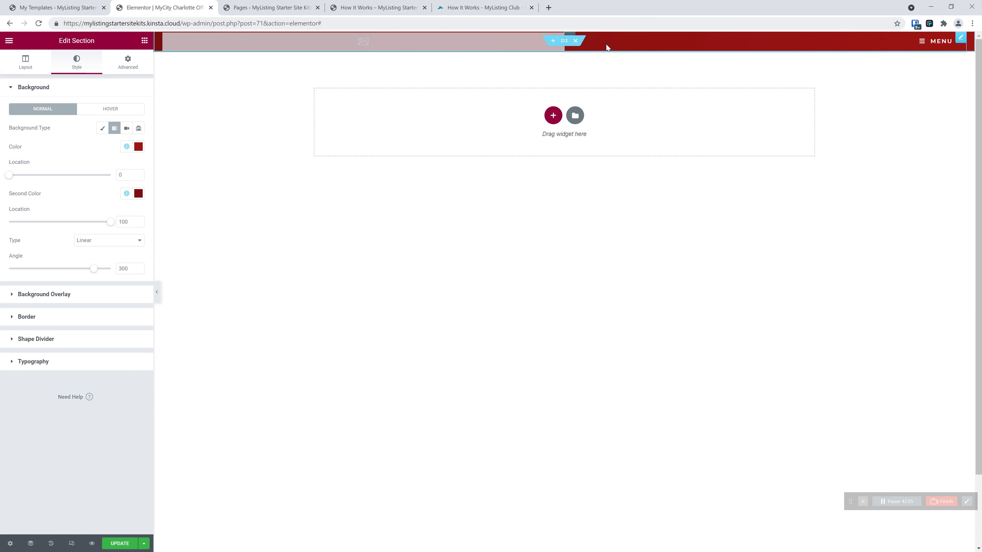
Step: Set the Menu button's popup to MyCity Charlotte Off-Canvas Menu Popup (Template) and save the header template without display conditions
{"action": "left_click", "coordinate": [885, 47]}
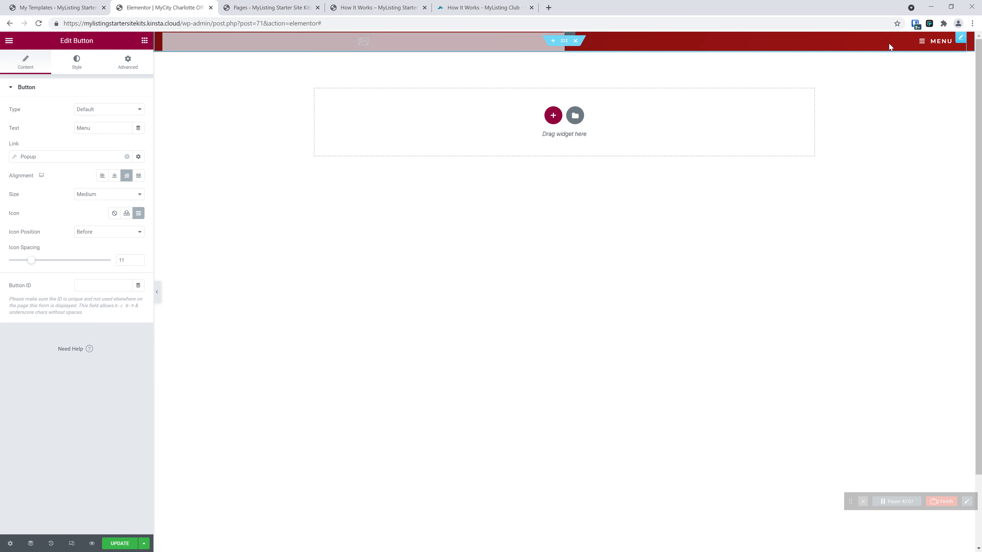
{"action": "left_click", "coordinate": [34, 157]}
{"action": "left_click", "coordinate": [56, 225]}
{"action": "type", "text": "off"}
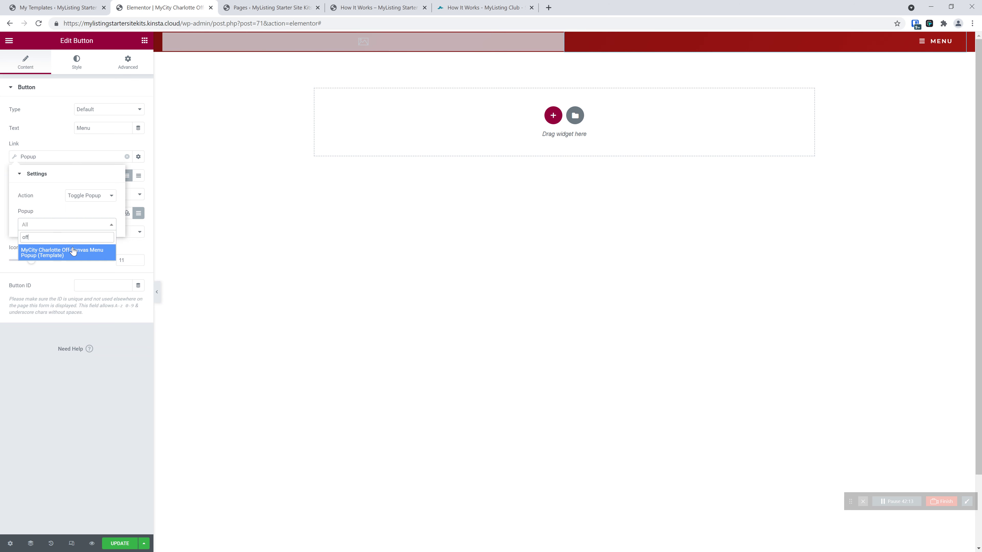
{"action": "left_click", "coordinate": [73, 251]}
{"action": "left_click", "coordinate": [130, 543]}
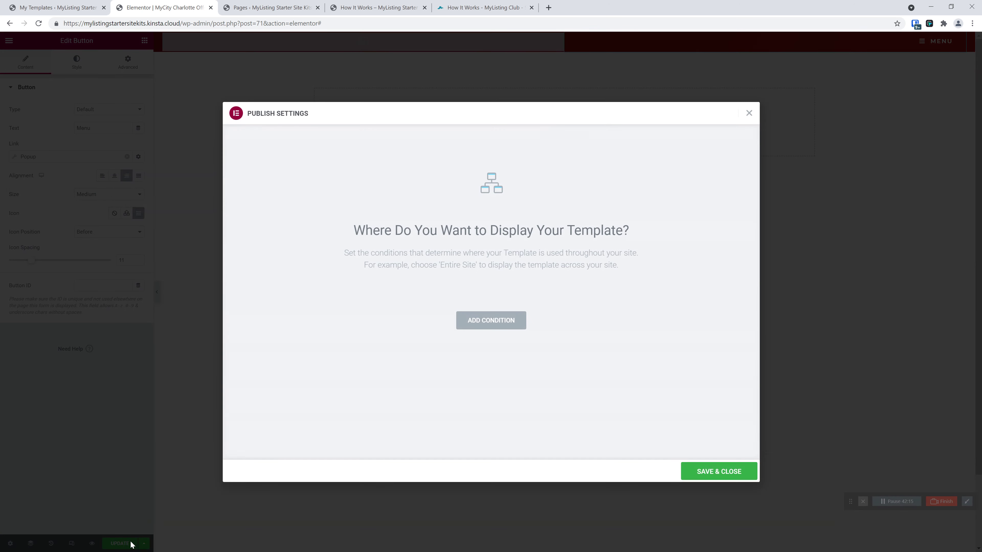
{"action": "left_click", "coordinate": [712, 471]}
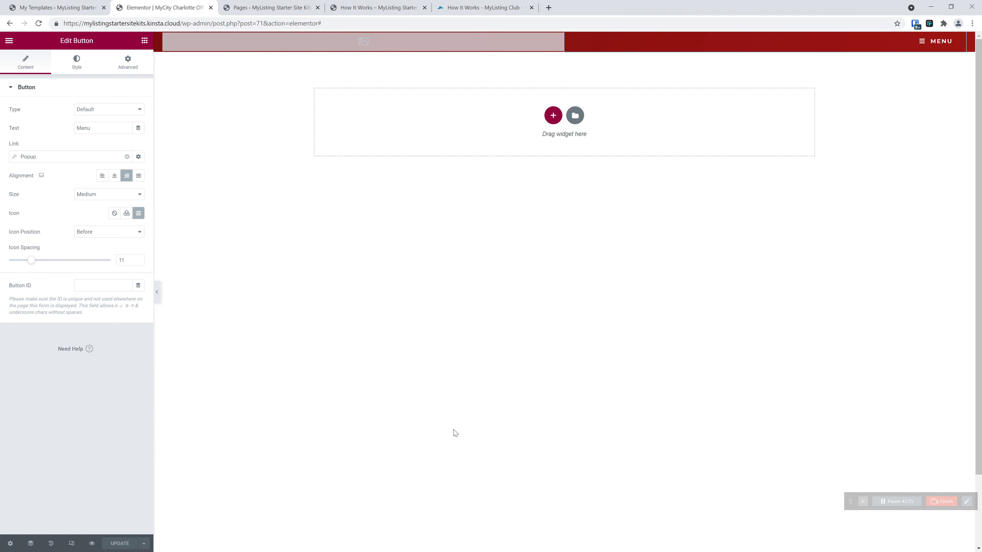
Step: Add a display condition to the header template that includes only the singular page How It Works, and save it
{"action": "left_click", "coordinate": [144, 543]}
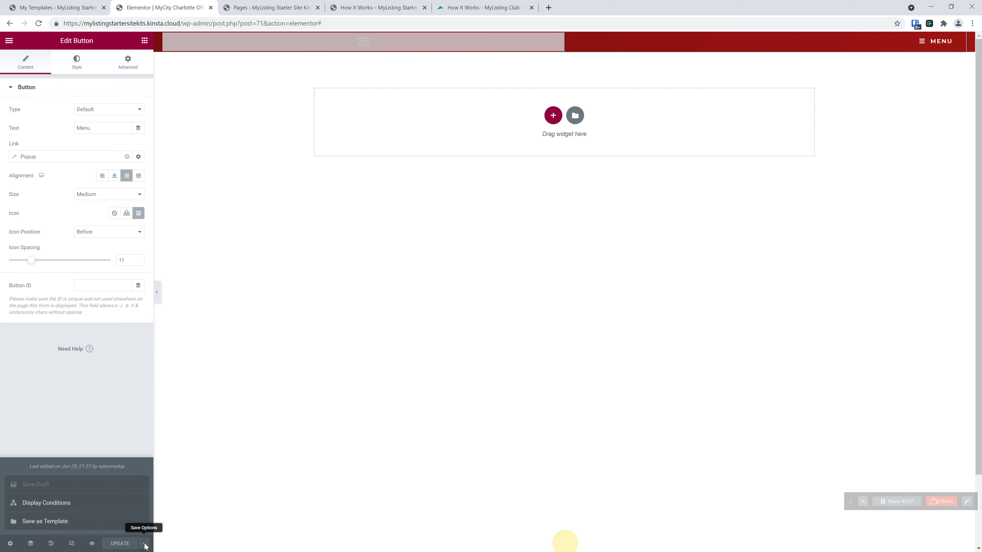
{"action": "left_click", "coordinate": [143, 545]}
{"action": "left_click", "coordinate": [143, 545]}
{"action": "left_click", "coordinate": [45, 503]}
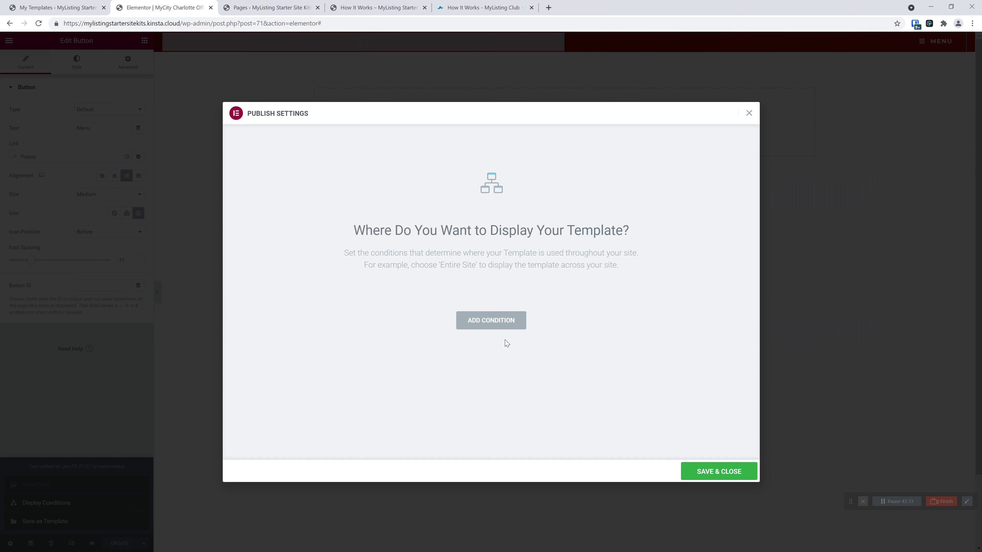
{"action": "left_click", "coordinate": [501, 325]}
{"action": "left_click", "coordinate": [432, 306]}
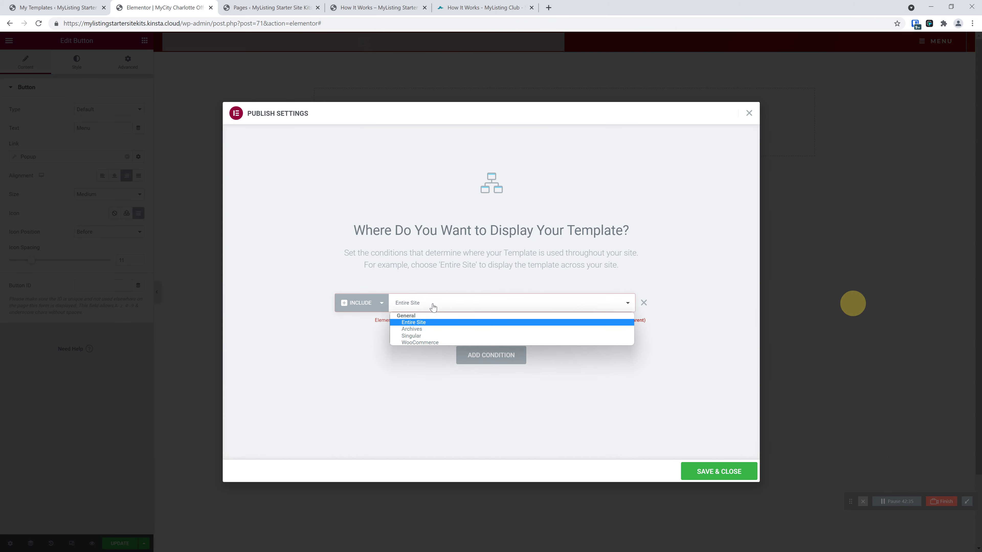
{"action": "left_click", "coordinate": [415, 335]}
{"action": "left_click", "coordinate": [551, 307]}
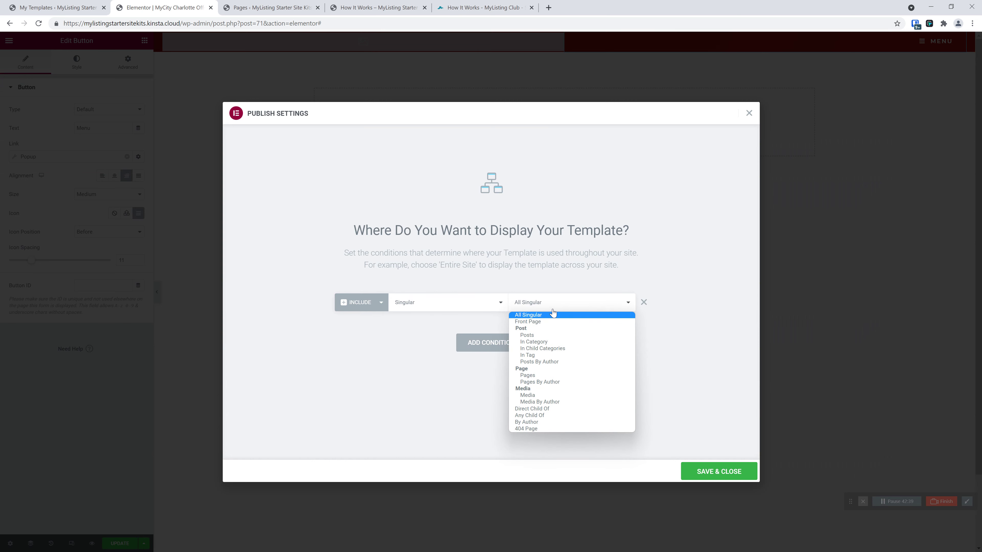
{"action": "left_click", "coordinate": [530, 375]}
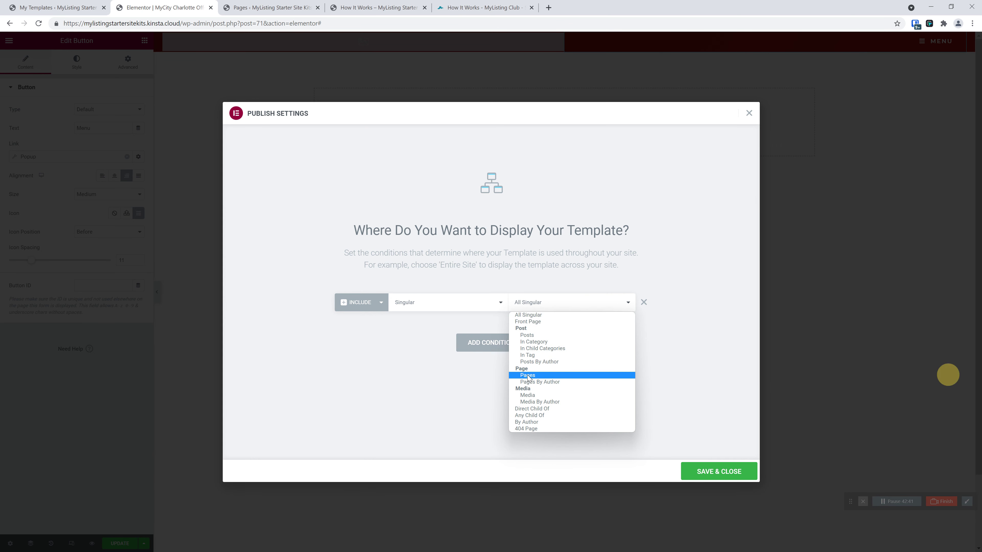
{"action": "left_click", "coordinate": [576, 304]}
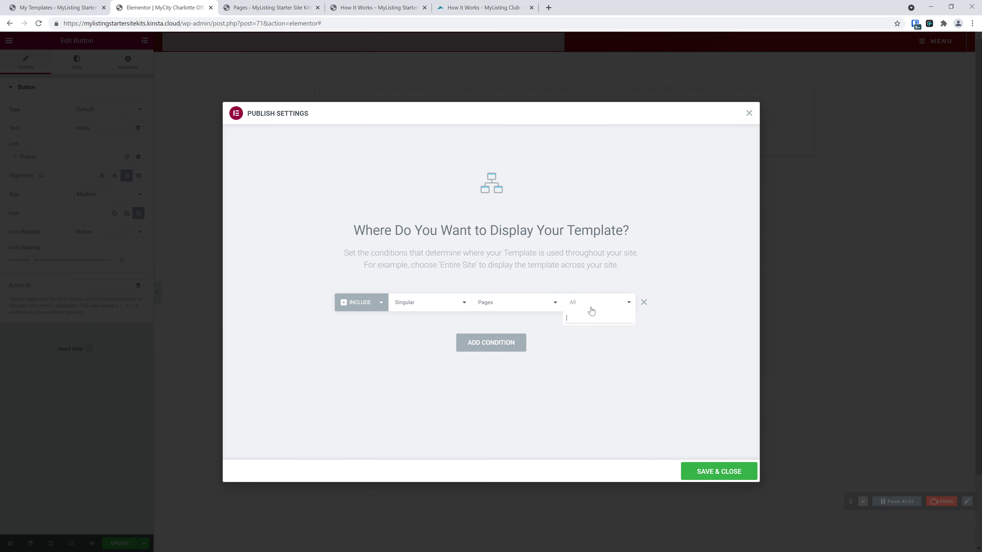
{"action": "type", "text": "how"}
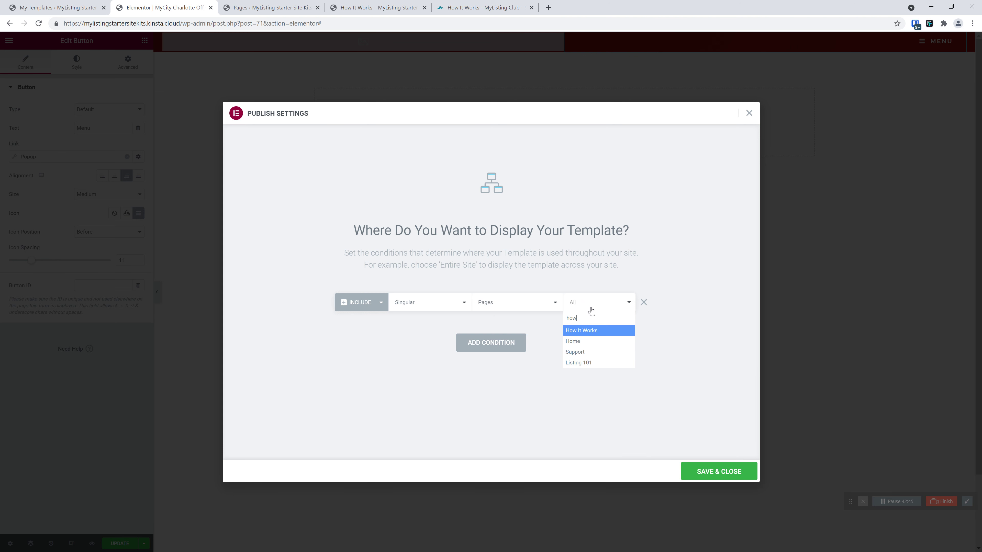
{"action": "left_click", "coordinate": [605, 330]}
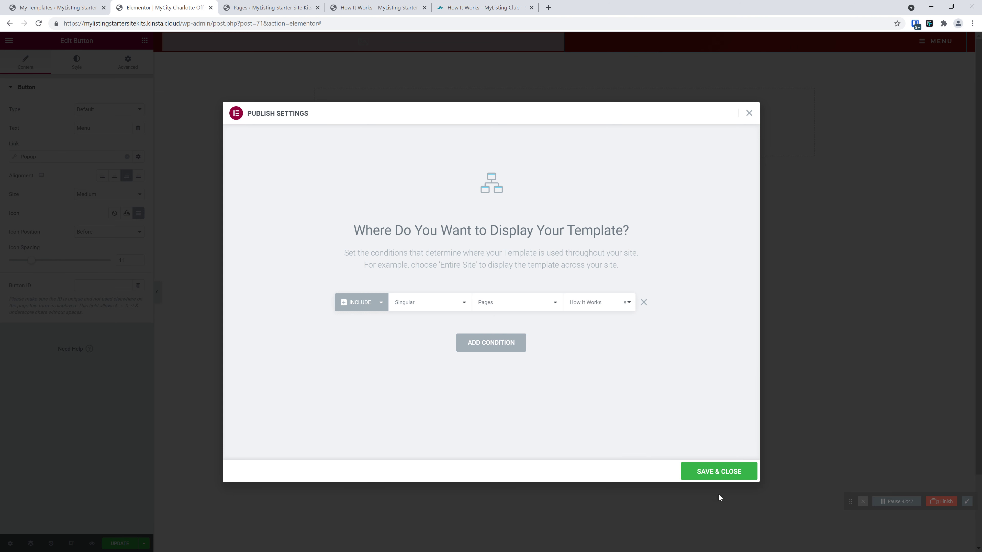
{"action": "left_click", "coordinate": [718, 476]}
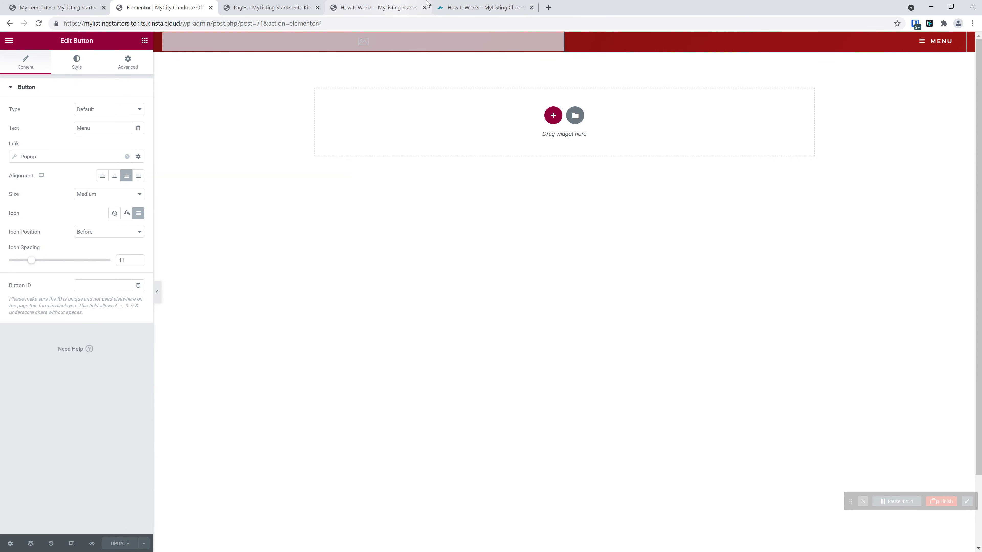
Step: Reload the live How It Works page to check its header and view the content of item 2
{"action": "left_click", "coordinate": [386, 7]}
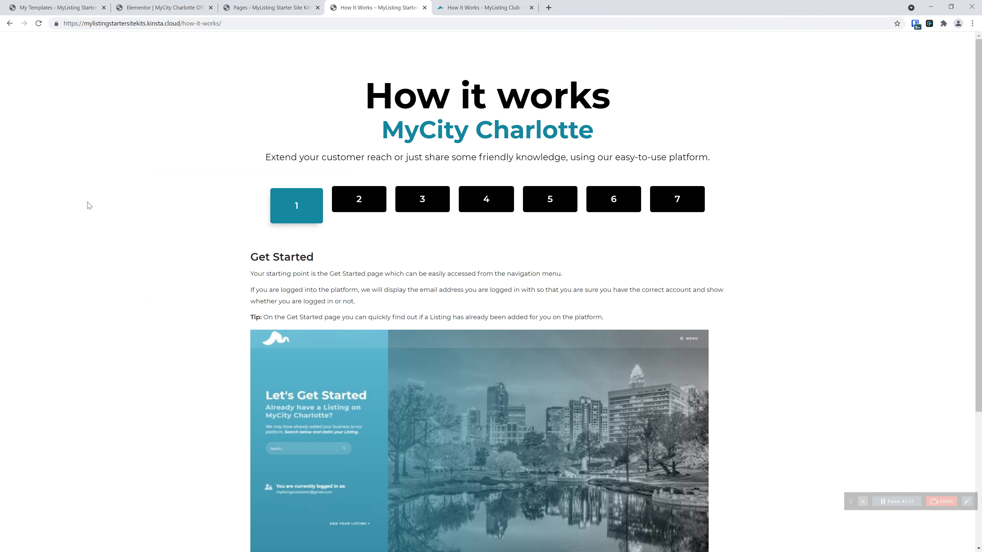
{"action": "left_click", "coordinate": [39, 23]}
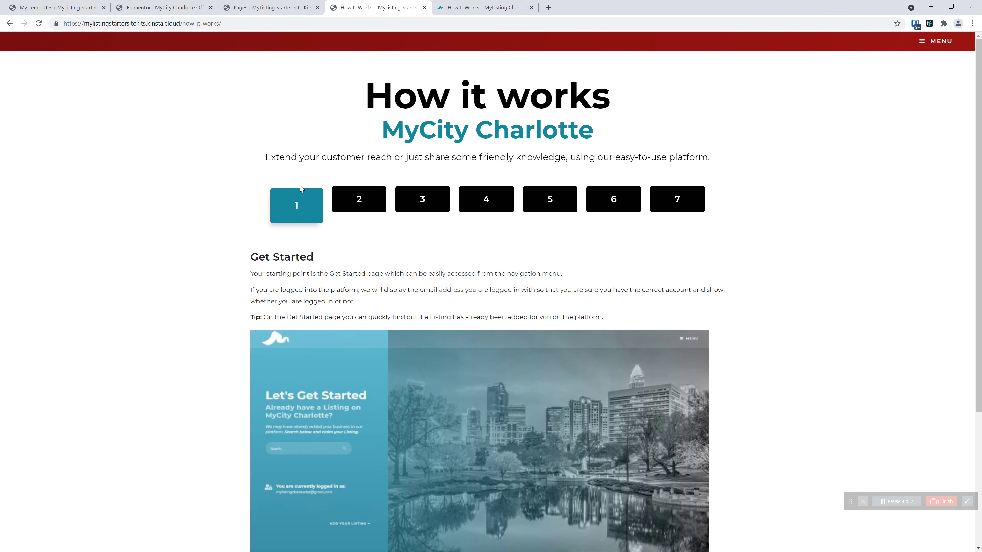
{"action": "left_click", "coordinate": [359, 199]}
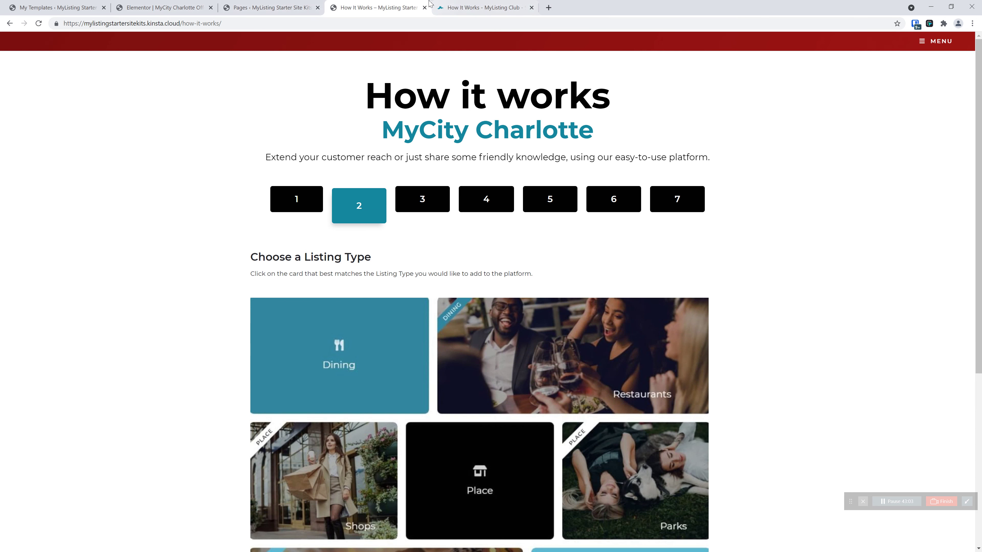
Step: Duplicate the How It Works browser tab and load the site's home page in the original to compare the two headers
{"action": "right_click", "coordinate": [381, 5]}
{"action": "left_click", "coordinate": [404, 66]}
{"action": "left_click", "coordinate": [375, 8]}
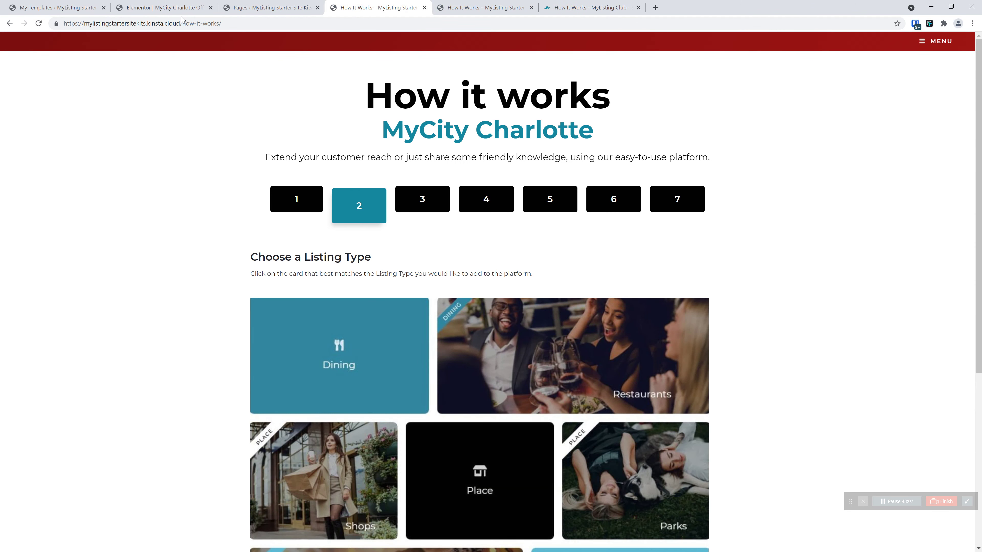
{"action": "left_click_drag", "start_coordinate": [182, 23], "coordinate": [222, 23]}
{"action": "key", "text": "BackSpace"}
{"action": "key", "text": "Return"}
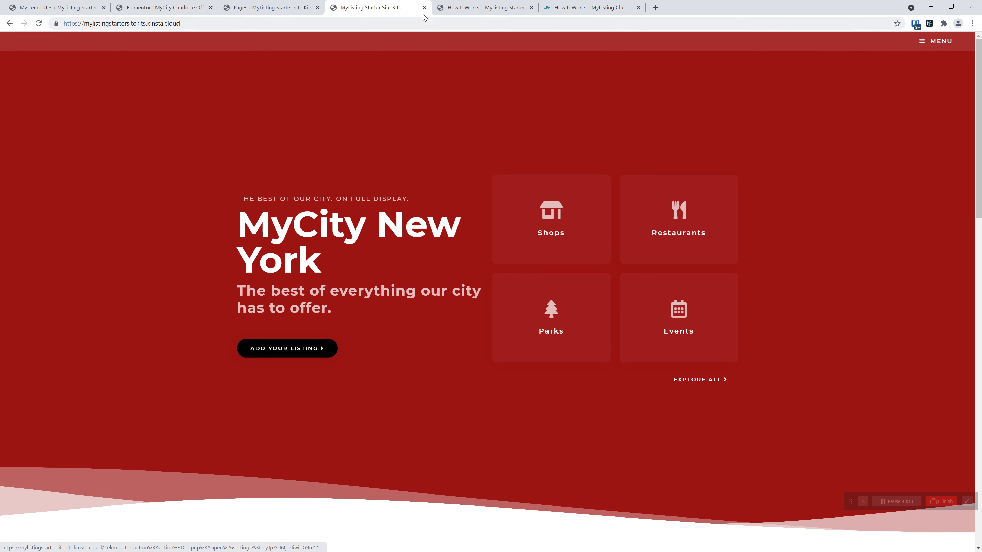
{"action": "key", "text": "ctrl+Tab"}
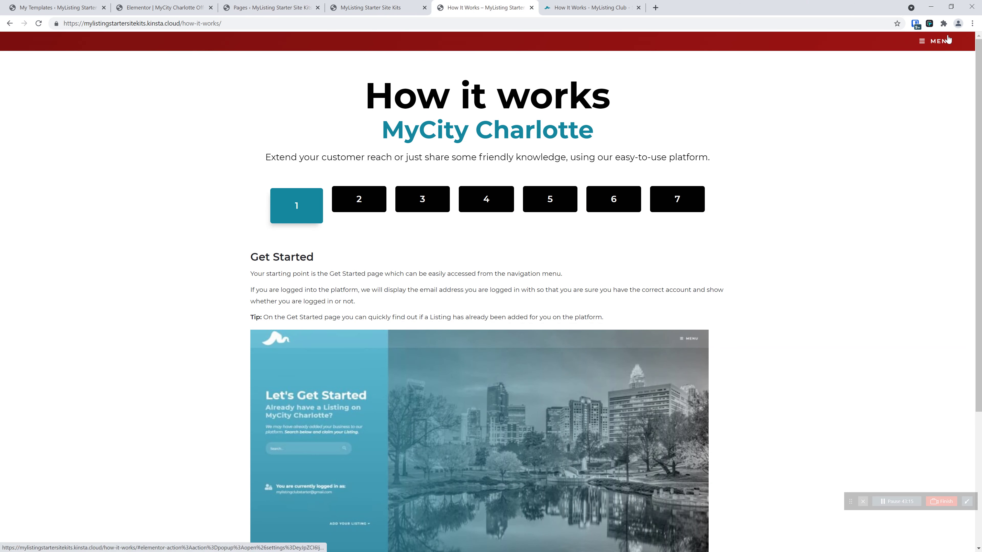
Step: Open the How It Works page for Elementor editing in a new browser tab from the WordPress page list
{"action": "left_click", "coordinate": [272, 7]}
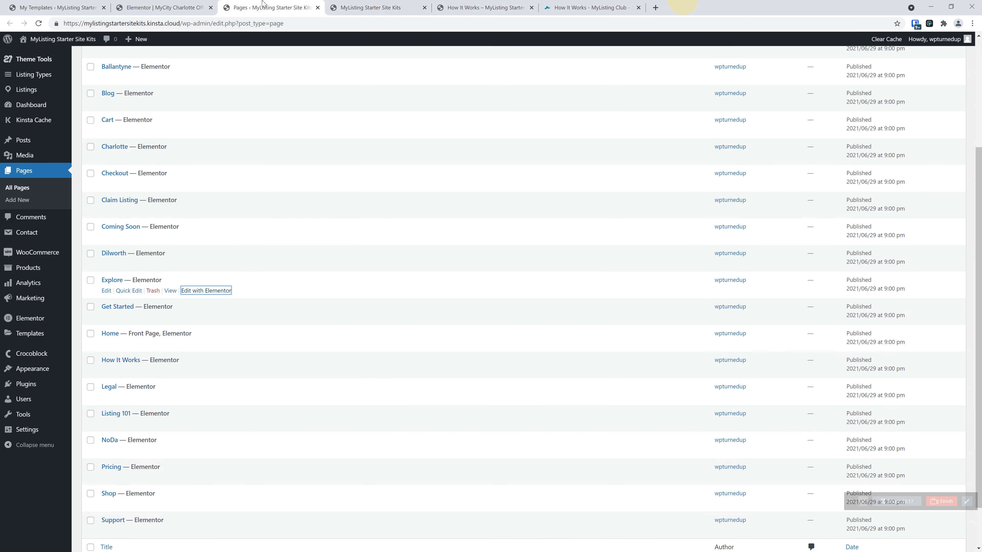
{"action": "right_click", "coordinate": [208, 373]}
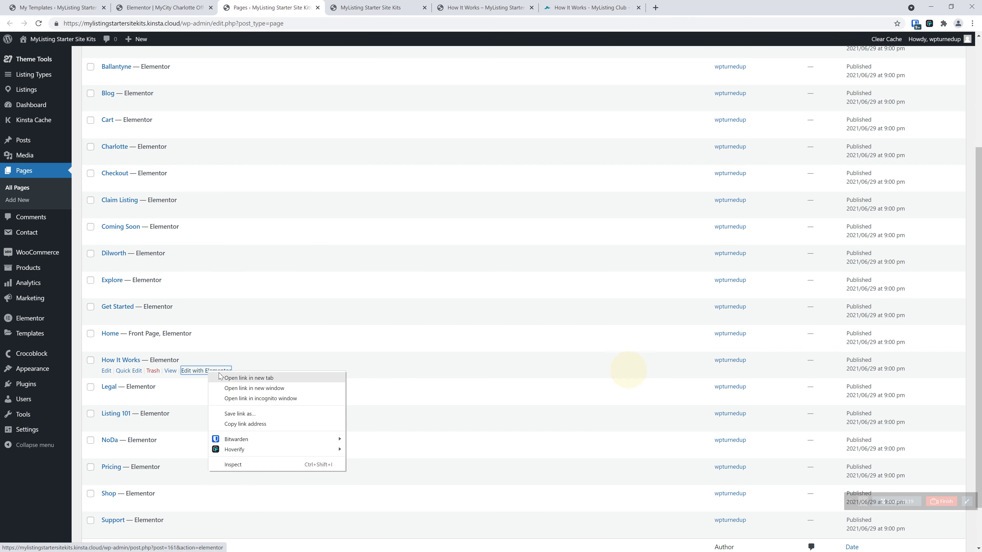
{"action": "left_click", "coordinate": [227, 378]}
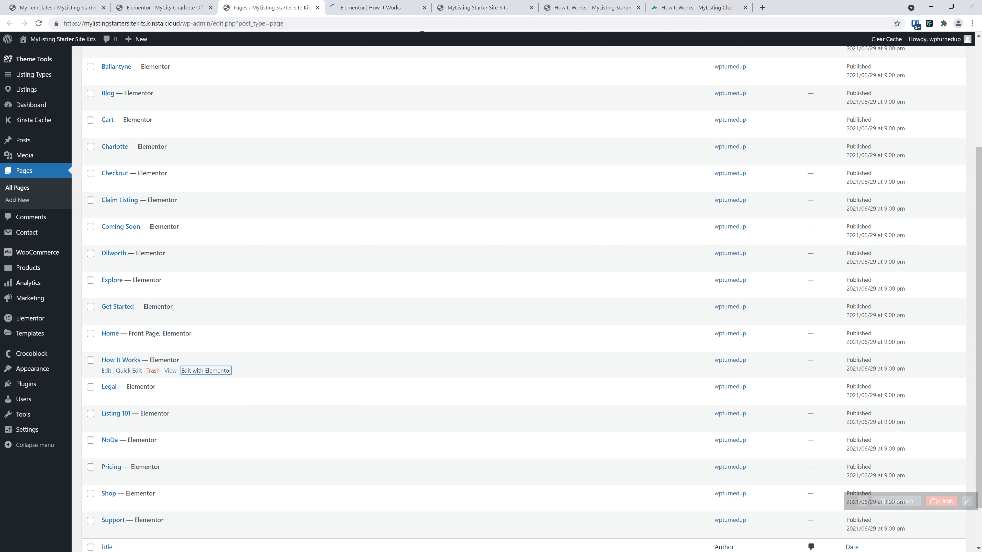
{"action": "left_click", "coordinate": [399, 13]}
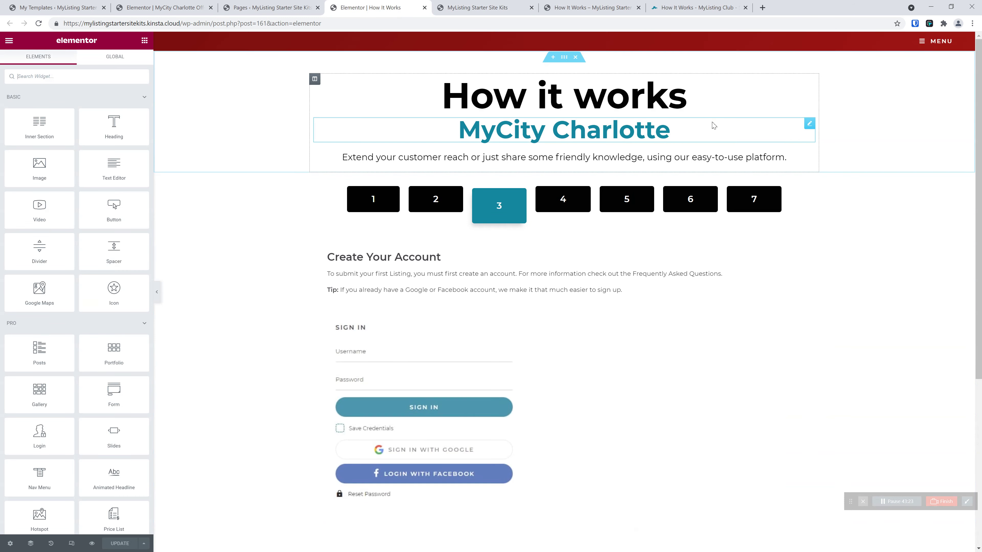
Step: Change the MyCity Charlotte heading to "MyCity New York" and set its text color to the global Primary Accent
{"action": "left_click", "coordinate": [711, 130]}
{"action": "double_click", "coordinate": [42, 119]}
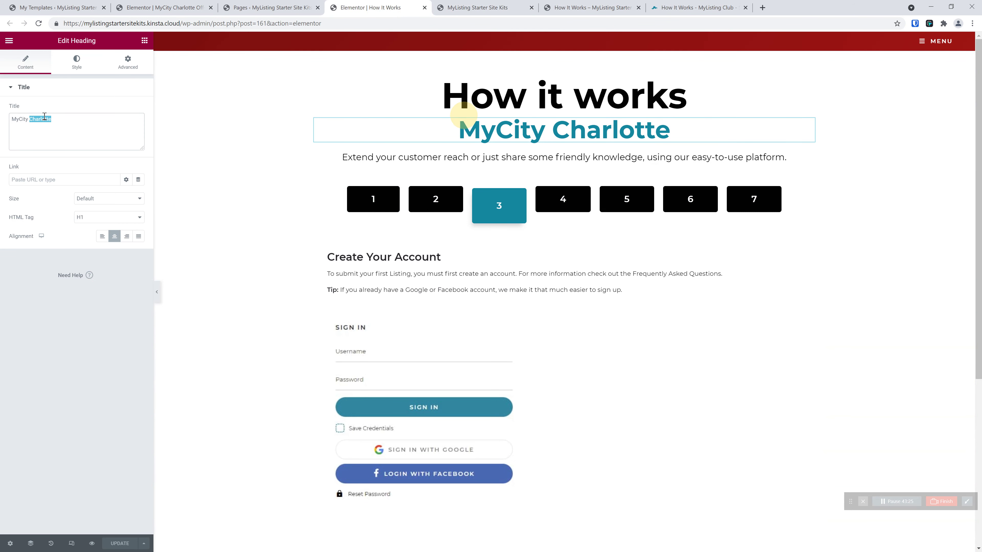
{"action": "type", "text": "New Yor"}
{"action": "key", "text": "BackSpace"}
{"action": "type", "text": "rk"}
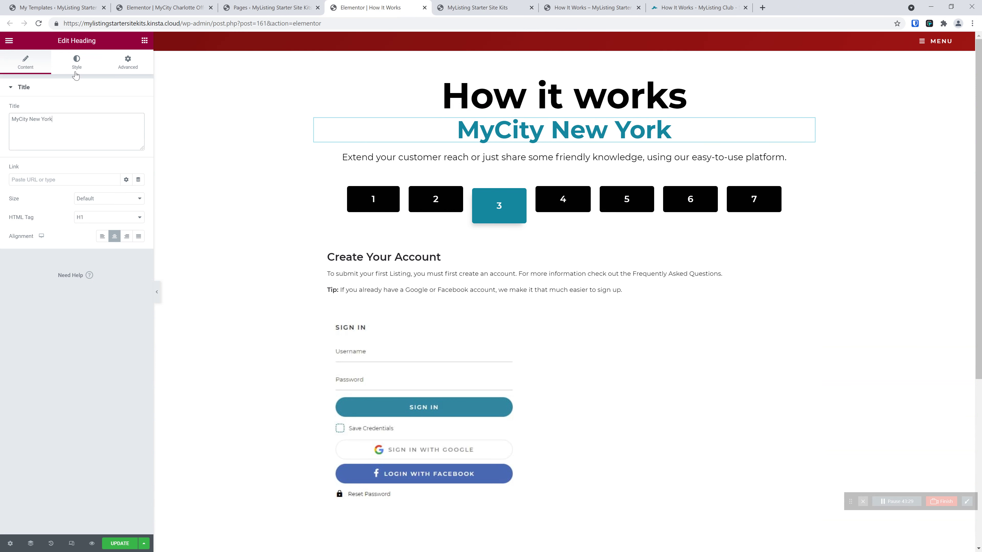
{"action": "left_click", "coordinate": [76, 75]}
{"action": "left_click", "coordinate": [126, 109]}
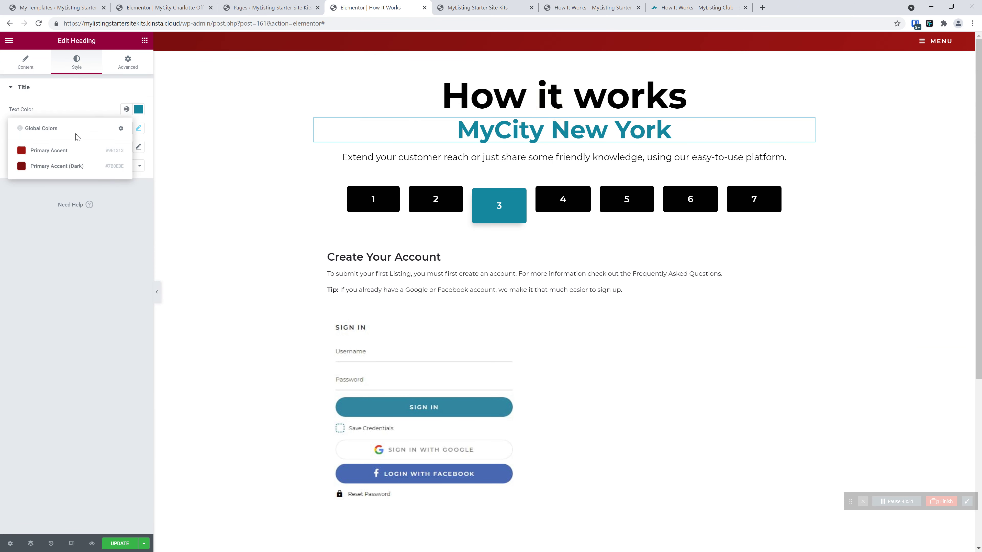
{"action": "left_click", "coordinate": [78, 150]}
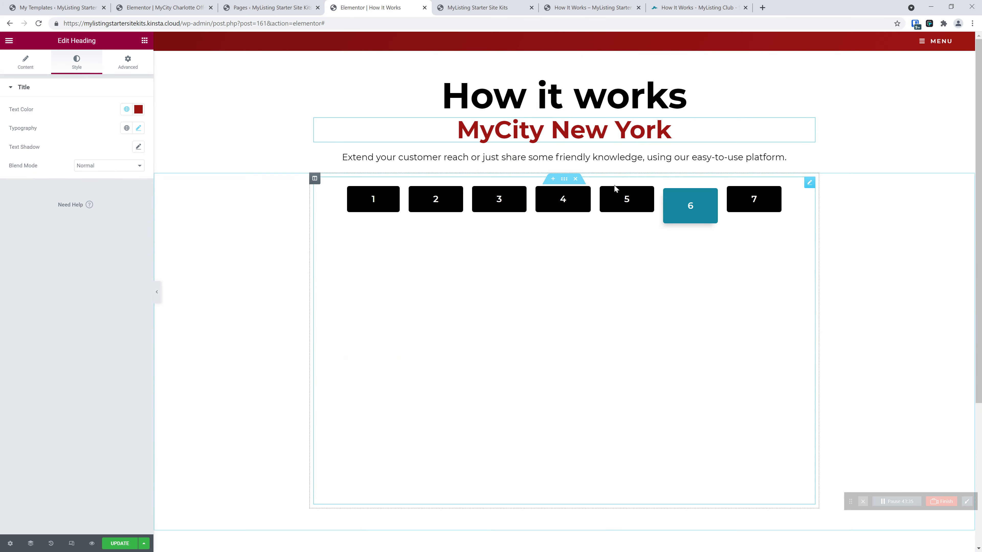
Step: Set the hover background color of the numbered Tabs widget's control items to the global Primary Accent
{"action": "left_click", "coordinate": [725, 180]}
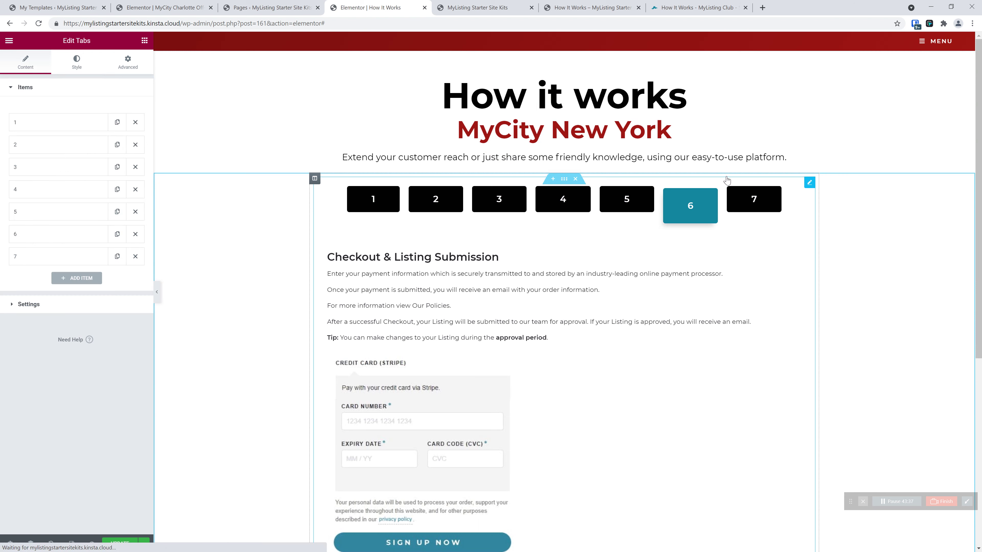
{"action": "left_click", "coordinate": [77, 63]}
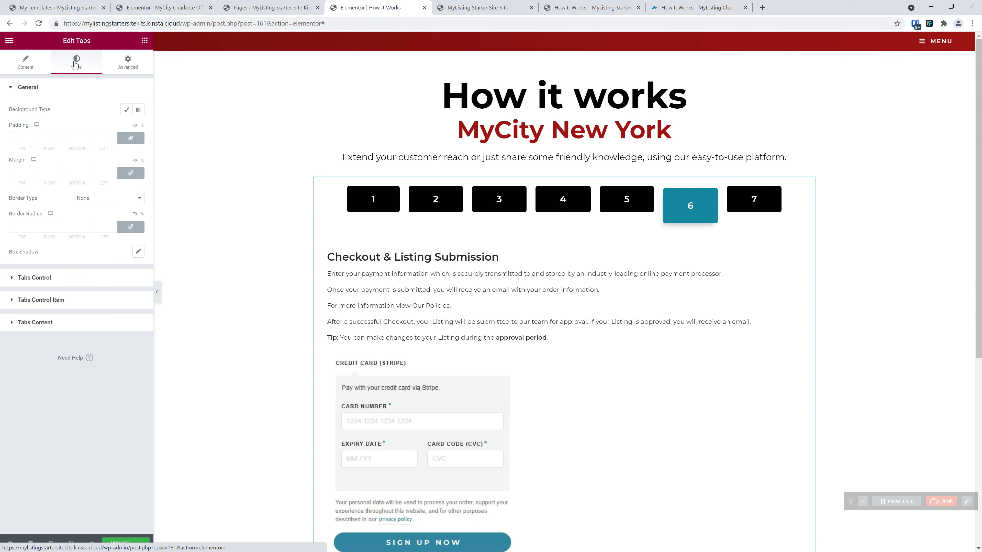
{"action": "left_click", "coordinate": [58, 300]}
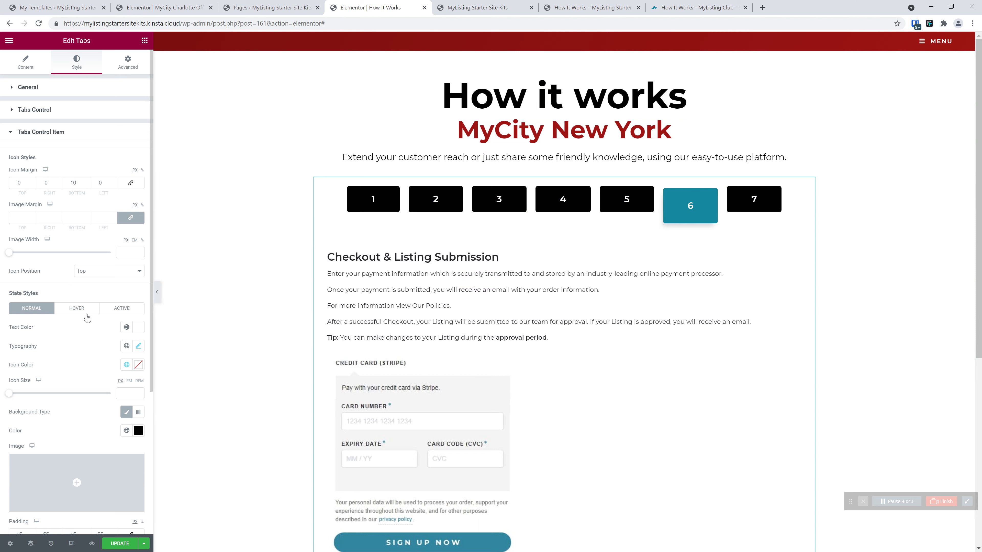
{"action": "left_click", "coordinate": [73, 109]}
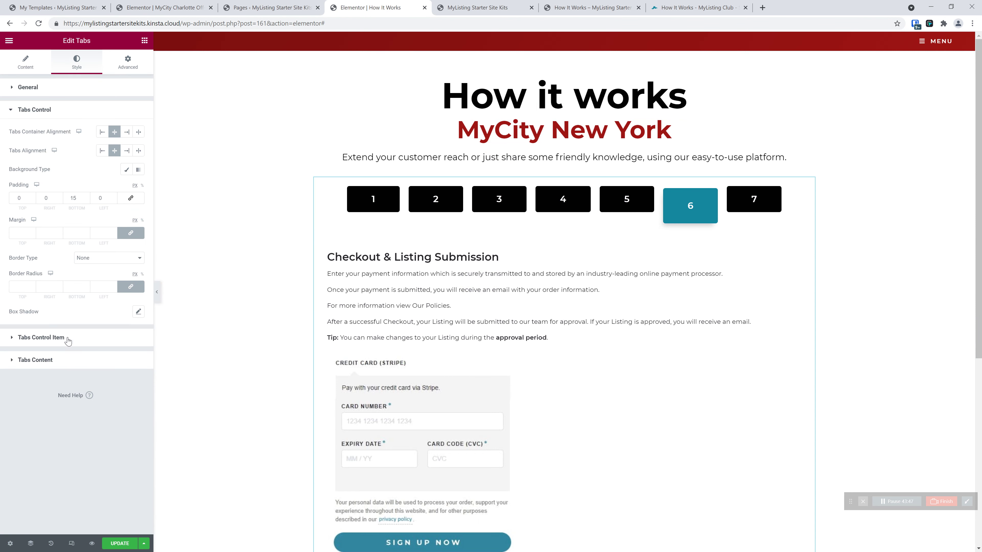
{"action": "left_click", "coordinate": [69, 348]}
{"action": "scroll", "coordinate": [70, 239], "scroll_direction": "down", "scroll_amount": 3}
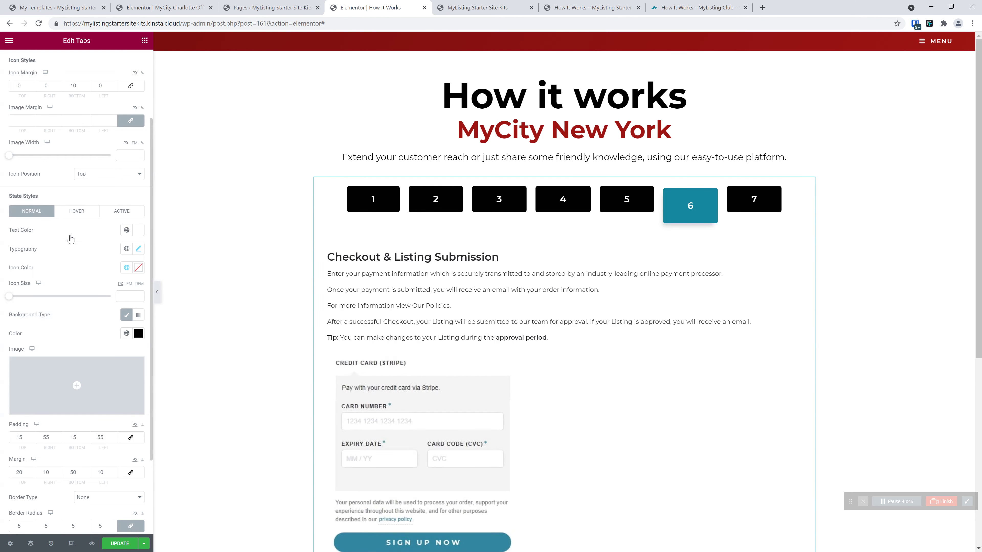
{"action": "left_click", "coordinate": [73, 212]}
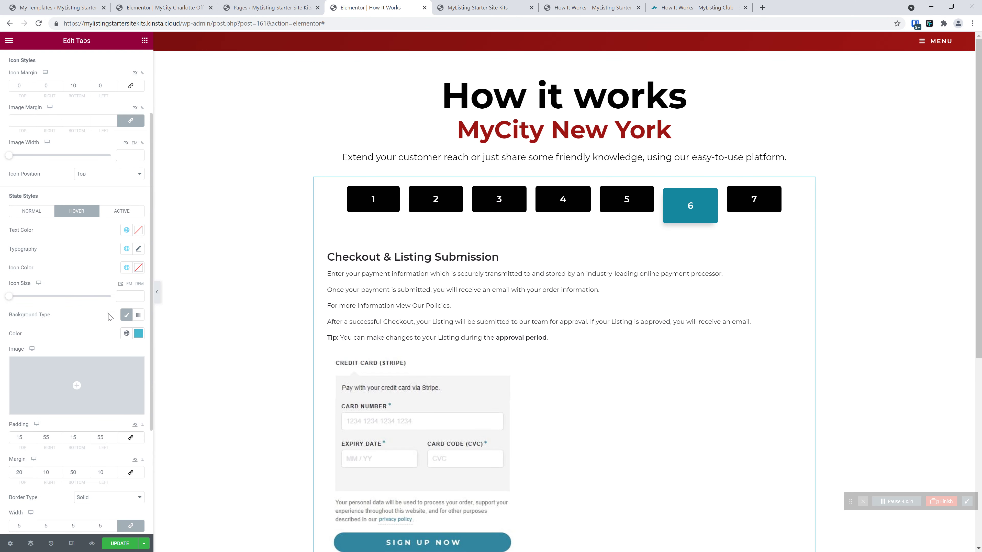
{"action": "left_click", "coordinate": [126, 333]}
{"action": "left_click", "coordinate": [43, 310]}
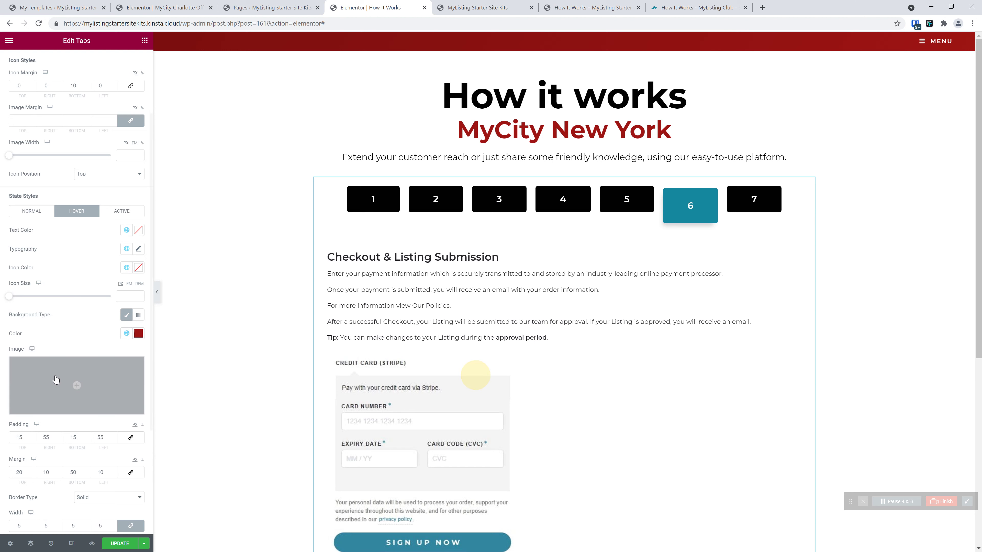
Step: Set the active-state background color of the Tabs widget's control items to the global Primary Accent
{"action": "left_click", "coordinate": [121, 211]}
{"action": "left_click", "coordinate": [127, 334]}
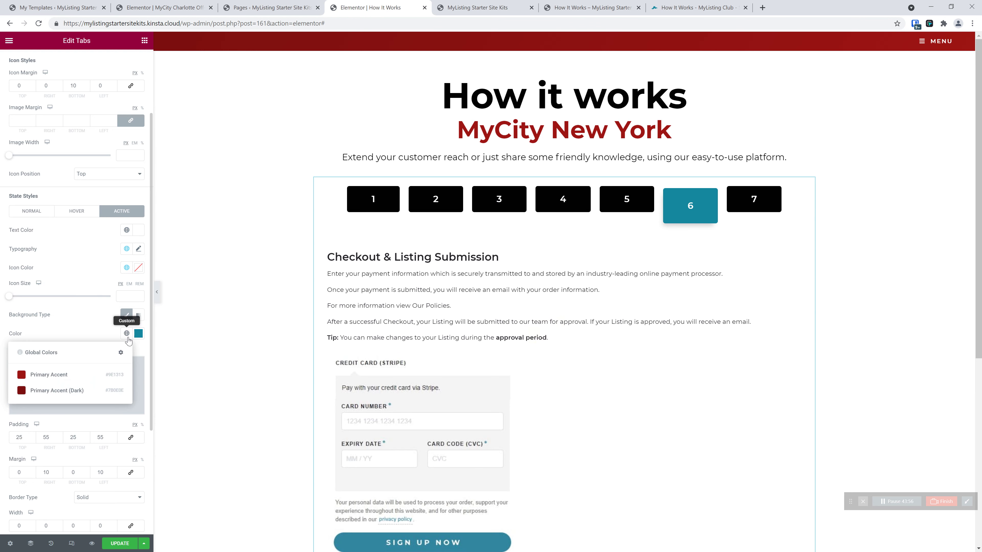
{"action": "left_click", "coordinate": [79, 376]}
Step: Go through the numbered tabs in the page preview to examine the active color and the images in their content
{"action": "left_click", "coordinate": [498, 201]}
{"action": "left_click", "coordinate": [584, 200]}
{"action": "left_click", "coordinate": [744, 209]}
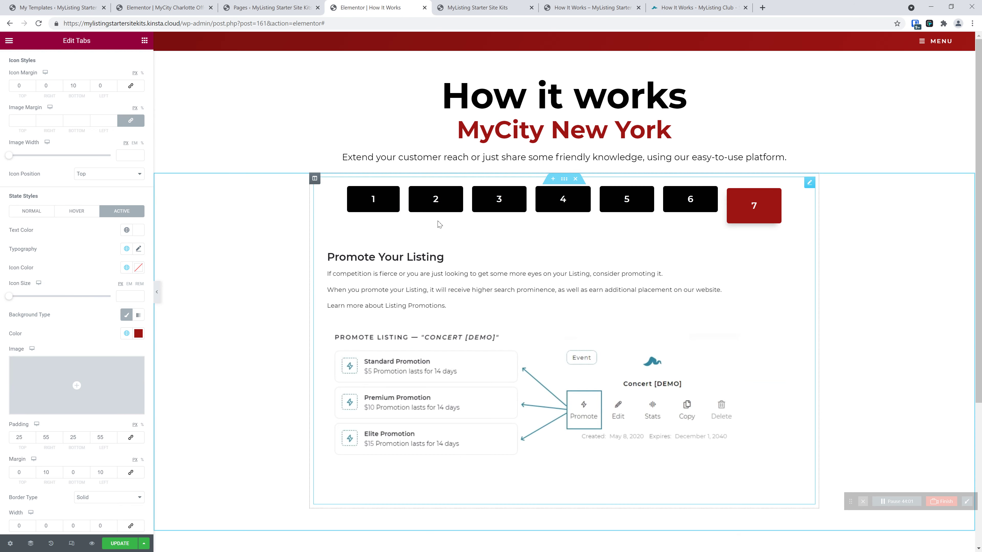
{"action": "left_click", "coordinate": [375, 207]}
{"action": "scroll", "coordinate": [530, 277], "scroll_direction": "down", "scroll_amount": 4}
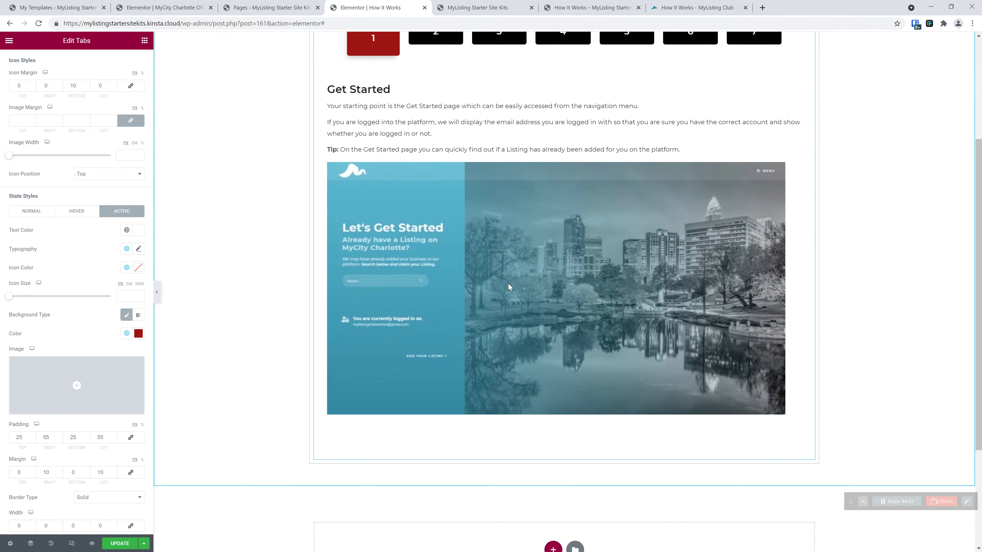
{"action": "scroll", "coordinate": [553, 207], "scroll_direction": "up", "scroll_amount": 2}
{"action": "left_click", "coordinate": [438, 127]}
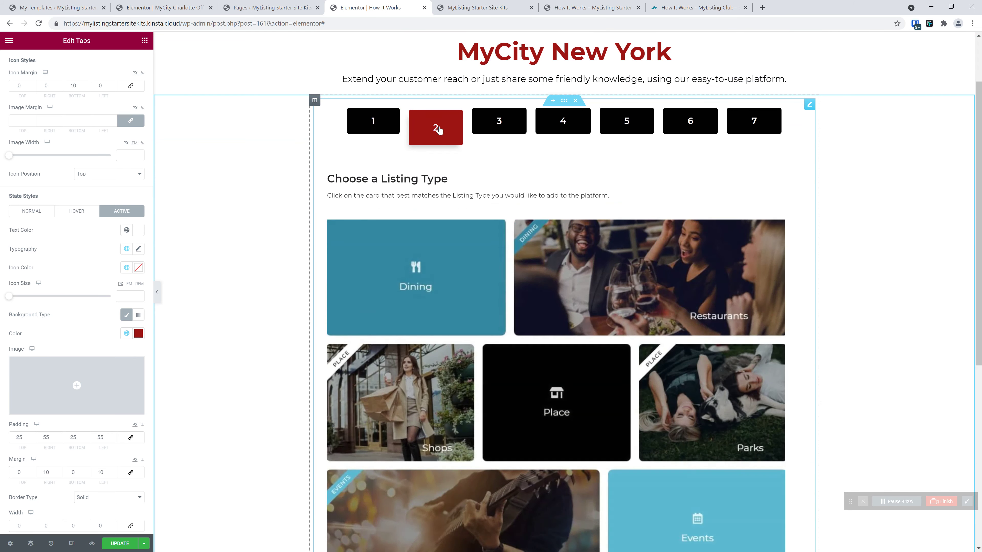
{"action": "left_click", "coordinate": [479, 124]}
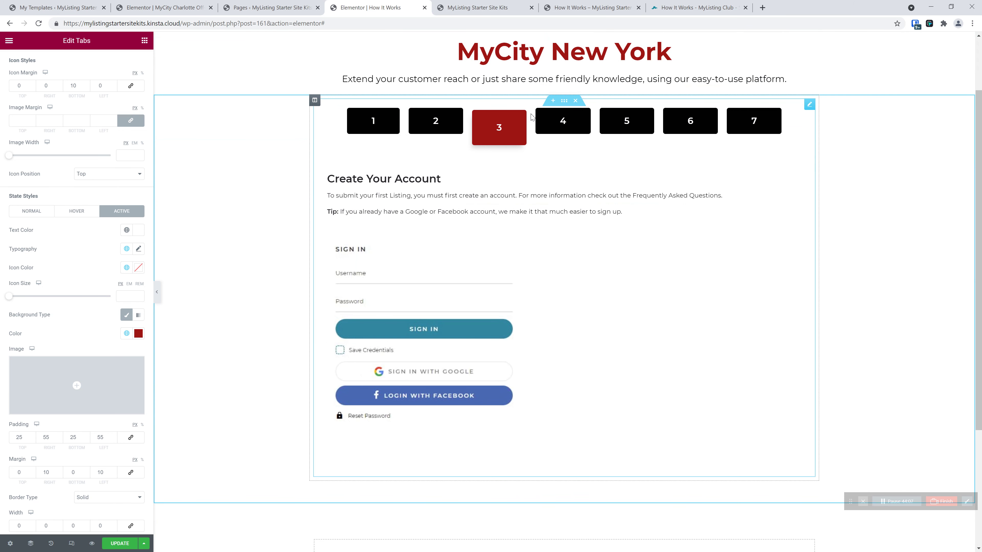
Step: Check tabs 4 to 7 of the numbered Tabs widget in the preview and save the How It Works page
{"action": "left_click", "coordinate": [543, 120]}
{"action": "left_click", "coordinate": [614, 130]}
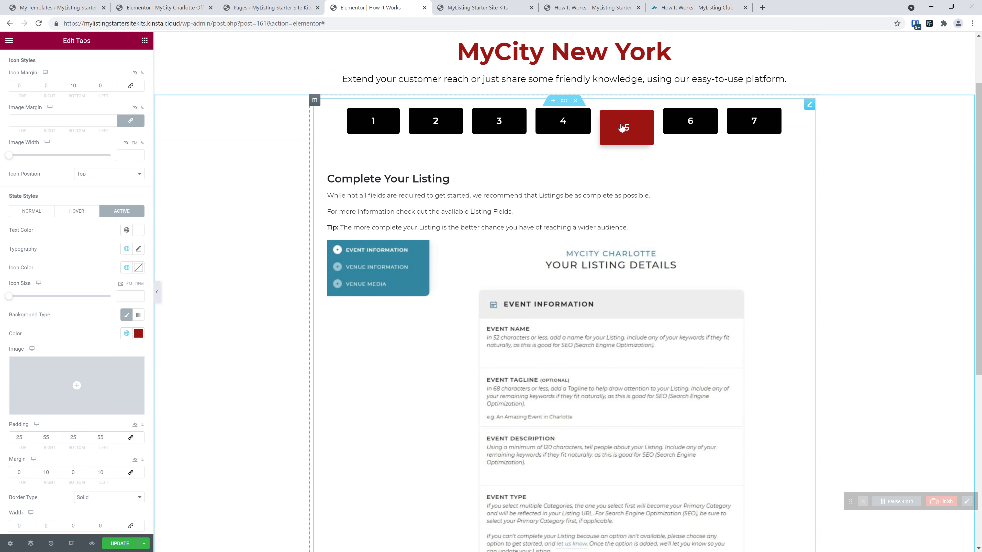
{"action": "left_click", "coordinate": [688, 129]}
{"action": "left_click", "coordinate": [752, 123]}
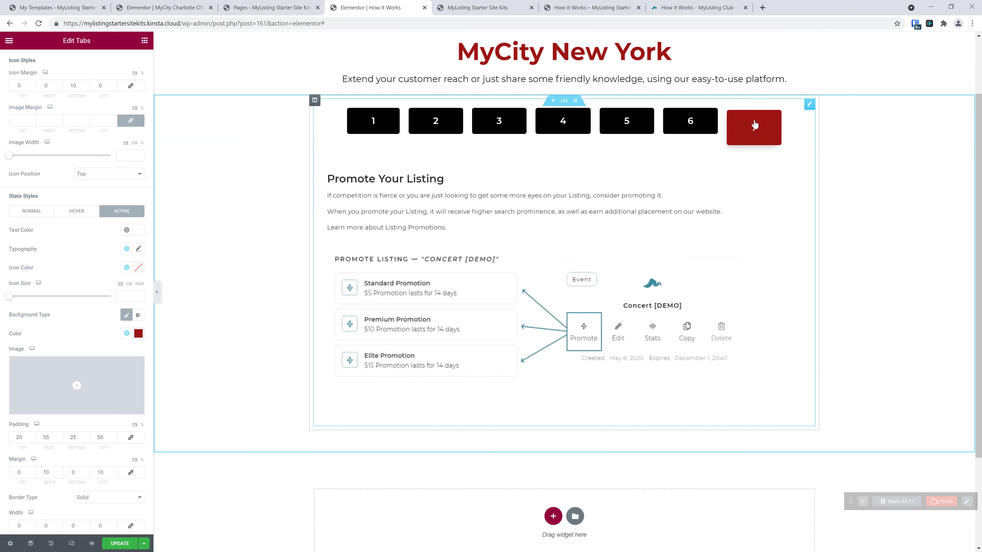
{"action": "left_click", "coordinate": [120, 543]}
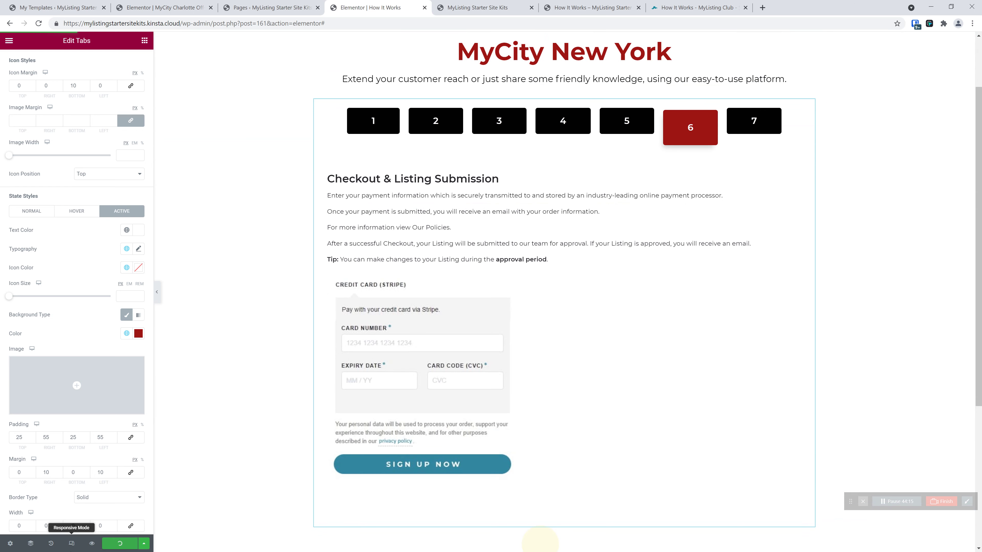
Step: Compare the tabs and inline links of the original MyCity Charlotte How It Works page with the imported site's live version
{"action": "left_click", "coordinate": [687, 3]}
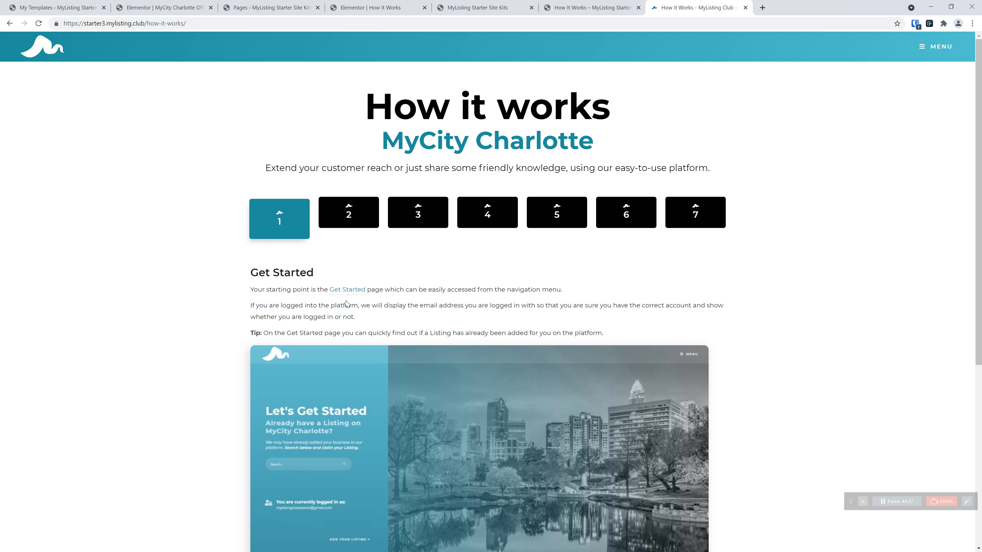
{"action": "mouse_move", "coordinate": [487, 213]}
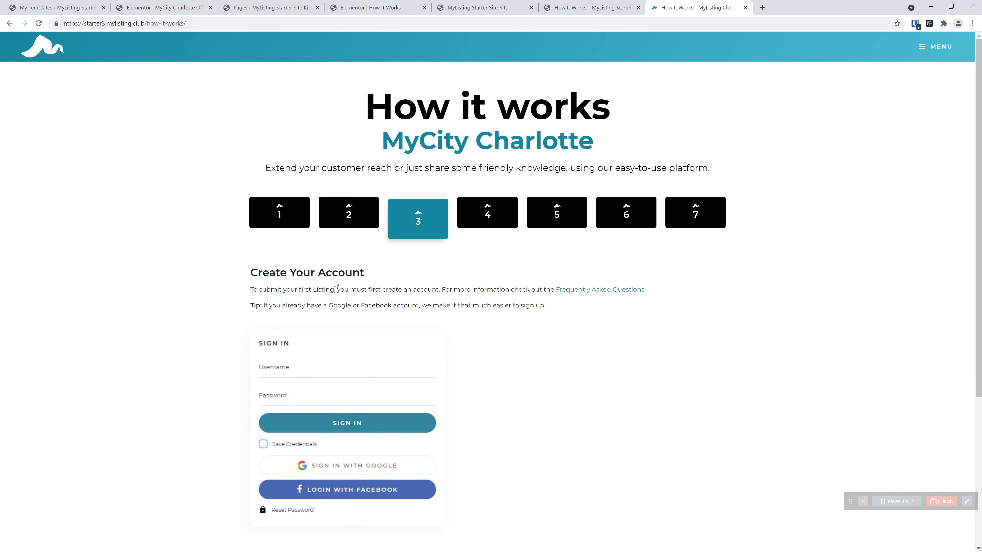
{"action": "mouse_move", "coordinate": [282, 232]}
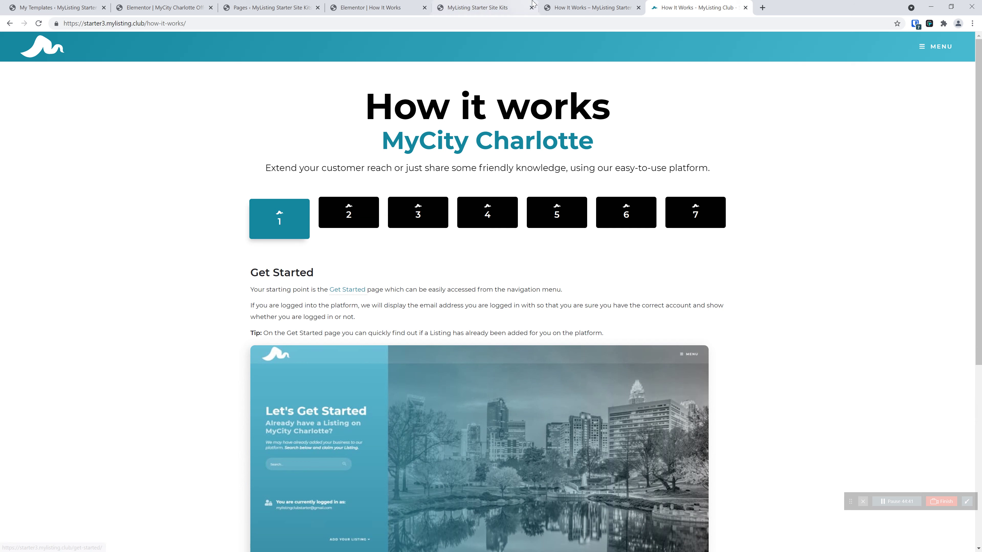
{"action": "left_click", "coordinate": [617, 9]}
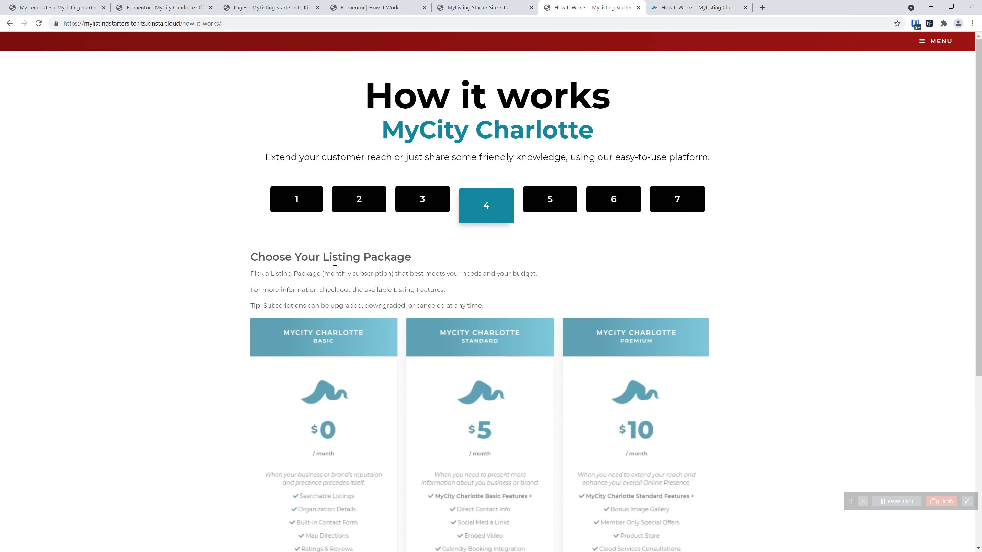
{"action": "mouse_move", "coordinate": [293, 219]}
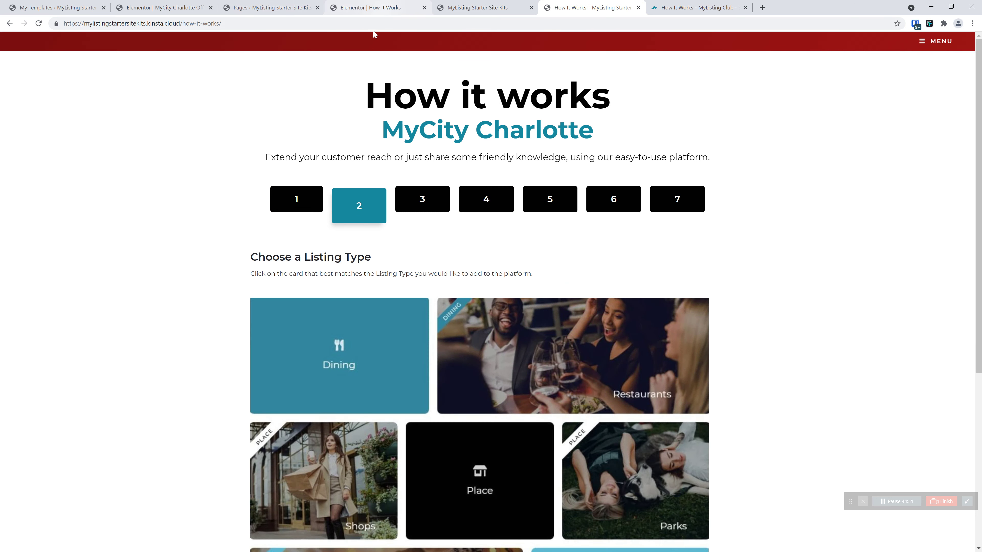
Step: Set the site-wide normal link color to the global Primary Accent in the Site Settings typography
{"action": "left_click", "coordinate": [380, 19]}
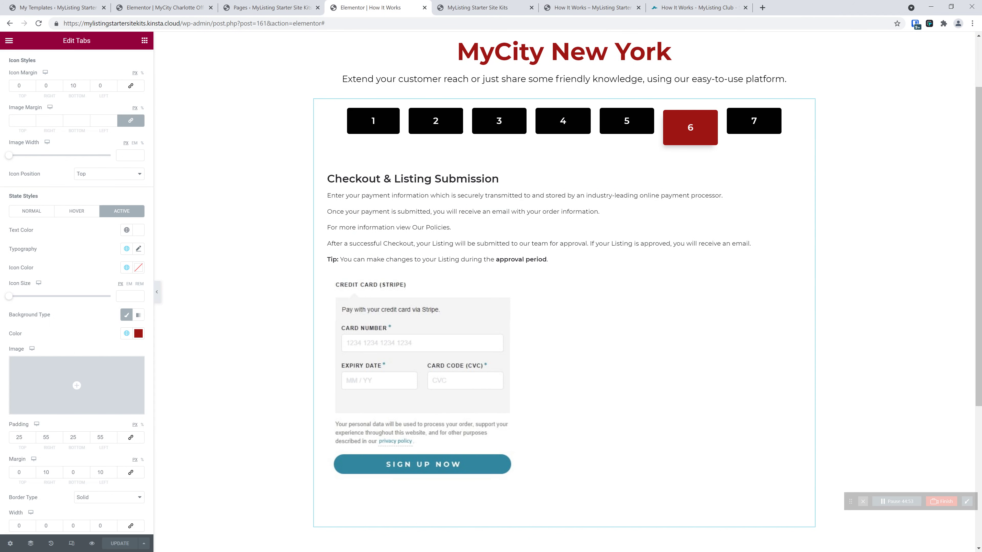
{"action": "left_click", "coordinate": [10, 40]}
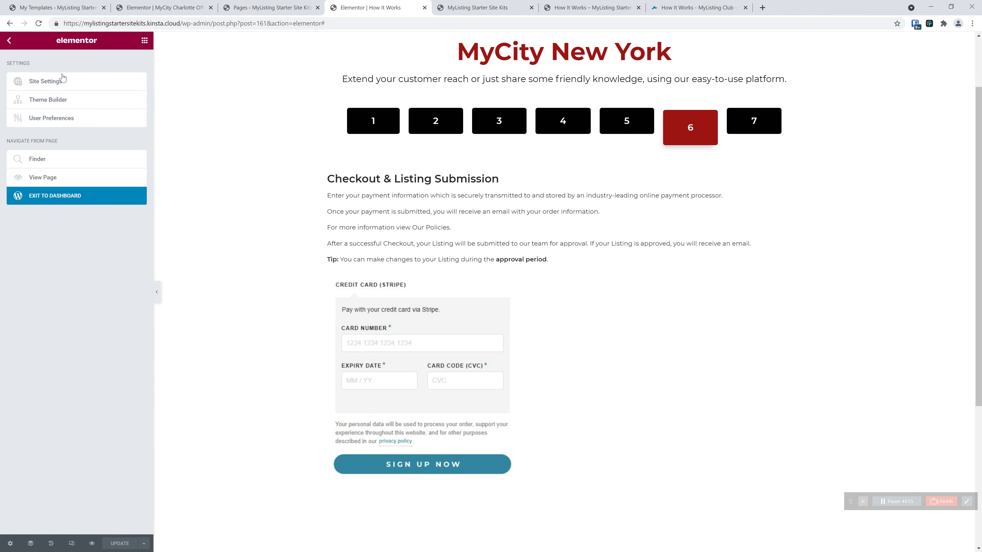
{"action": "left_click", "coordinate": [64, 85]}
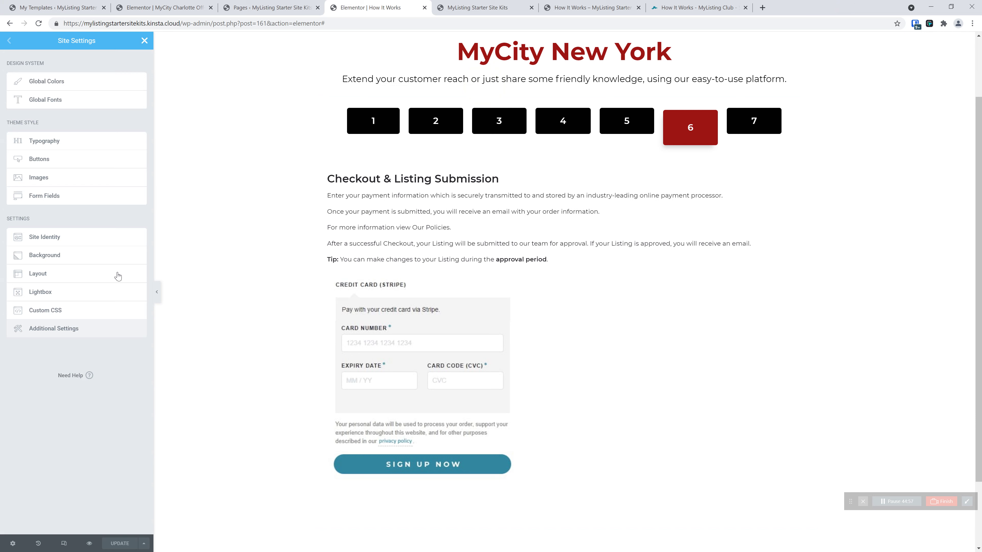
{"action": "left_click", "coordinate": [43, 141]}
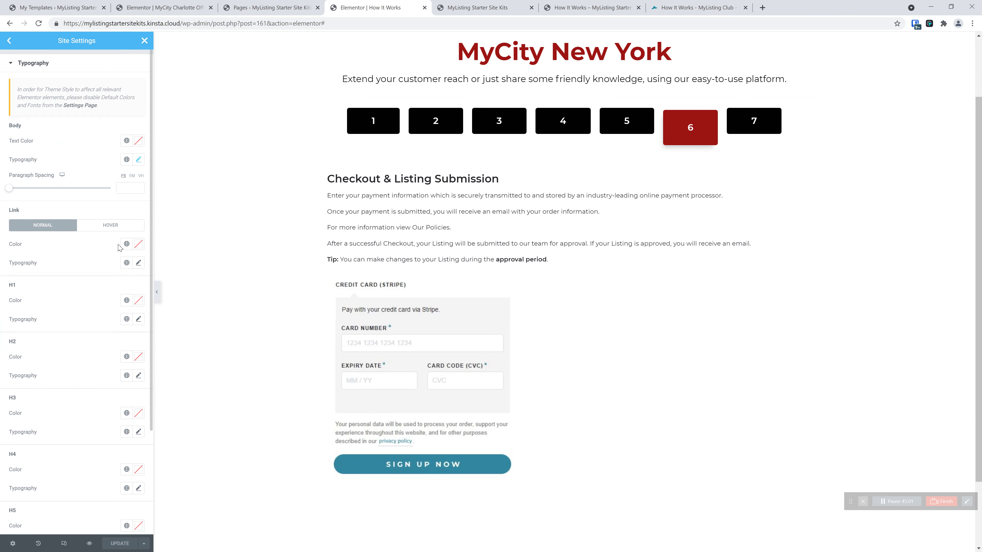
{"action": "left_click", "coordinate": [126, 243]}
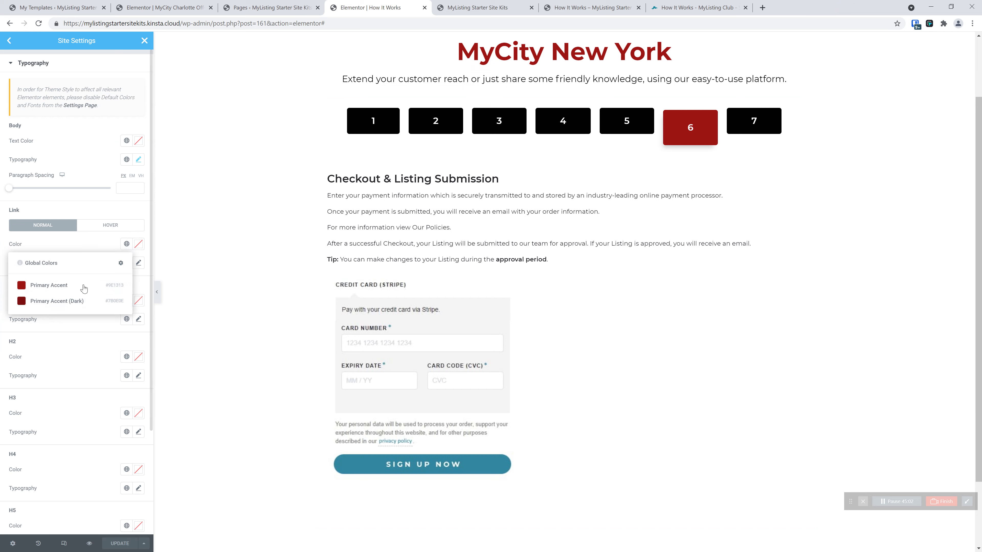
{"action": "left_click", "coordinate": [64, 288]}
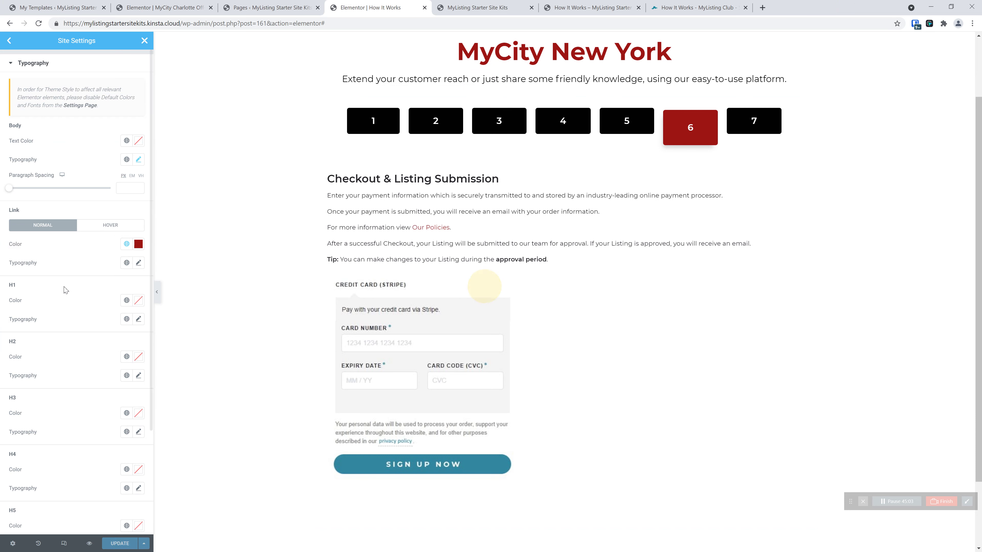
Step: Set the site-wide link hover color to the global Primary Accent (Dark) and save the site settings
{"action": "left_click", "coordinate": [114, 227]}
{"action": "left_click", "coordinate": [126, 244]}
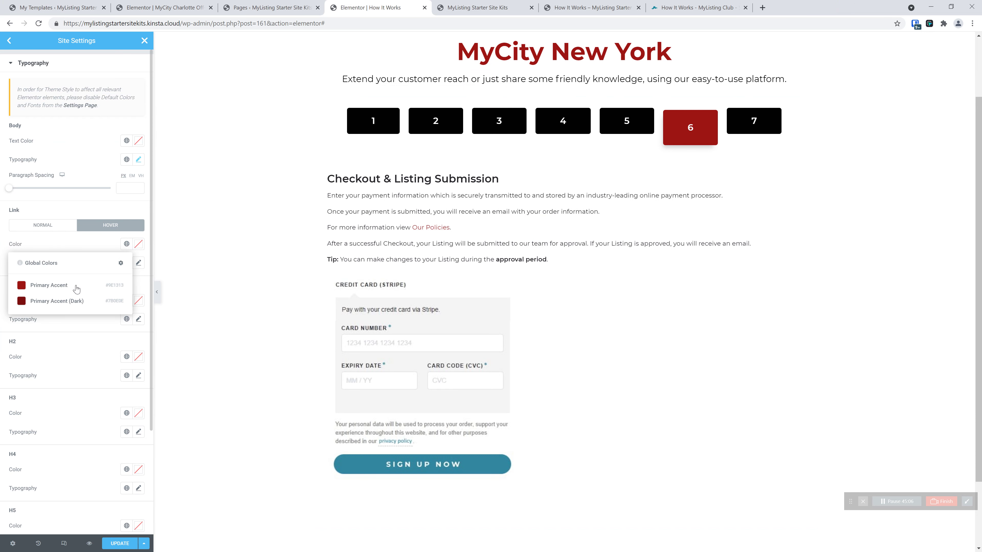
{"action": "left_click", "coordinate": [77, 300]}
{"action": "left_click", "coordinate": [123, 543]}
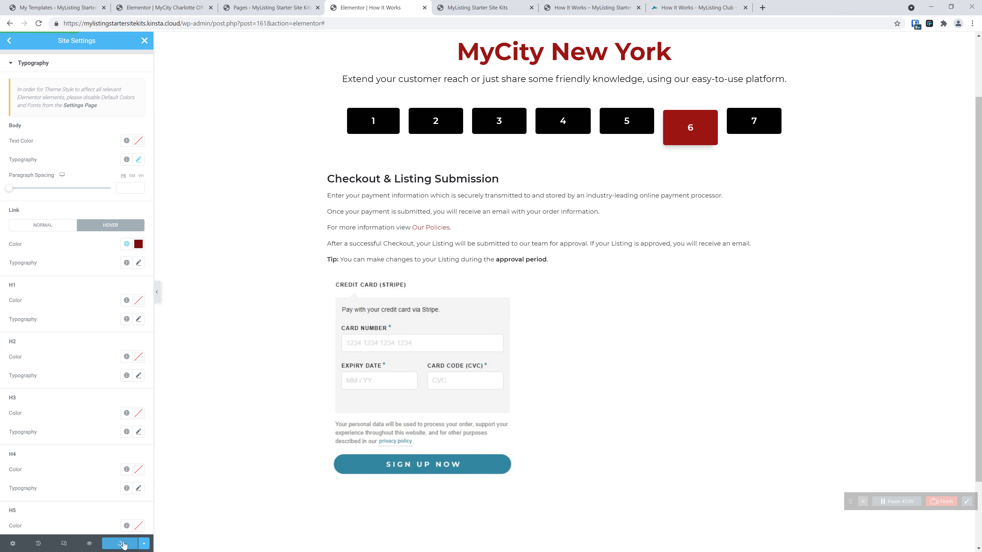
Step: Reload the live How It Works page, close the Site Settings in the editor and check the links in the first three tabs
{"action": "left_click", "coordinate": [587, 7]}
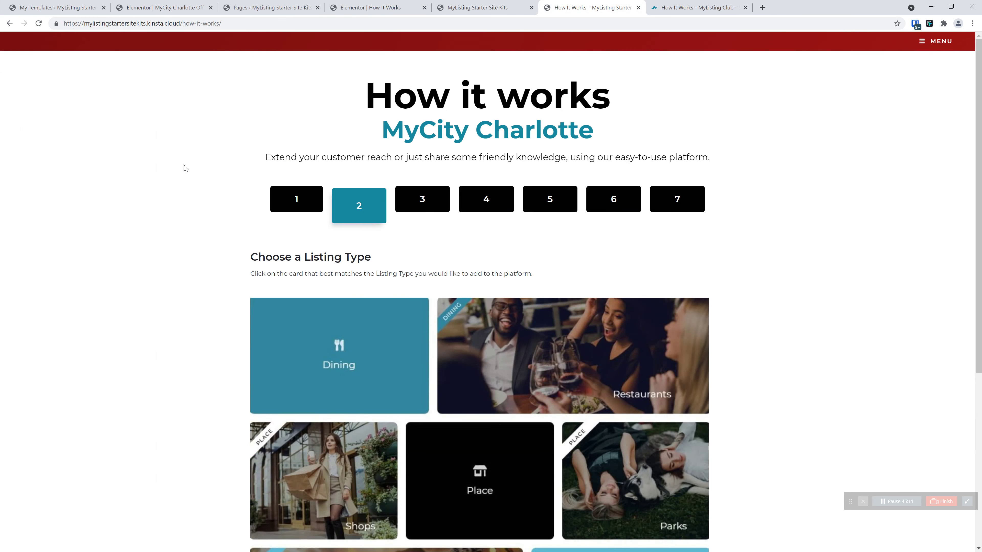
{"action": "left_click", "coordinate": [38, 23]}
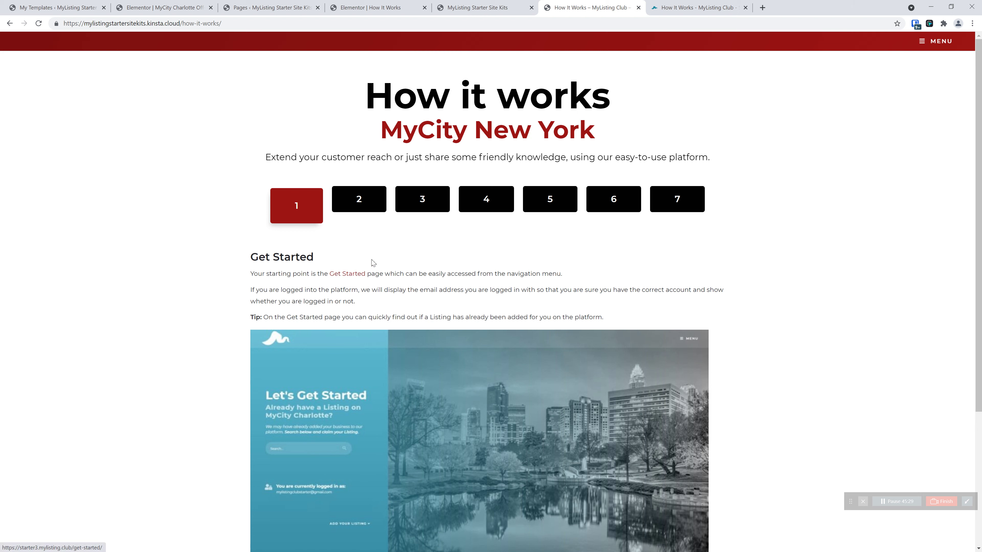
{"action": "left_click", "coordinate": [362, 5]}
{"action": "left_click", "coordinate": [373, 126]}
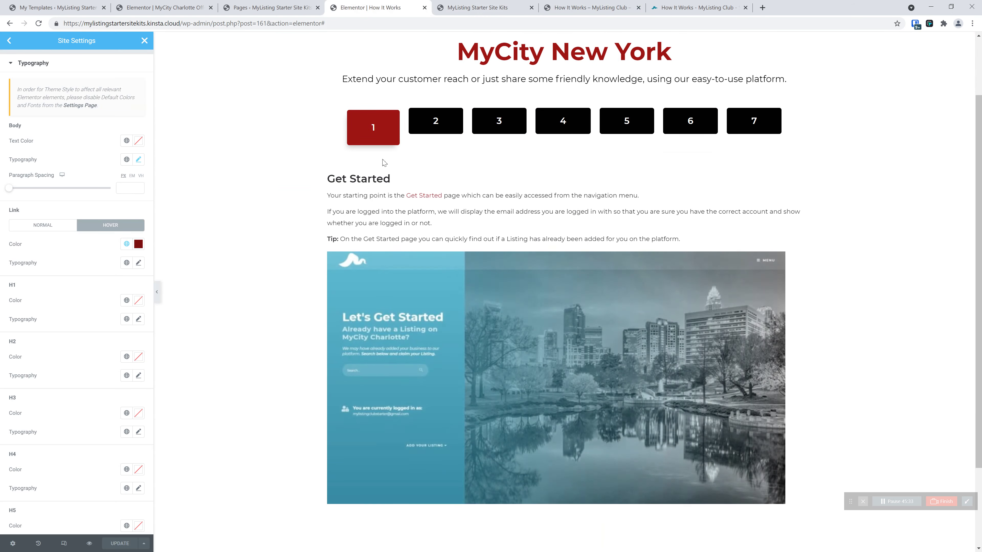
{"action": "left_click", "coordinate": [460, 123]}
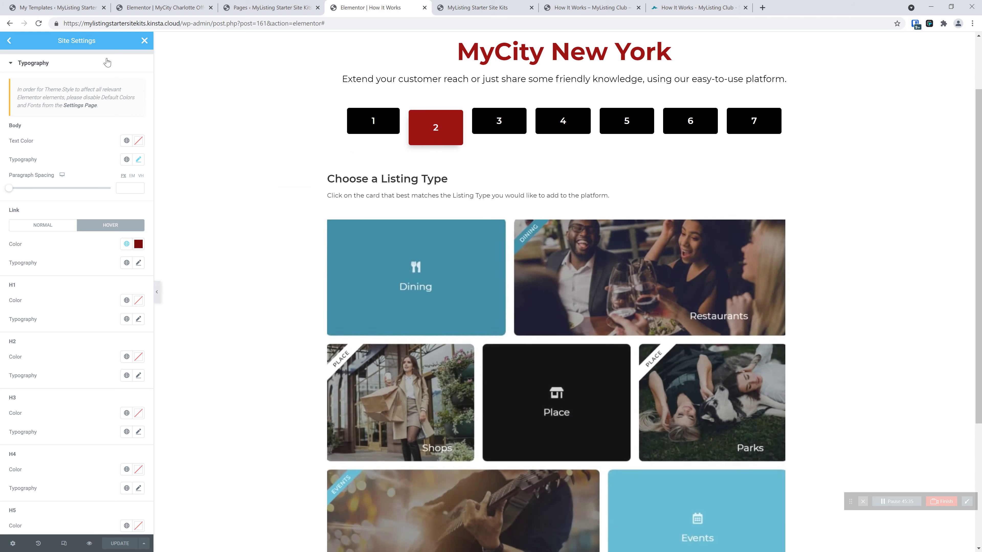
{"action": "left_click", "coordinate": [144, 40]}
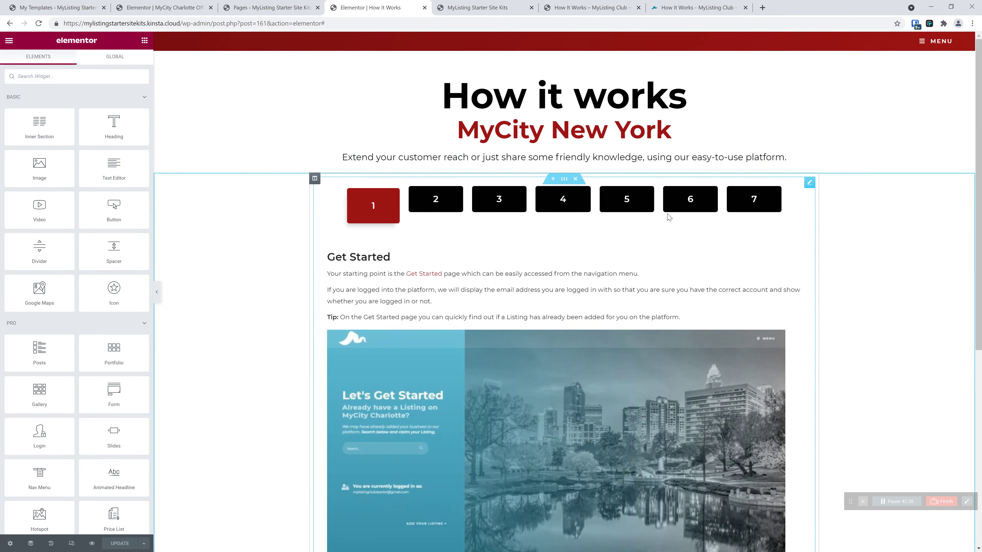
{"action": "left_click", "coordinate": [499, 209]}
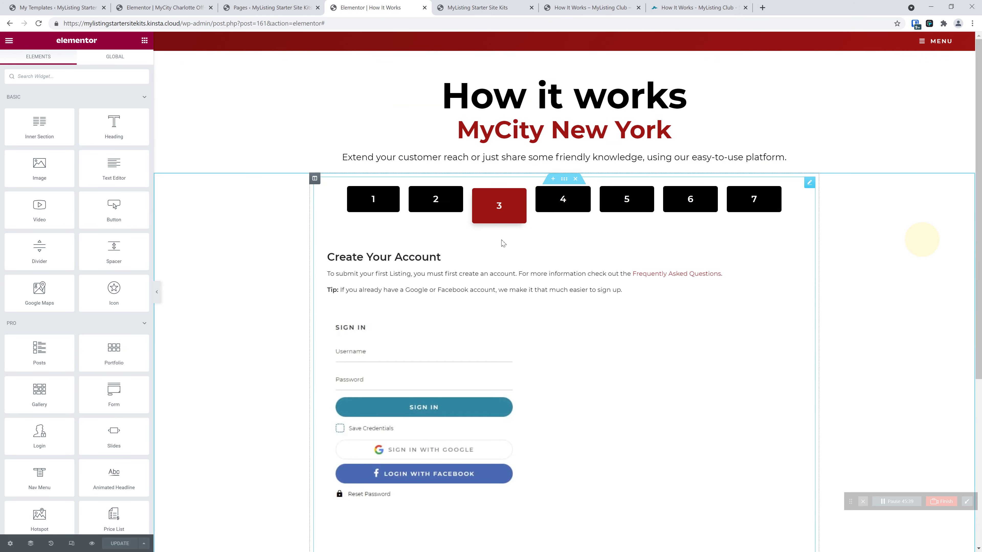
Step: Show the HTML source of the first Tabs item's content and examine the underline-grey span class around the Get Started link
{"action": "left_click", "coordinate": [503, 243]}
{"action": "left_click", "coordinate": [31, 71]}
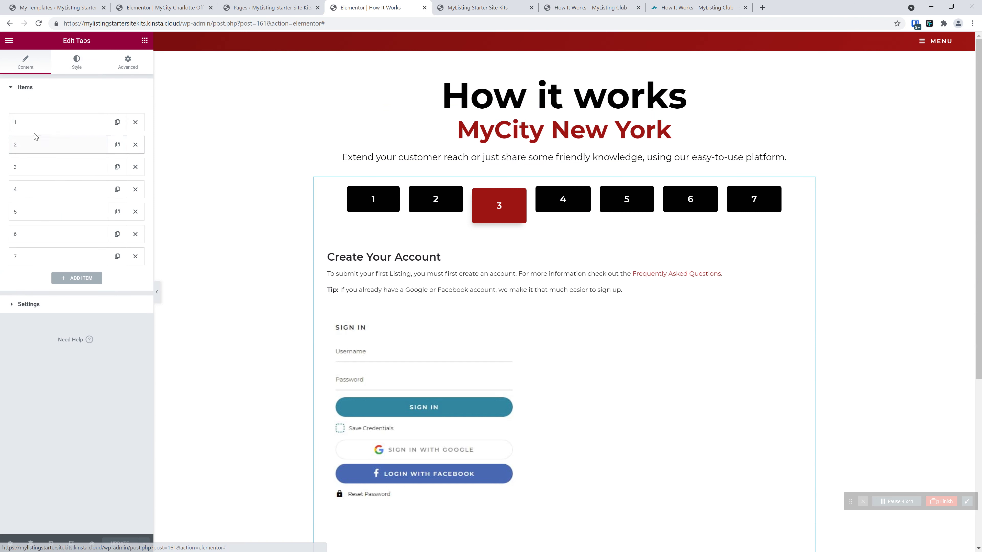
{"action": "left_click", "coordinate": [39, 123]}
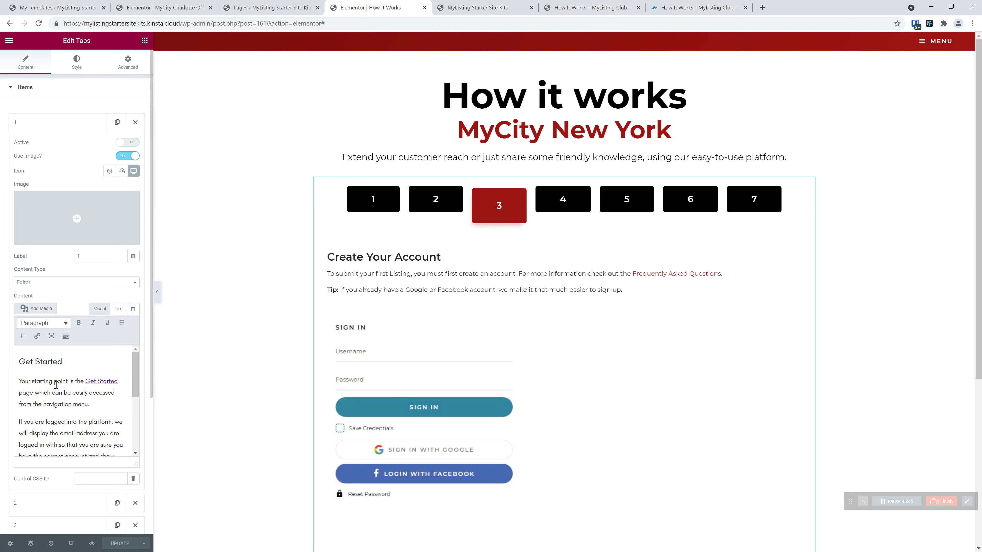
{"action": "left_click", "coordinate": [118, 309]}
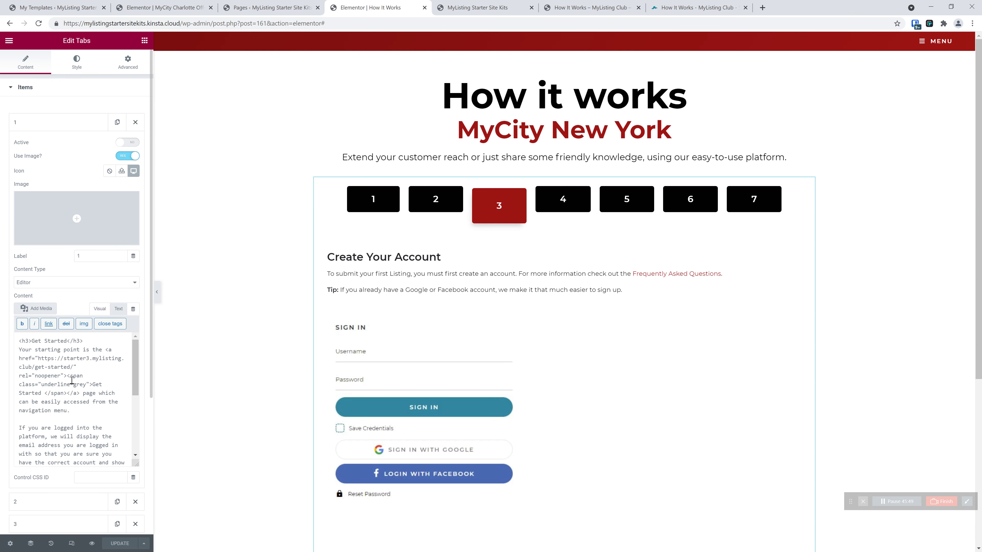
{"action": "left_click_drag", "start_coordinate": [68, 378], "coordinate": [91, 381]}
{"action": "left_click_drag", "start_coordinate": [44, 384], "coordinate": [87, 385]}
{"action": "left_click_drag", "start_coordinate": [41, 384], "coordinate": [86, 385]}
{"action": "left_click", "coordinate": [58, 393]}
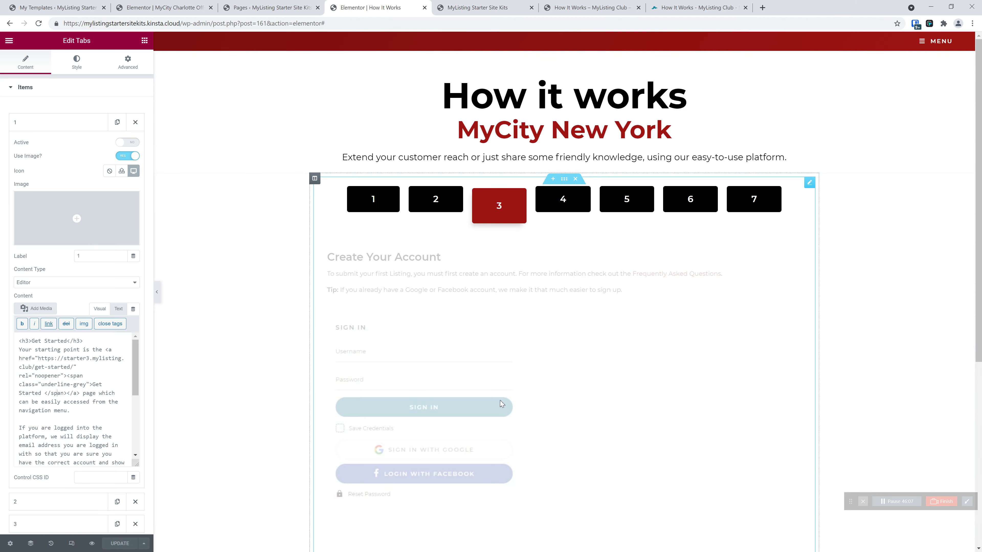
{"action": "scroll", "coordinate": [522, 325], "scroll_direction": "down", "scroll_amount": 2}
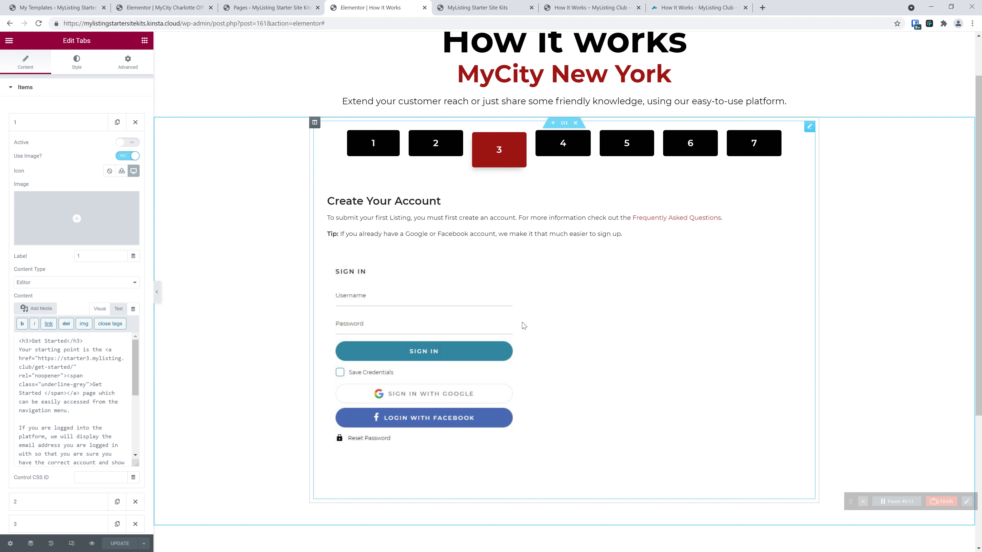
Step: Go through the first tabs of the live How It Works page to examine how the inline links look
{"action": "left_click", "coordinate": [569, 4]}
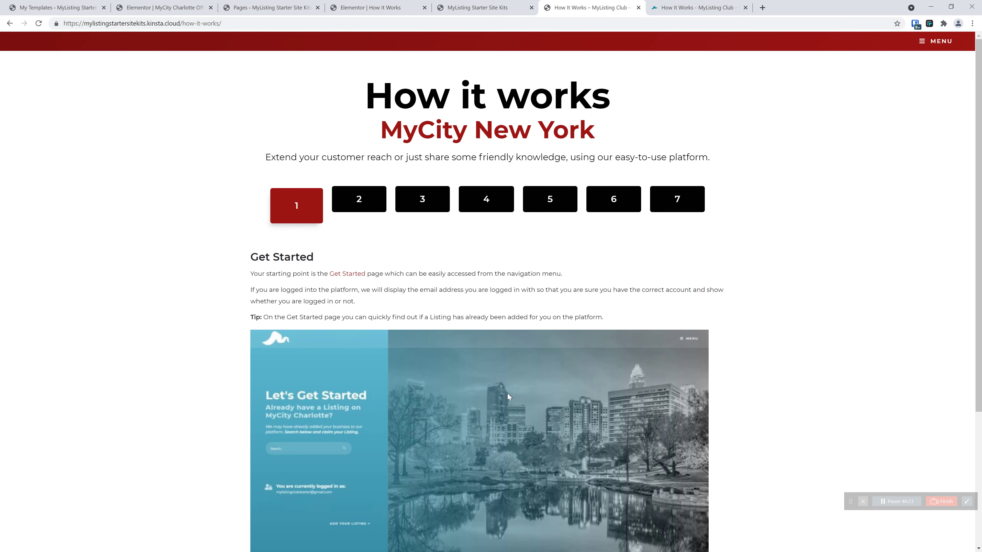
{"action": "double_click", "coordinate": [617, 324]}
{"action": "left_click", "coordinate": [510, 272]}
{"action": "left_click", "coordinate": [361, 205]}
{"action": "left_click", "coordinate": [421, 205]}
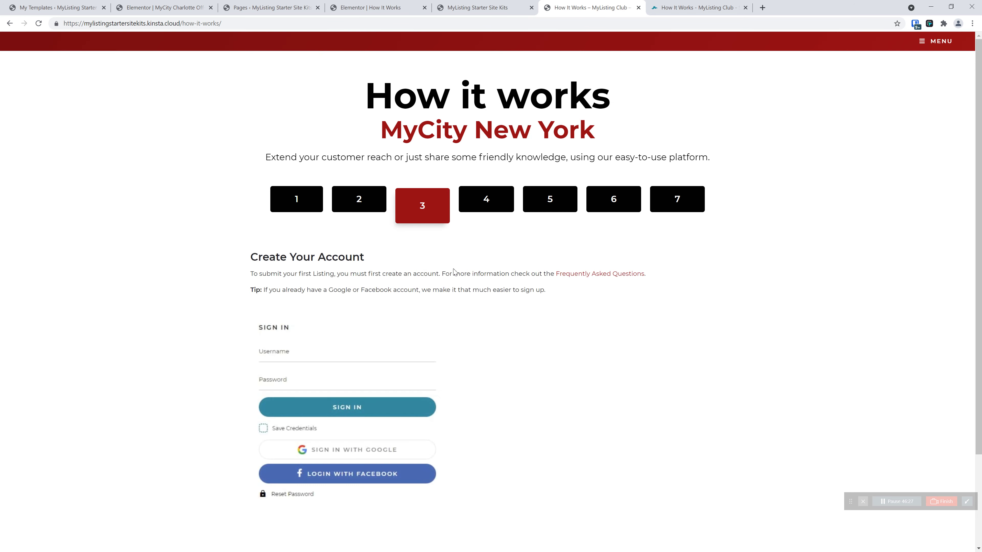
{"action": "left_click", "coordinate": [528, 205]}
{"action": "left_click", "coordinate": [479, 207]}
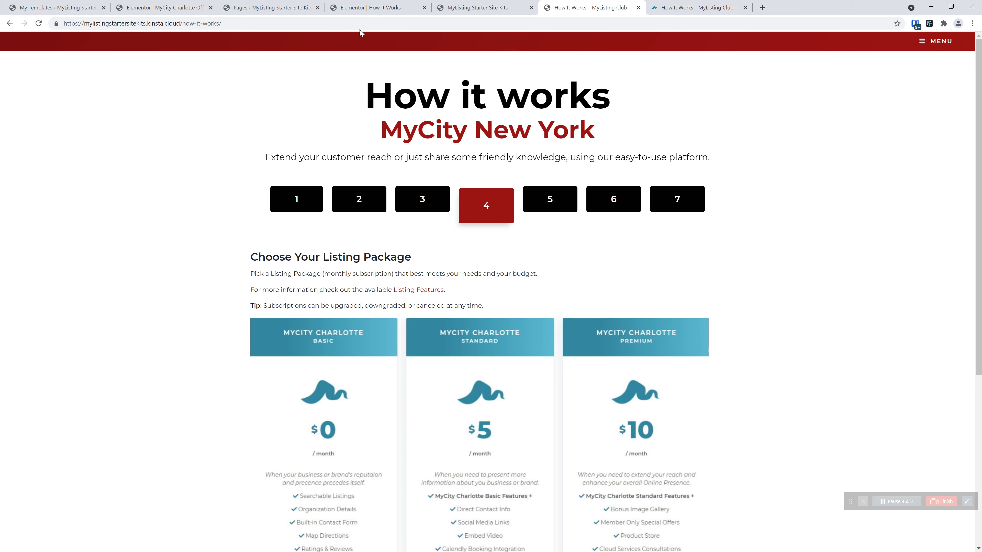
Step: Set the site-wide normal link typography weight to Bold in the editor's Site Settings
{"action": "left_click", "coordinate": [253, 10]}
{"action": "left_click", "coordinate": [325, 5]}
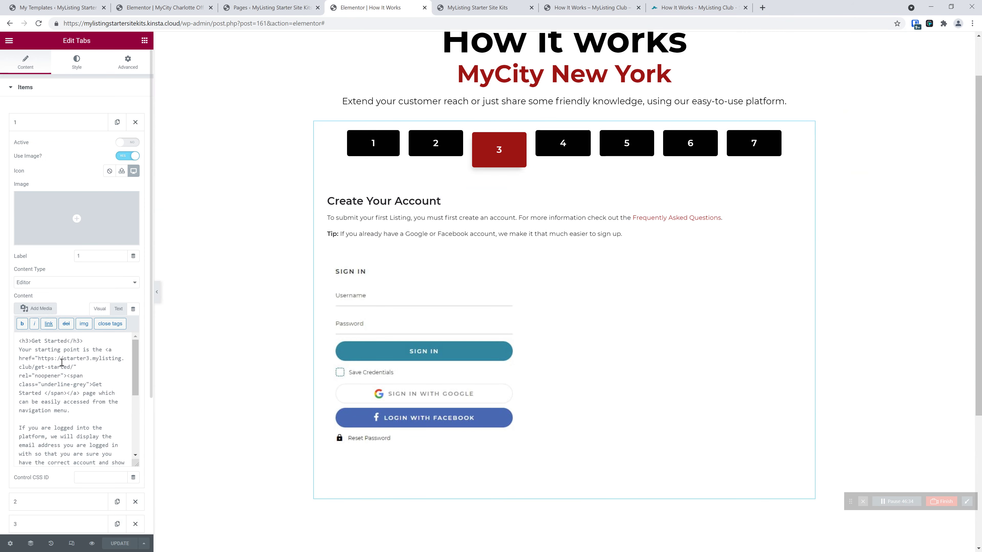
{"action": "left_click", "coordinate": [10, 42]}
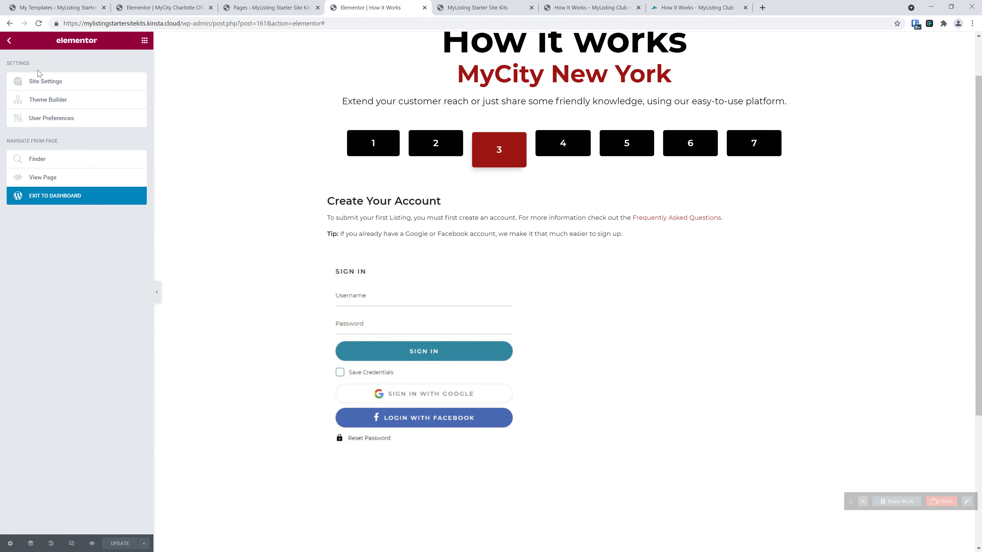
{"action": "left_click", "coordinate": [45, 82]}
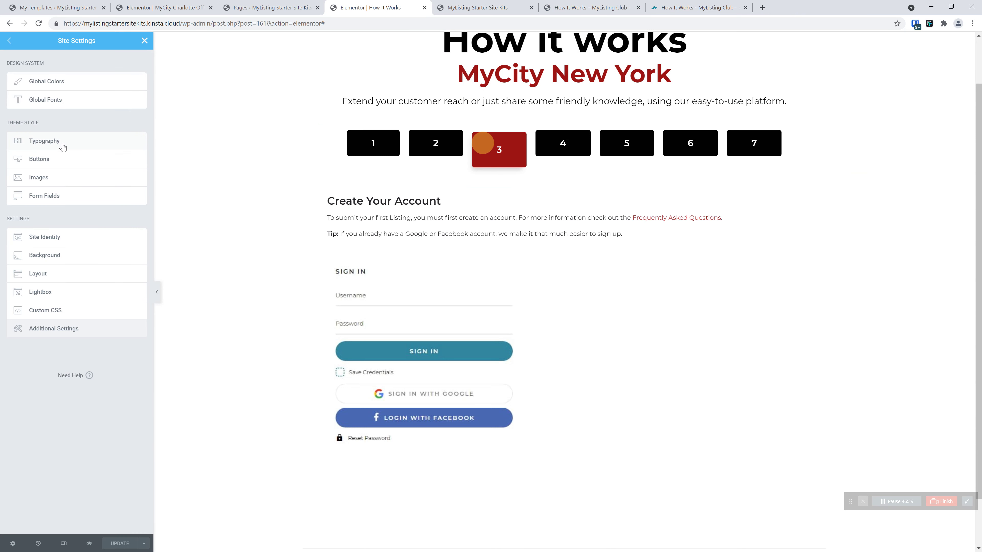
{"action": "left_click", "coordinate": [60, 142]}
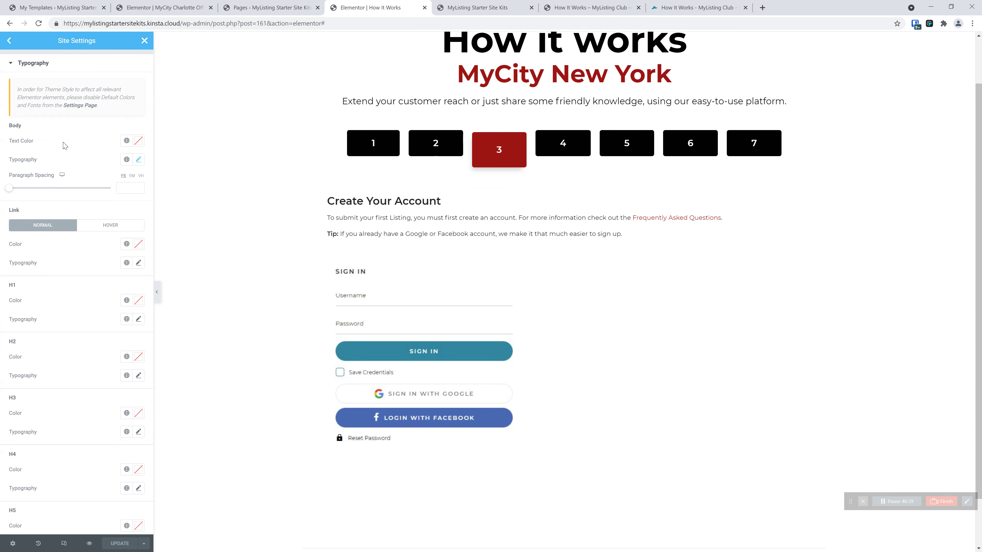
{"action": "left_click", "coordinate": [138, 263]}
{"action": "left_click", "coordinate": [82, 350]}
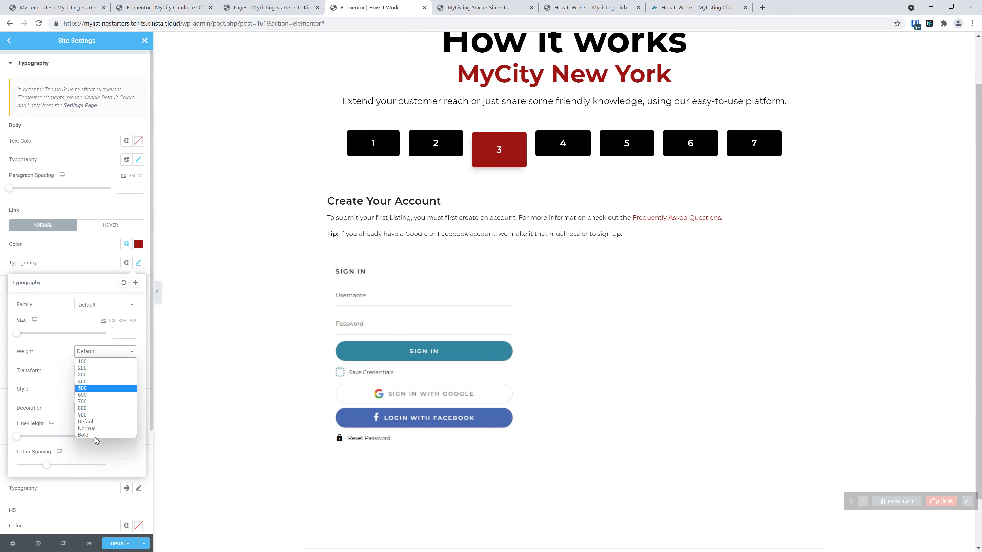
{"action": "left_click", "coordinate": [103, 435]}
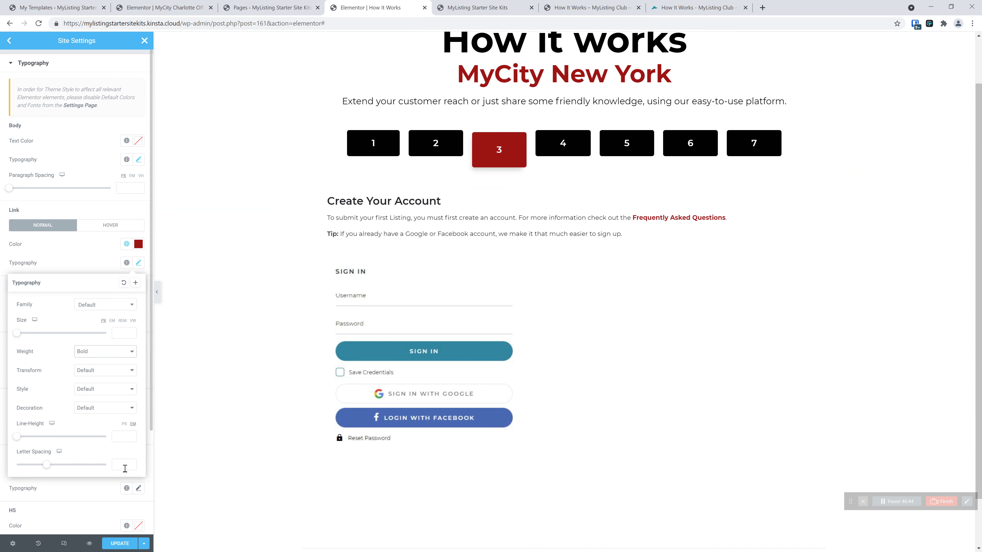
Step: Check the Get Started link in the first tab of the page preview, save the site settings and close them
{"action": "left_click", "coordinate": [381, 144]}
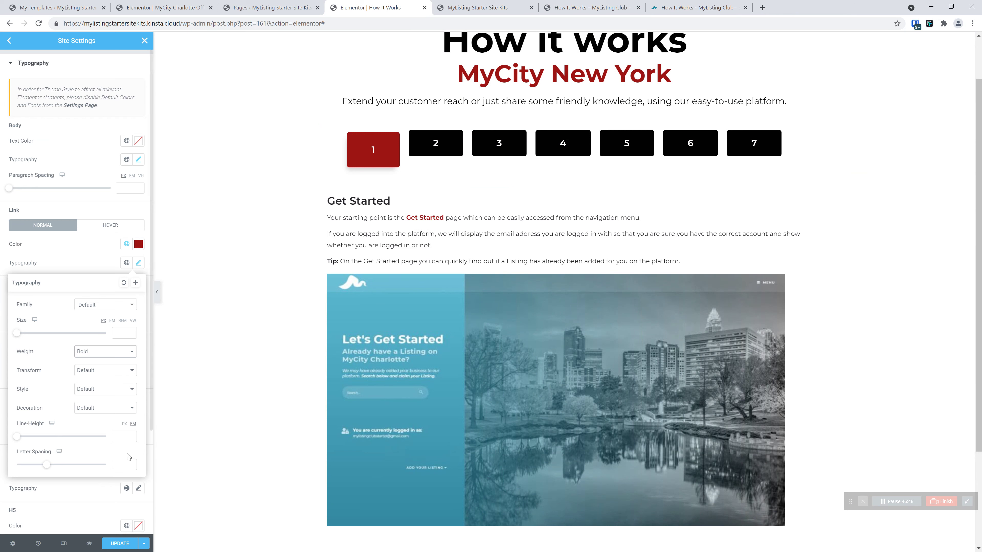
{"action": "left_click", "coordinate": [117, 543]}
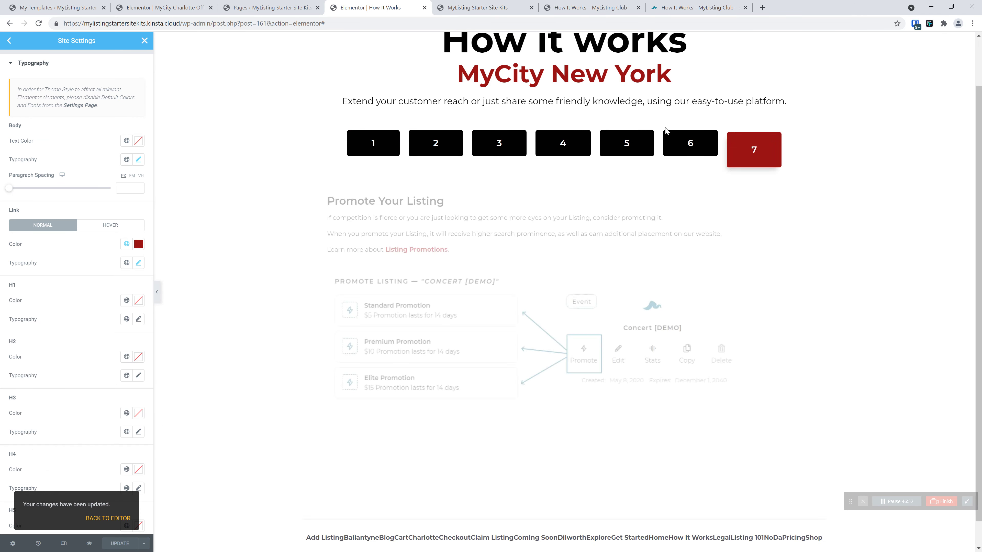
{"action": "left_click", "coordinate": [144, 40]}
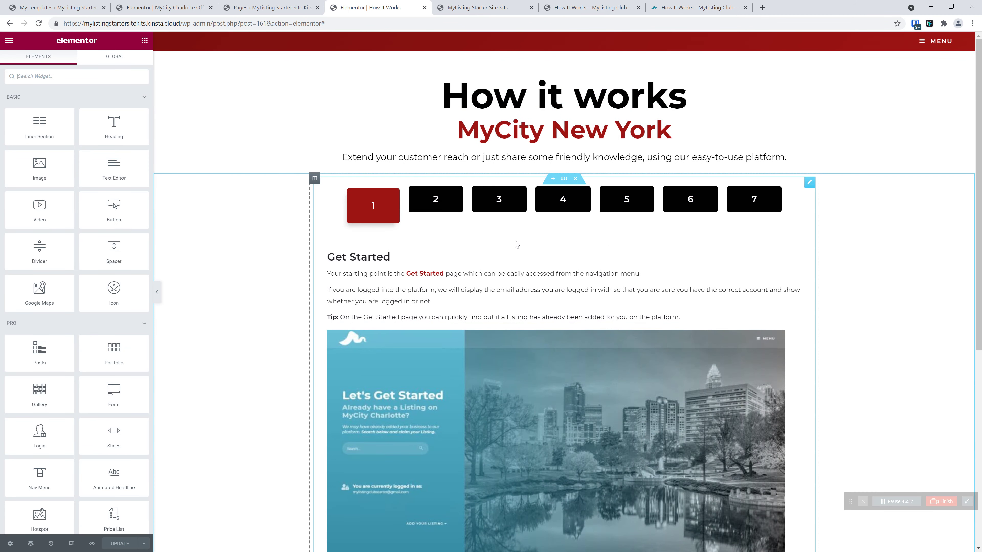
{"action": "scroll", "coordinate": [526, 255], "scroll_direction": "down", "scroll_amount": 5}
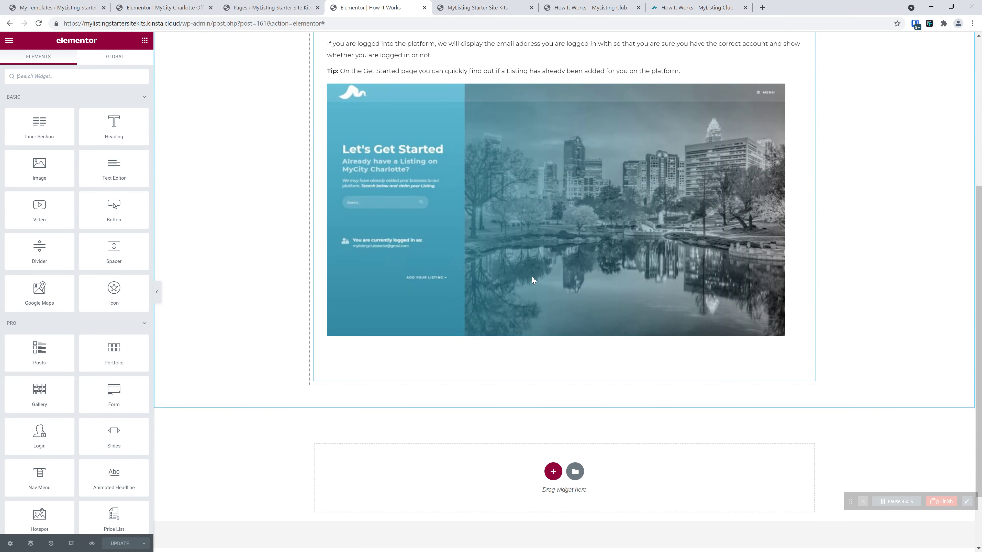
{"action": "scroll", "coordinate": [531, 276], "scroll_direction": "up", "scroll_amount": 5}
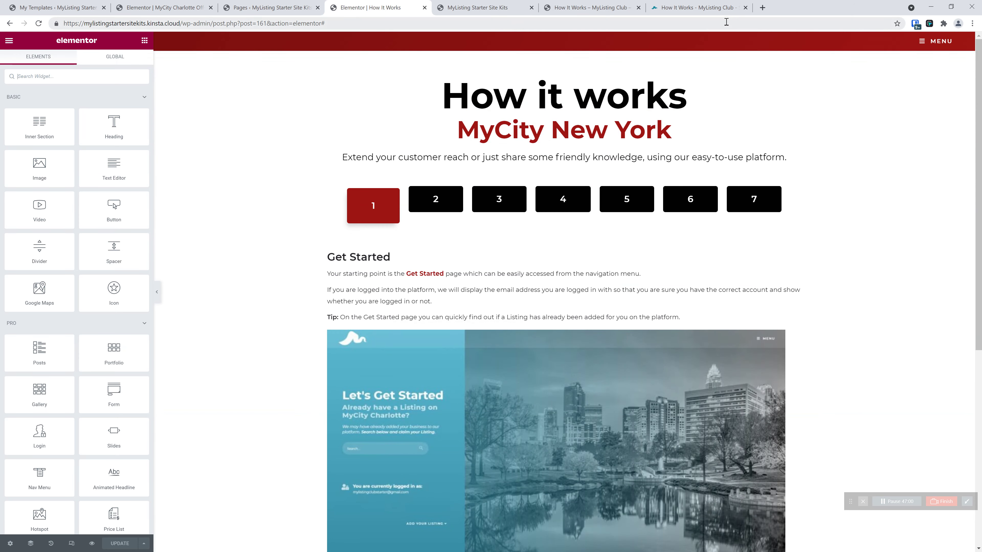
Step: Examine the first and seventh tabs and the slide-out navigation menu of the live How It Works page
{"action": "left_click", "coordinate": [695, 8]}
{"action": "key", "text": "ctrl+shift+Tab"}
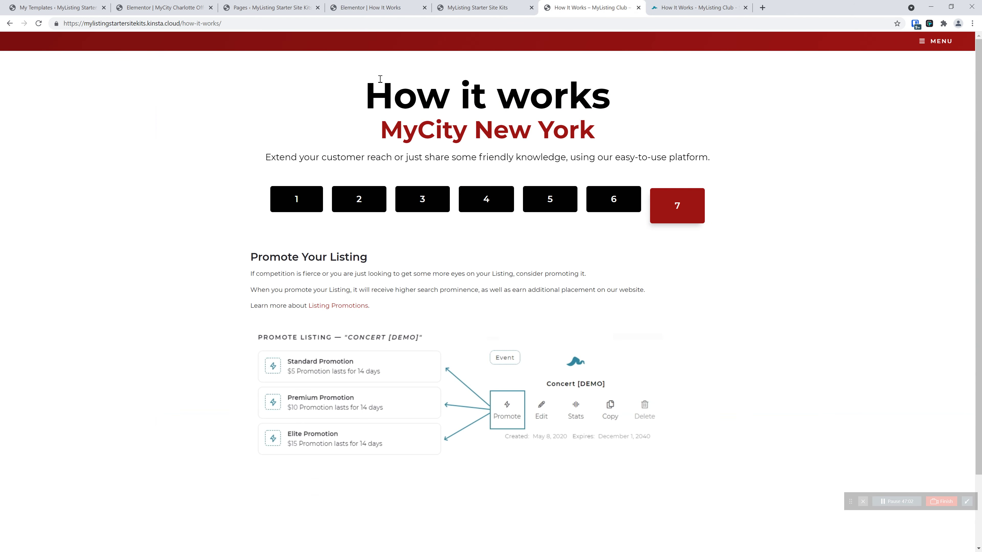
{"action": "left_click", "coordinate": [308, 211]}
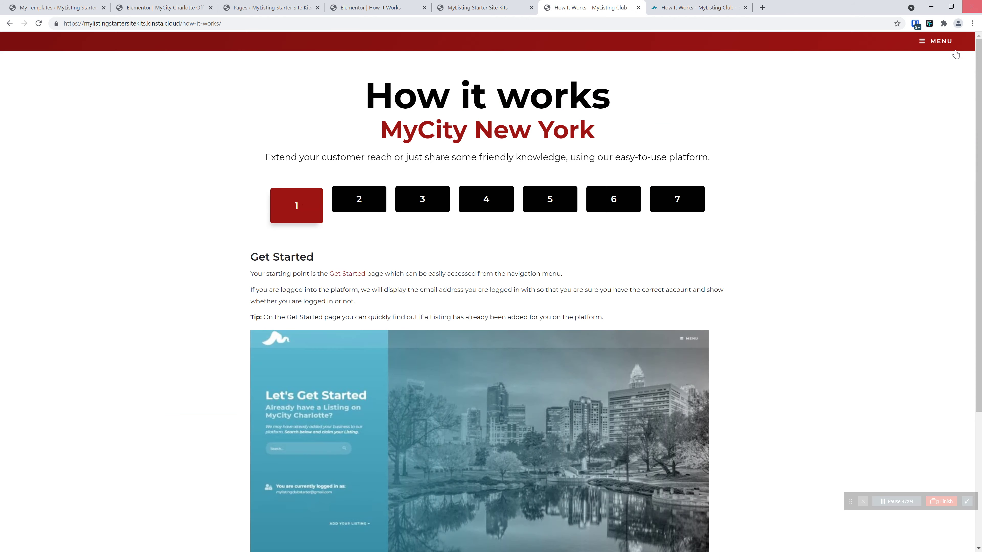
{"action": "left_click", "coordinate": [943, 42]}
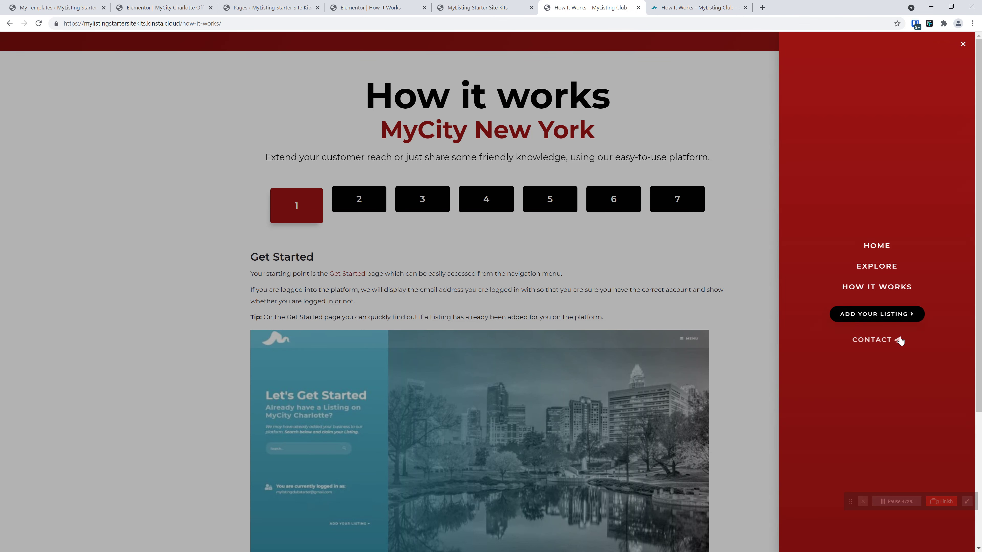
{"action": "left_click", "coordinate": [734, 266]}
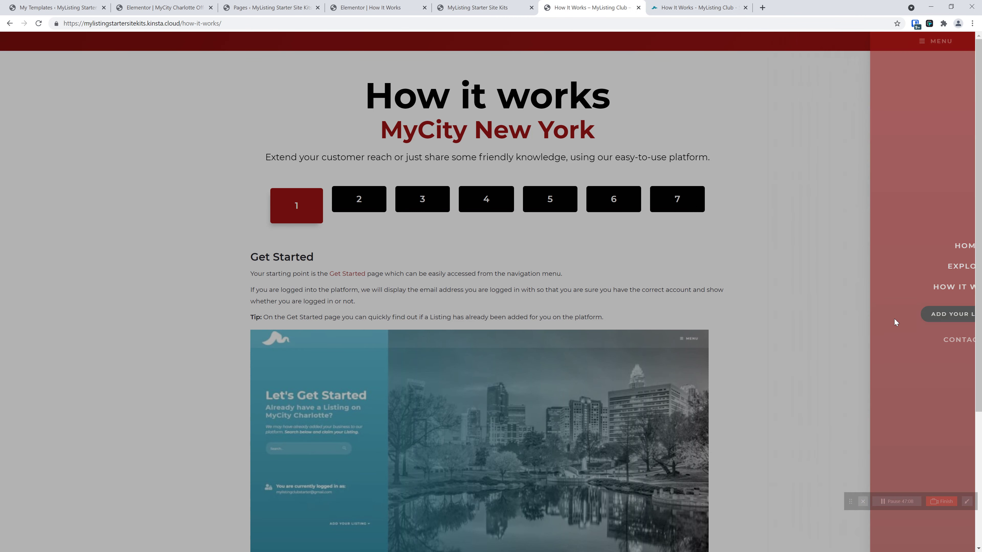
{"action": "scroll", "coordinate": [782, 402], "scroll_direction": "down", "scroll_amount": 4}
{"action": "scroll", "coordinate": [774, 405], "scroll_direction": "up", "scroll_amount": 4}
{"action": "left_click", "coordinate": [700, 194]}
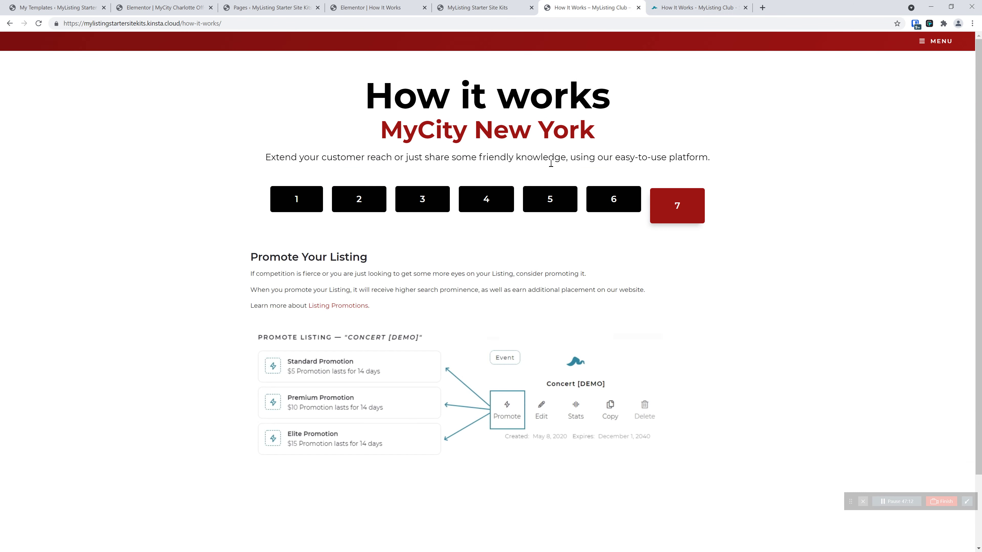
Step: Close all browser tabs except the WordPress Pages list
{"action": "left_click", "coordinate": [638, 7]}
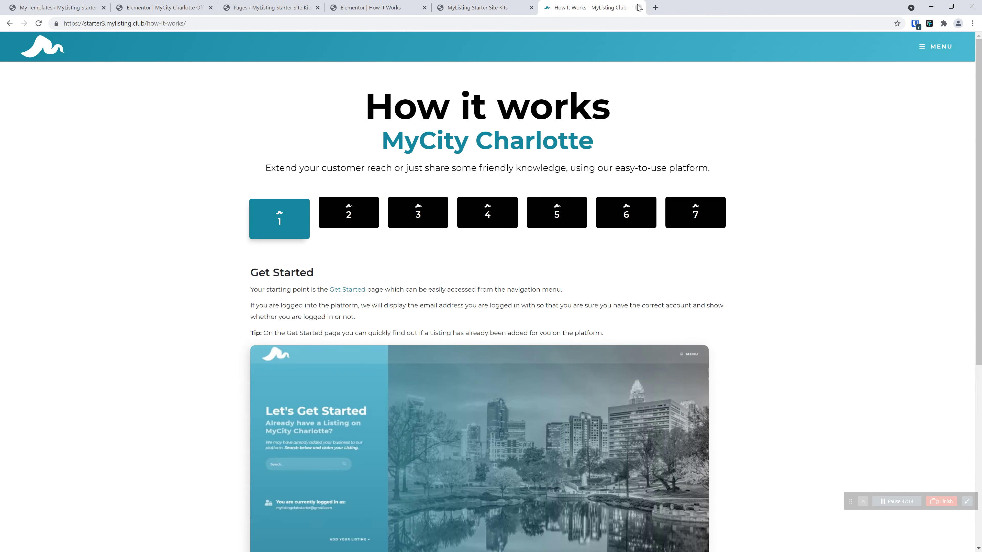
{"action": "left_click", "coordinate": [638, 7]}
{"action": "left_click", "coordinate": [530, 7]}
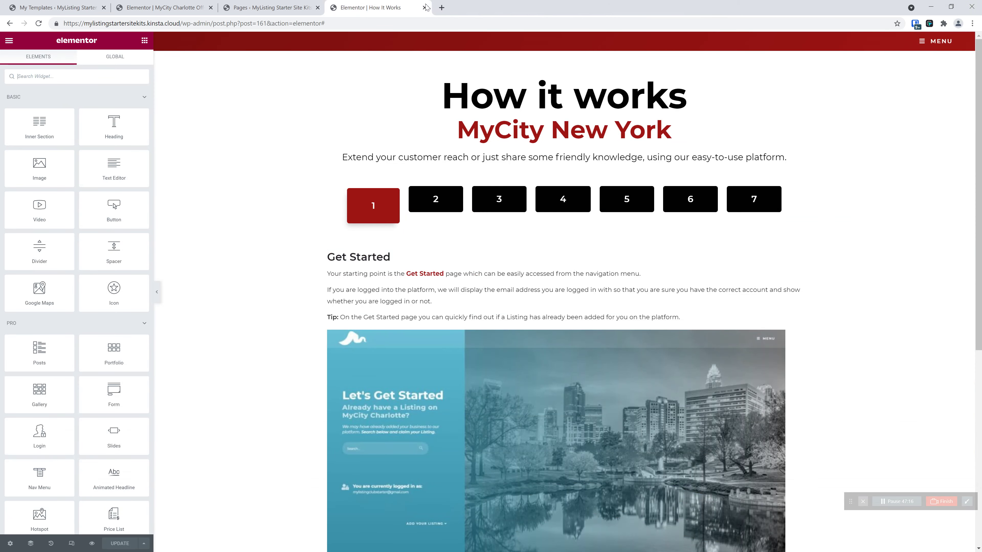
{"action": "left_click", "coordinate": [426, 7]}
{"action": "left_click", "coordinate": [210, 11]}
{"action": "left_click", "coordinate": [210, 8]}
{"action": "left_click", "coordinate": [77, 7]}
{"action": "left_click", "coordinate": [104, 7]}
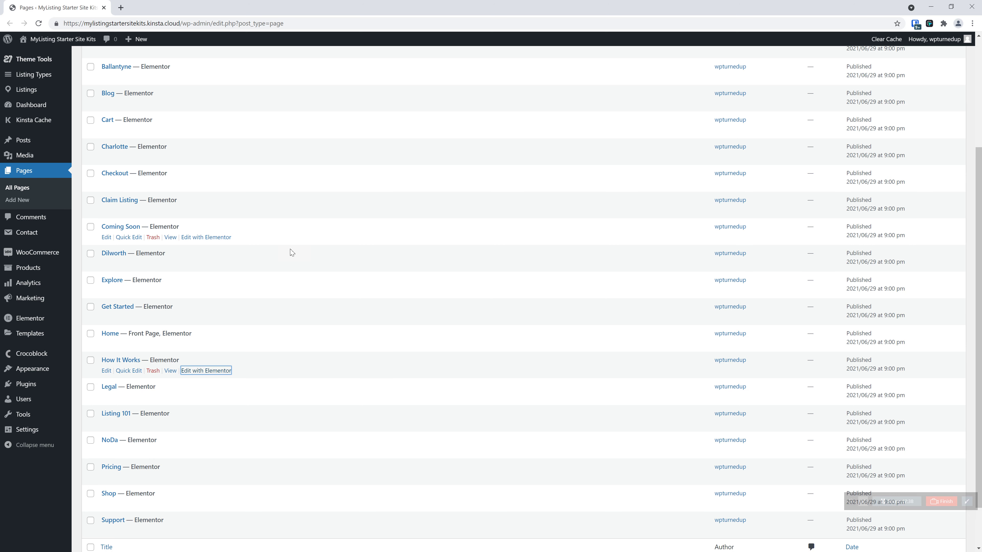
{"action": "scroll", "coordinate": [261, 483], "scroll_direction": "up", "scroll_amount": 4}
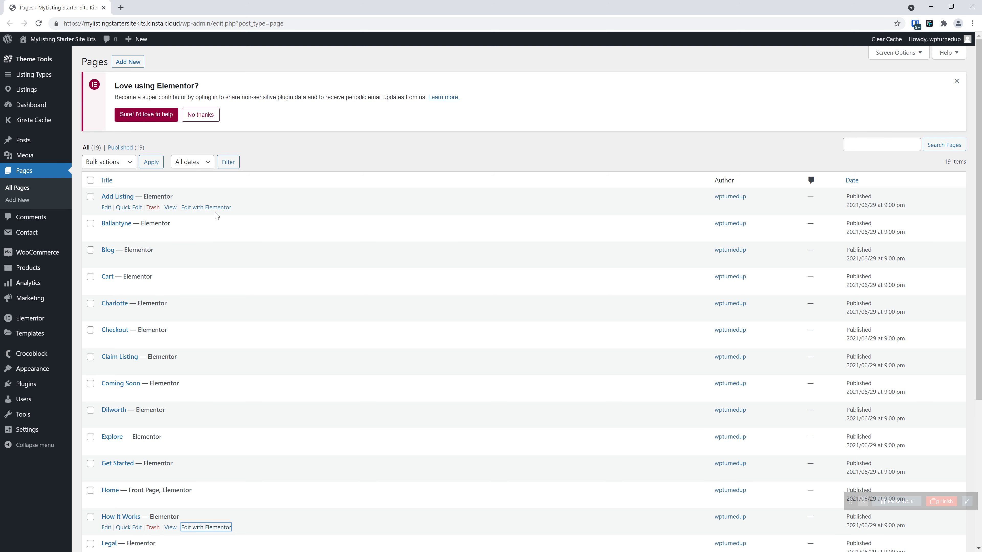
{"action": "scroll", "coordinate": [213, 224], "scroll_direction": "down", "scroll_amount": 3}
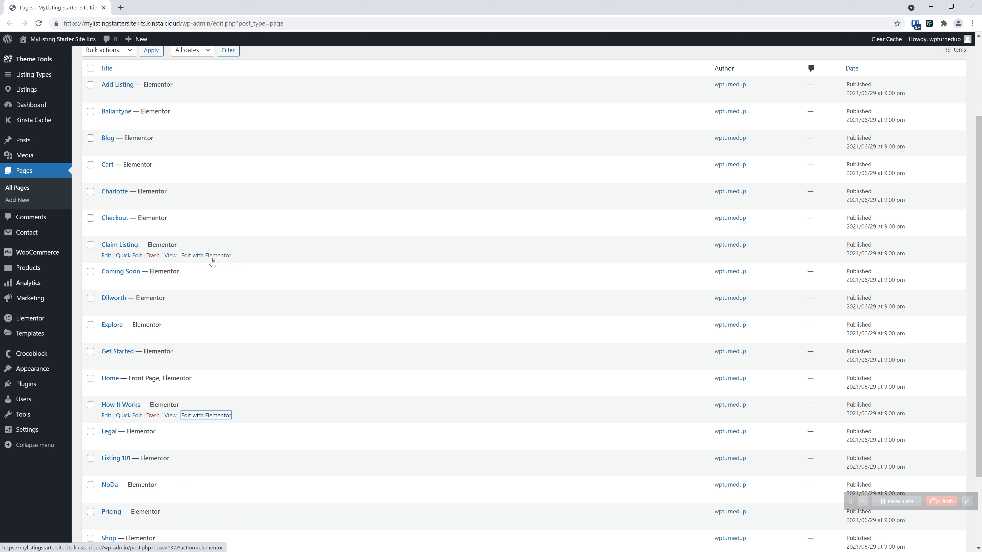
{"action": "scroll", "coordinate": [537, 199], "scroll_direction": "up", "scroll_amount": 3}
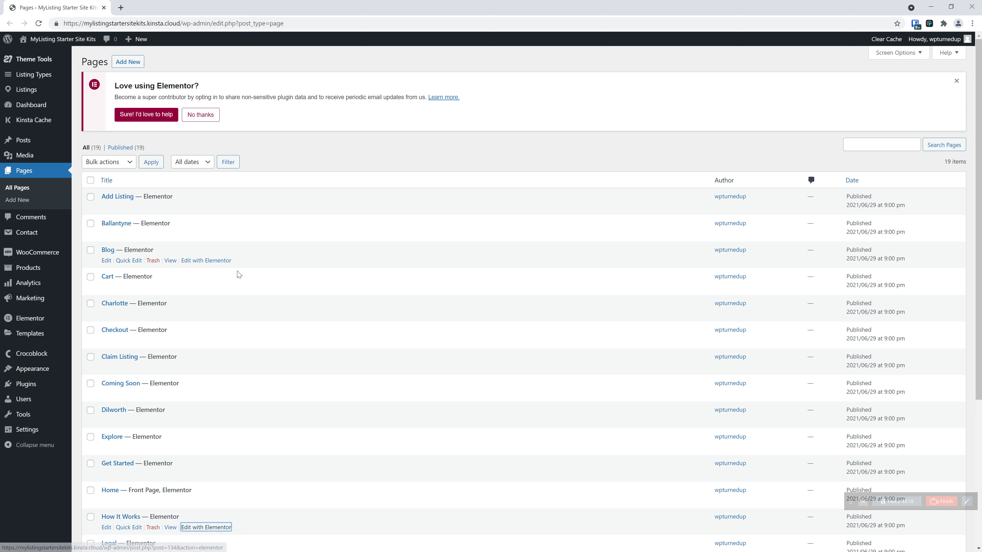
Step: Show Elementor's Experiments settings to check the Import Export Template Kit feature
{"action": "mouse_move", "coordinate": [39, 323]}
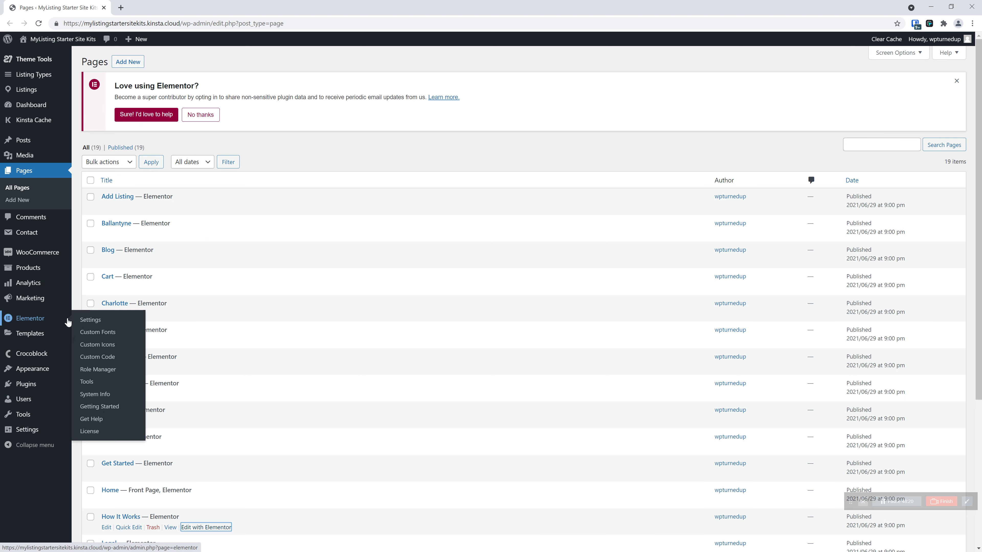
{"action": "left_click", "coordinate": [86, 320]}
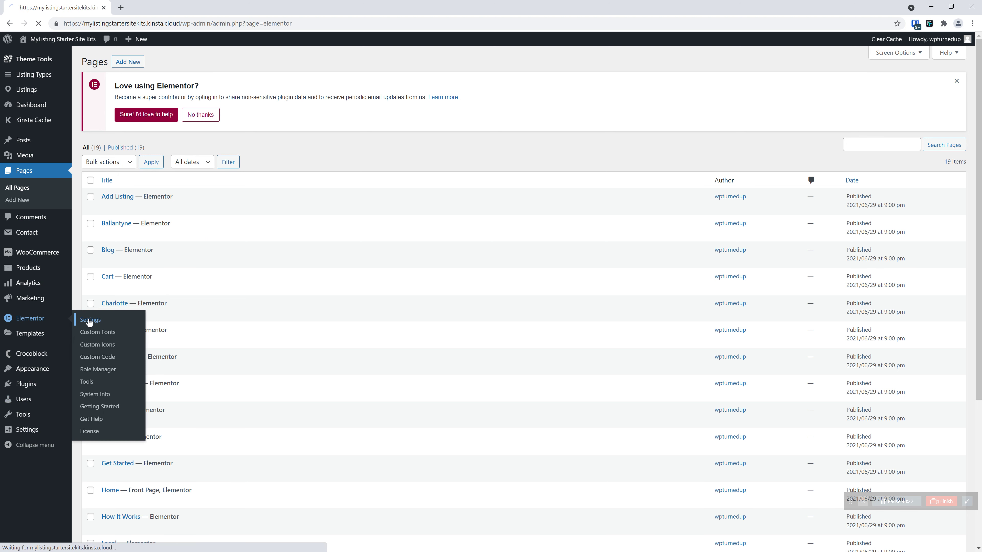
{"action": "left_click", "coordinate": [259, 155]}
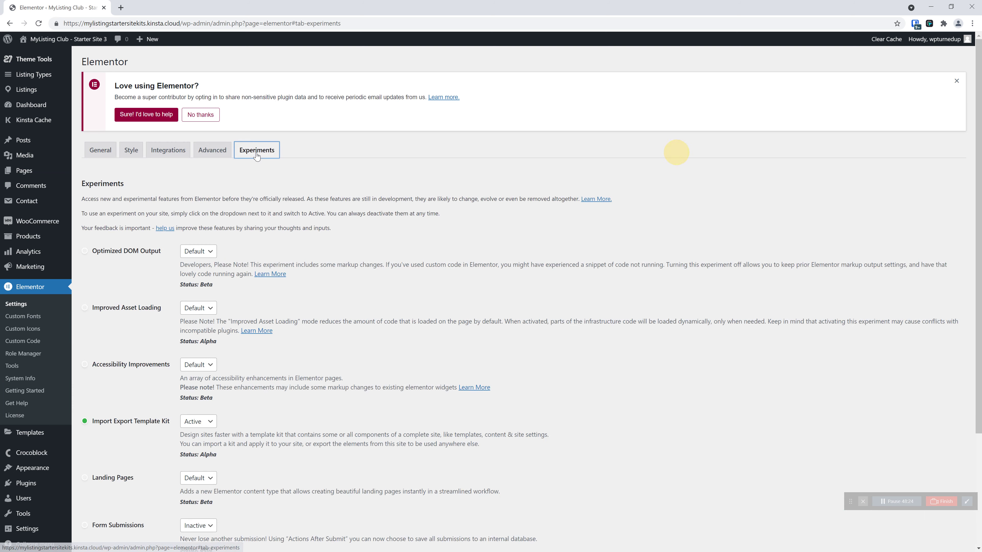
Step: Import the Basecamp Starter Site Kit zip as an Elementor template kit
{"action": "left_click", "coordinate": [12, 365]}
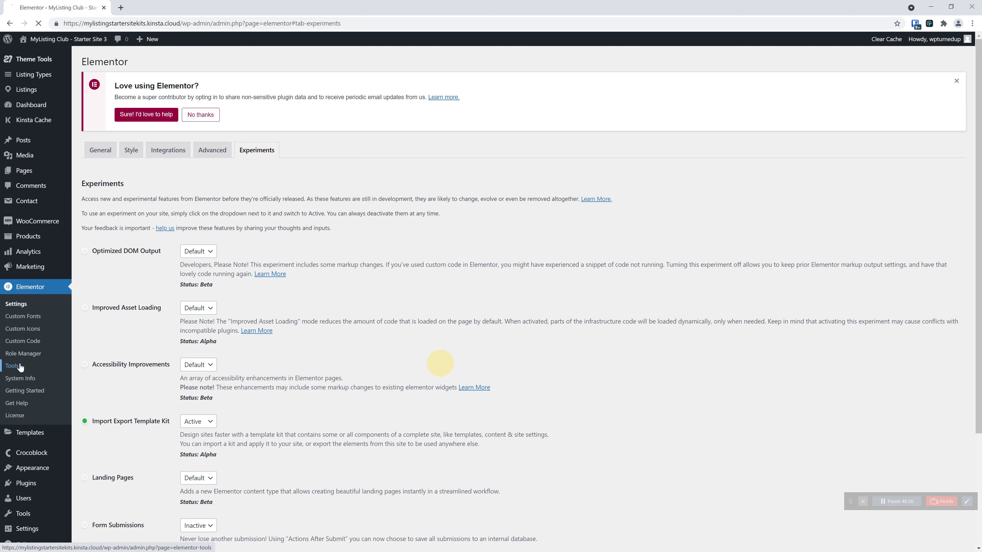
{"action": "left_click", "coordinate": [321, 151]}
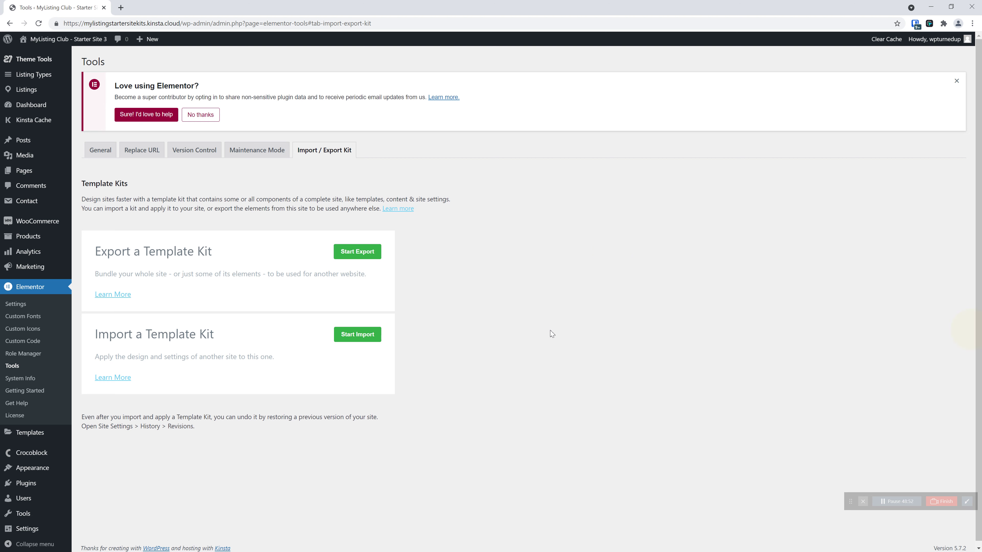
{"action": "left_click", "coordinate": [357, 335]}
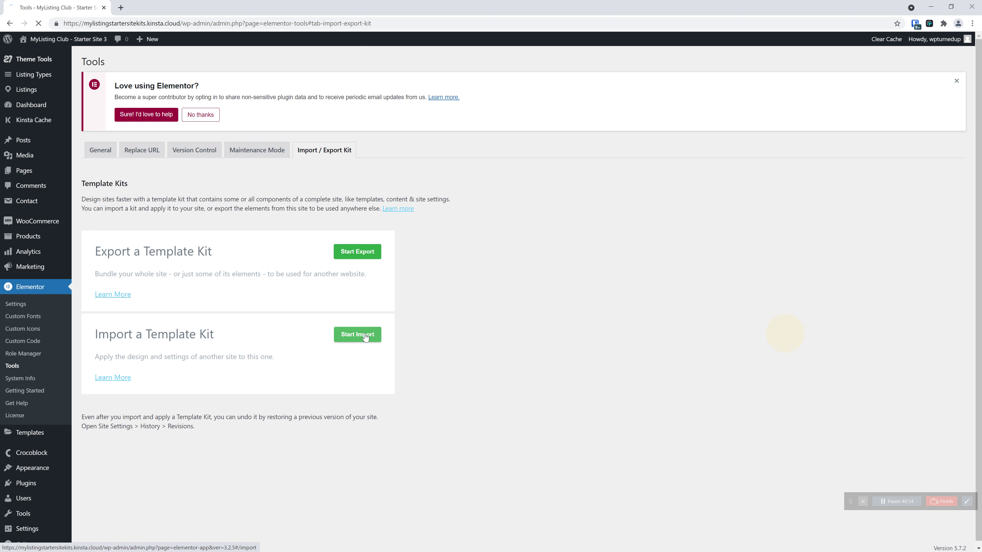
{"action": "left_click", "coordinate": [478, 306]}
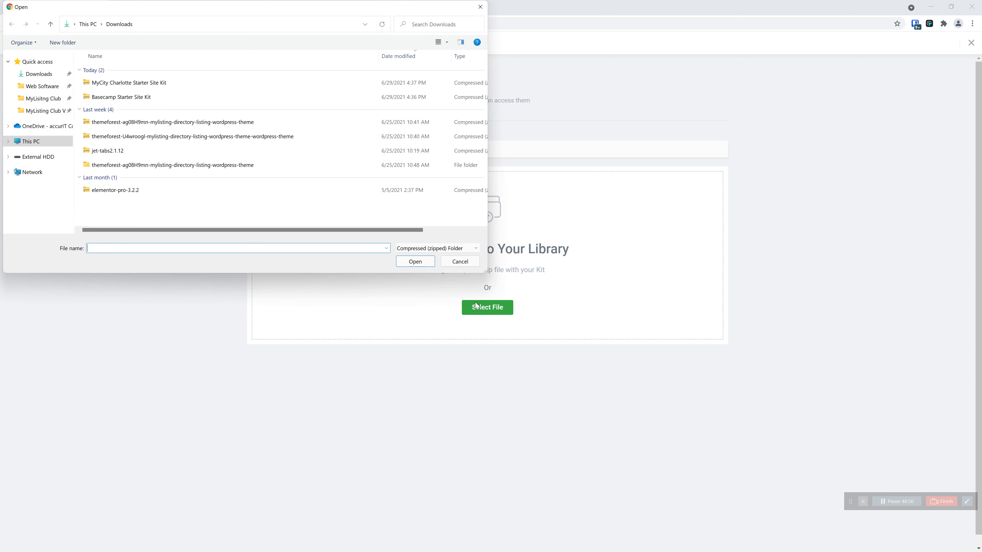
{"action": "double_click", "coordinate": [146, 100]}
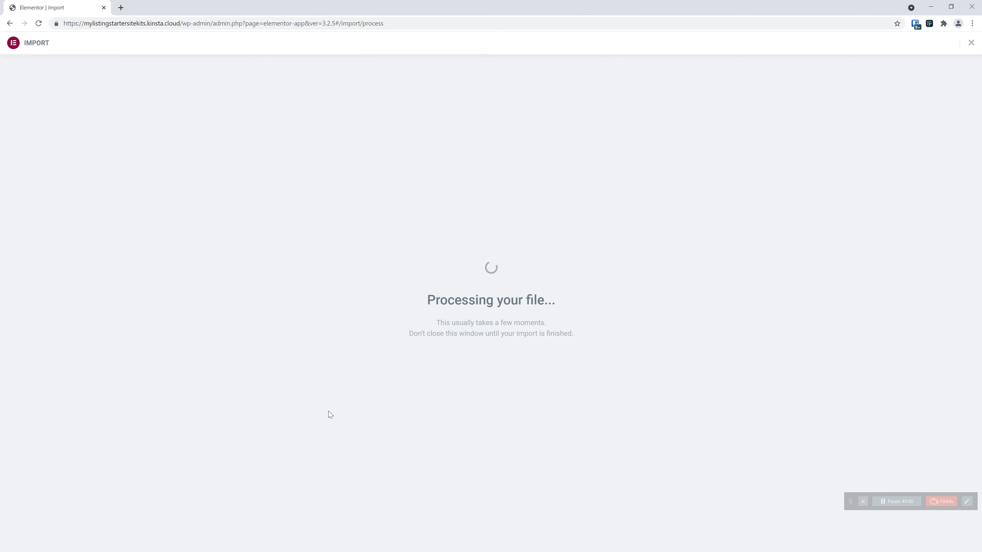
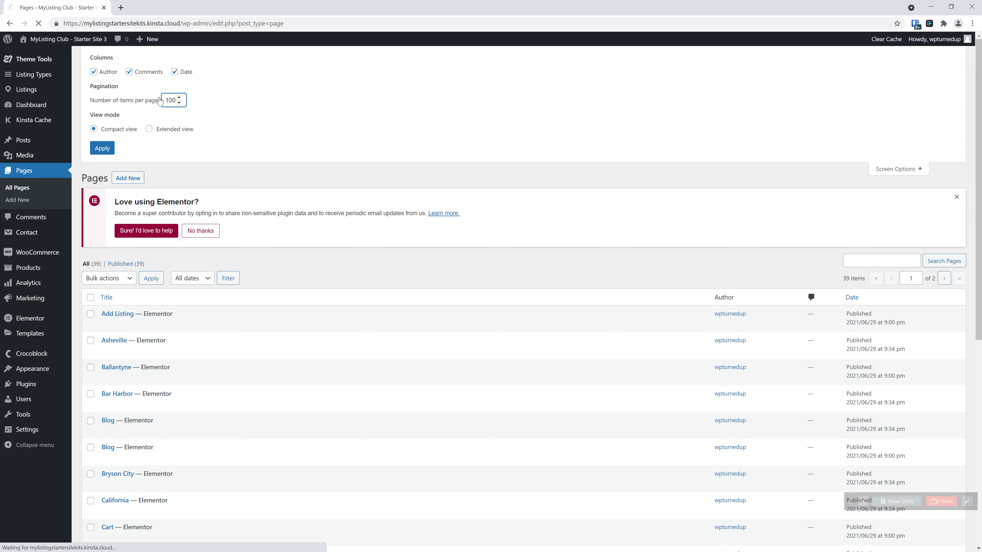
Step: Look through the full Pages list for the newly imported pages and duplicate titles
{"action": "scroll", "coordinate": [260, 200], "scroll_direction": "down", "scroll_amount": 3}
{"action": "scroll", "coordinate": [260, 200], "scroll_direction": "down", "scroll_amount": 5}
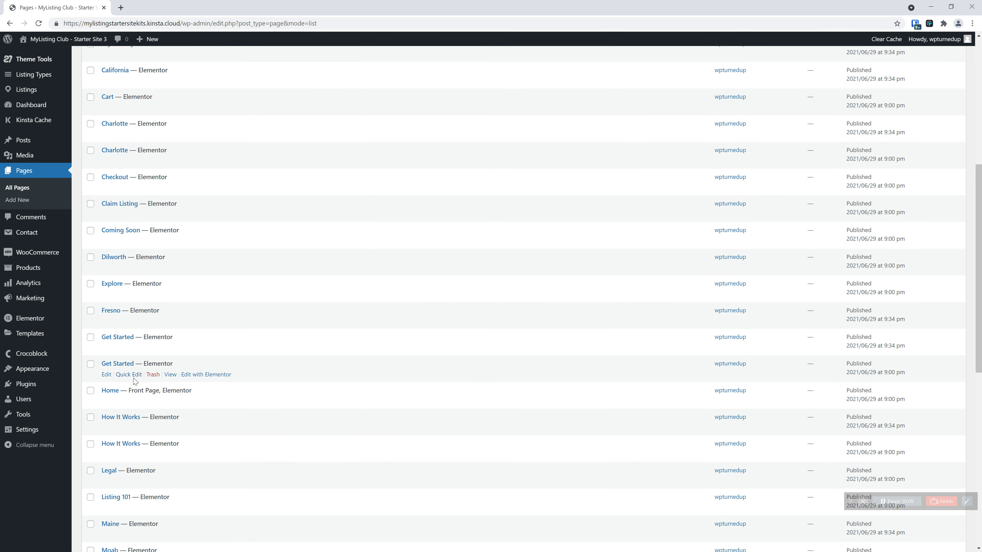
{"action": "scroll", "coordinate": [302, 261], "scroll_direction": "down", "scroll_amount": 2}
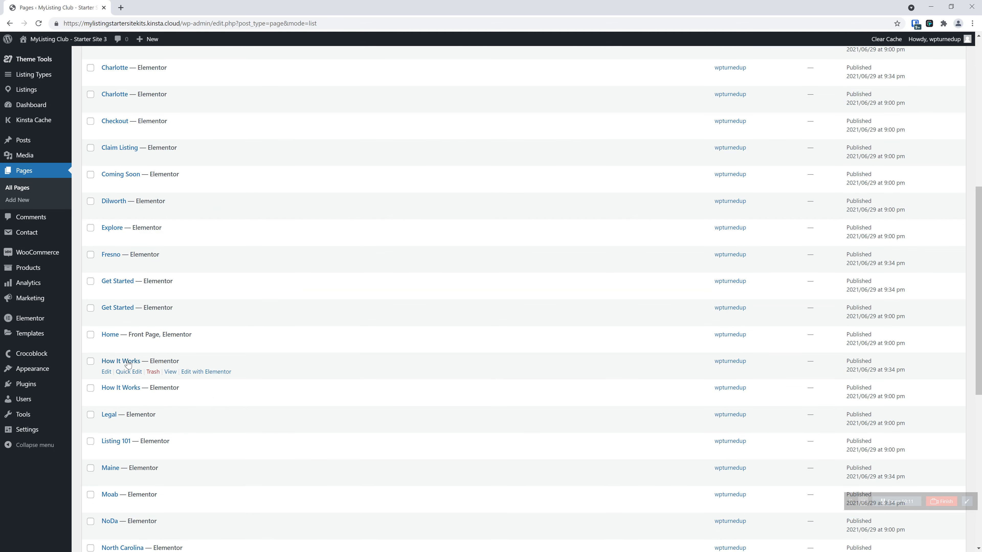
{"action": "scroll", "coordinate": [206, 312], "scroll_direction": "down", "scroll_amount": 6}
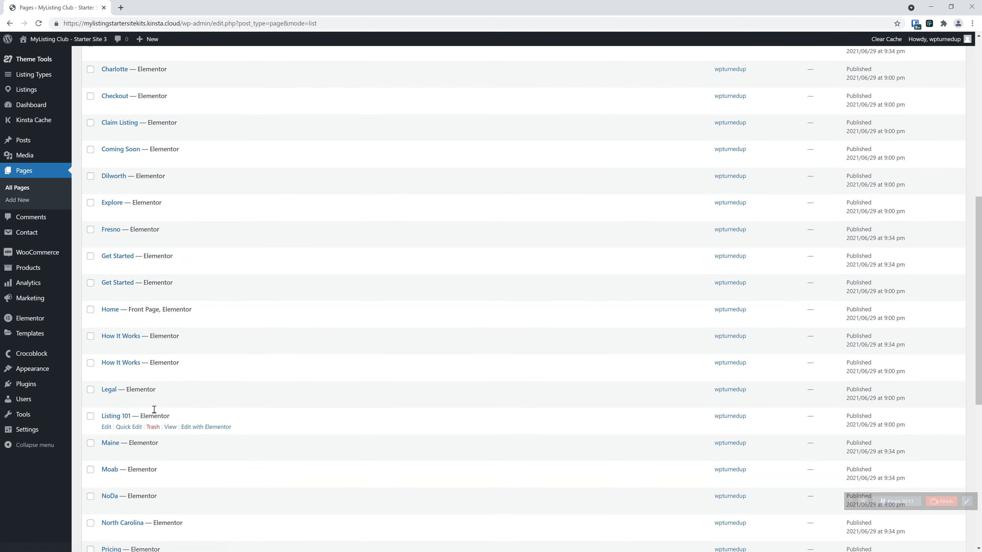
{"action": "scroll", "coordinate": [149, 403], "scroll_direction": "down", "scroll_amount": 3}
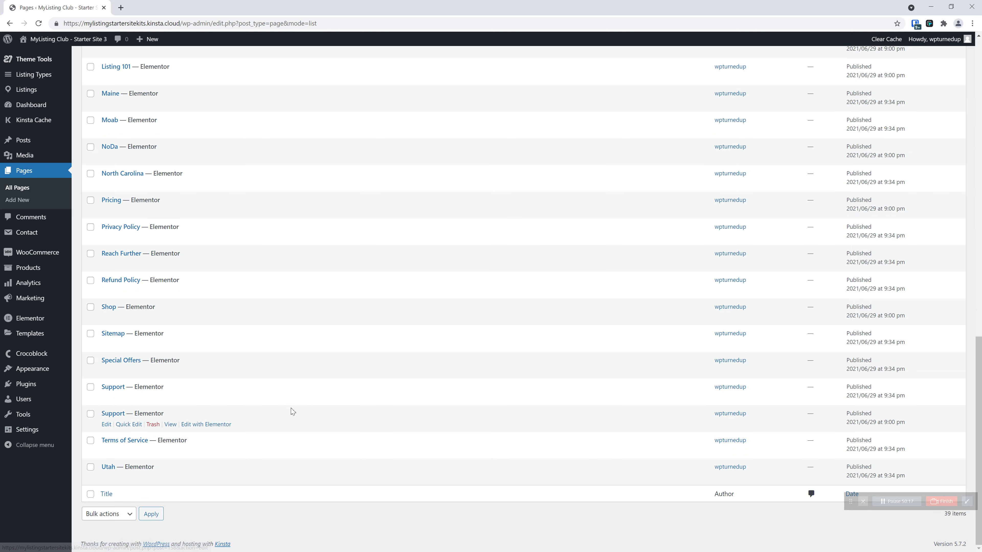
Step: Check the slug of the Get Started page published at 9:34 pm in Quick Edit, and cancel without saving
{"action": "scroll", "coordinate": [294, 410], "scroll_direction": "up", "scroll_amount": 1}
{"action": "scroll", "coordinate": [181, 288], "scroll_direction": "up", "scroll_amount": 6}
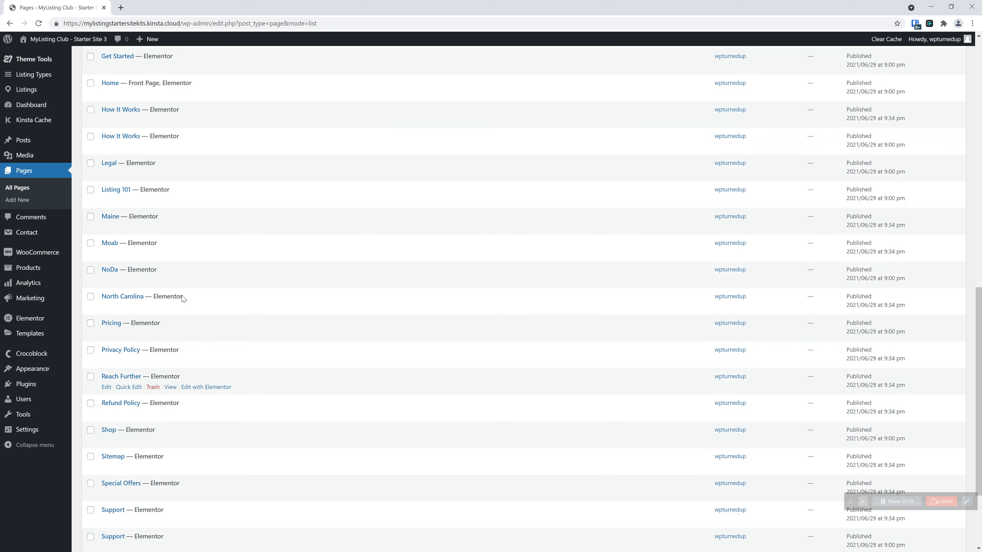
{"action": "scroll", "coordinate": [151, 271], "scroll_direction": "up", "scroll_amount": 2}
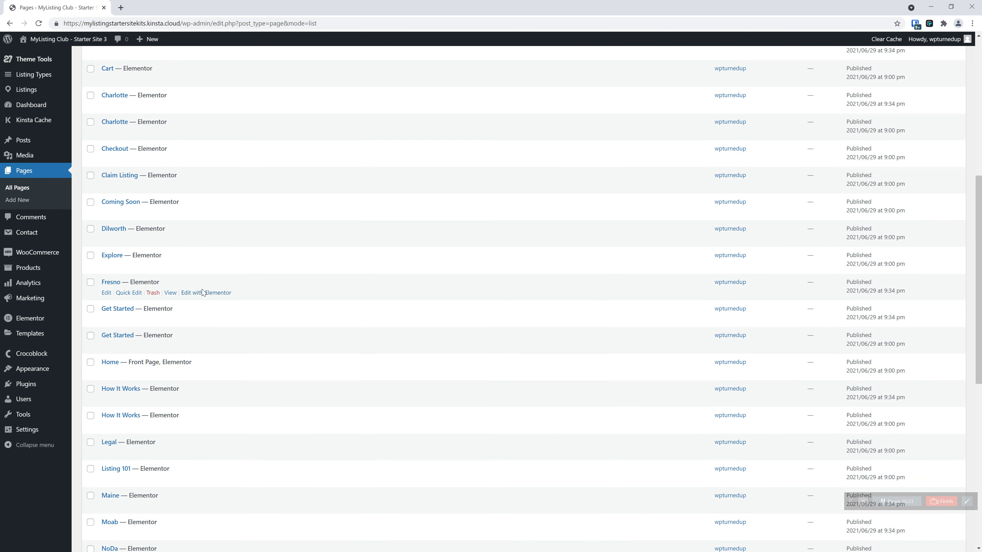
{"action": "scroll", "coordinate": [173, 278], "scroll_direction": "down", "scroll_amount": 2}
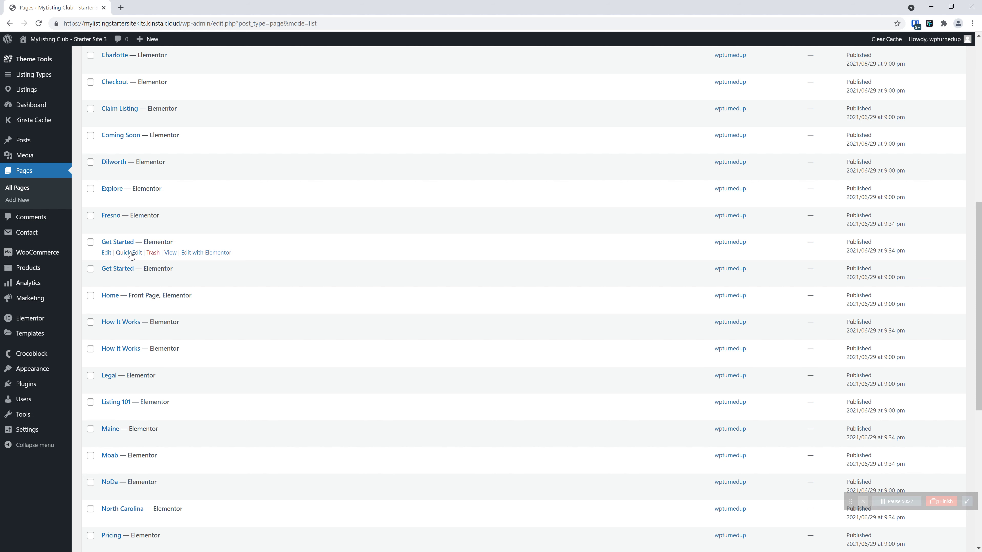
{"action": "left_click", "coordinate": [129, 253]}
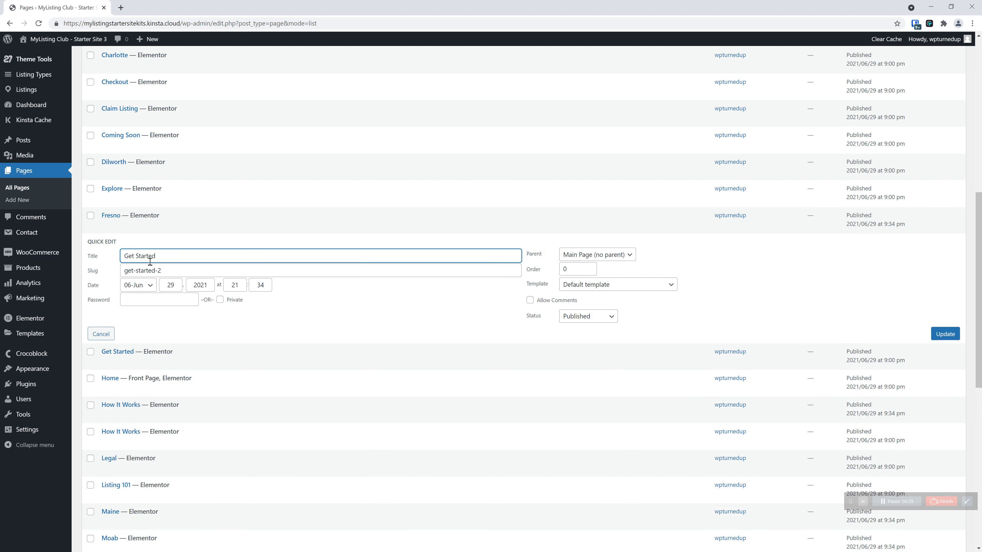
{"action": "left_click_drag", "start_coordinate": [166, 270], "coordinate": [115, 276]}
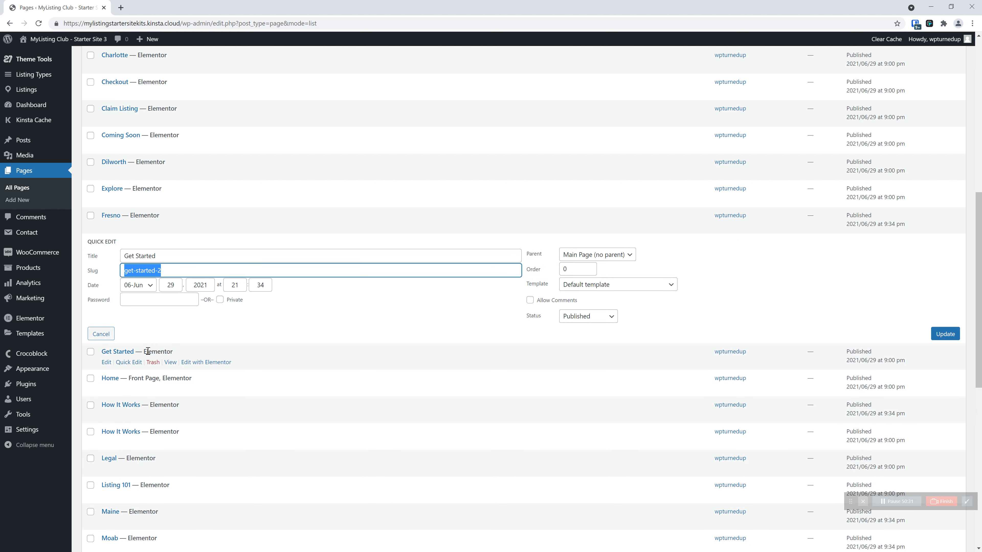
{"action": "left_click", "coordinate": [101, 333]}
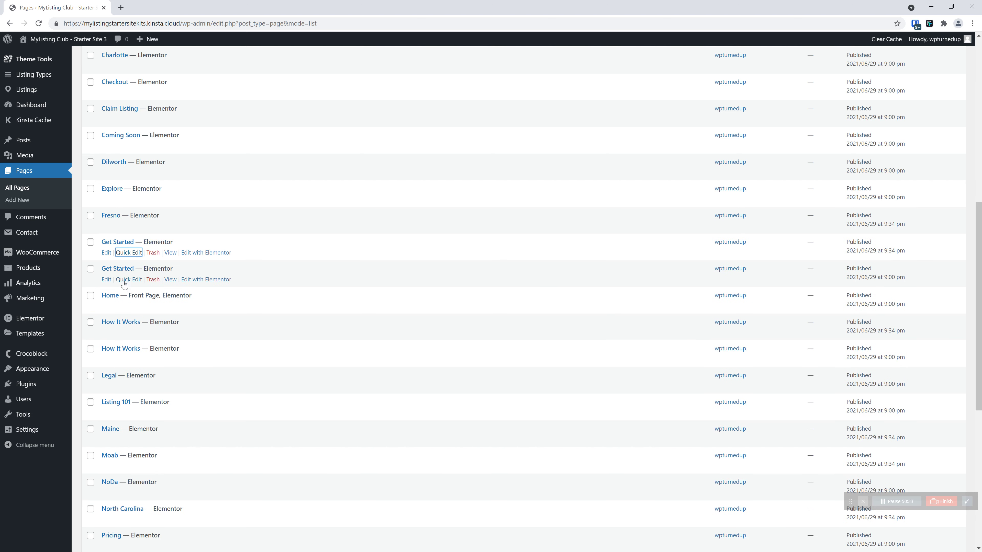
Step: Check the slug of the original Get Started page published at 9:00 pm in Quick Edit, and cancel without saving
{"action": "left_click", "coordinate": [123, 280]}
{"action": "left_click_drag", "start_coordinate": [166, 300], "coordinate": [119, 303]}
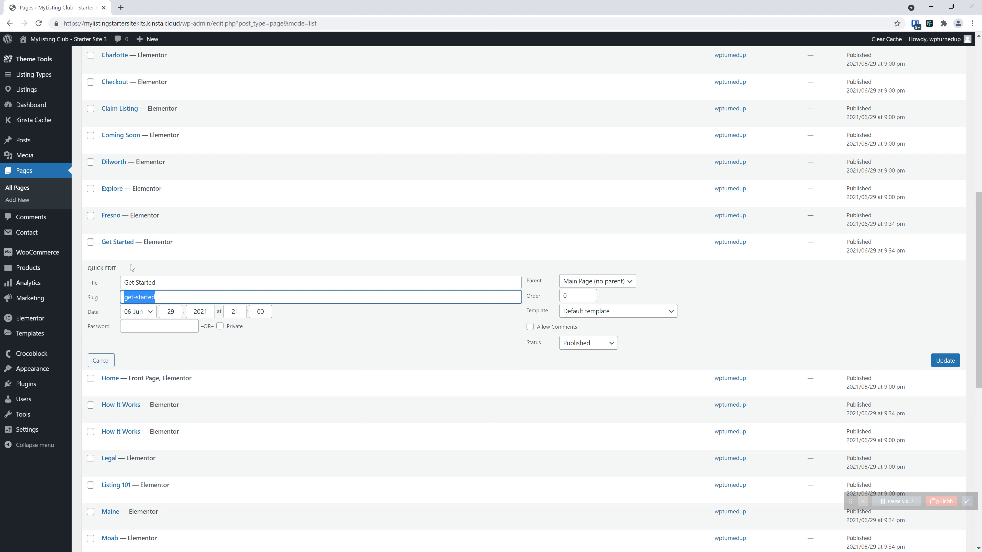
{"action": "left_click", "coordinate": [101, 361]}
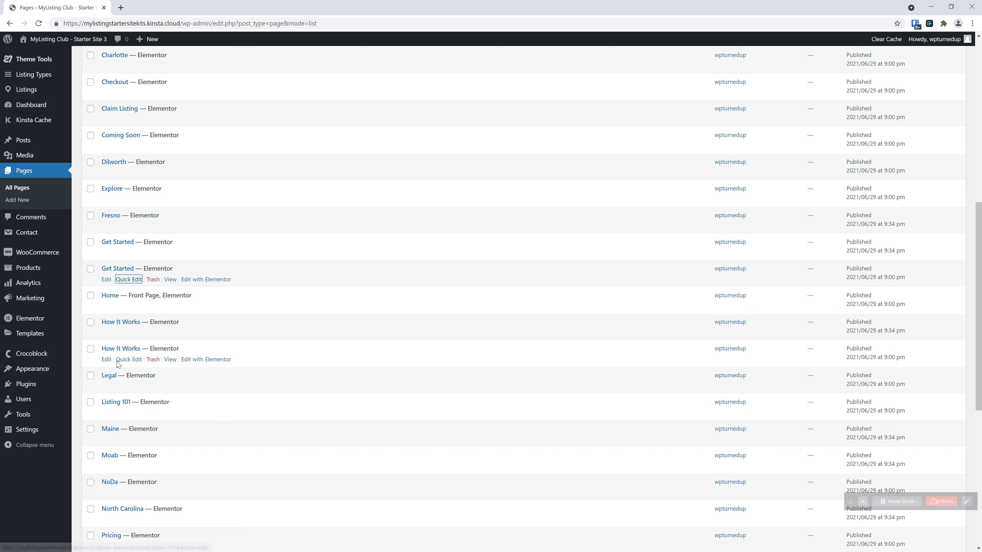
{"action": "left_click", "coordinate": [138, 284]}
{"action": "left_click", "coordinate": [167, 295]}
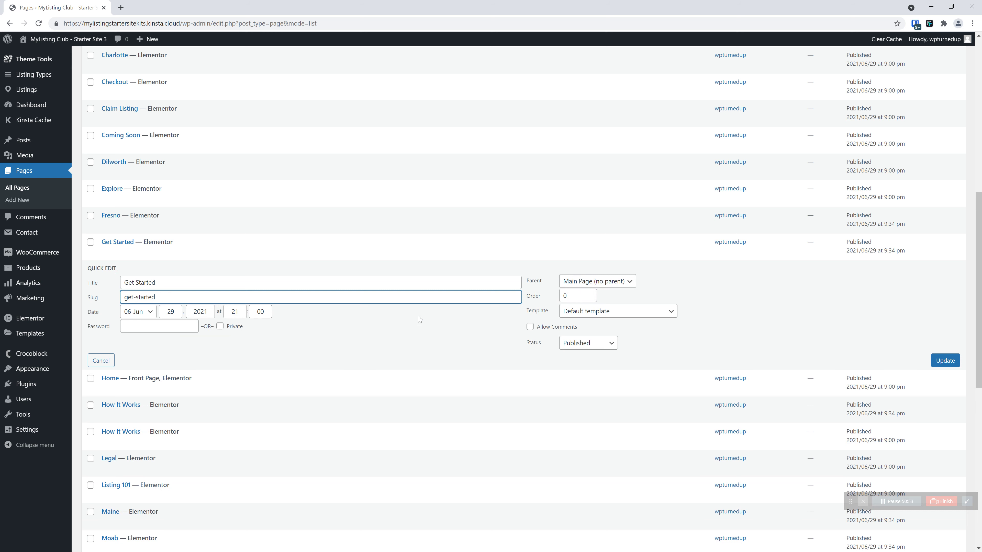
{"action": "left_click", "coordinate": [101, 361]}
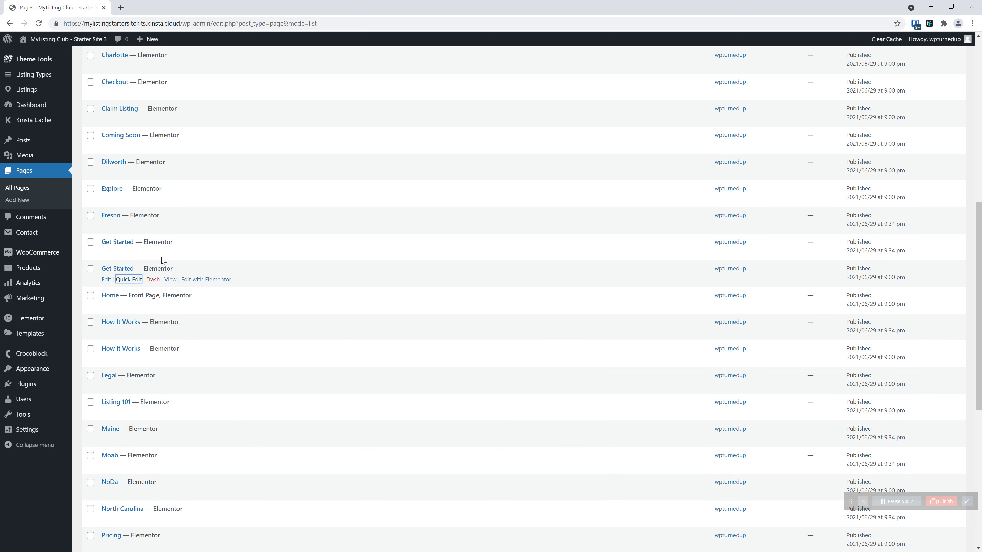
Step: Open the live views of both Get Started pages in separate new browser tabs
{"action": "right_click", "coordinate": [171, 252]}
{"action": "left_click", "coordinate": [188, 258]}
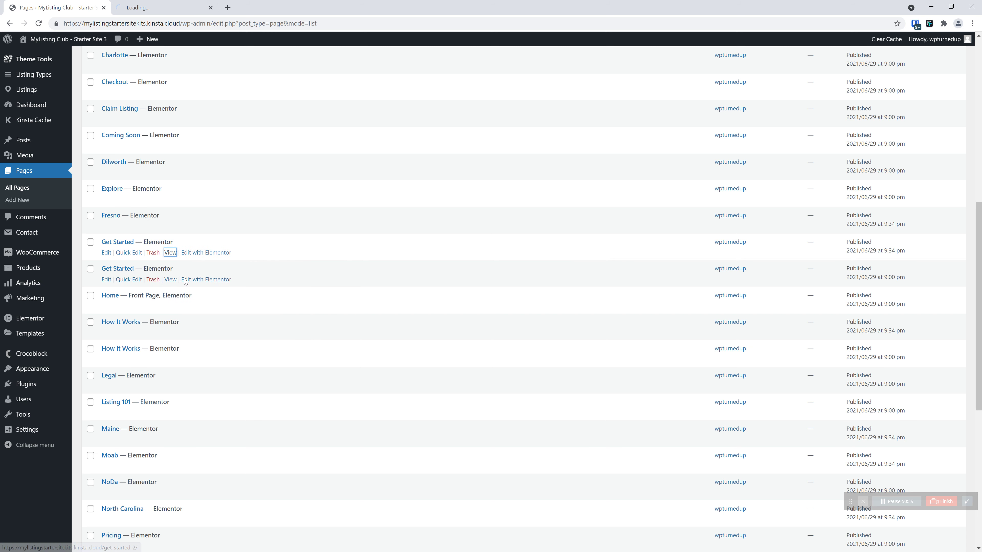
{"action": "right_click", "coordinate": [171, 280]}
{"action": "left_click", "coordinate": [189, 288]}
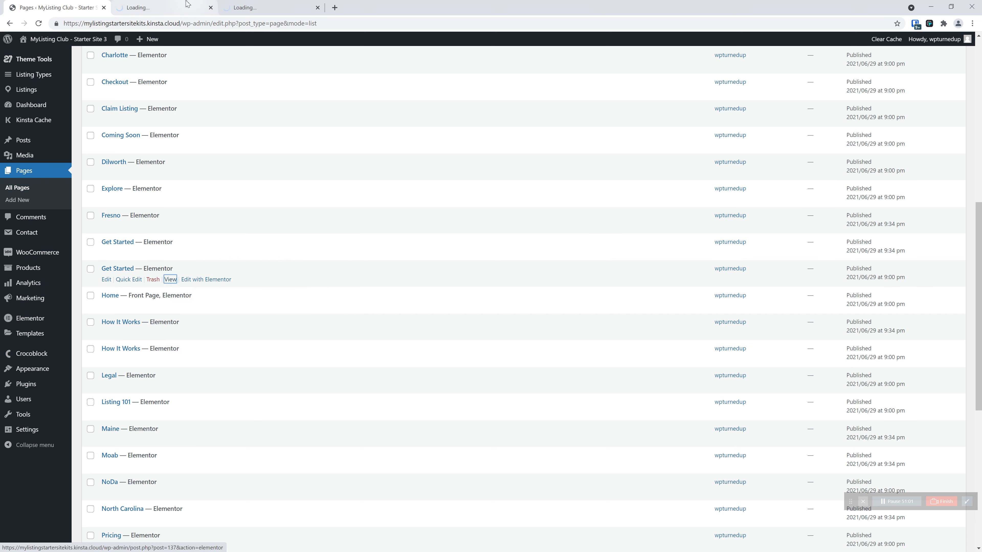
{"action": "left_click", "coordinate": [186, 4]}
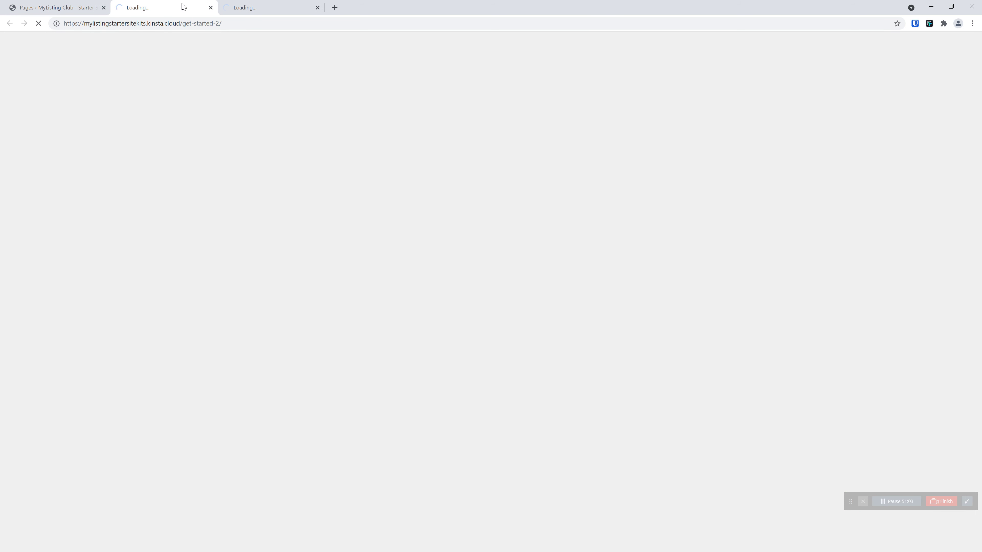
{"action": "left_click", "coordinate": [249, 6]}
{"action": "left_click", "coordinate": [186, 8]}
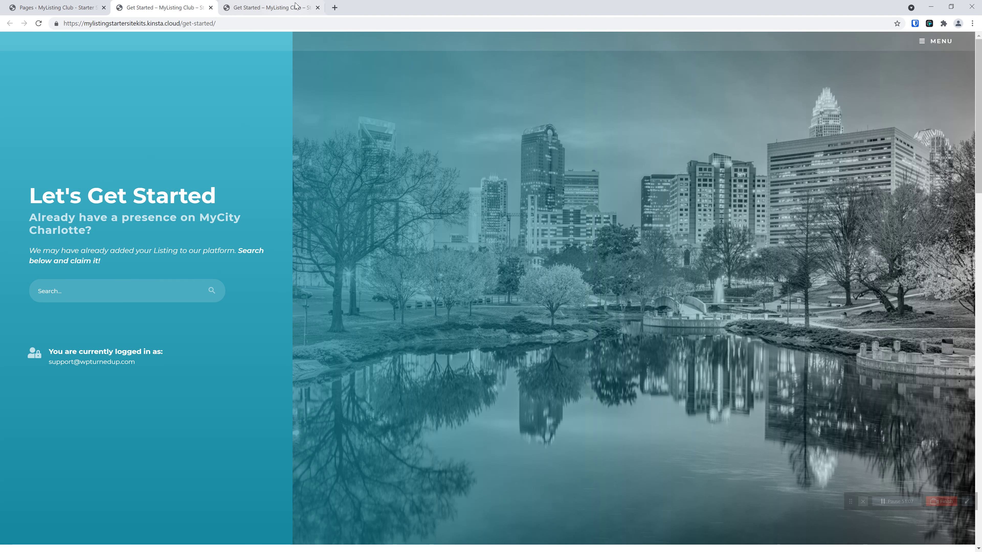
Step: Compare the Basecamp and MyCity designs of the two live Get Started pages, and close both page tabs
{"action": "left_click", "coordinate": [286, 8]}
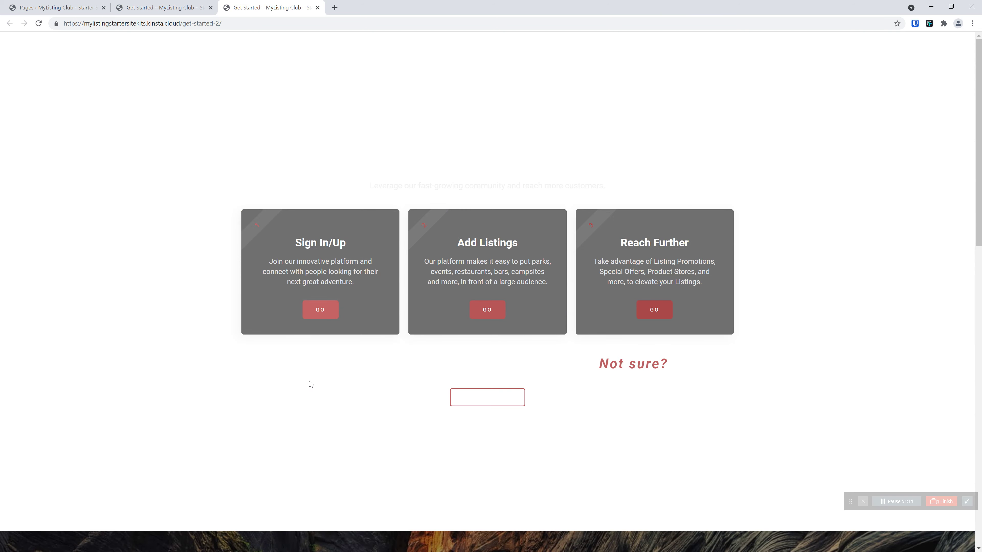
{"action": "scroll", "coordinate": [314, 384], "scroll_direction": "down", "scroll_amount": 10}
{"action": "scroll", "coordinate": [336, 413], "scroll_direction": "down", "scroll_amount": 5}
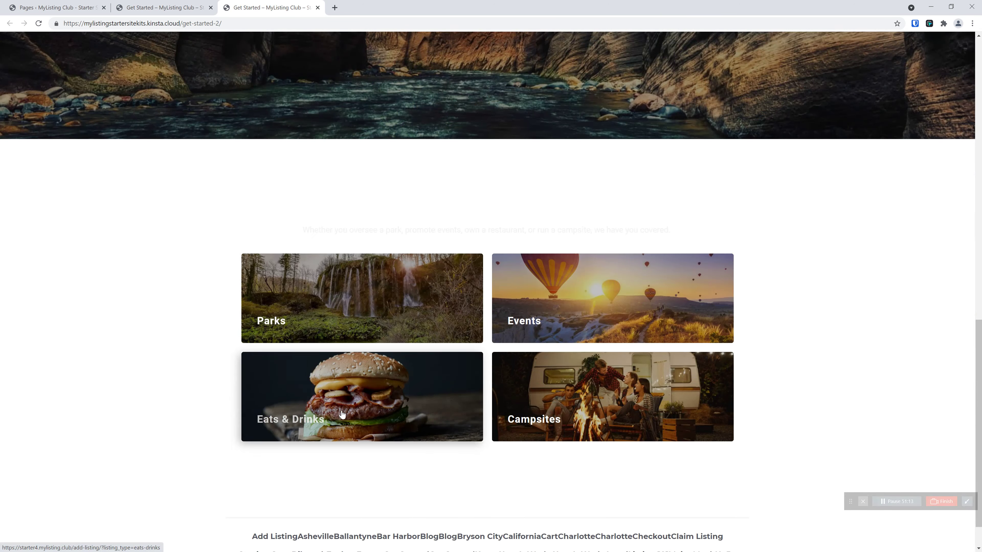
{"action": "scroll", "coordinate": [338, 412], "scroll_direction": "up", "scroll_amount": 18}
{"action": "left_click", "coordinate": [167, 7]}
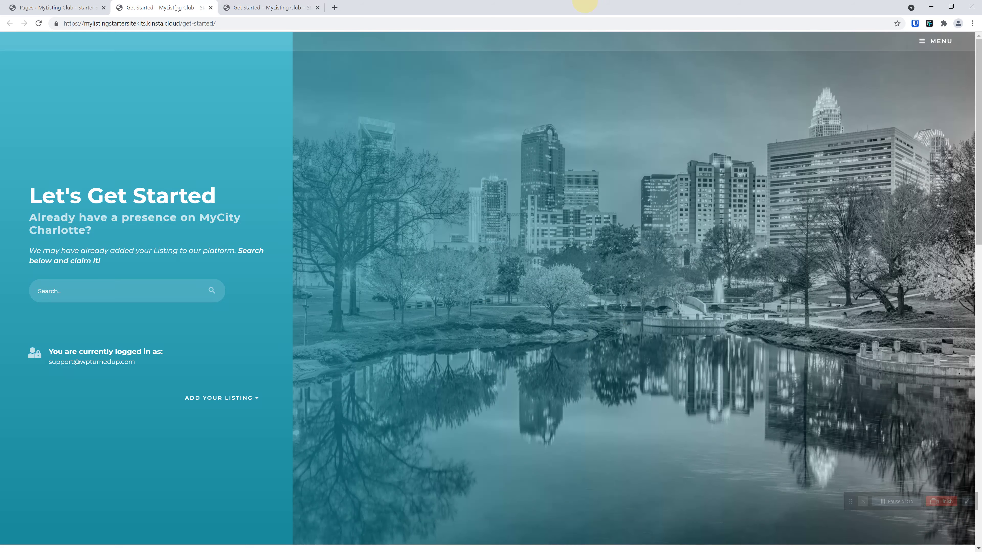
{"action": "left_click", "coordinate": [211, 7]}
{"action": "left_click", "coordinate": [210, 8]}
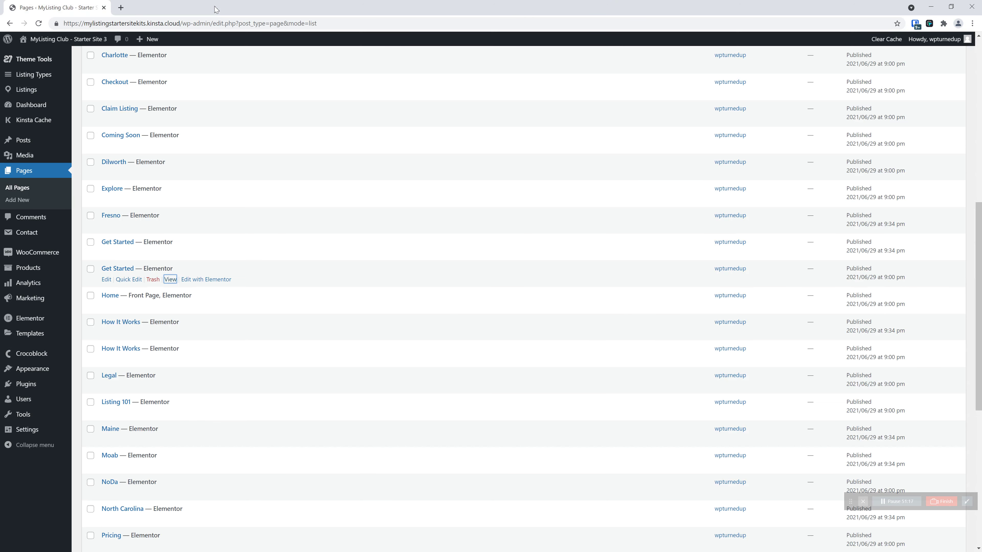